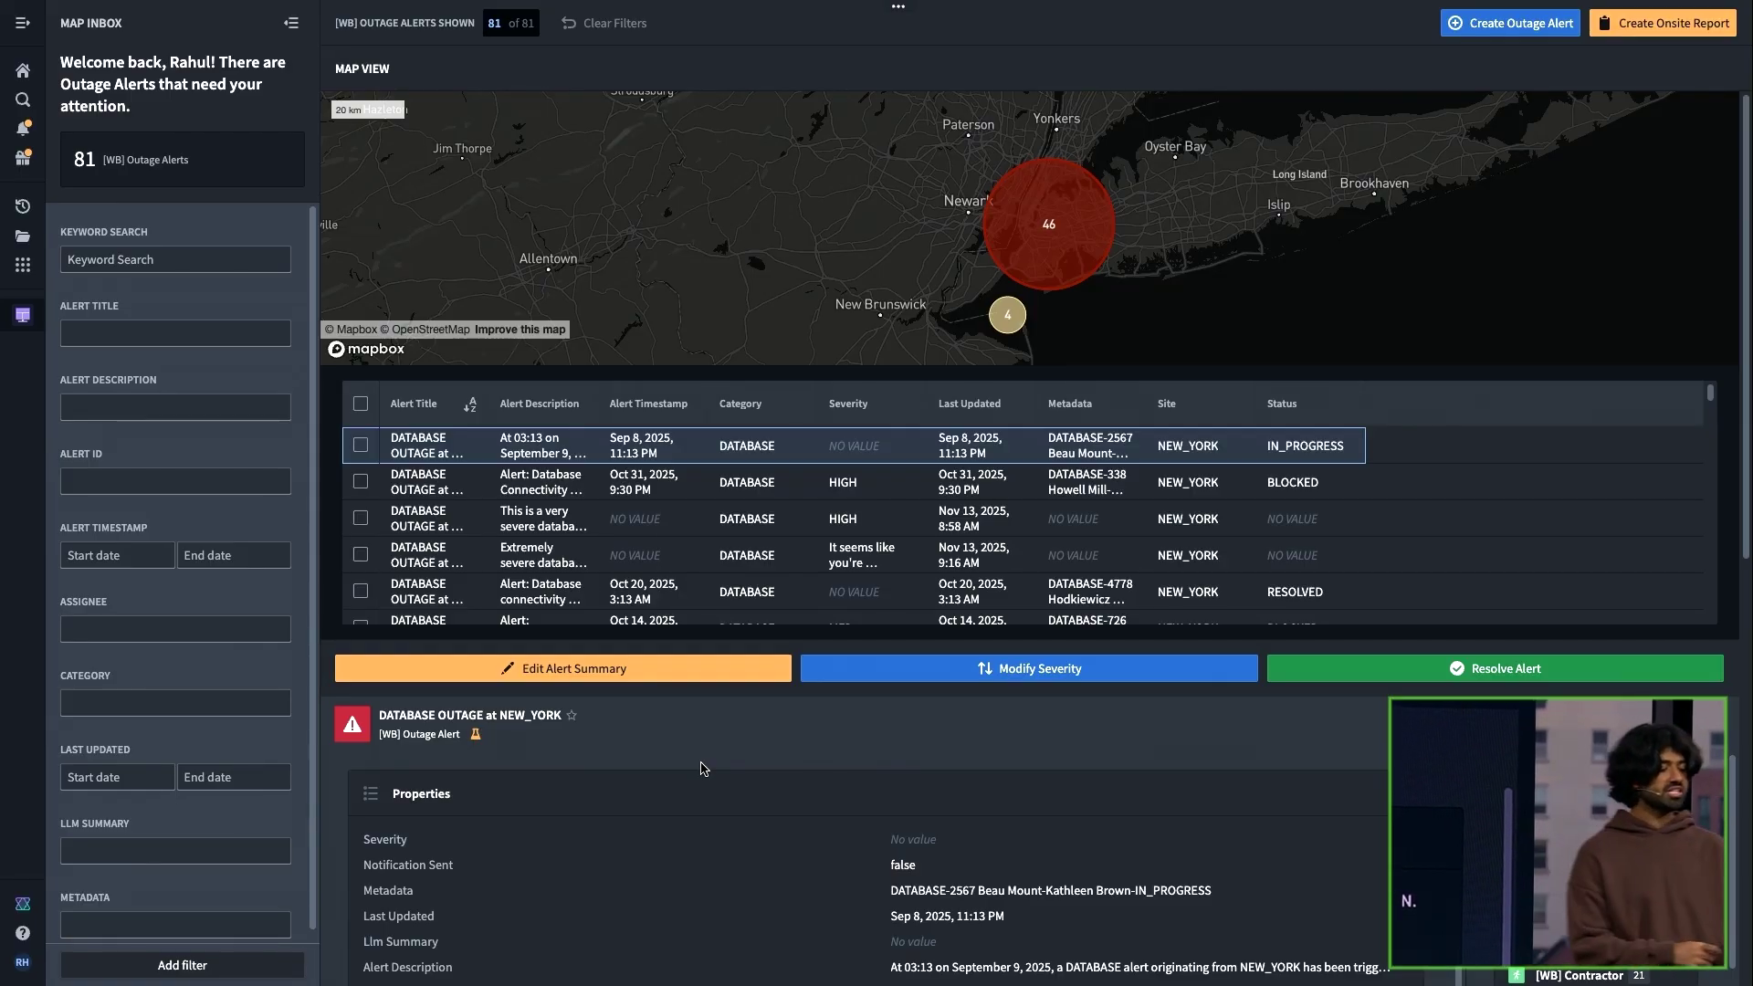
Show the Outage Alerts Dashboard full screen, then switch to its workflow lineage graph of object types and actions
{"action": "key", "text": "F11"}
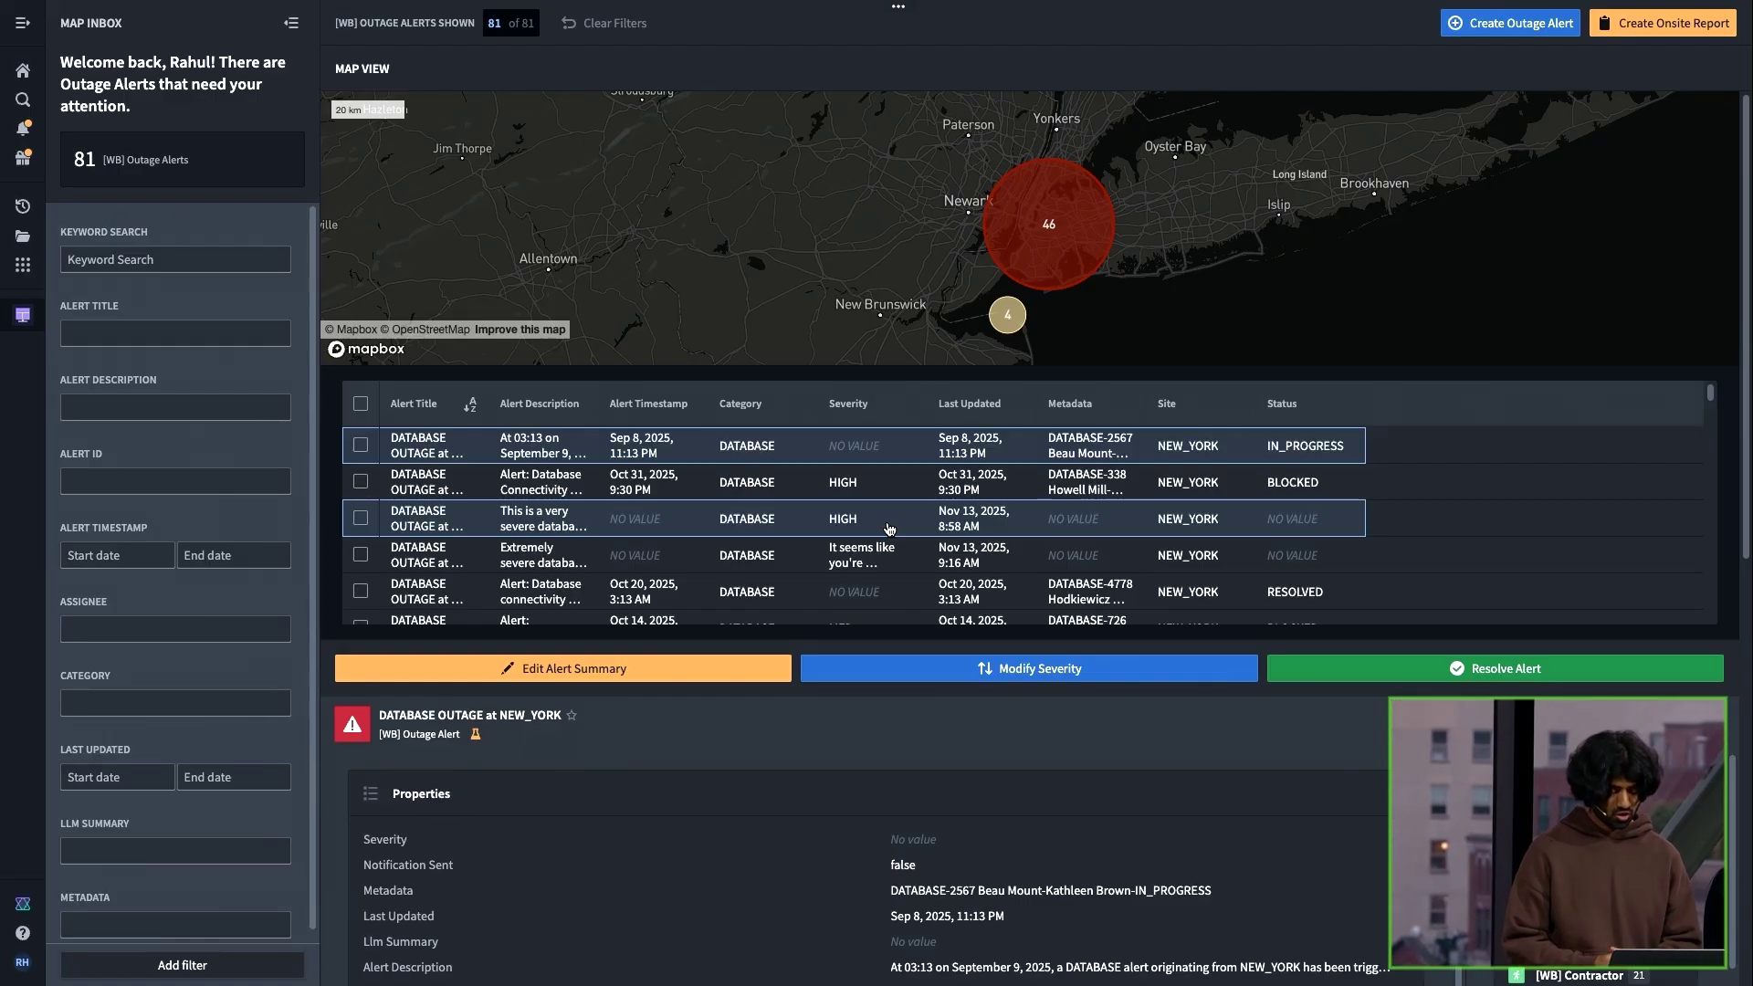
{"action": "key", "text": "ctrl+Tab"}
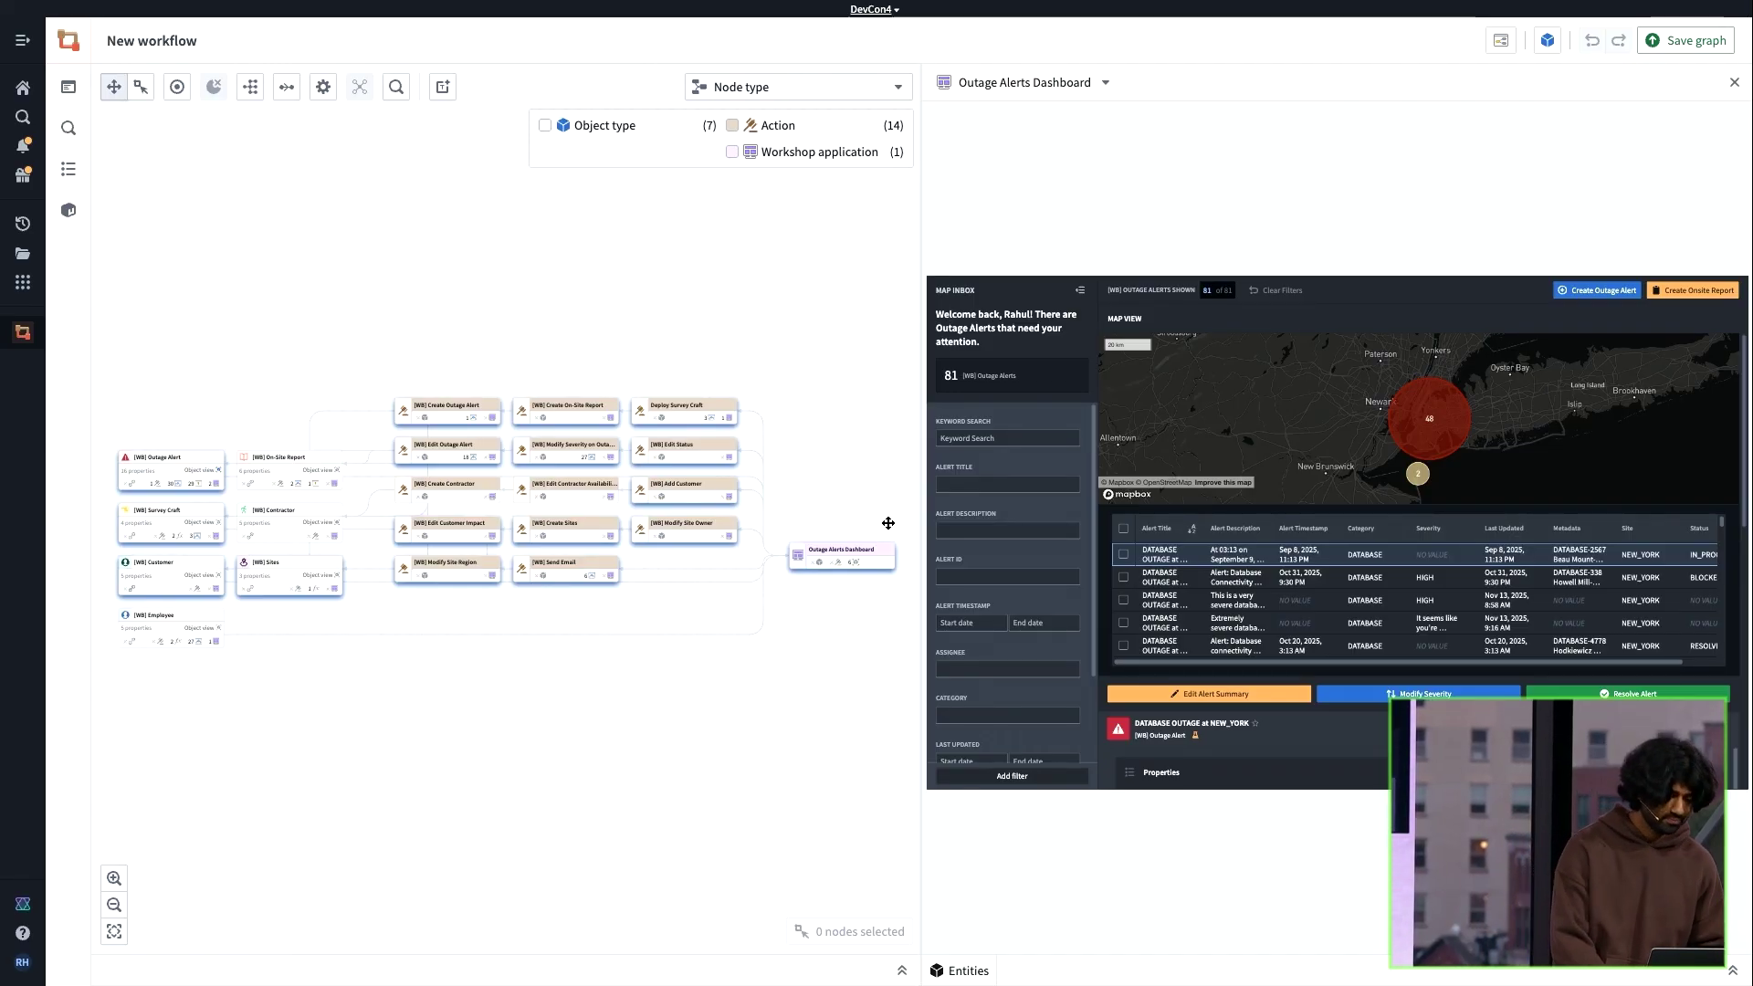
Switch to the Outage Alert Workflow Builder, which holds a single unconfigured Trigger node
{"action": "left_click", "coordinate": [548, 41]}
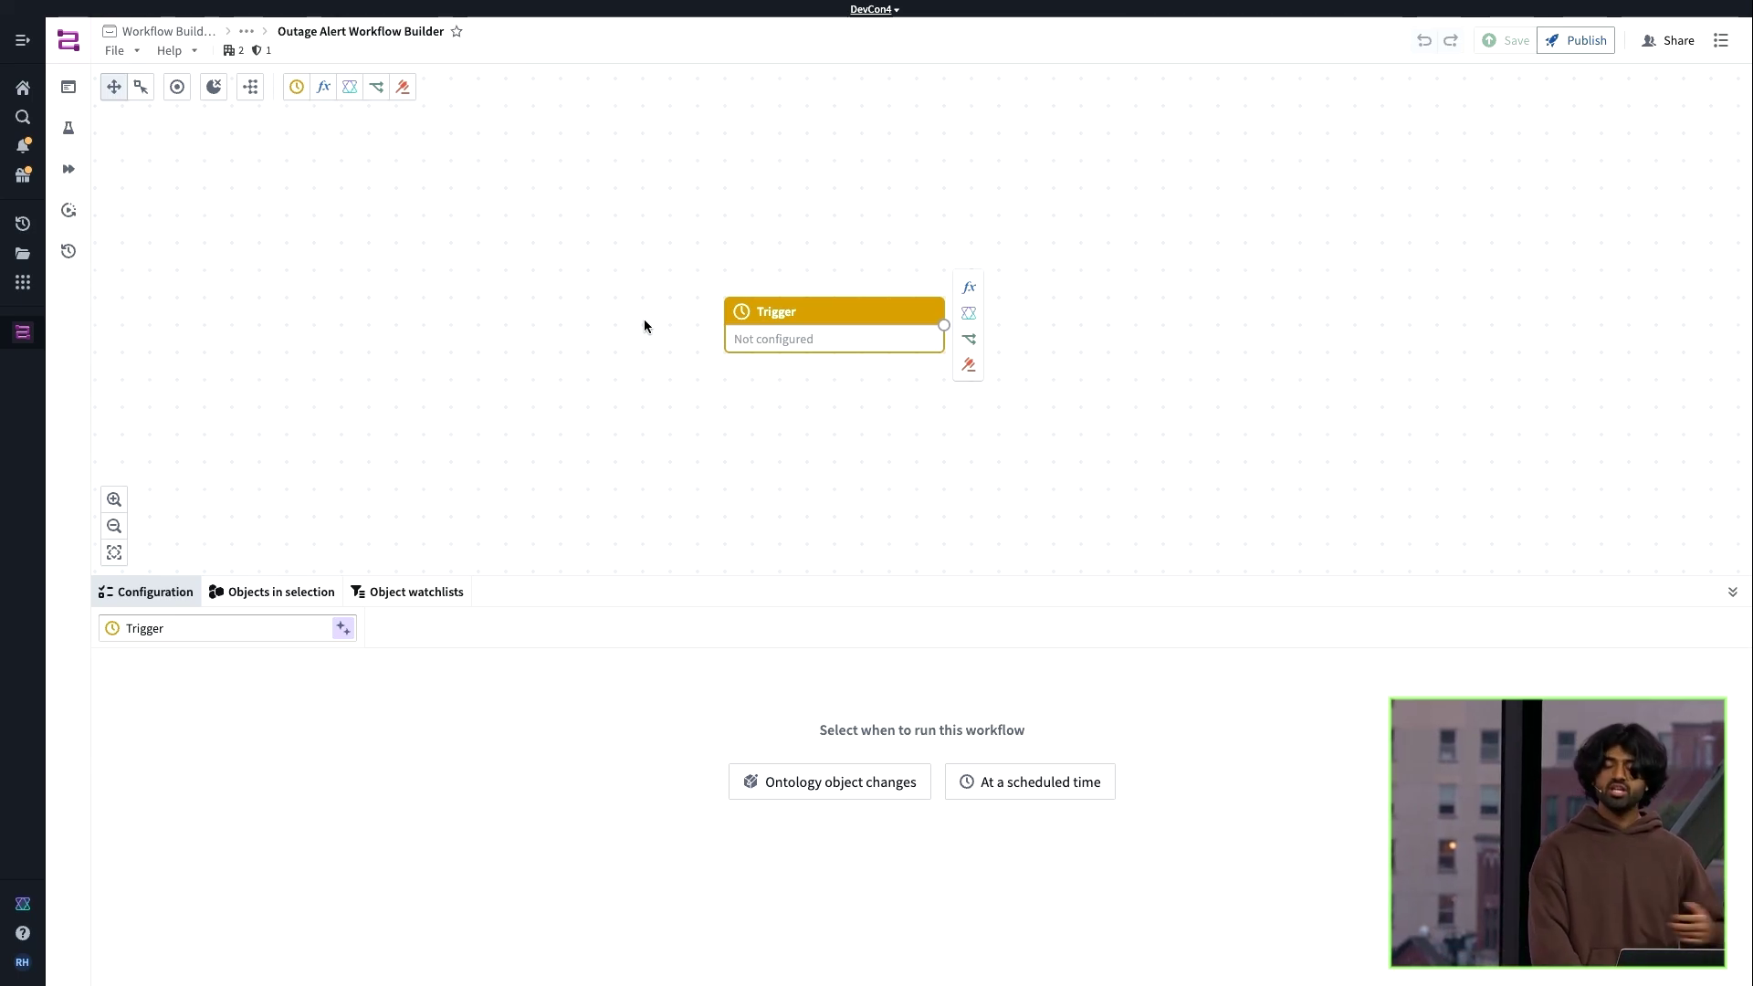
Set the trigger to Ontology object changes on newly added [WB] Outage Alert objects, and move the node left
{"action": "left_click", "coordinate": [740, 773]}
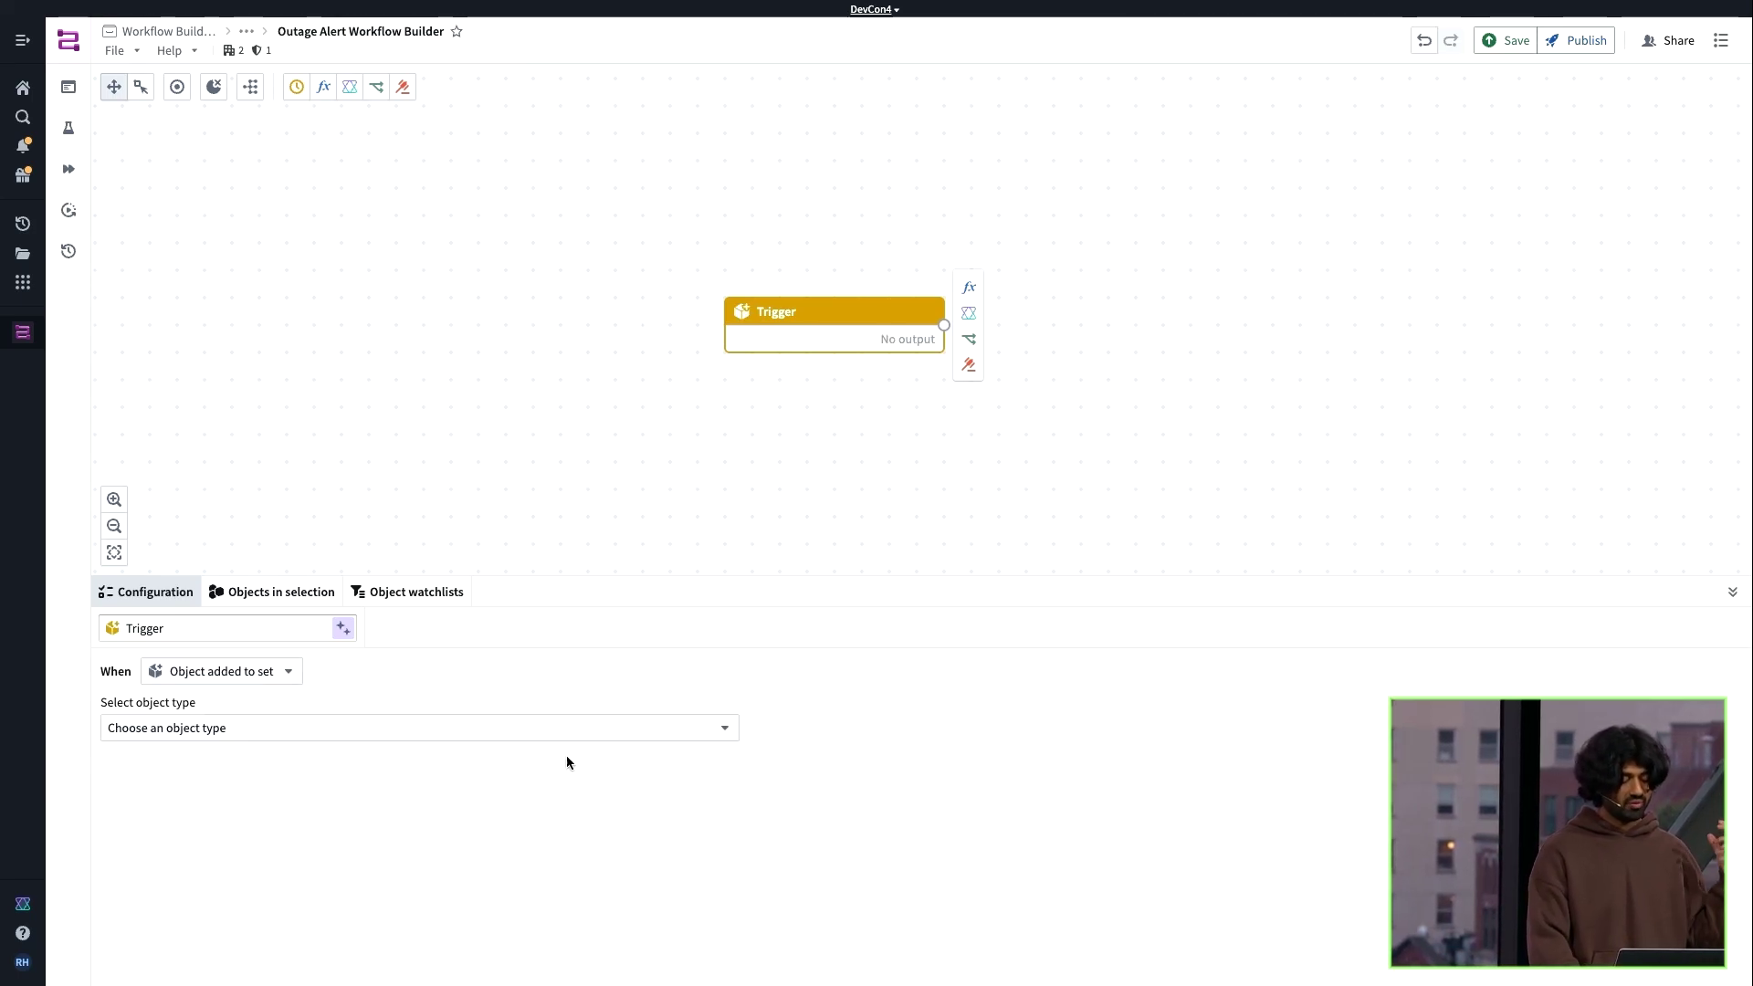
{"action": "left_click", "coordinate": [384, 728]}
{"action": "left_click", "coordinate": [212, 523]}
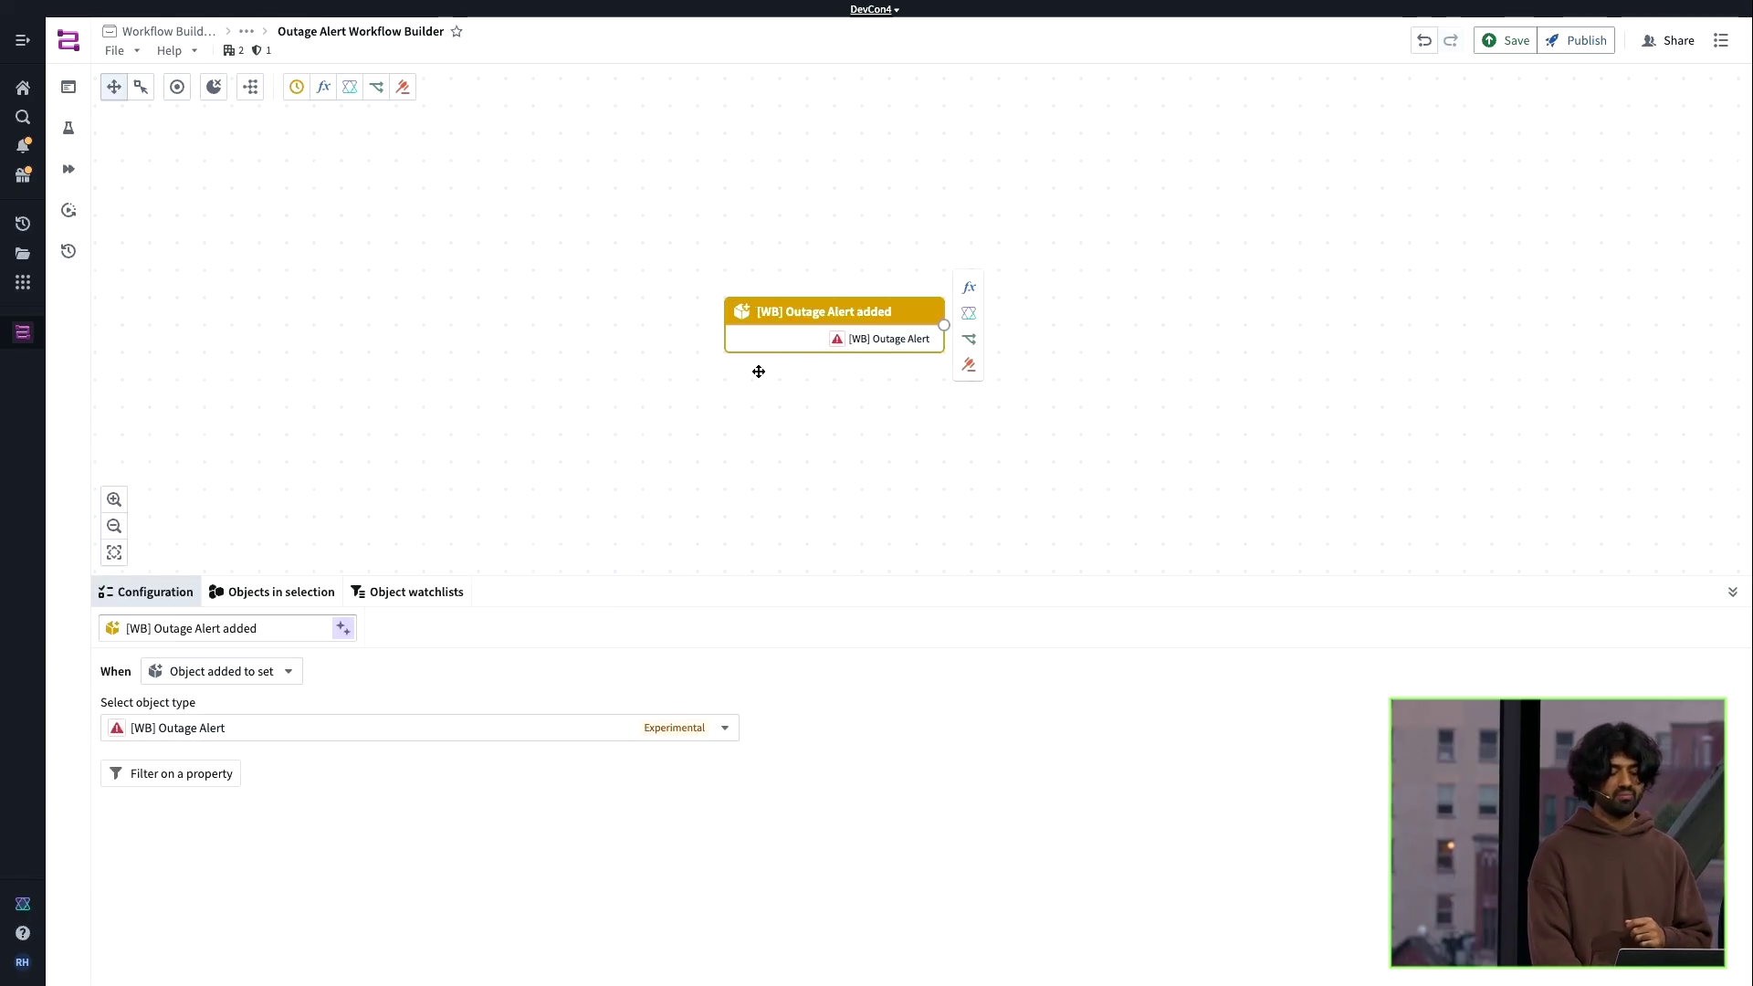
{"action": "left_click_drag", "start_coordinate": [774, 344], "coordinate": [475, 343]}
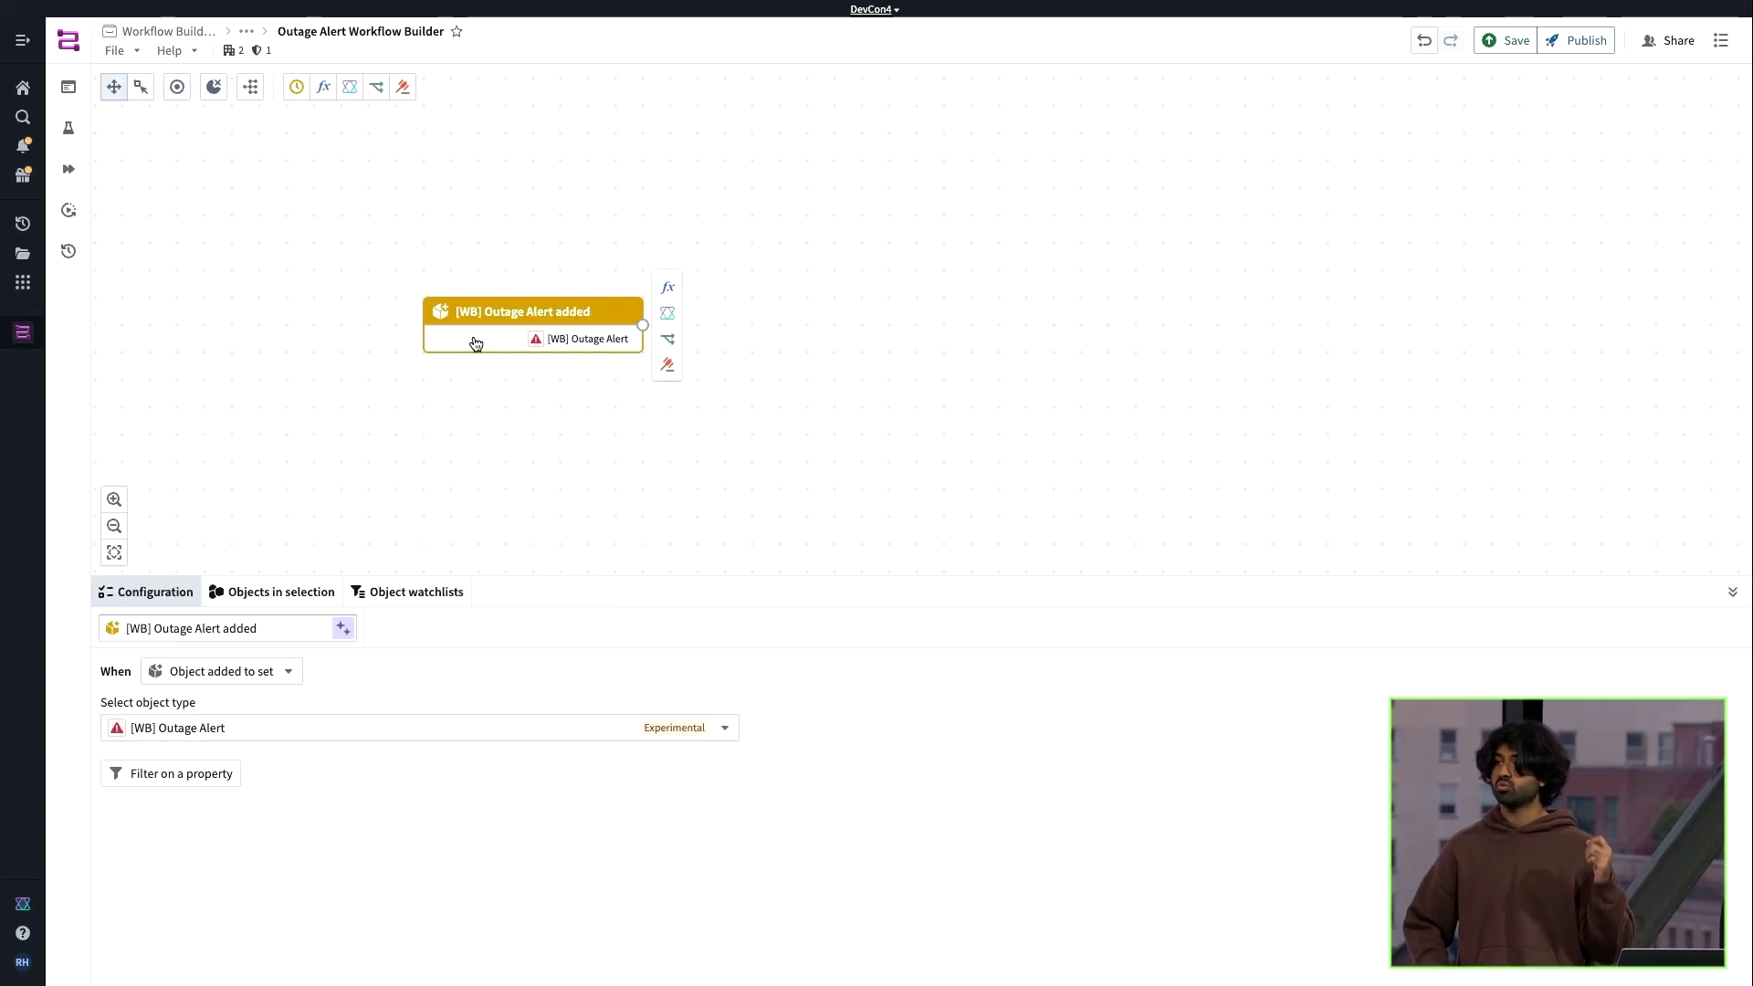
Add a Fork whose Case 1 tests [WB] Outage Alert added.Severity equal to Null, followed by an LLM node
{"action": "left_click", "coordinate": [676, 343]}
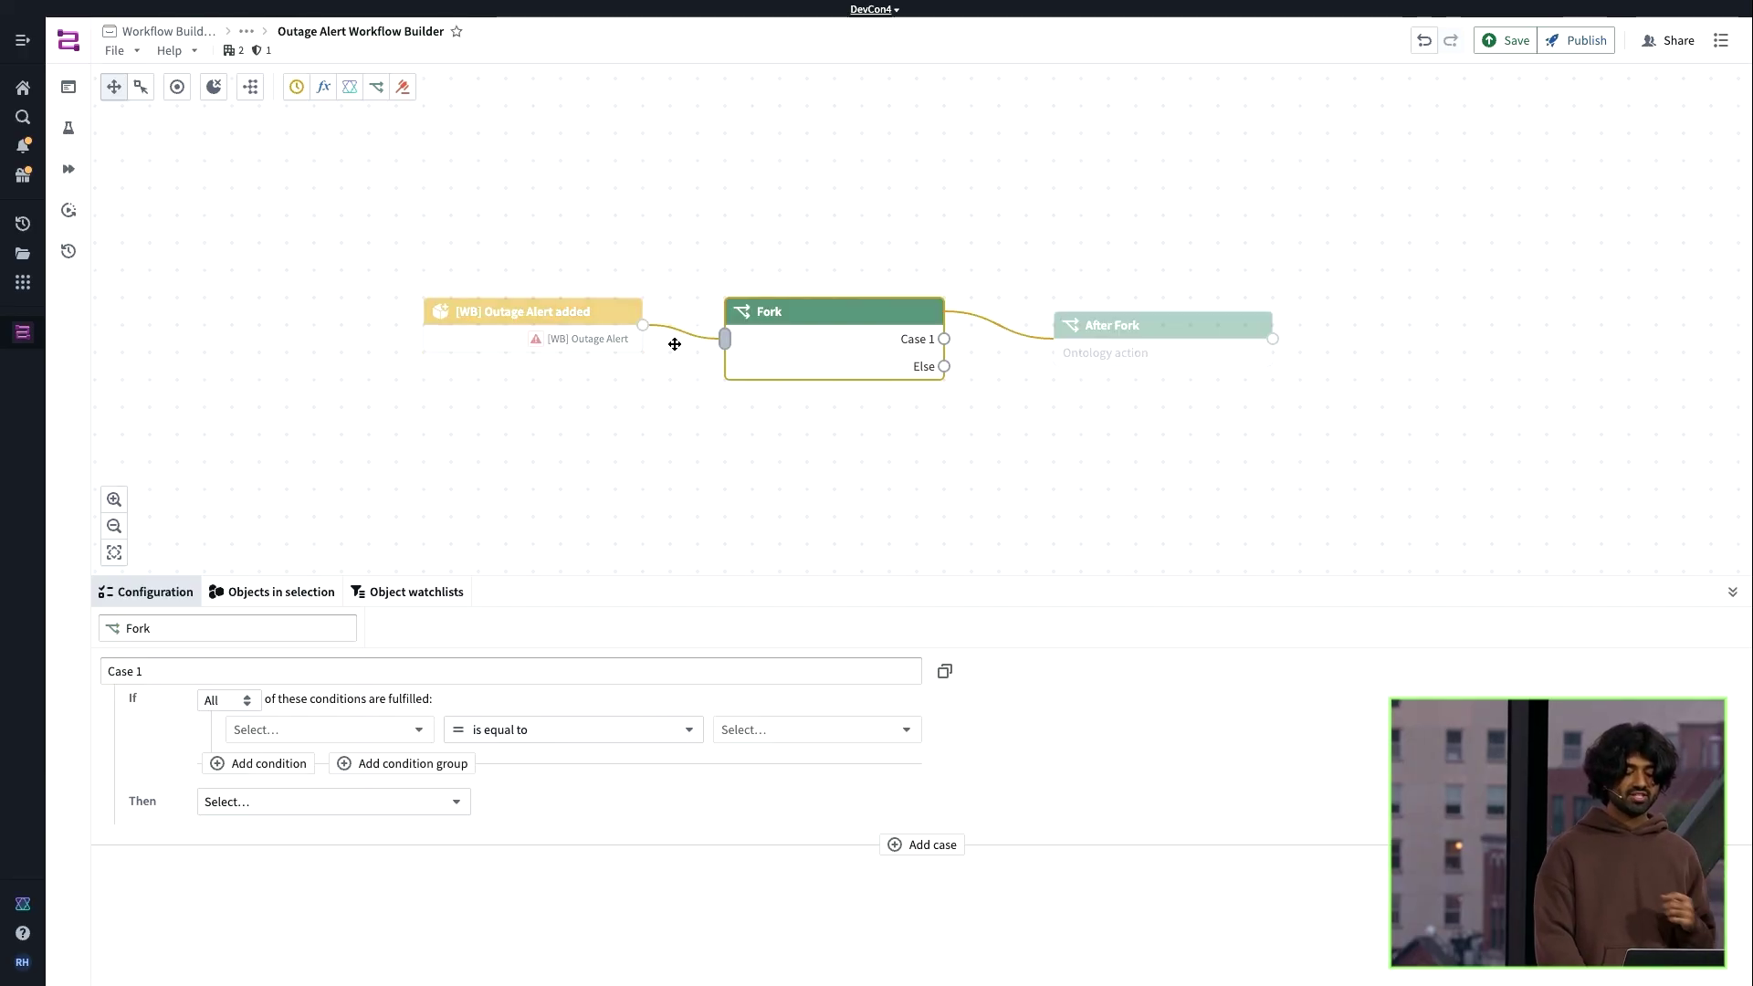
{"action": "left_click", "coordinate": [356, 728]}
{"action": "left_click", "coordinate": [374, 758]}
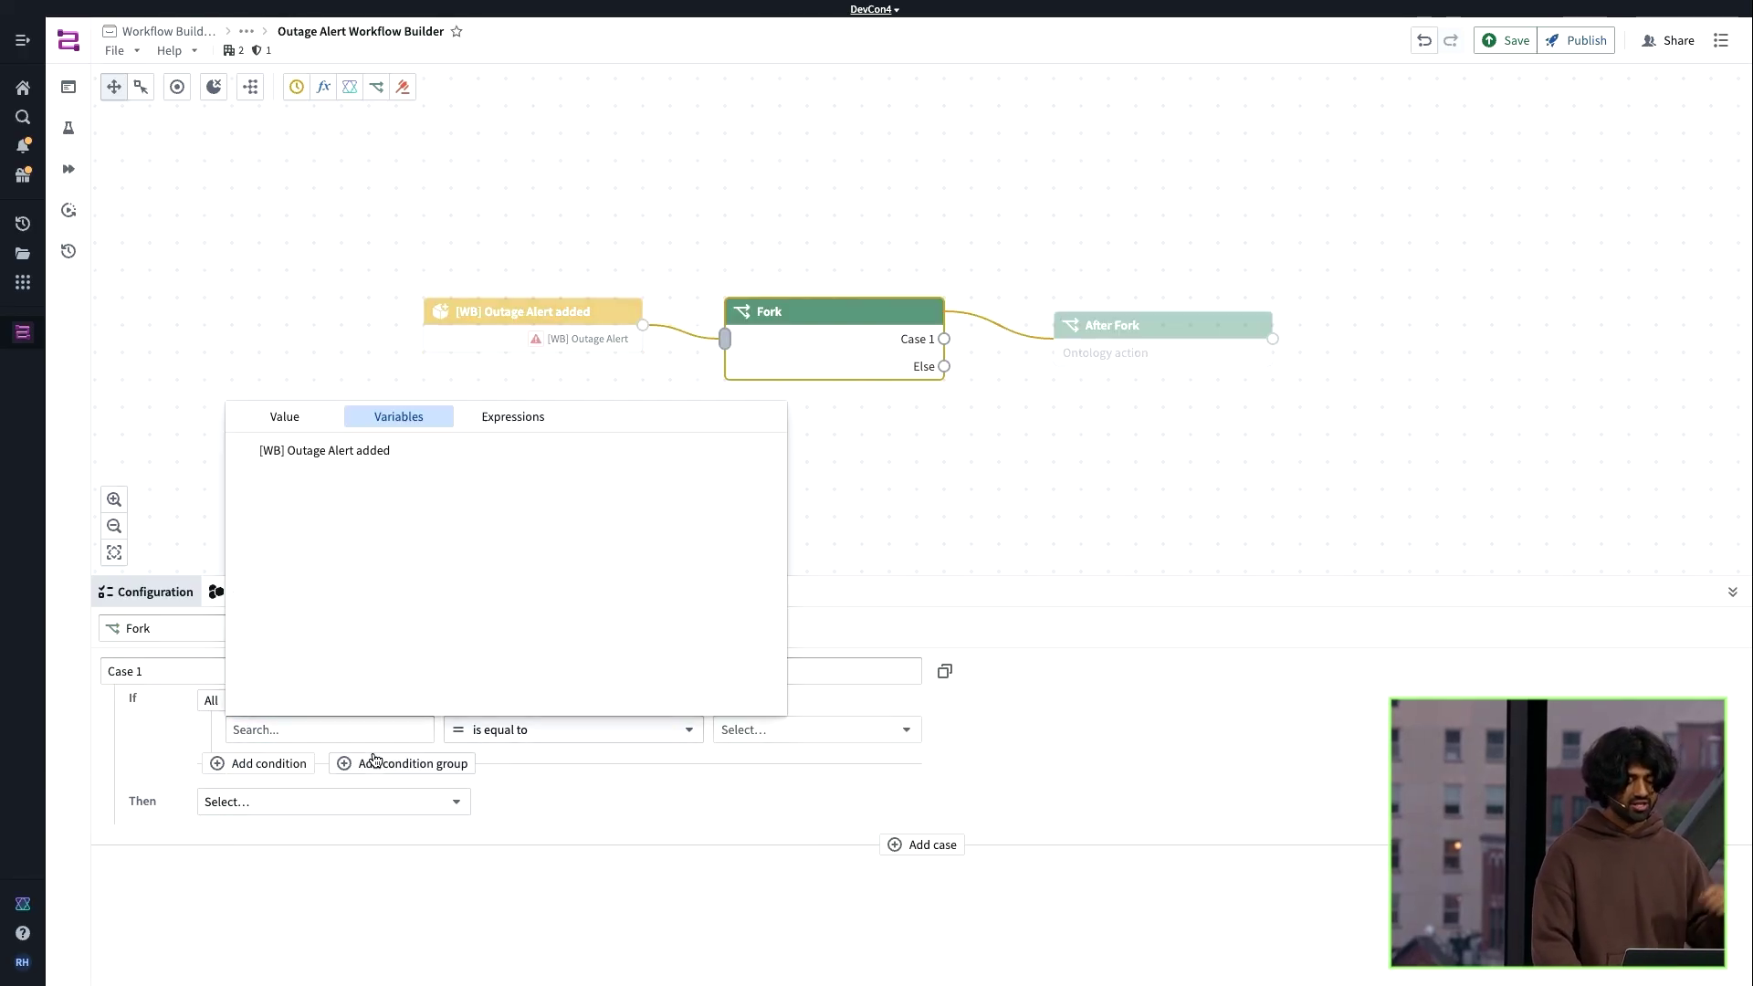
{"action": "left_click", "coordinate": [310, 462]}
{"action": "left_click", "coordinate": [409, 728]}
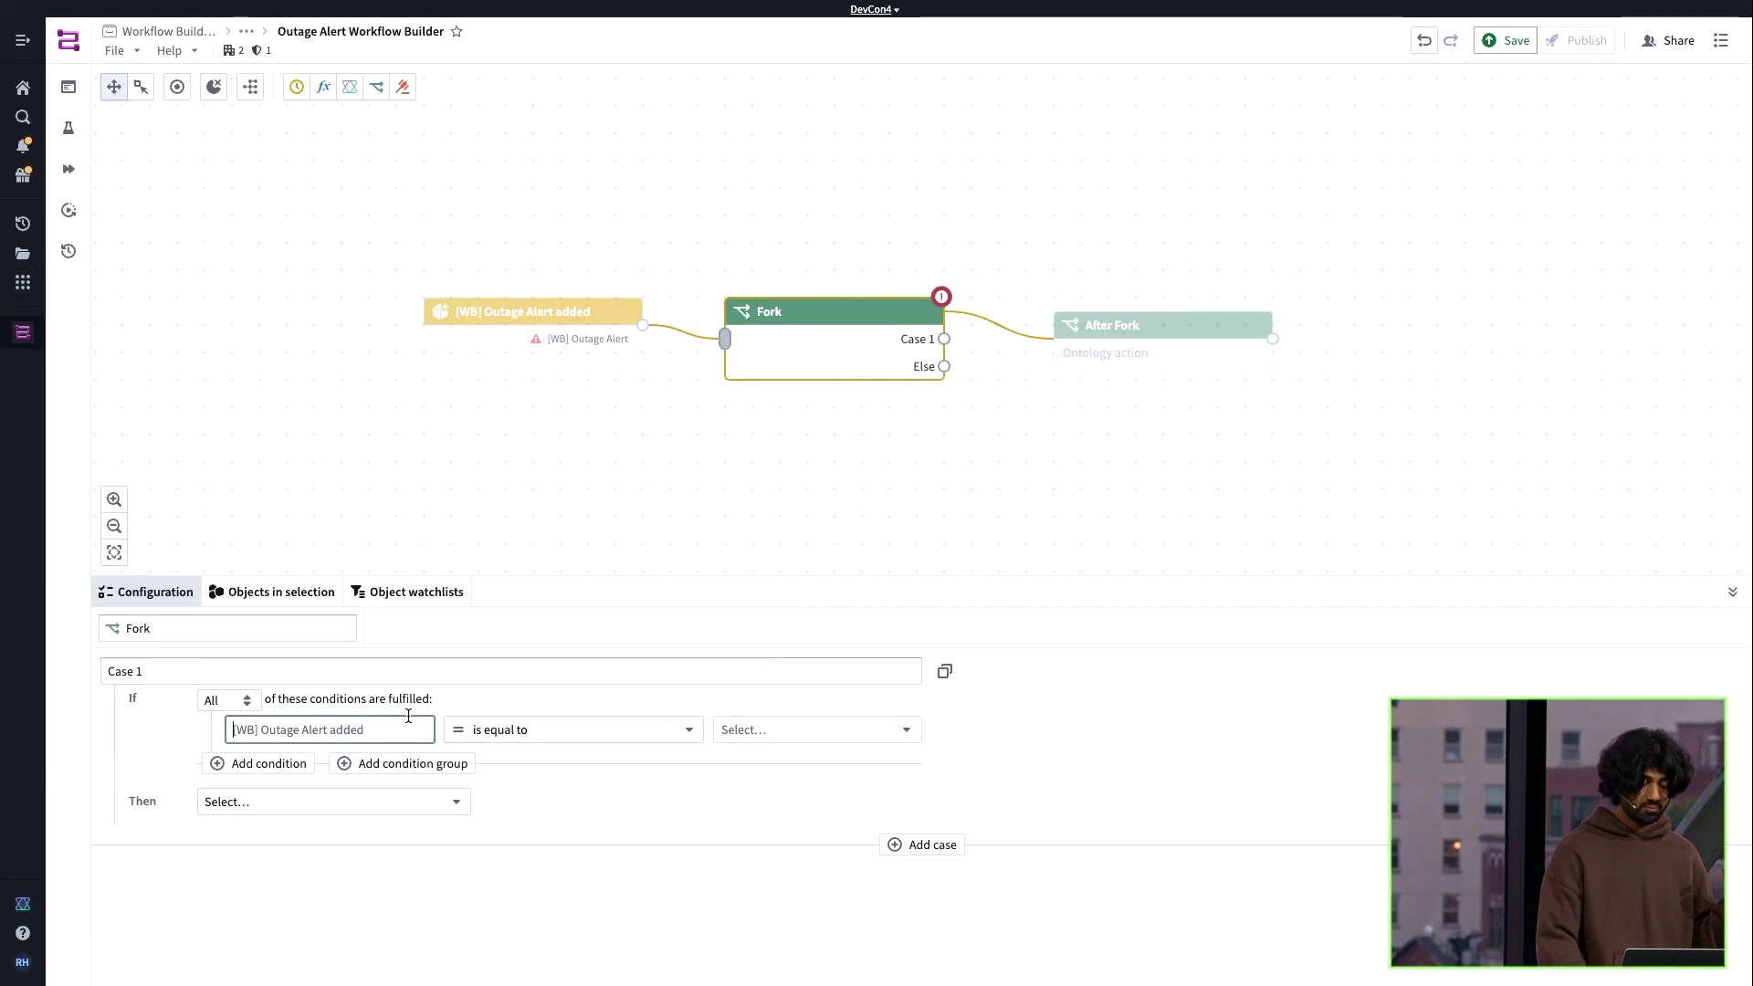
{"action": "scroll", "coordinate": [603, 584], "scroll_direction": "down", "scroll_amount": 2}
{"action": "left_click", "coordinate": [603, 615]}
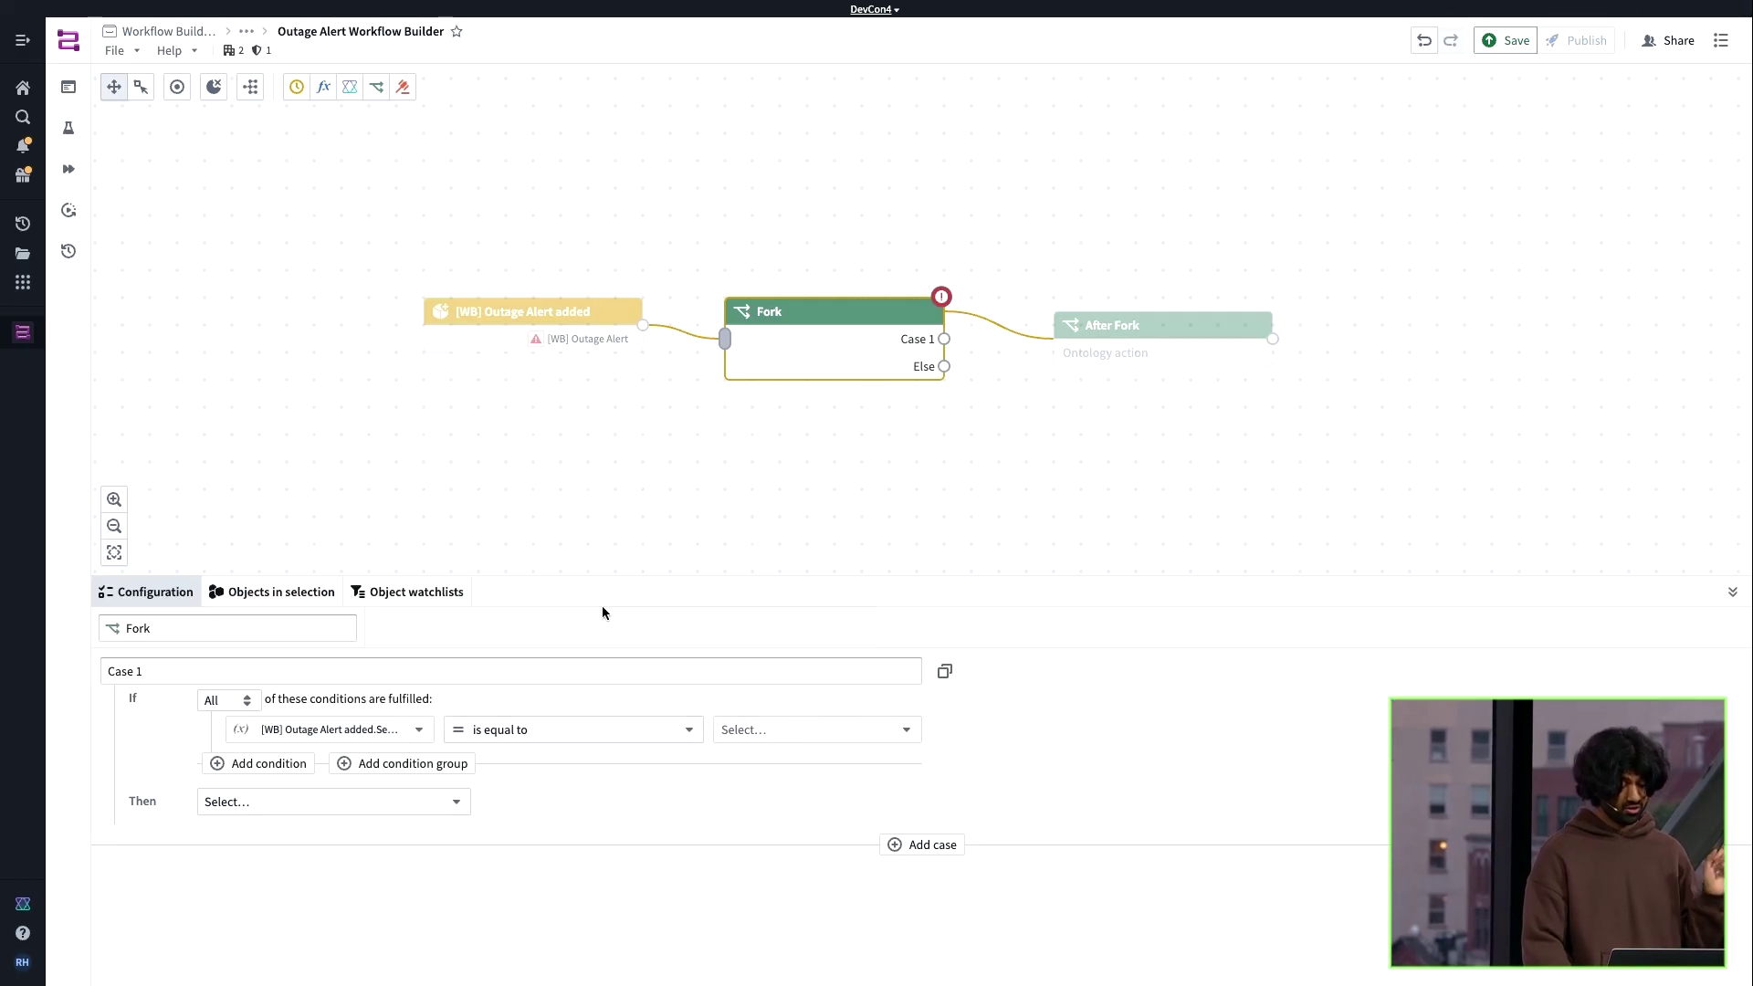
{"action": "left_click", "coordinate": [743, 730]}
{"action": "left_click", "coordinate": [739, 792]}
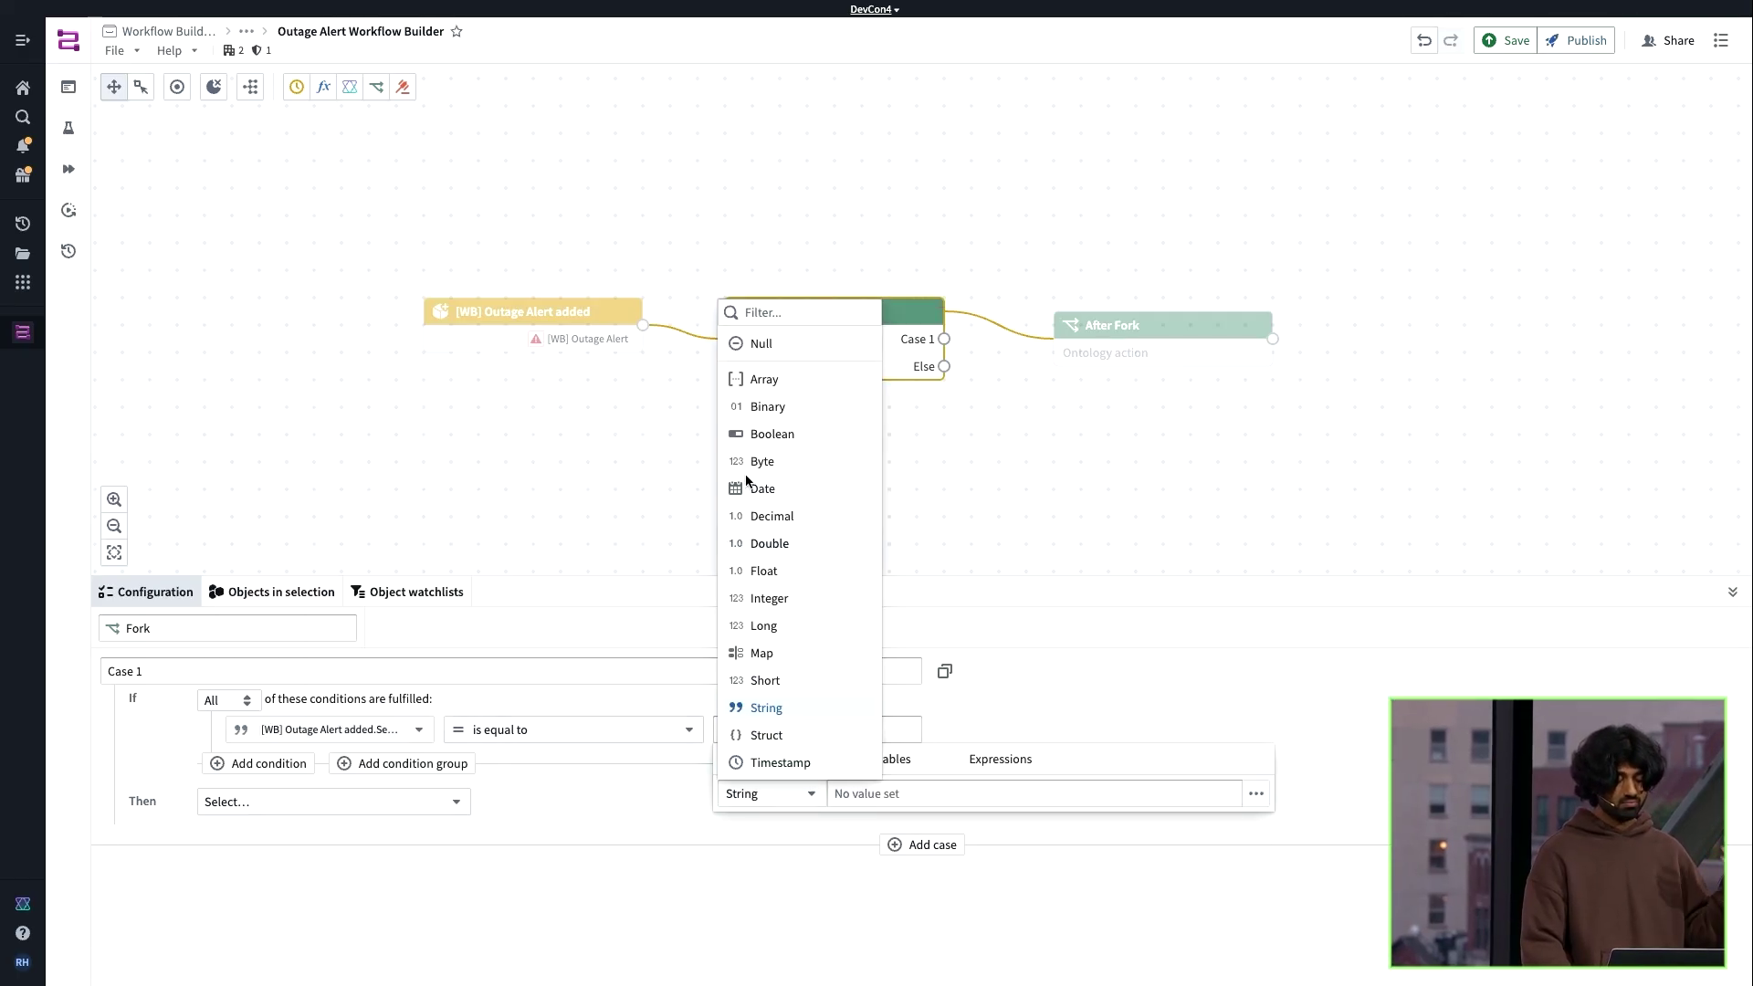
{"action": "left_click", "coordinate": [751, 342]}
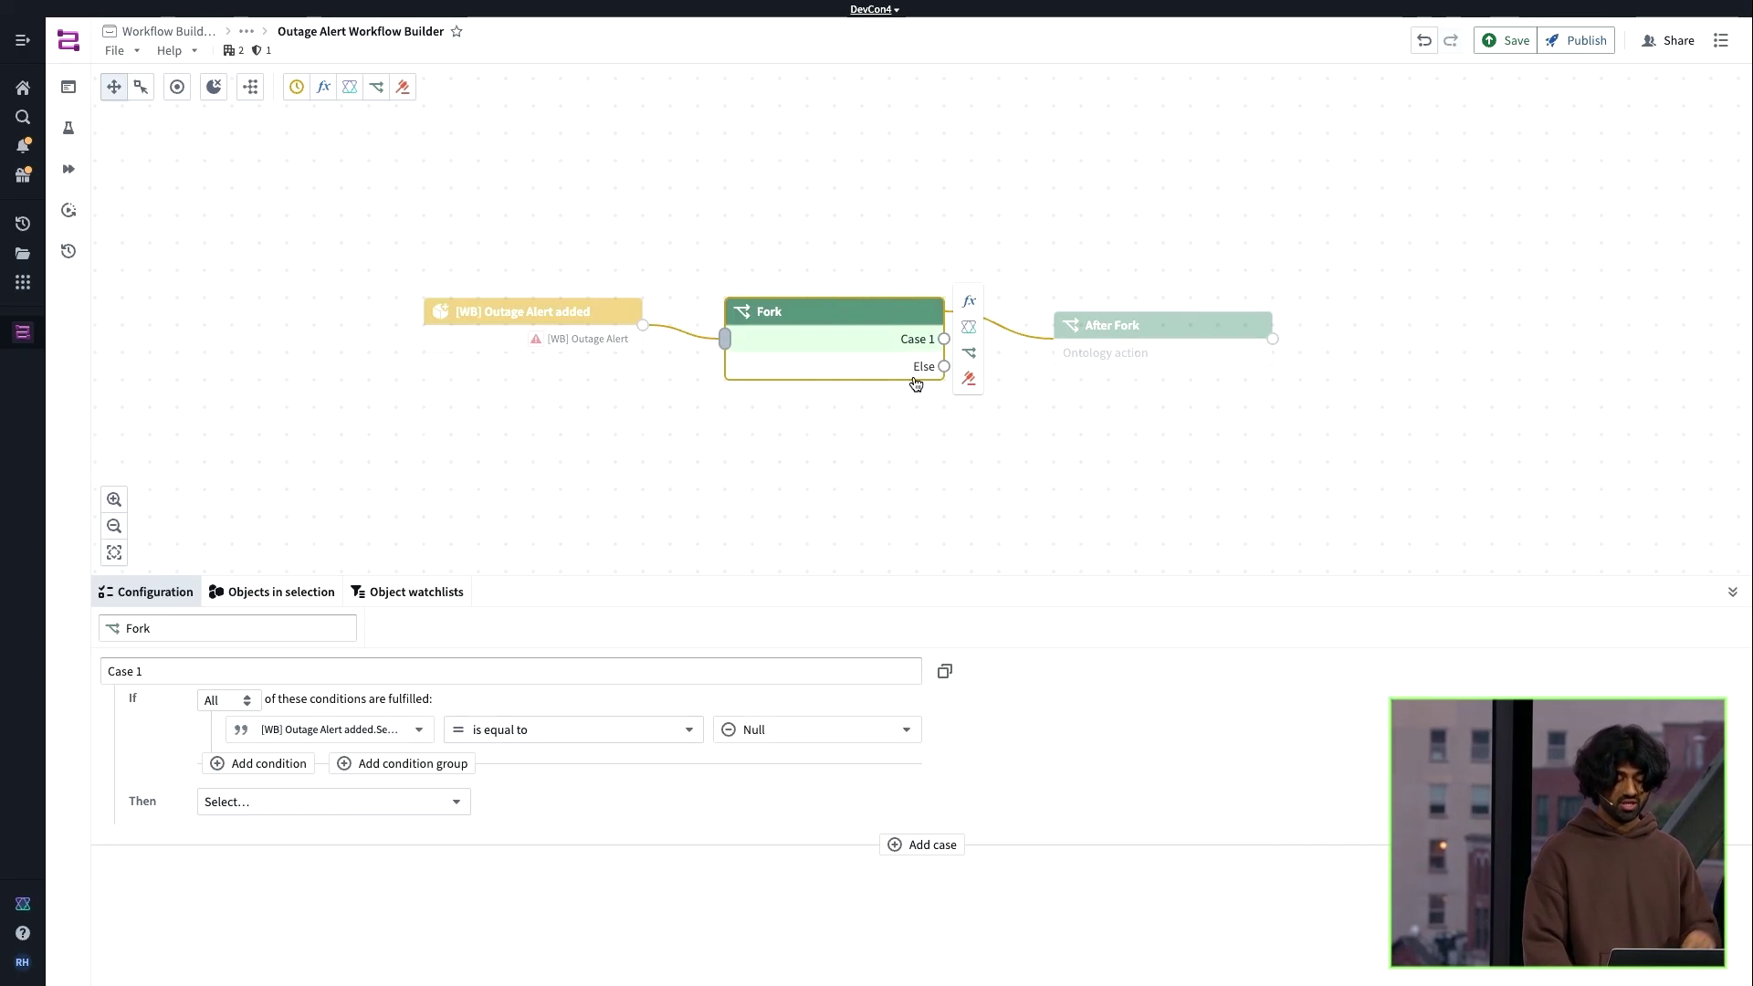
{"action": "left_click", "coordinate": [968, 327]}
{"action": "left_click", "coordinate": [576, 695]}
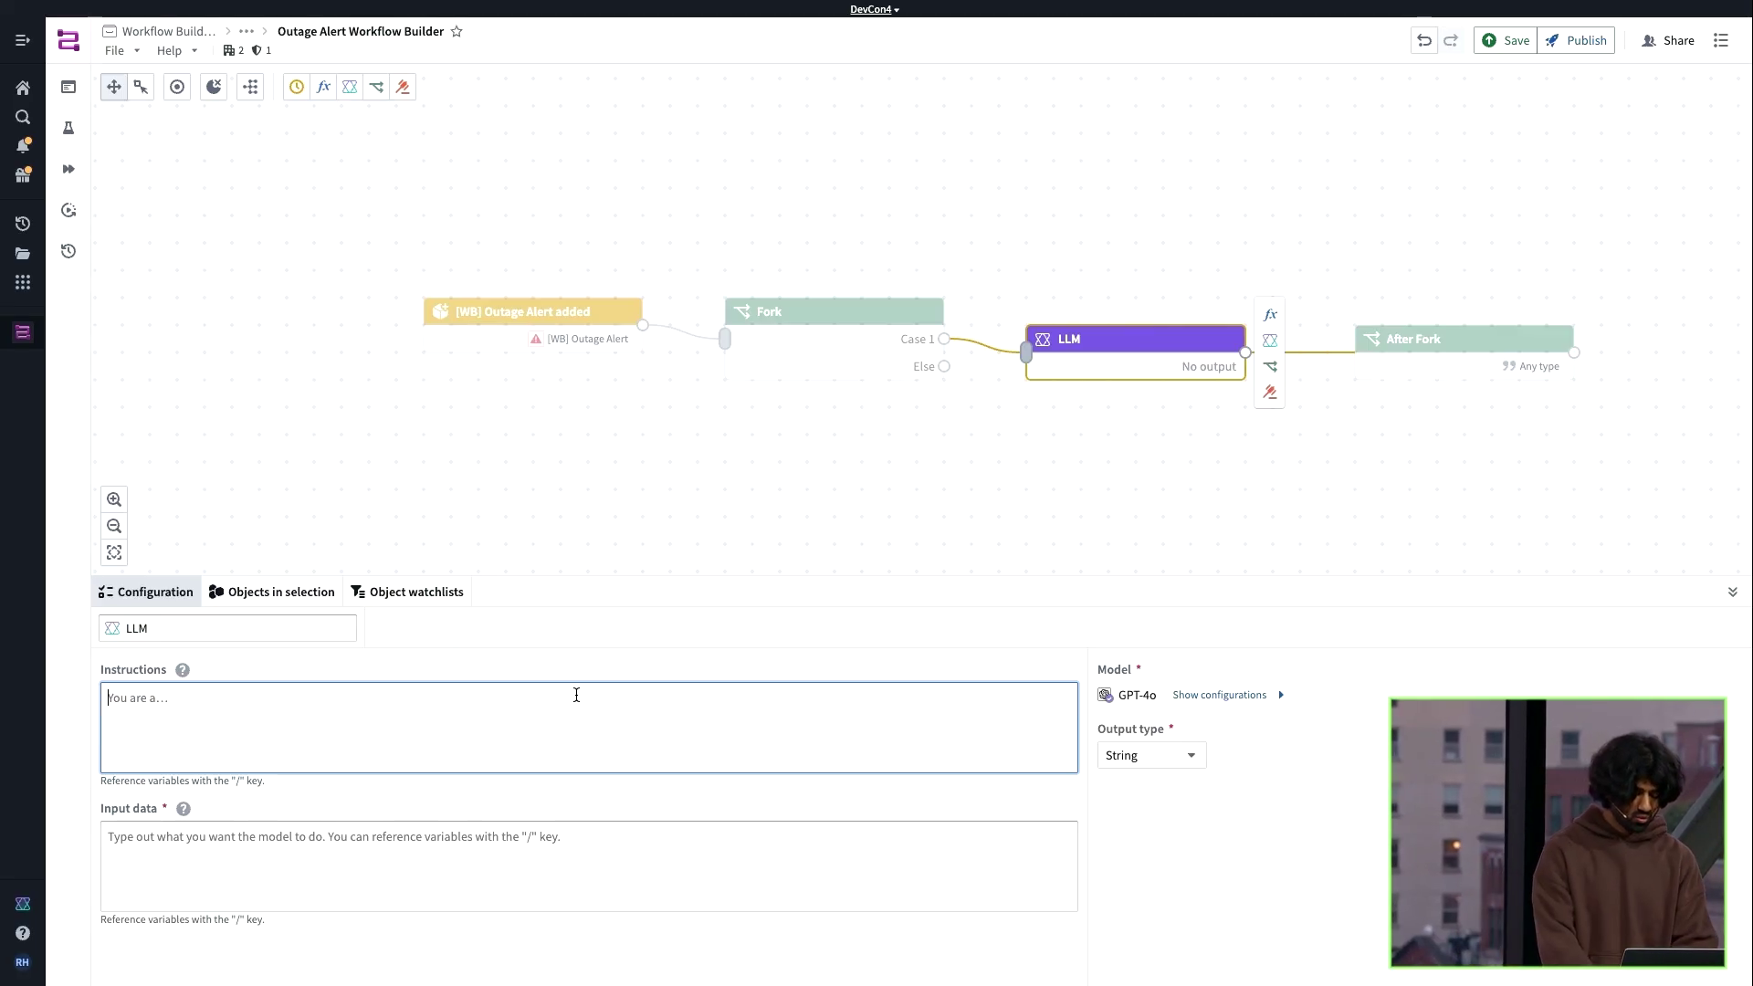
Instruct the LLM to rate severity from the alert's Alert Description input, then add an Effect
{"action": "type", "text": "Get severity. Use MED, LOW, HIGH."}
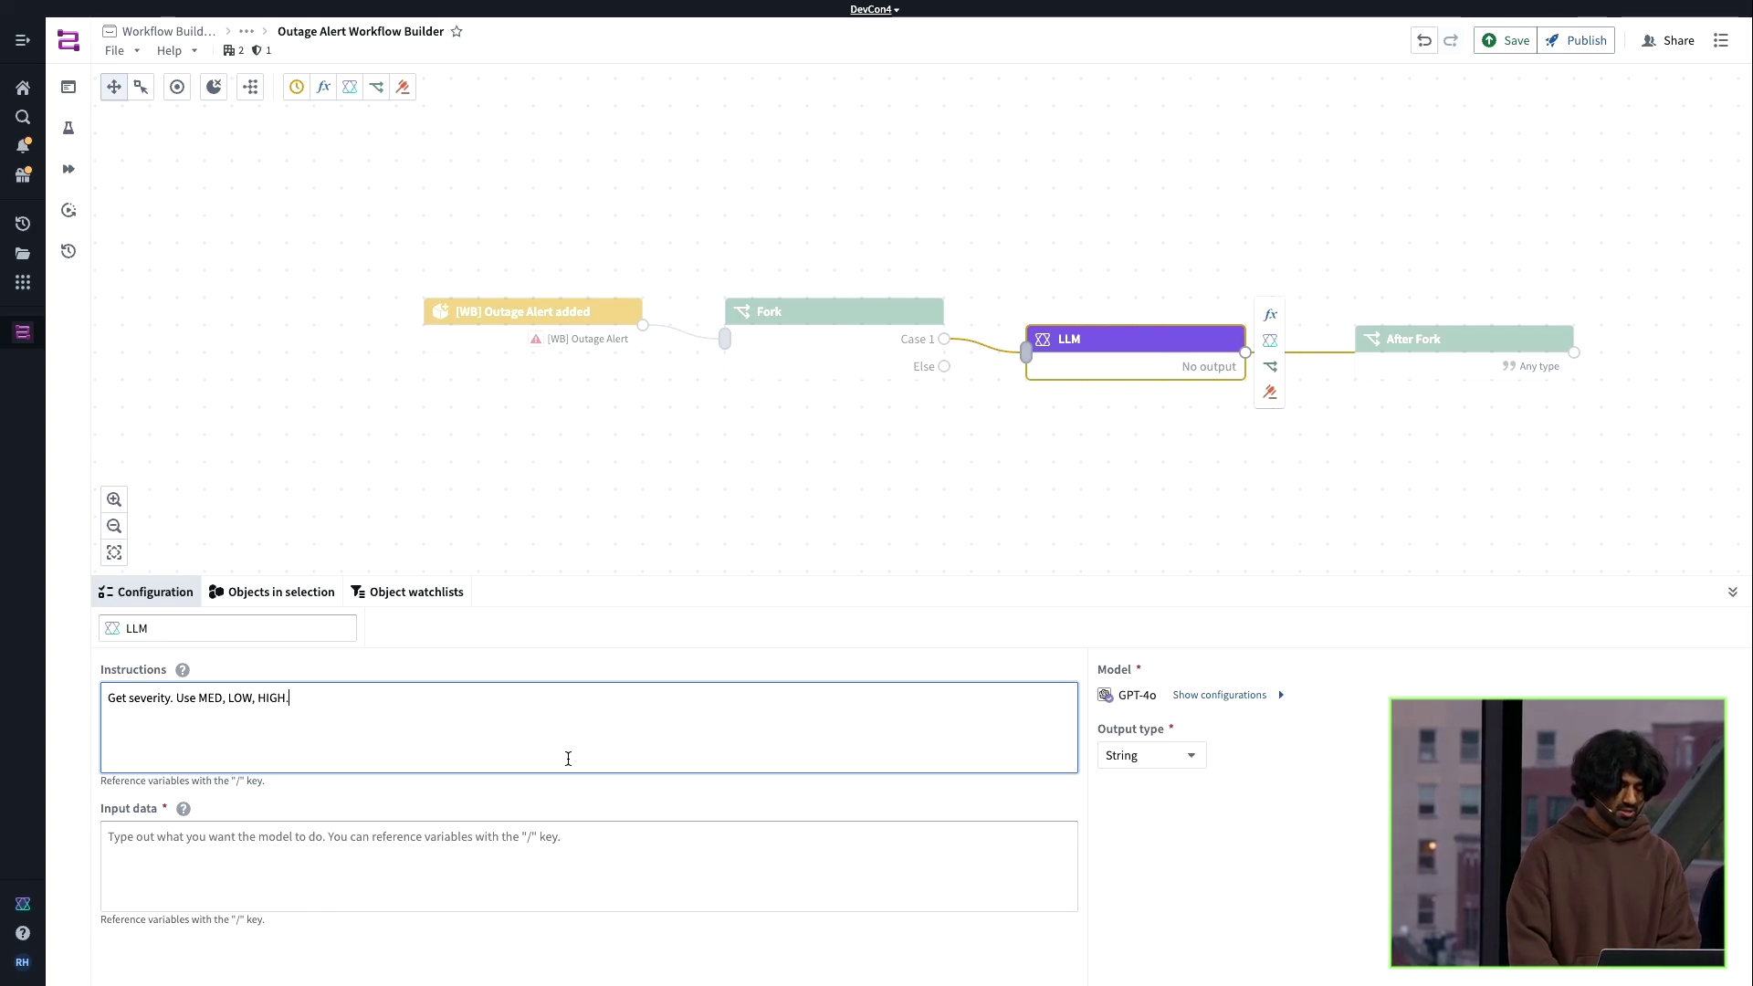
{"action": "left_click", "coordinate": [545, 838]}
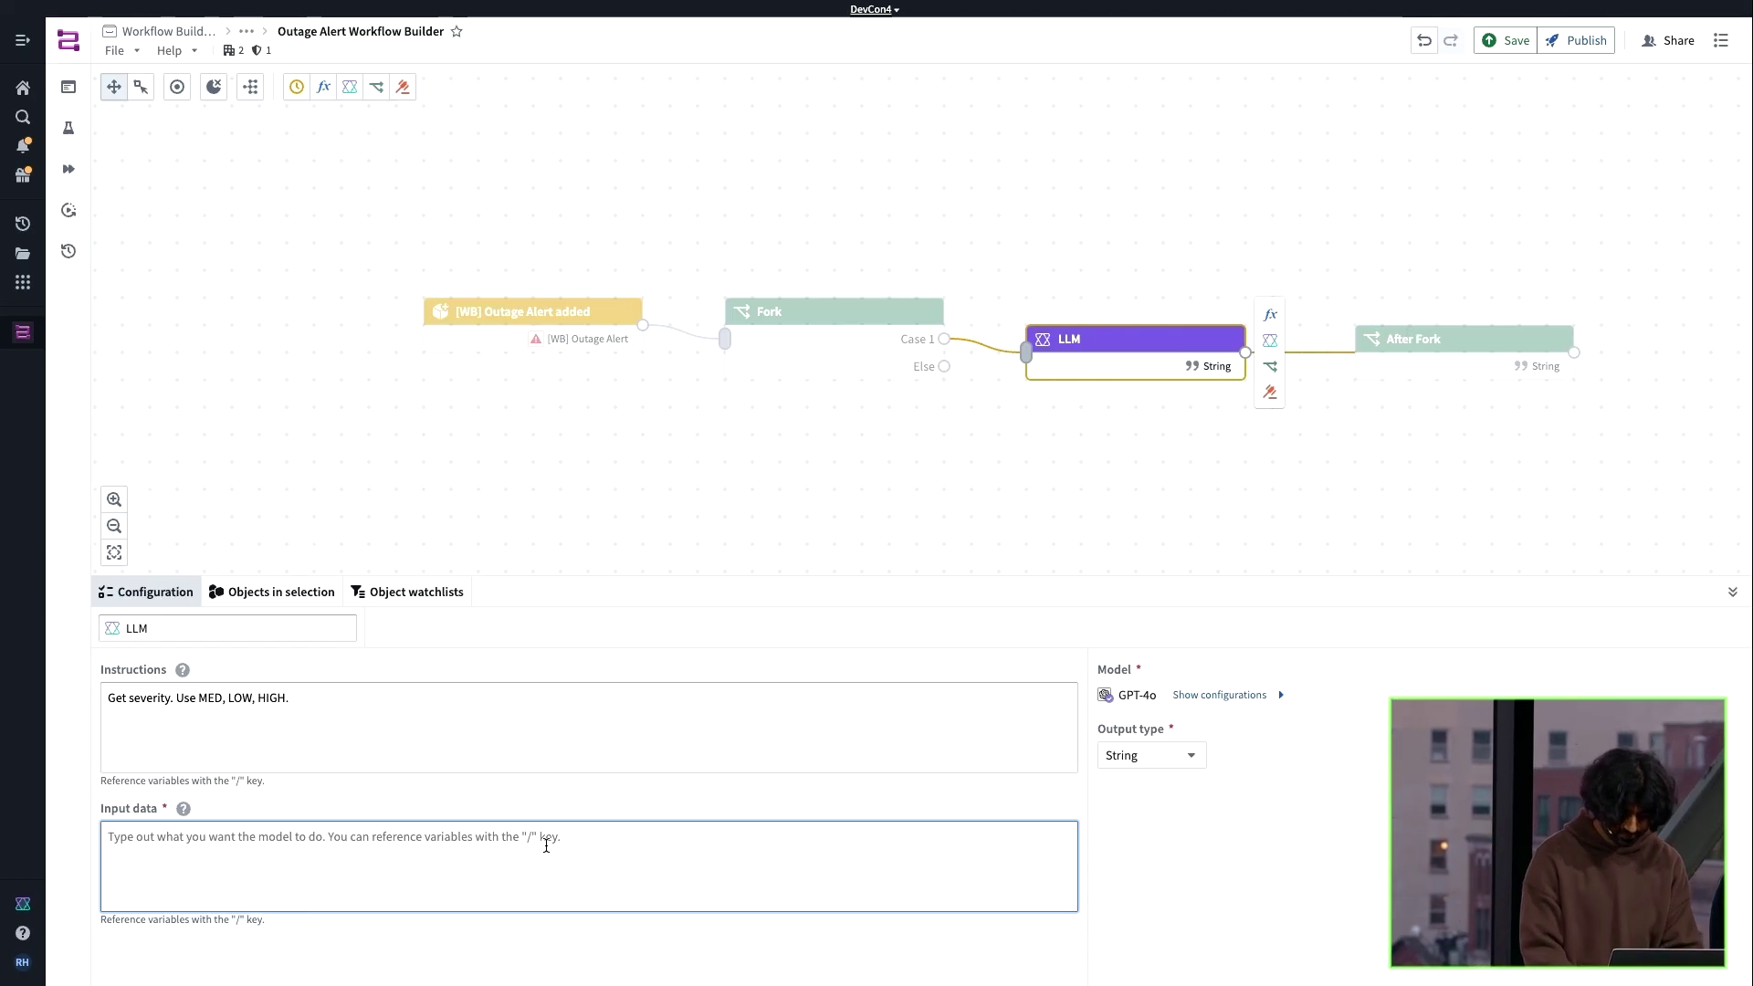
{"action": "type", "text": "Outage/"}
{"action": "key", "text": "BackSpace"}
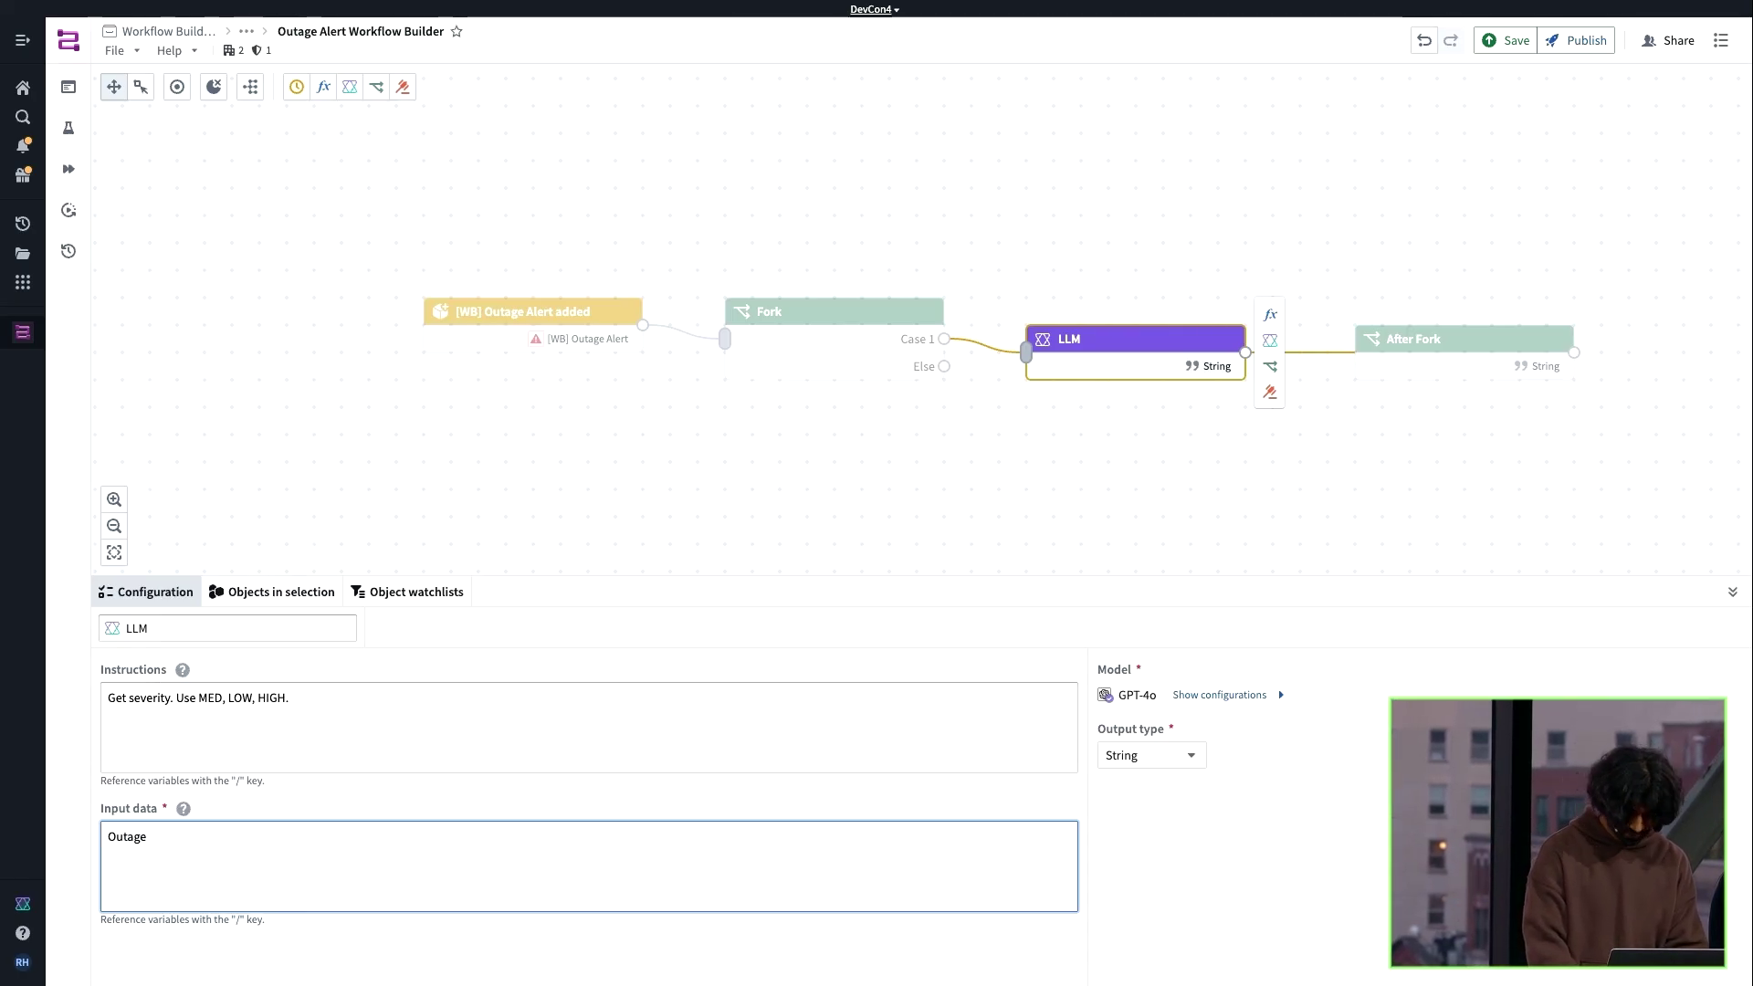
{"action": "type", "text": ": /"}
{"action": "left_click", "coordinate": [606, 679]}
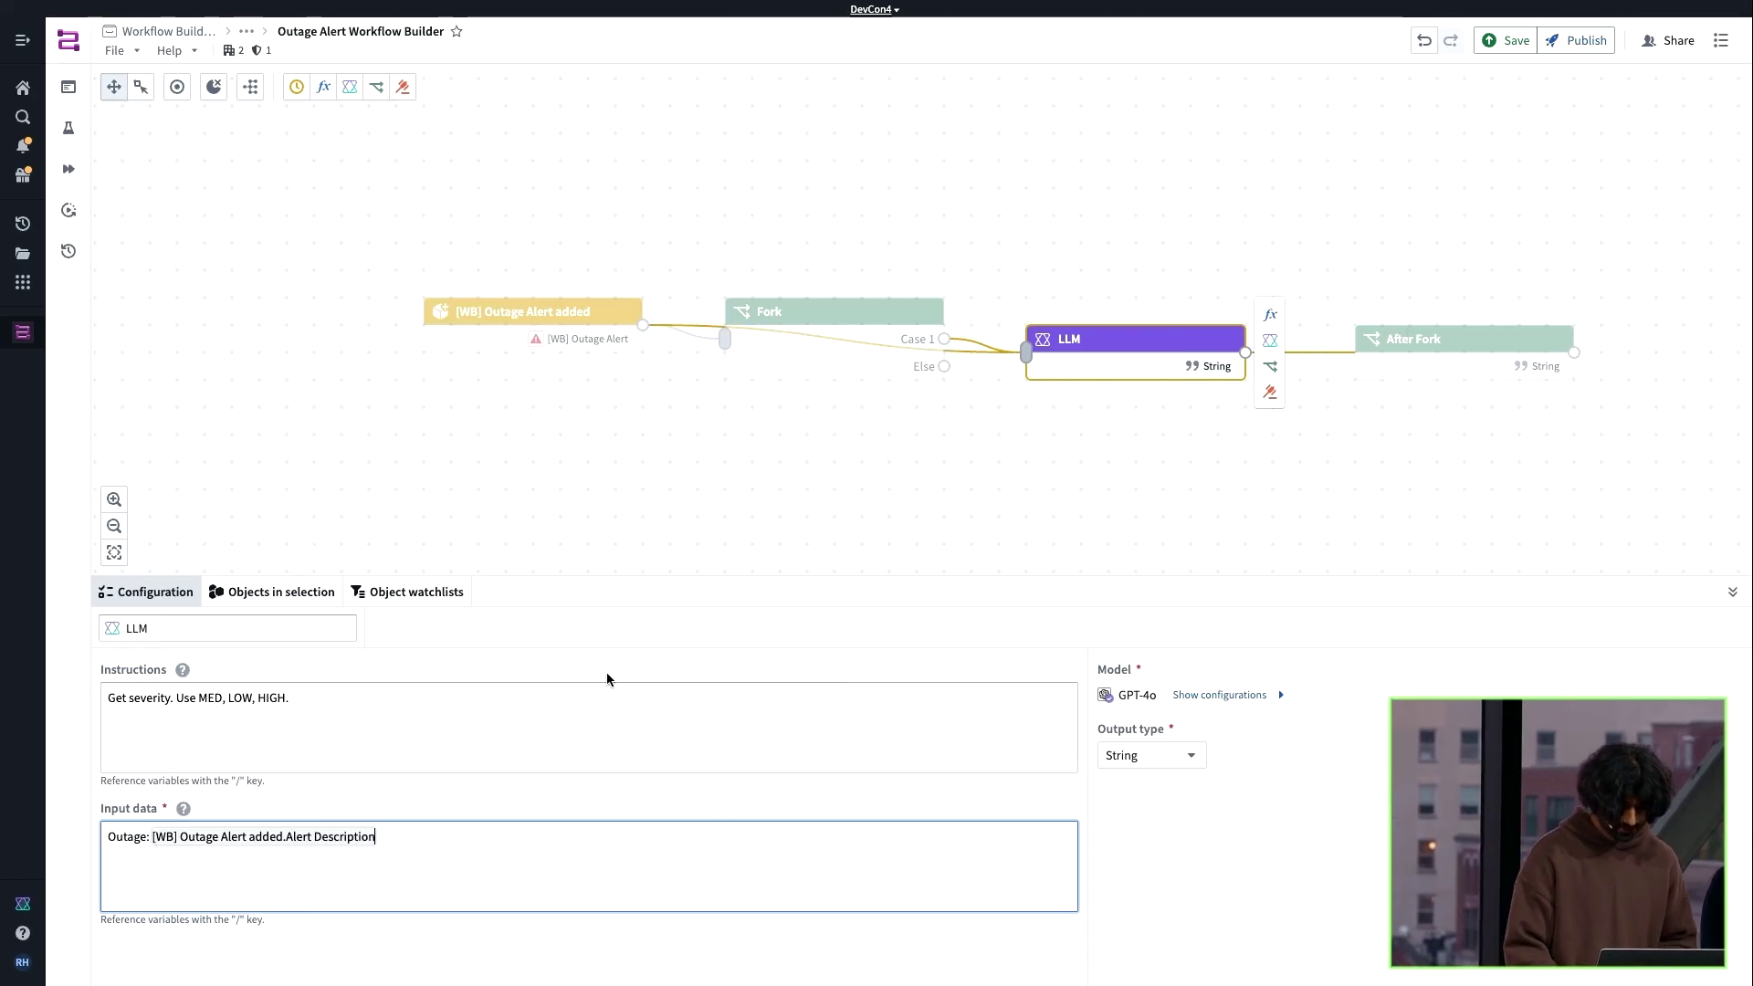
{"action": "left_click", "coordinate": [941, 428]}
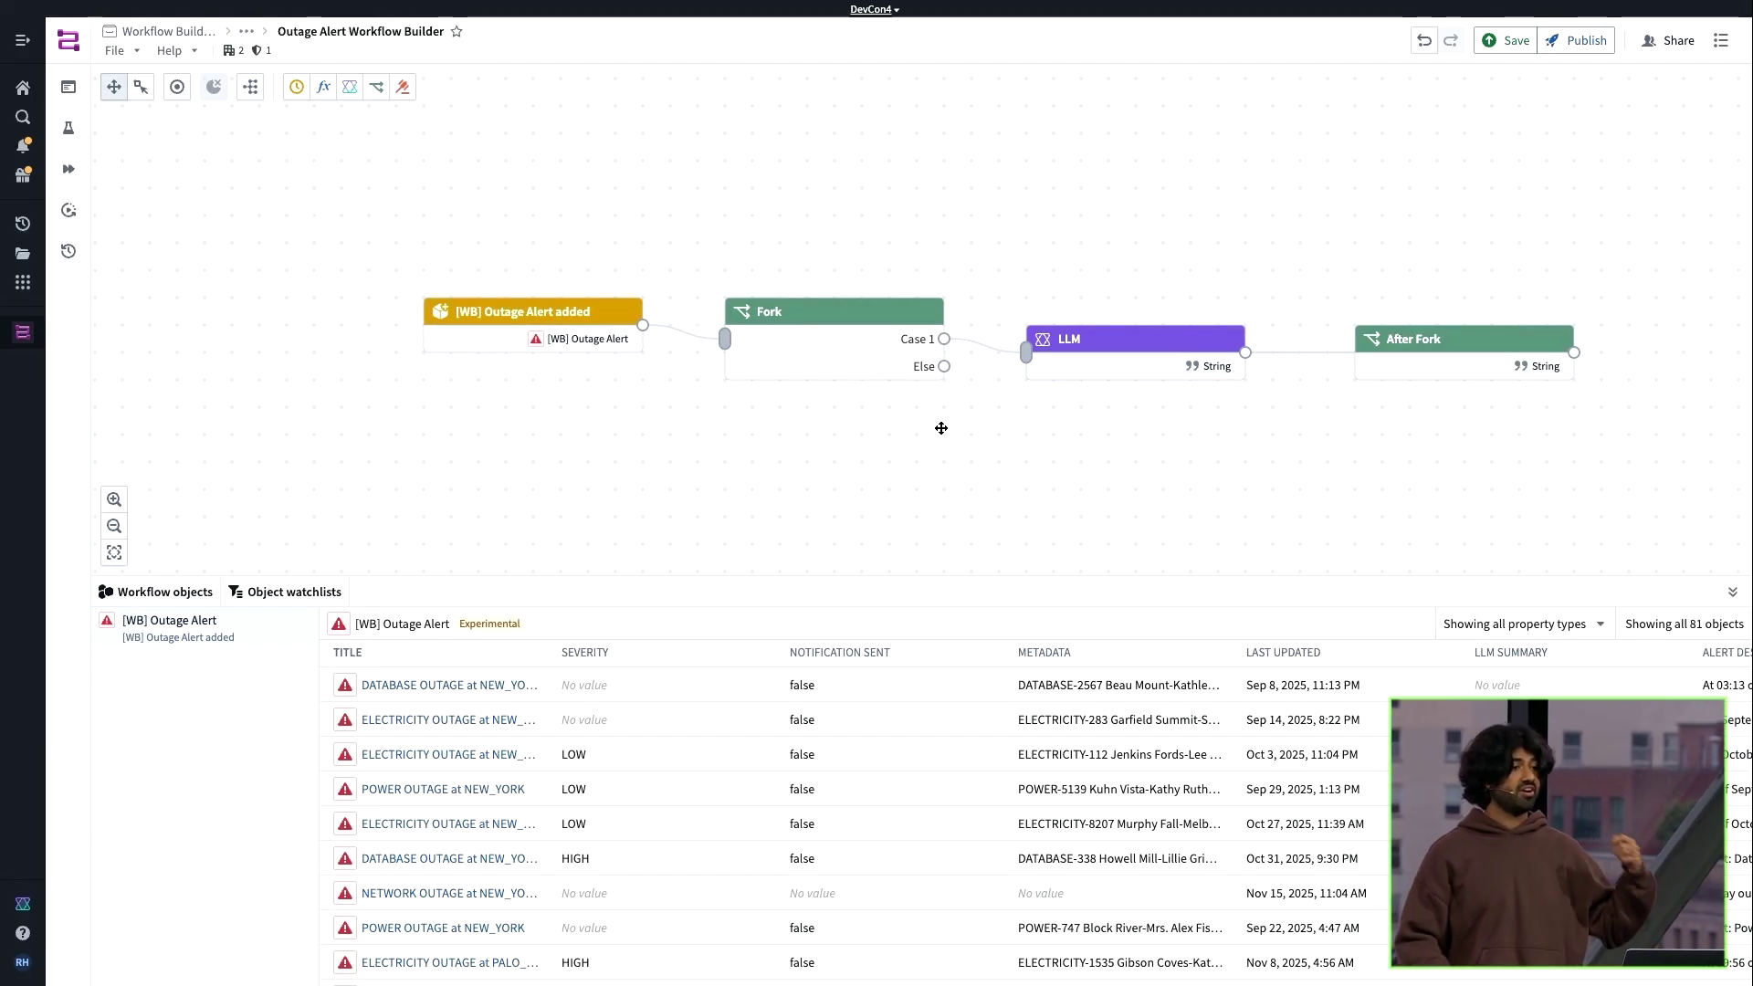
{"action": "left_click", "coordinate": [1108, 350]}
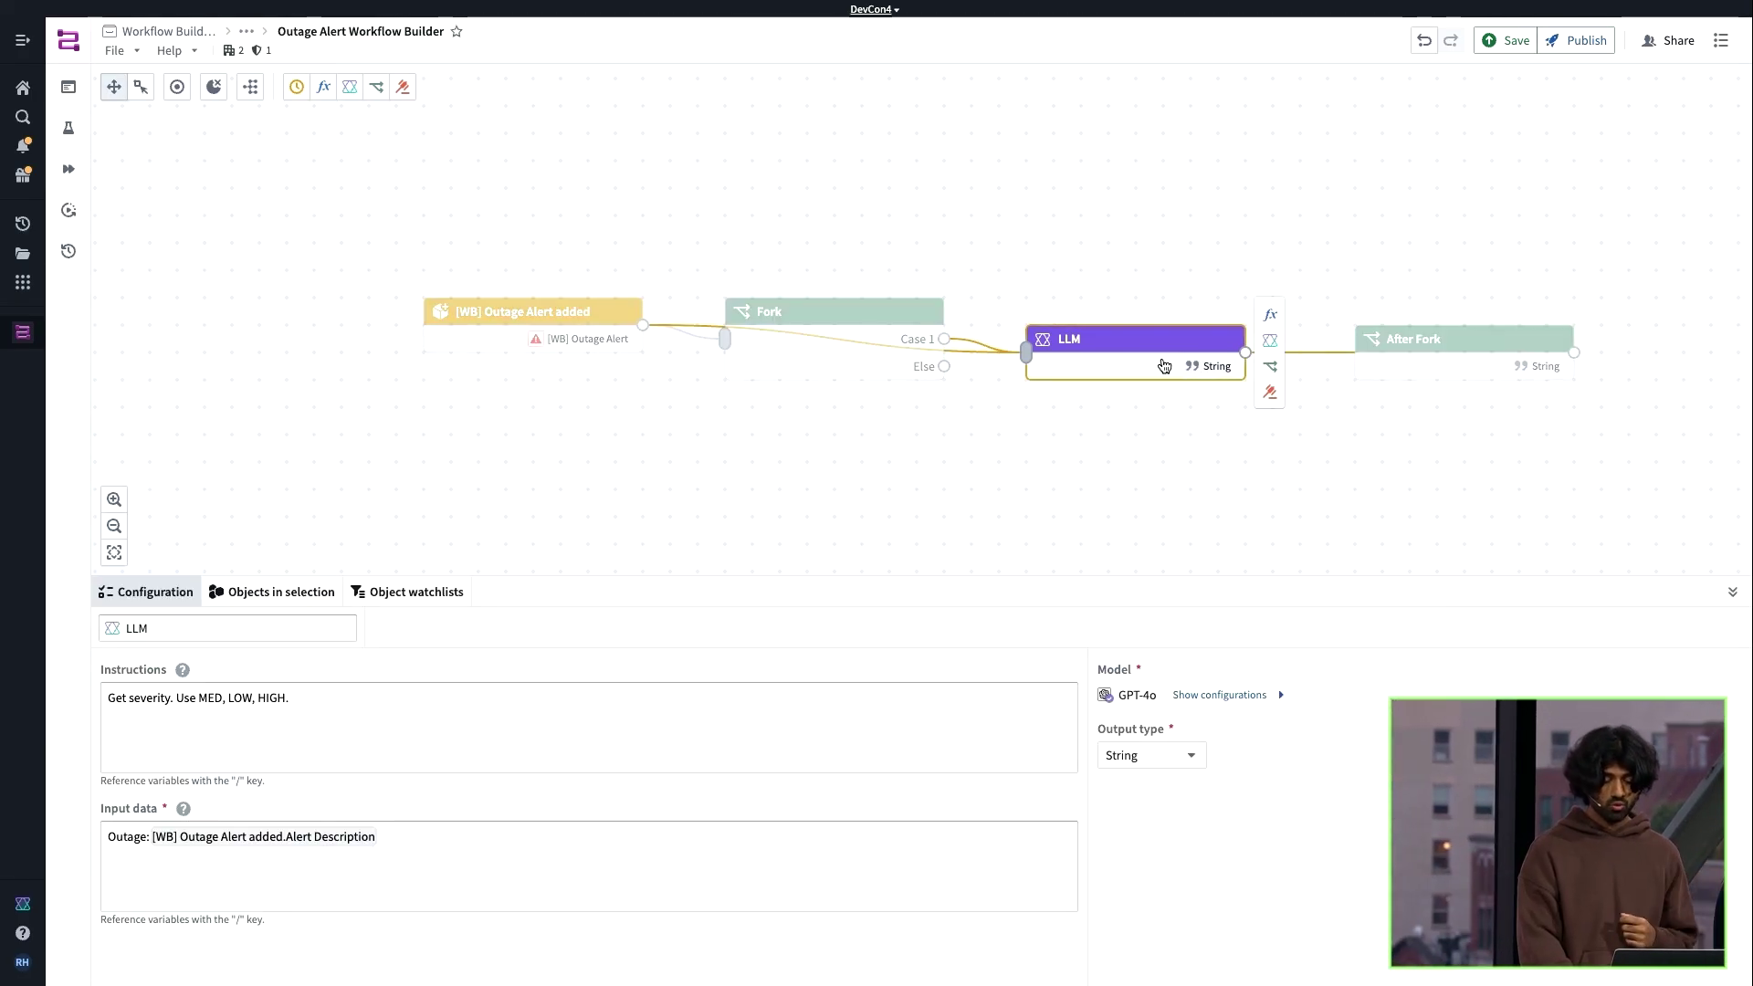
{"action": "left_click", "coordinate": [1271, 394]}
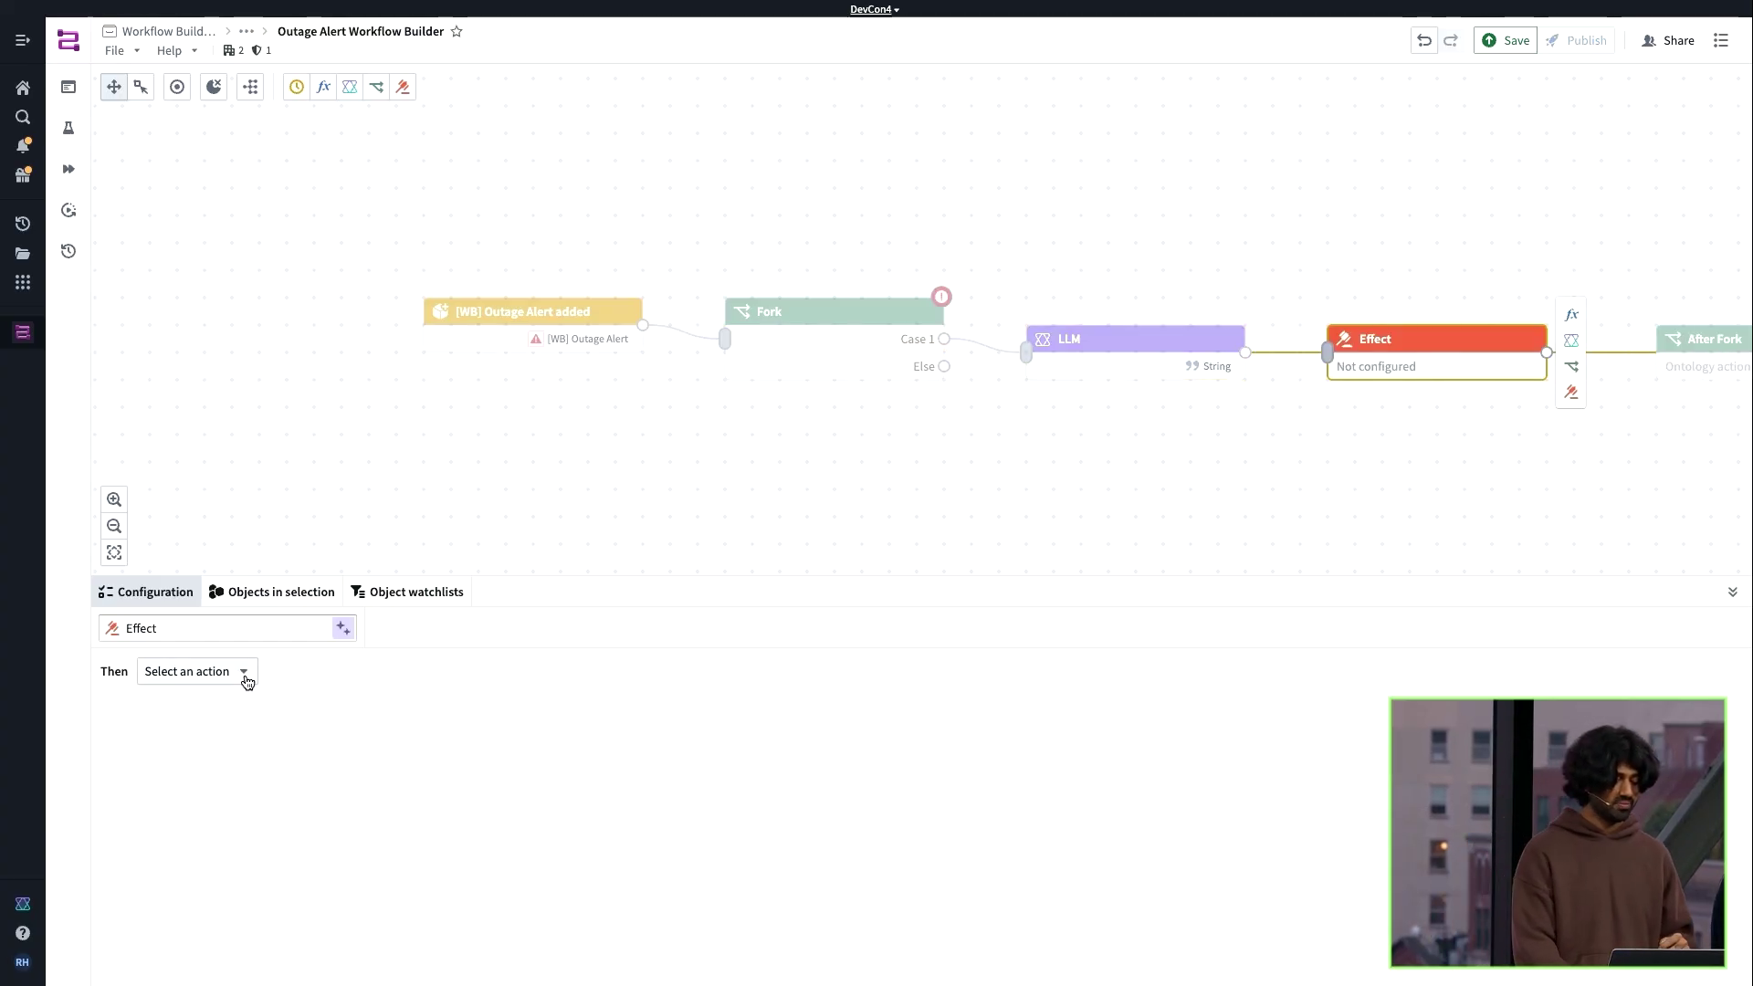
Set the effect to [WB] Modify Severity on Outage Alert, giving the added alert's Severity the LLM output
{"action": "left_click", "coordinate": [244, 673]}
{"action": "type", "text": "mod"}
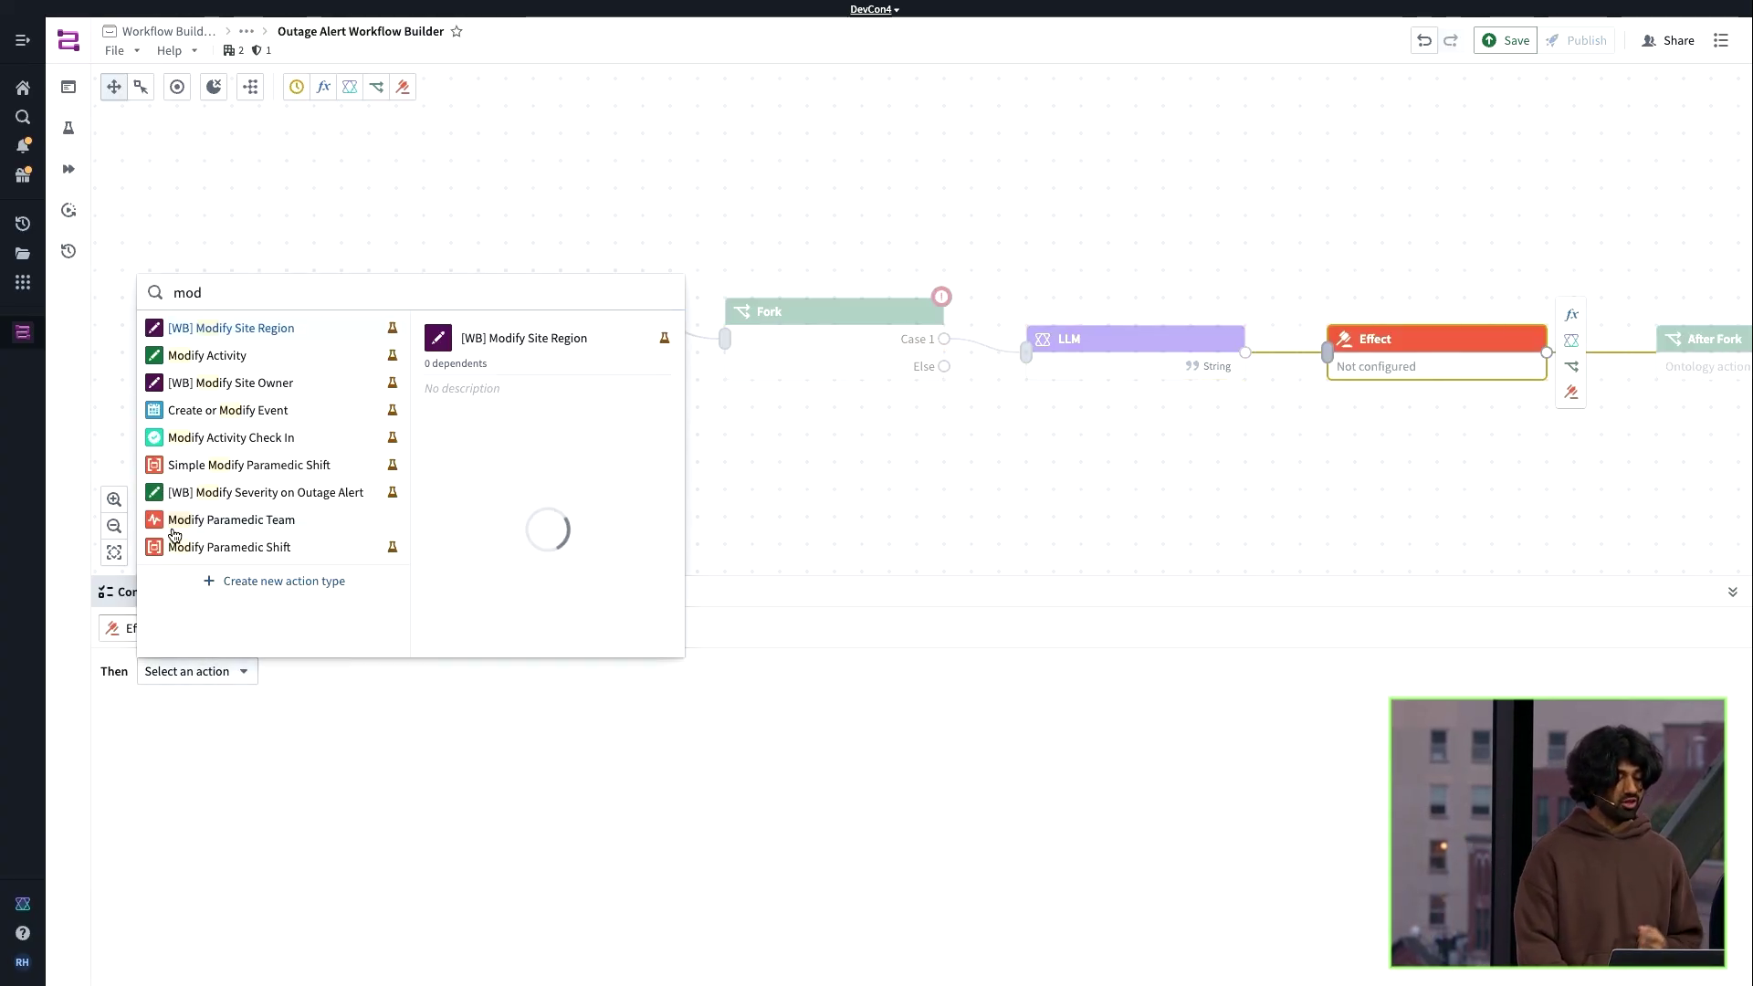
{"action": "left_click", "coordinate": [271, 488]}
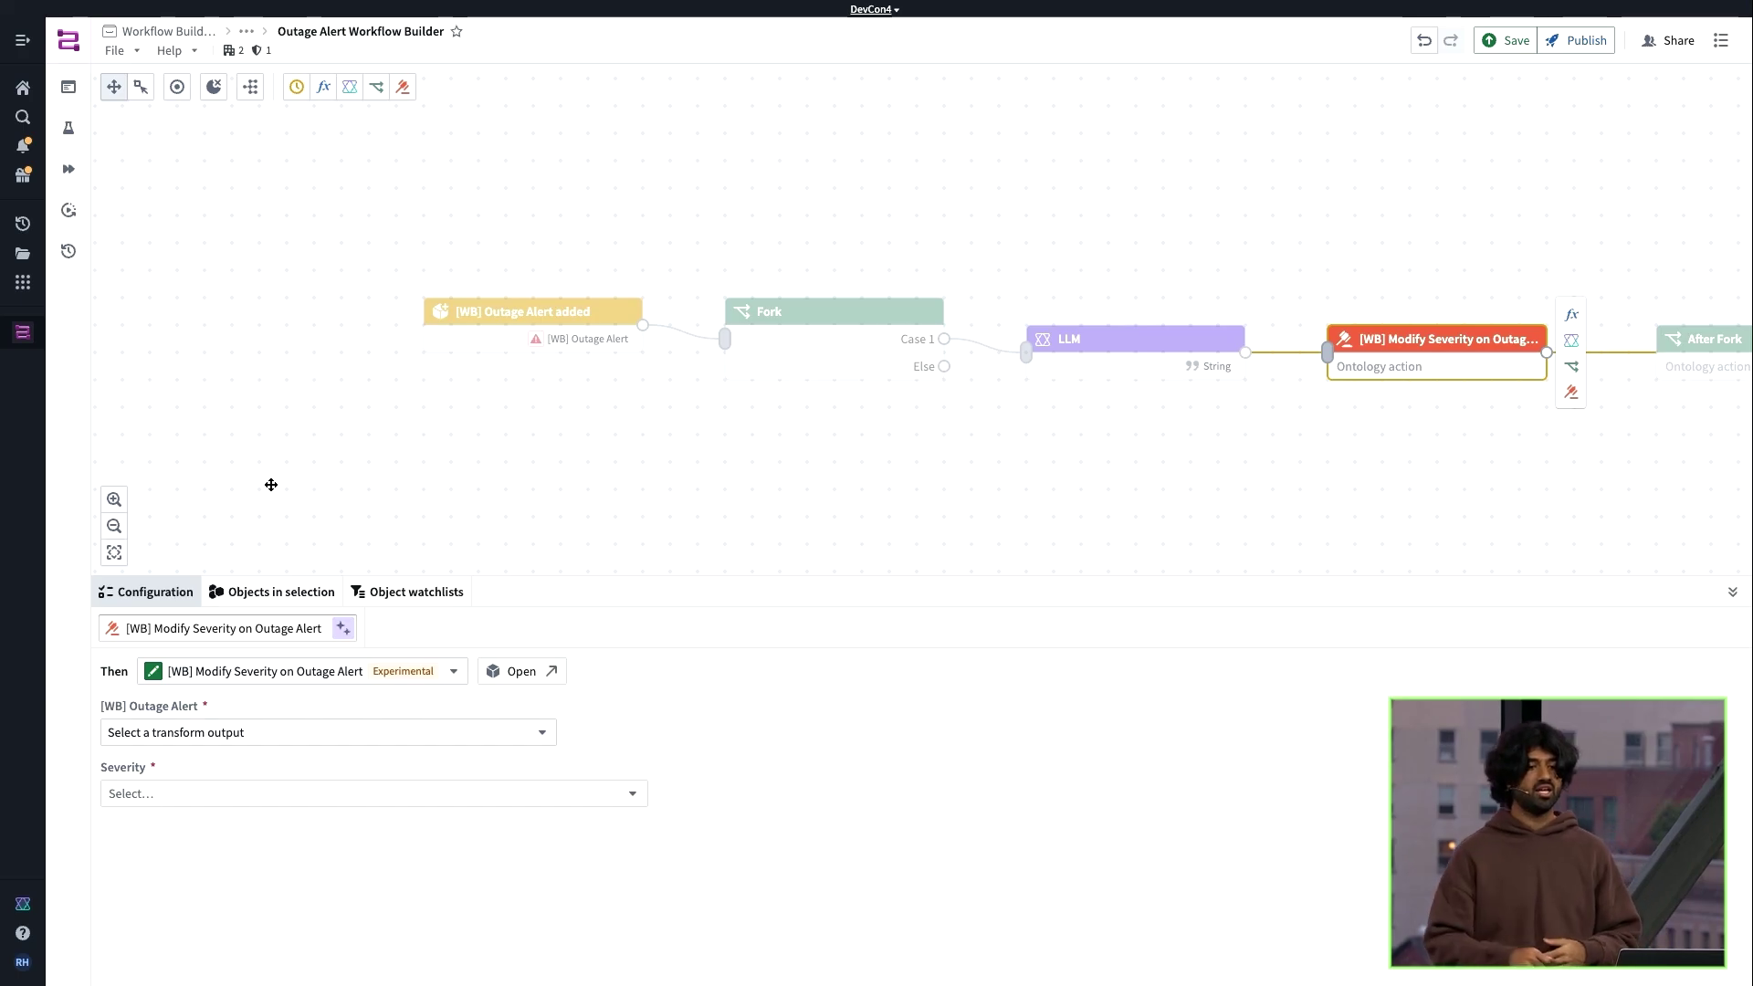
{"action": "left_click", "coordinate": [228, 733]}
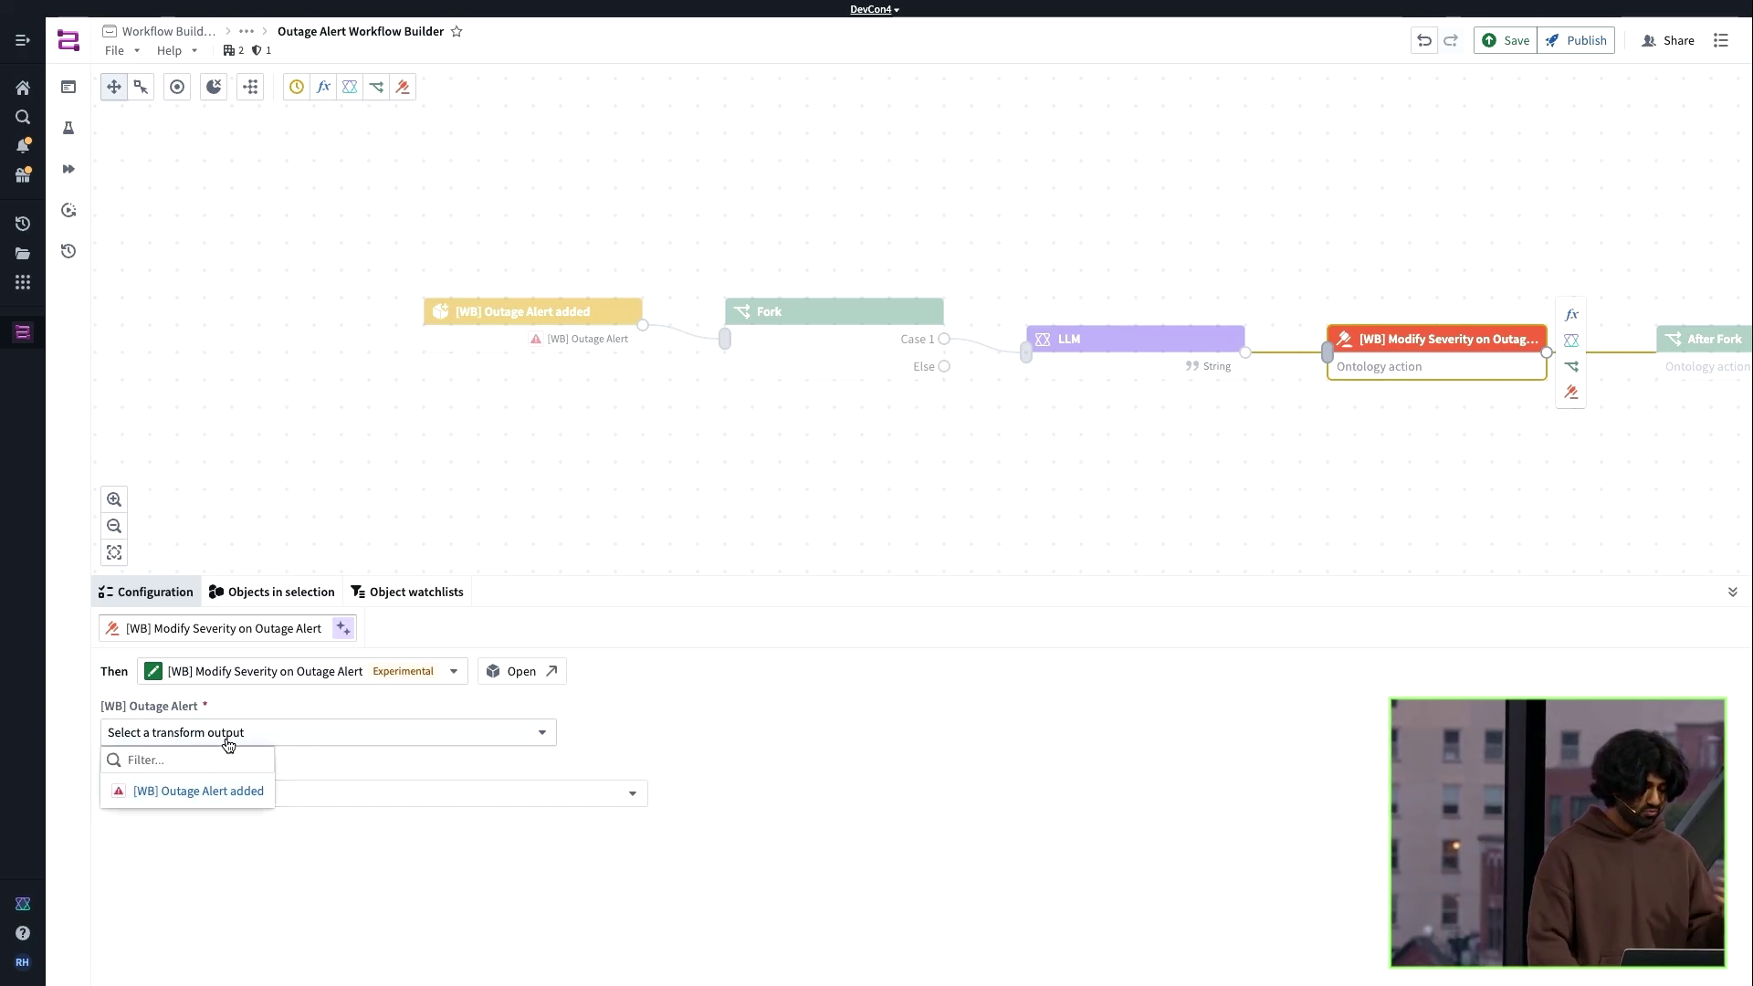
{"action": "left_click", "coordinate": [216, 788]}
{"action": "left_click", "coordinate": [224, 794]}
{"action": "left_click", "coordinate": [249, 822]}
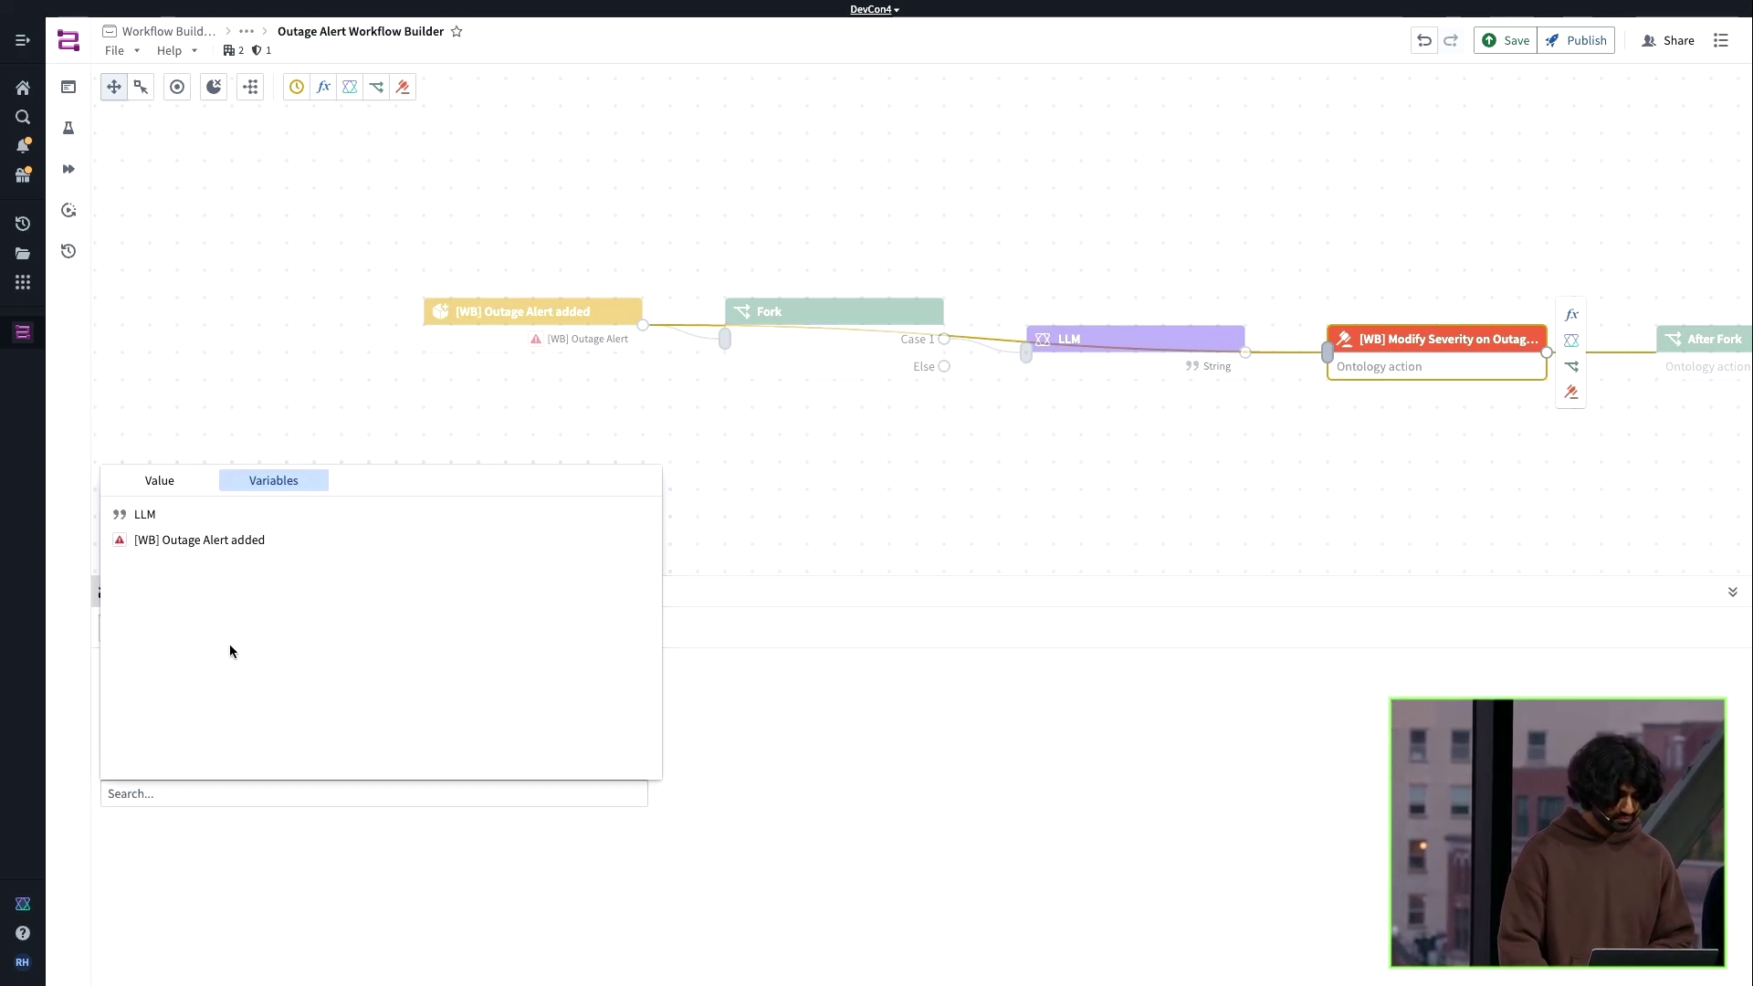
{"action": "left_click", "coordinate": [173, 514]}
Review the trigger, fork Case 1, LLM and severity-update settings, then shift the graph left
{"action": "left_click", "coordinate": [552, 467]}
{"action": "scroll", "coordinate": [552, 467], "scroll_direction": "down", "scroll_amount": 3}
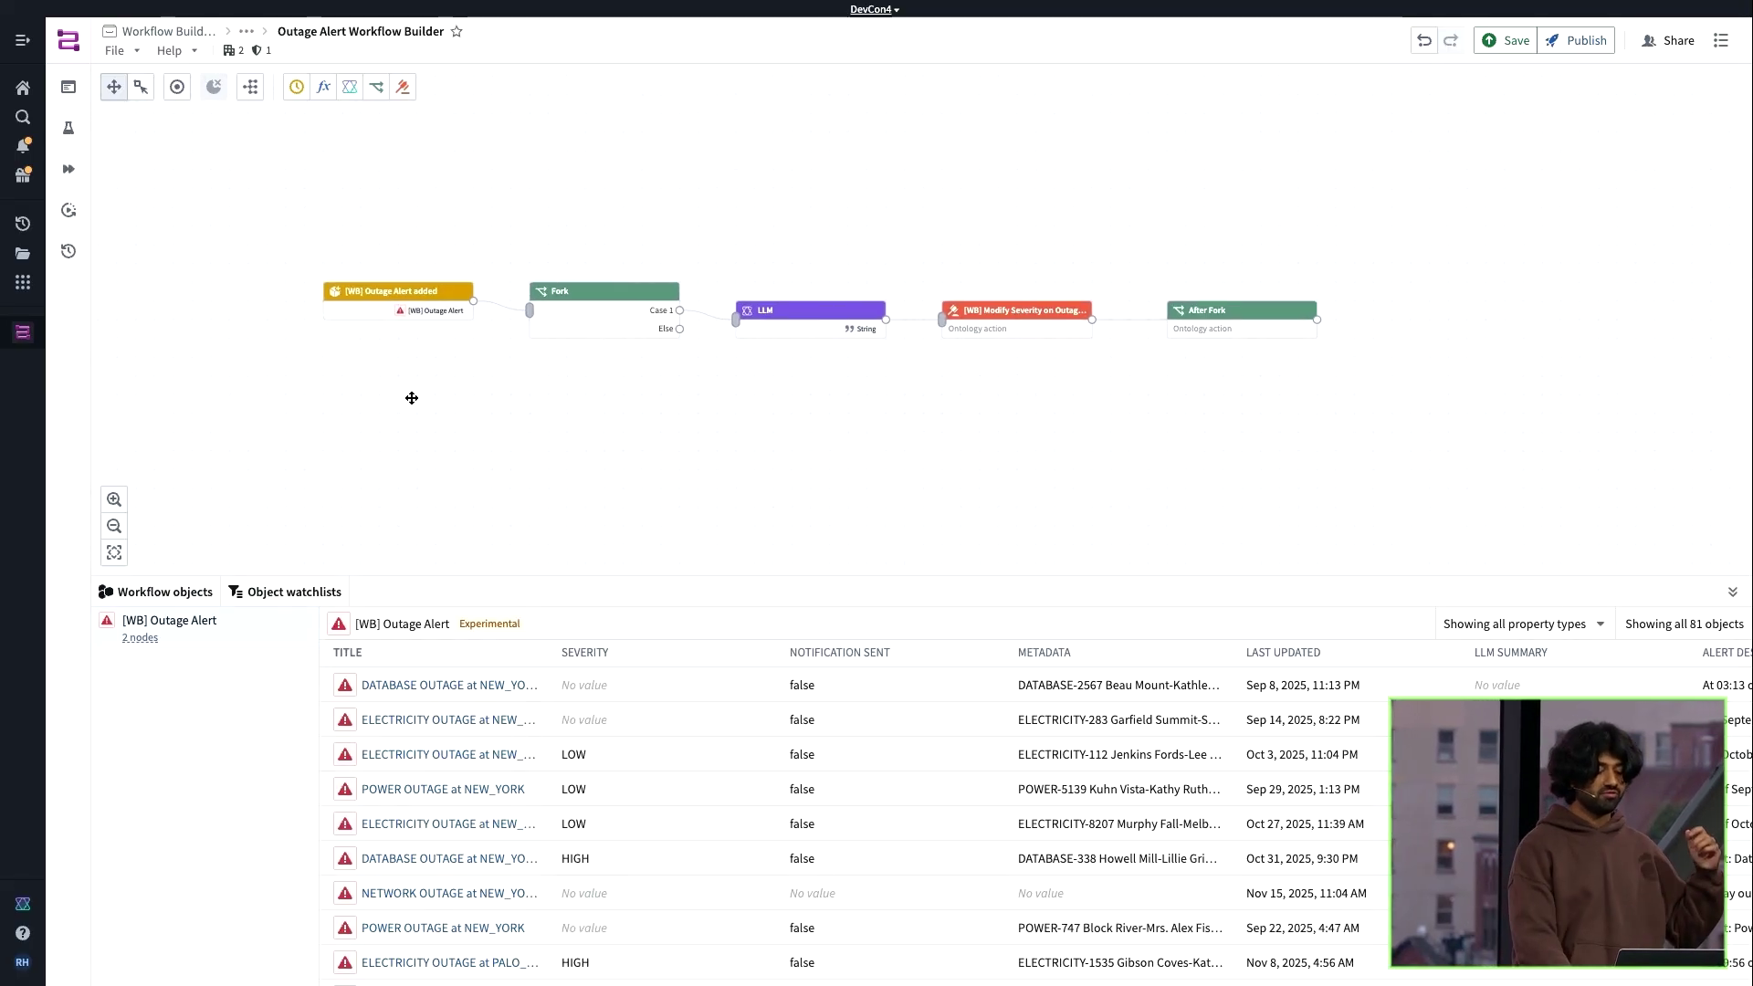
{"action": "left_click", "coordinate": [397, 320]}
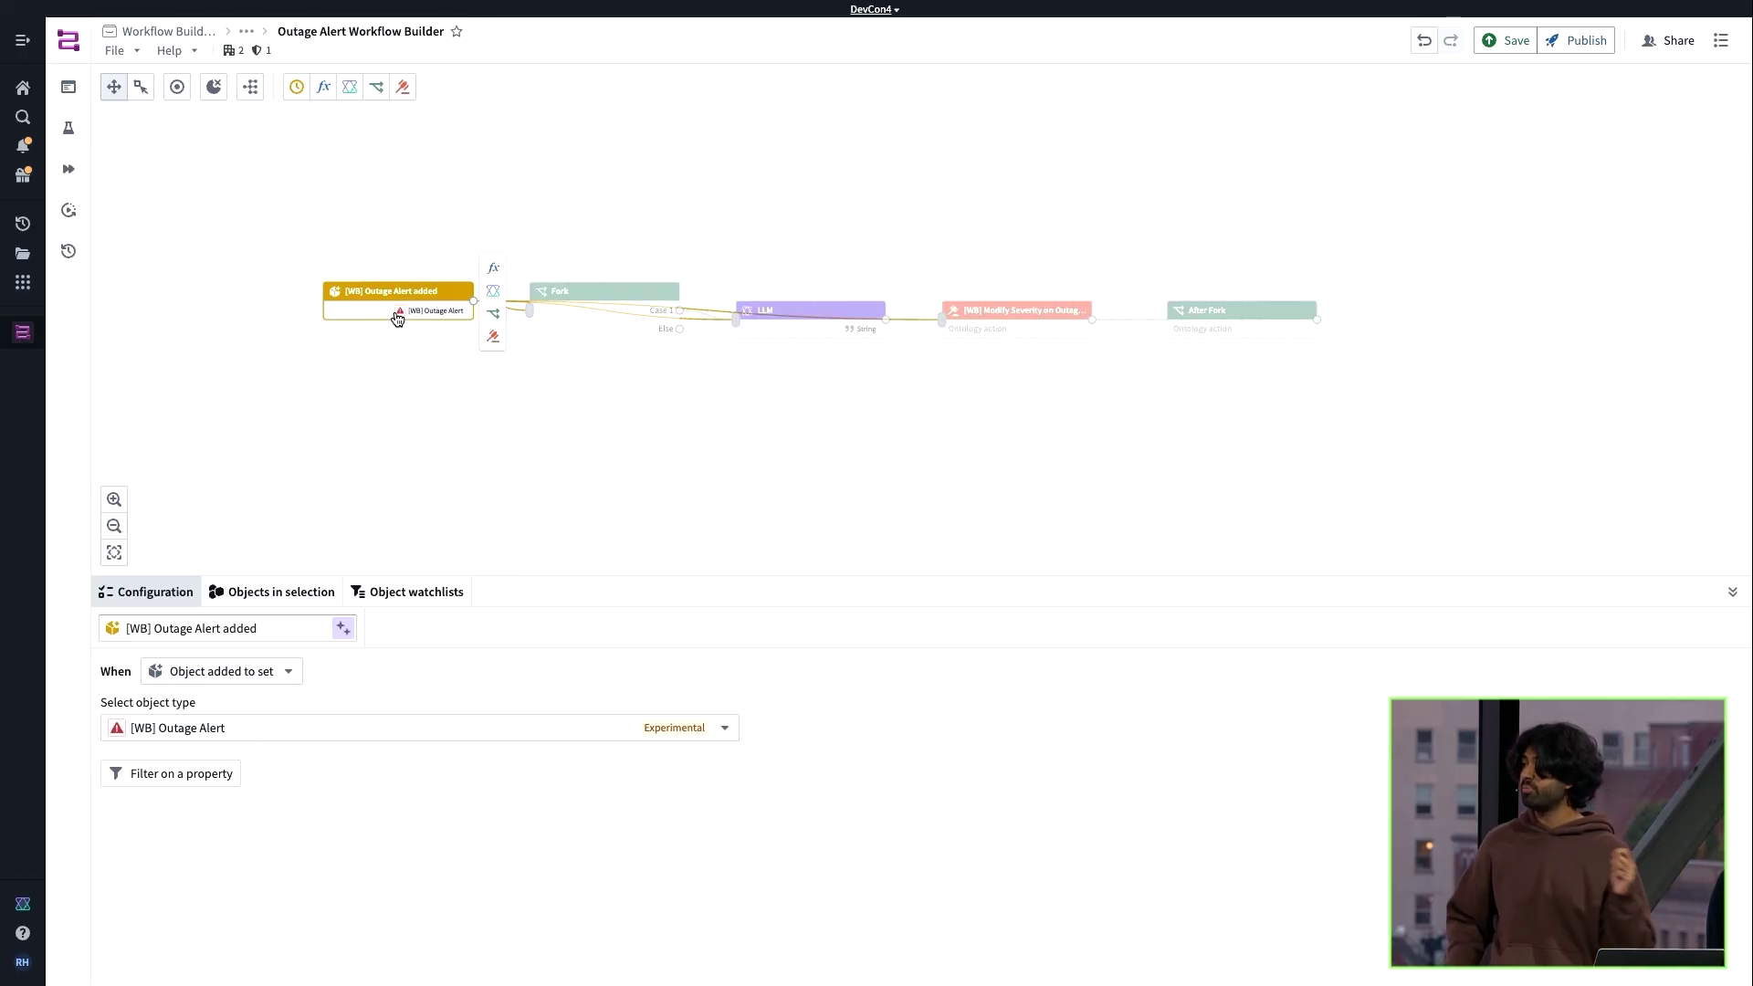
{"action": "left_click", "coordinate": [559, 327]}
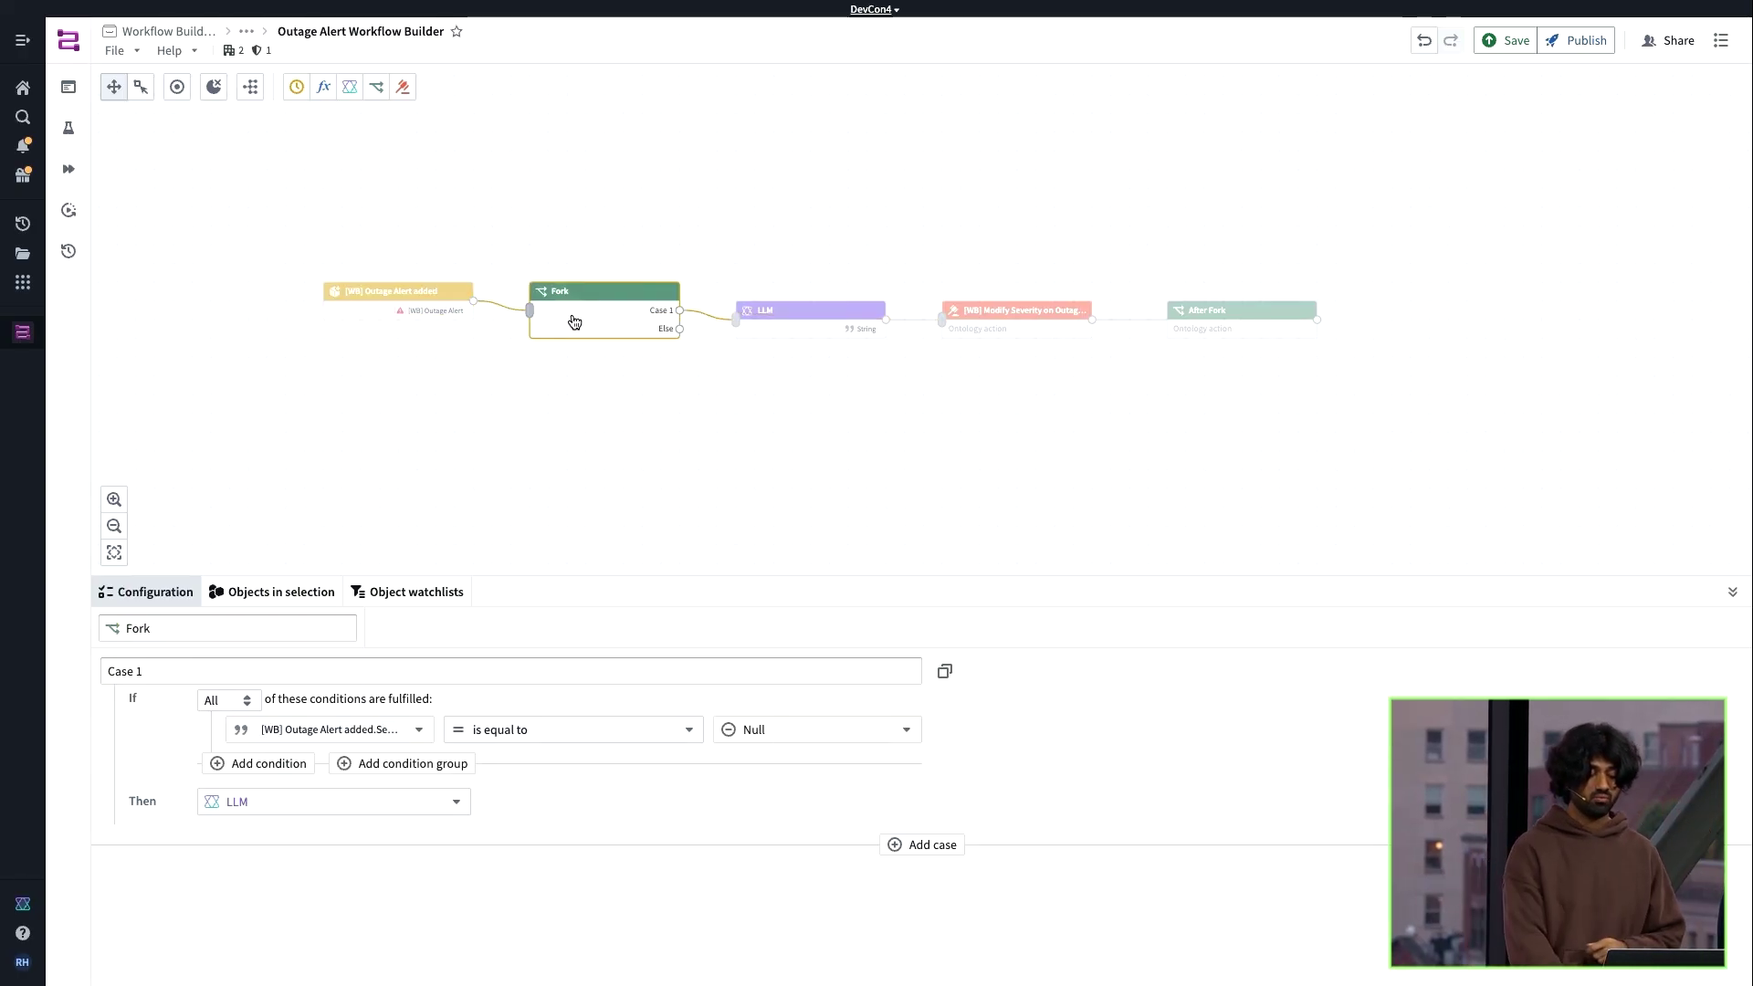
{"action": "left_click", "coordinate": [811, 332]}
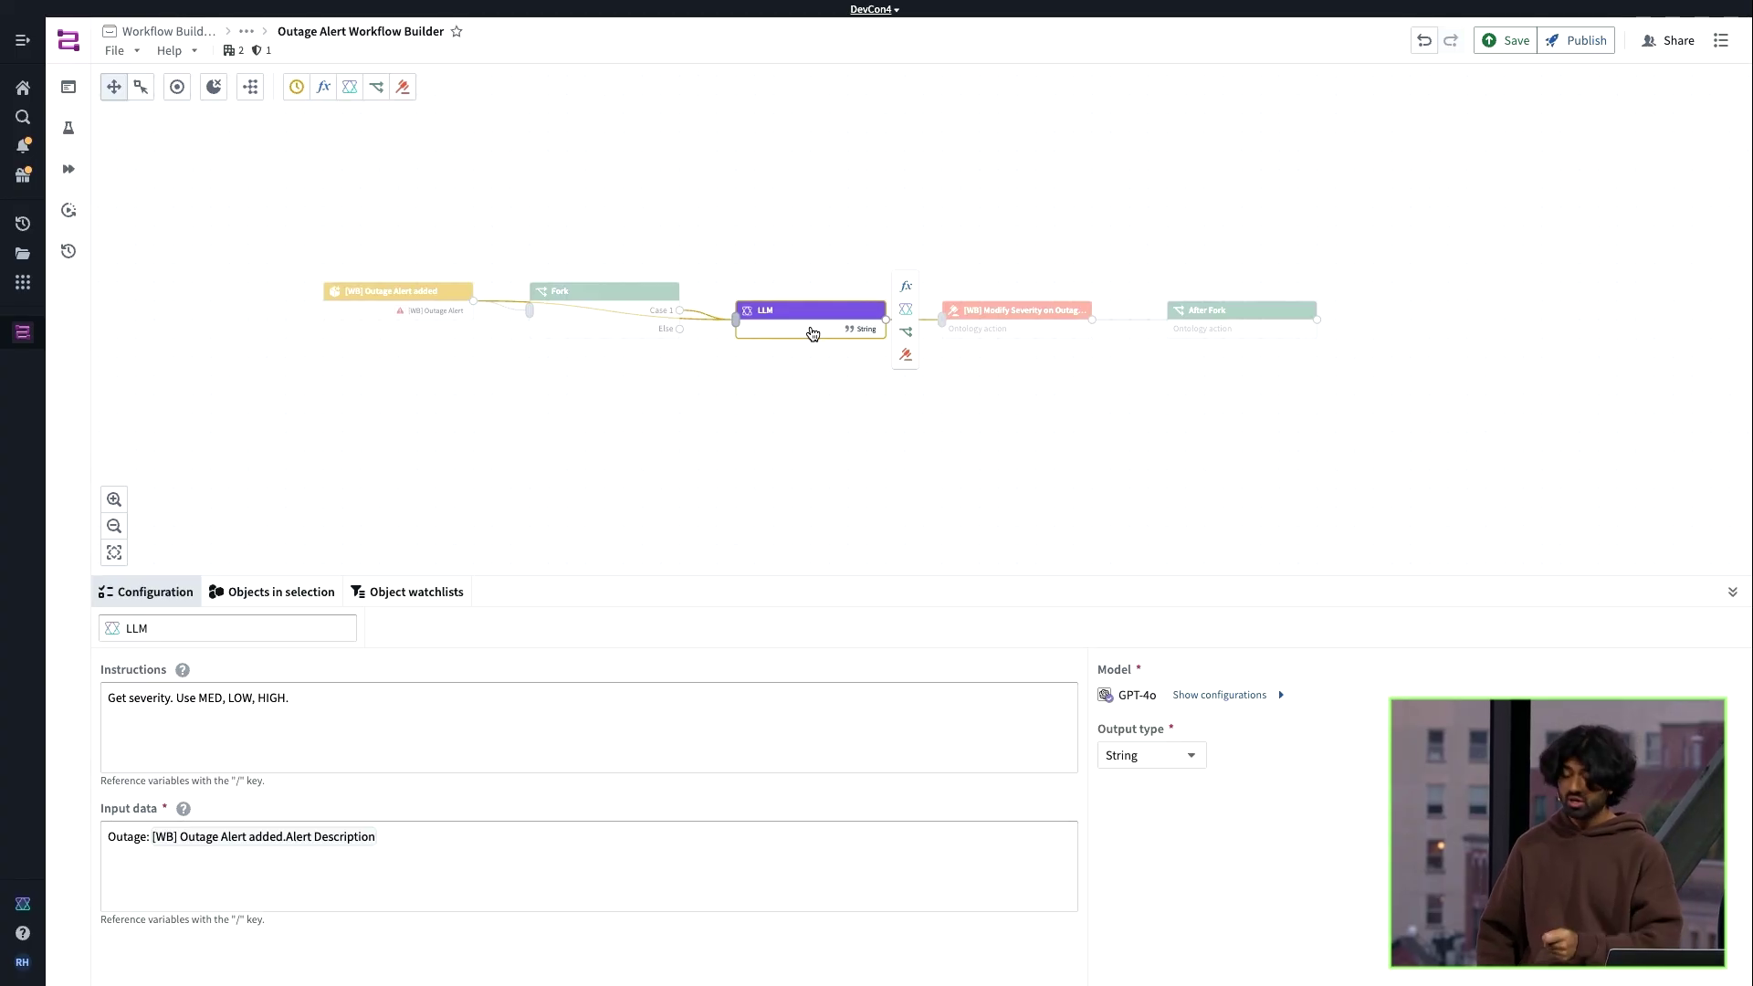
{"action": "left_click", "coordinate": [1033, 317]}
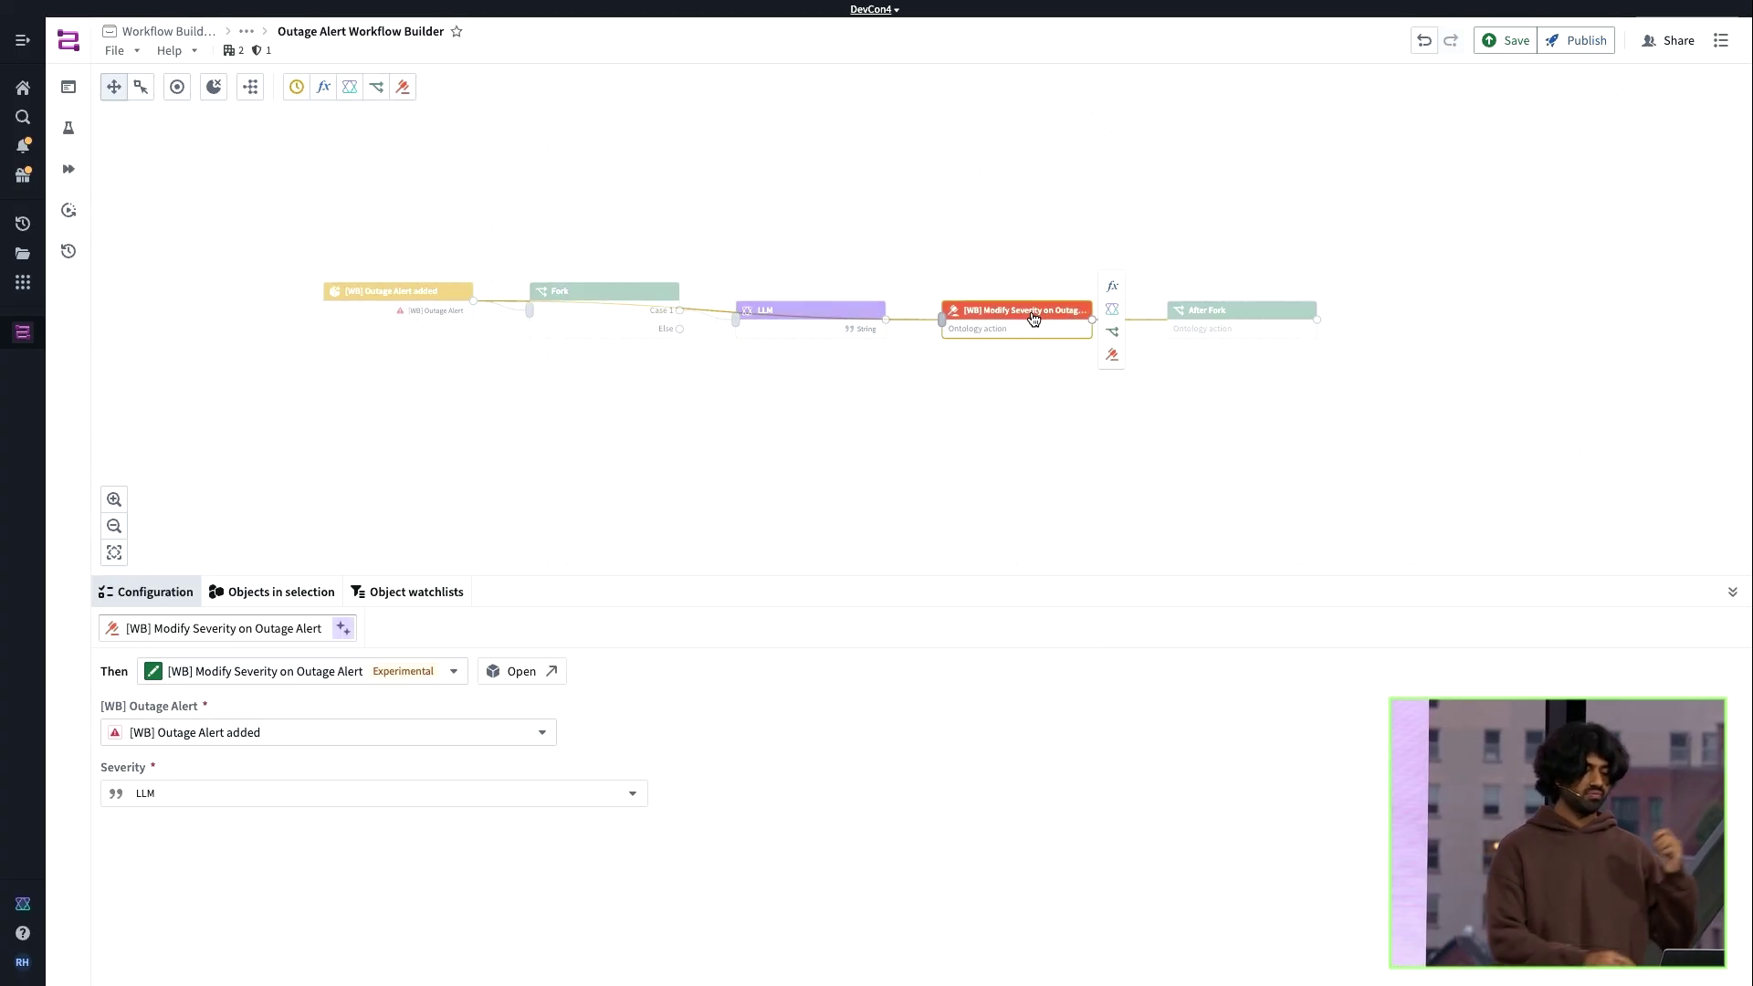
{"action": "left_click", "coordinate": [1323, 431]}
{"action": "left_click_drag", "start_coordinate": [1323, 431], "coordinate": [1191, 430]}
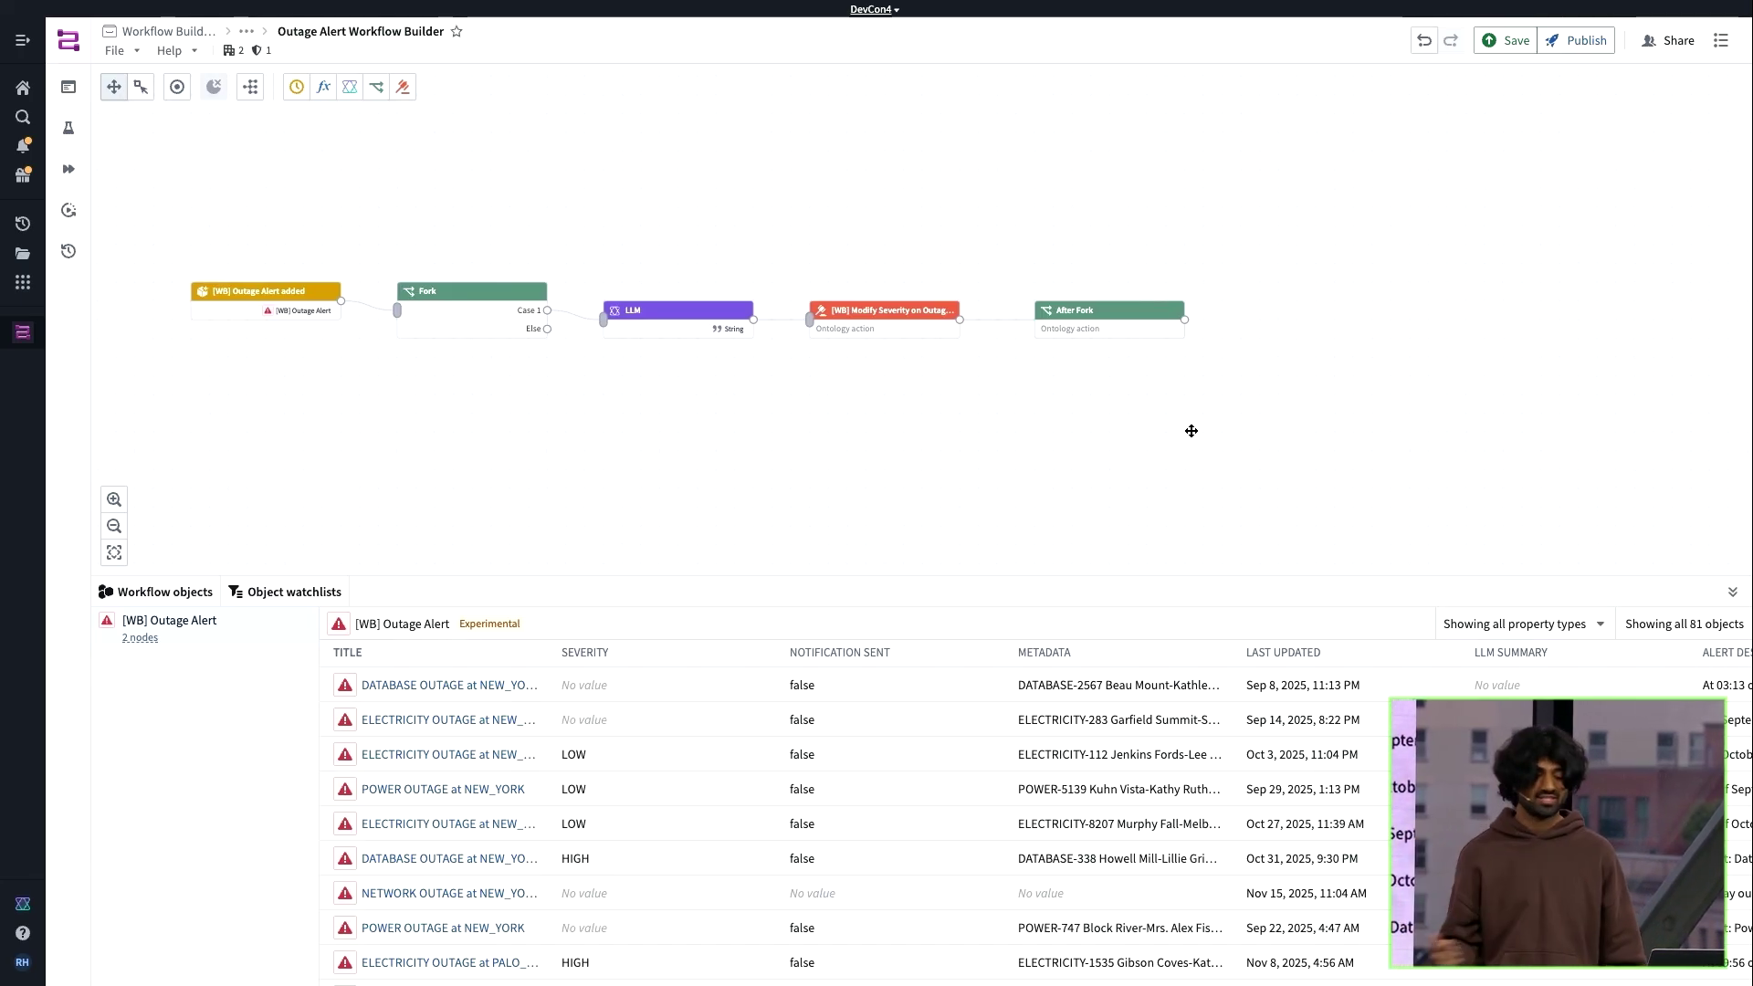
Add an LLM after After Fork with 'Summarize for a text. Max 100 words' and 'Outage: Alert Description' input
{"action": "left_click", "coordinate": [1115, 319]}
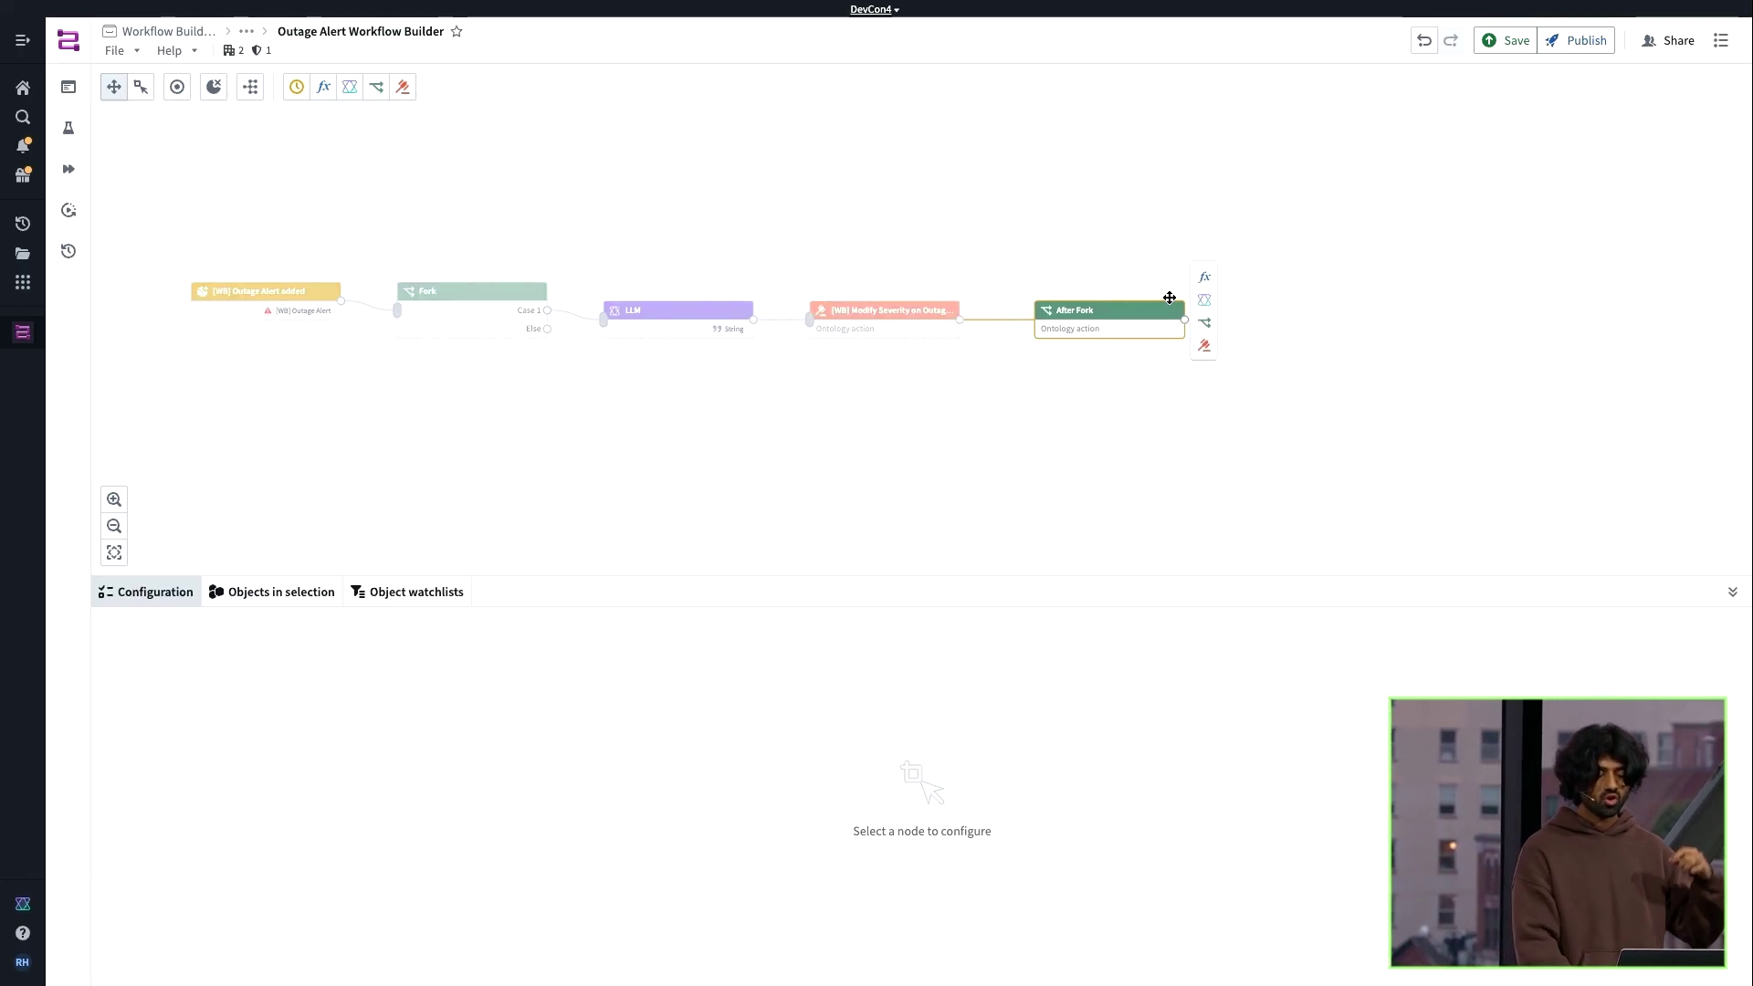
{"action": "left_click", "coordinate": [1204, 299]}
{"action": "left_click", "coordinate": [614, 732]}
{"action": "type", "text": "Sum"}
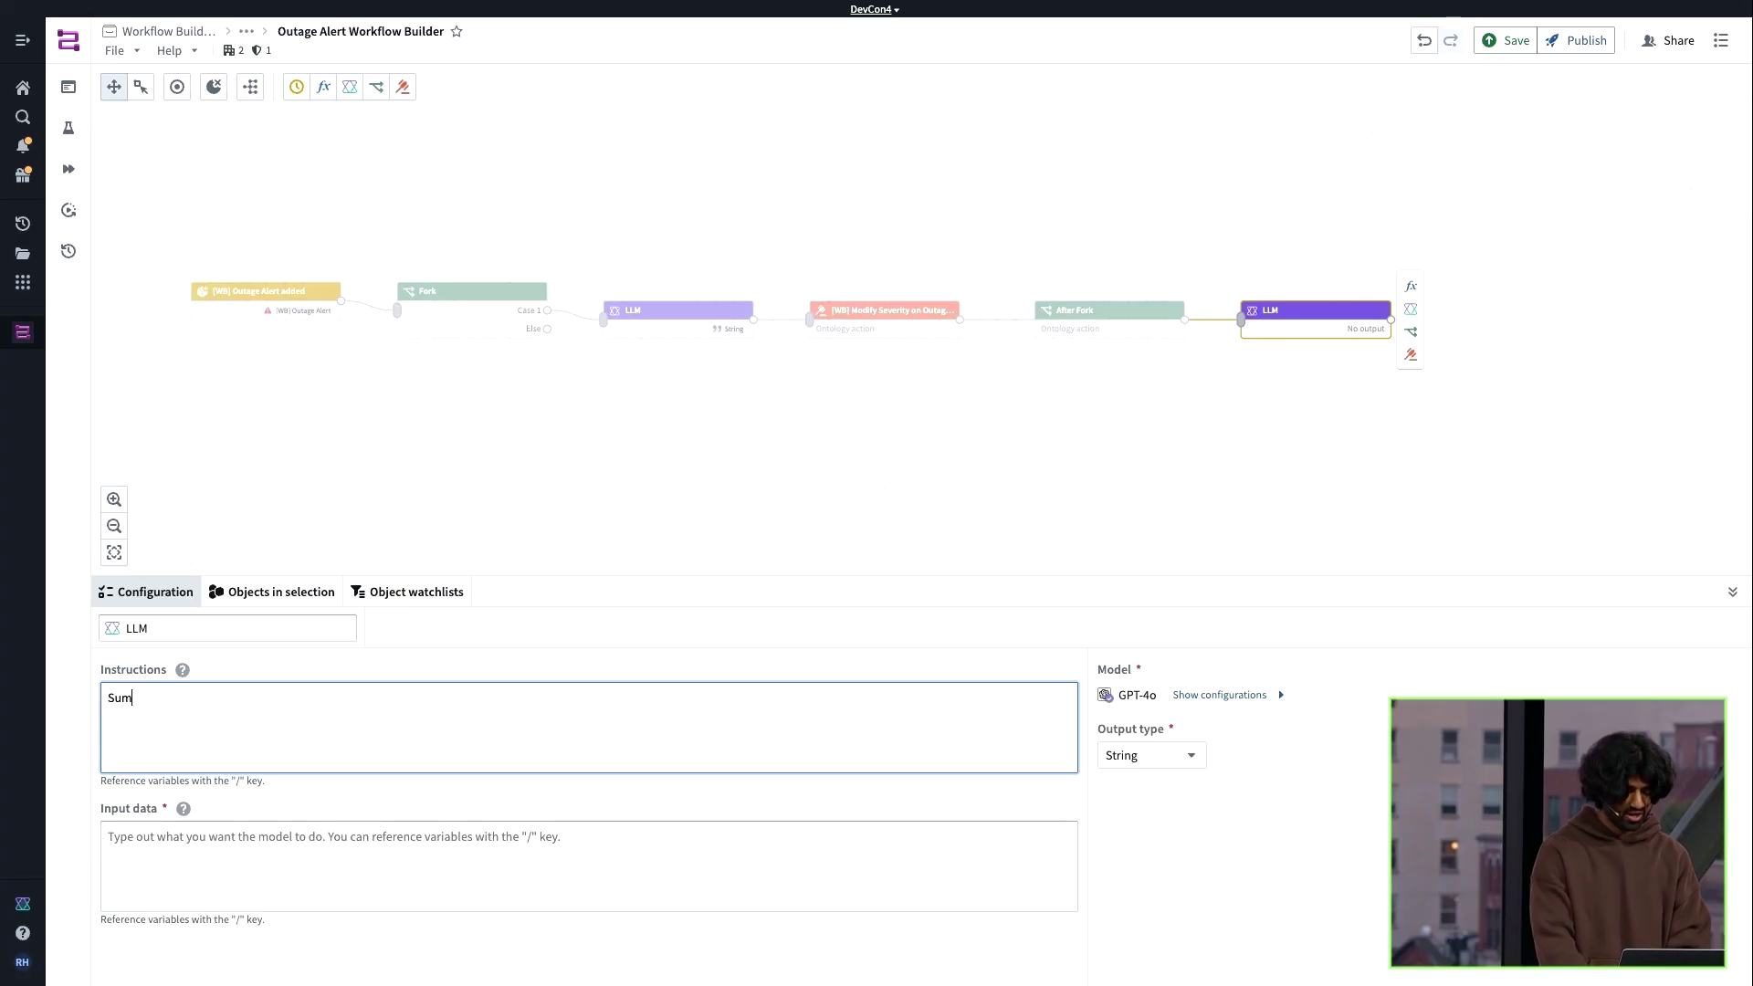
{"action": "type", "text": "marize t"}
{"action": "key", "text": "BackSpace"}
{"action": "type", "text": "for"}
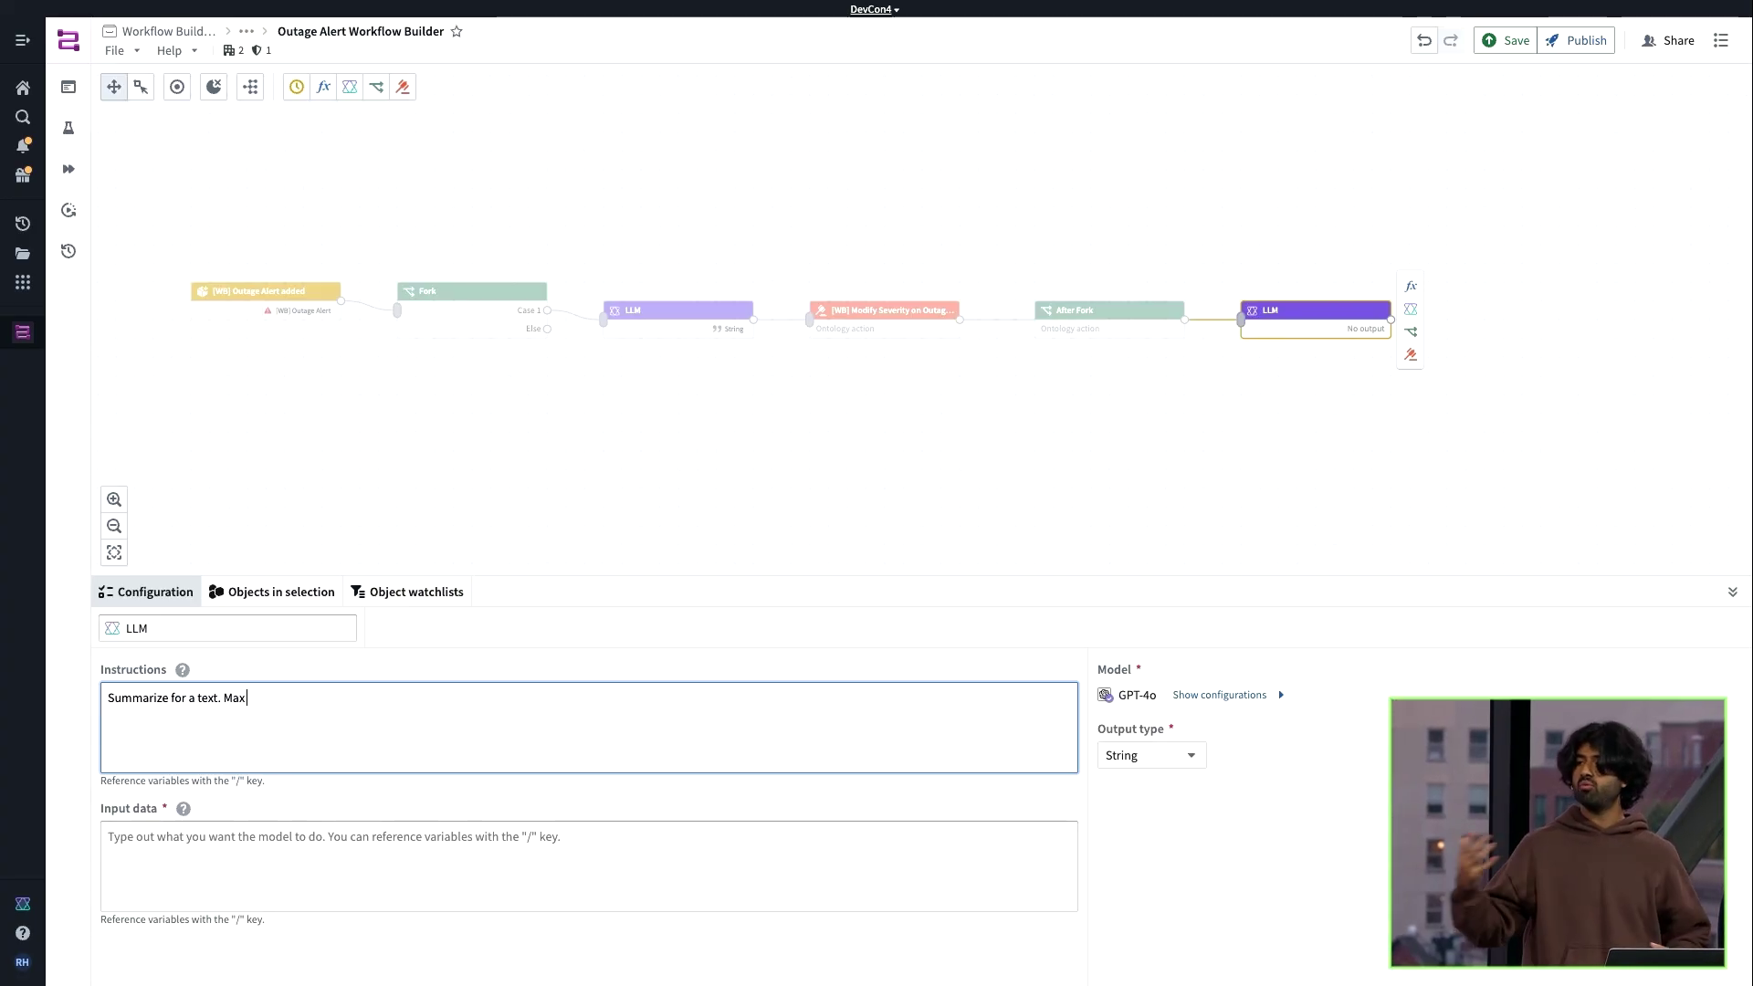
{"action": "type", "text": " a text. Max 100 words."}
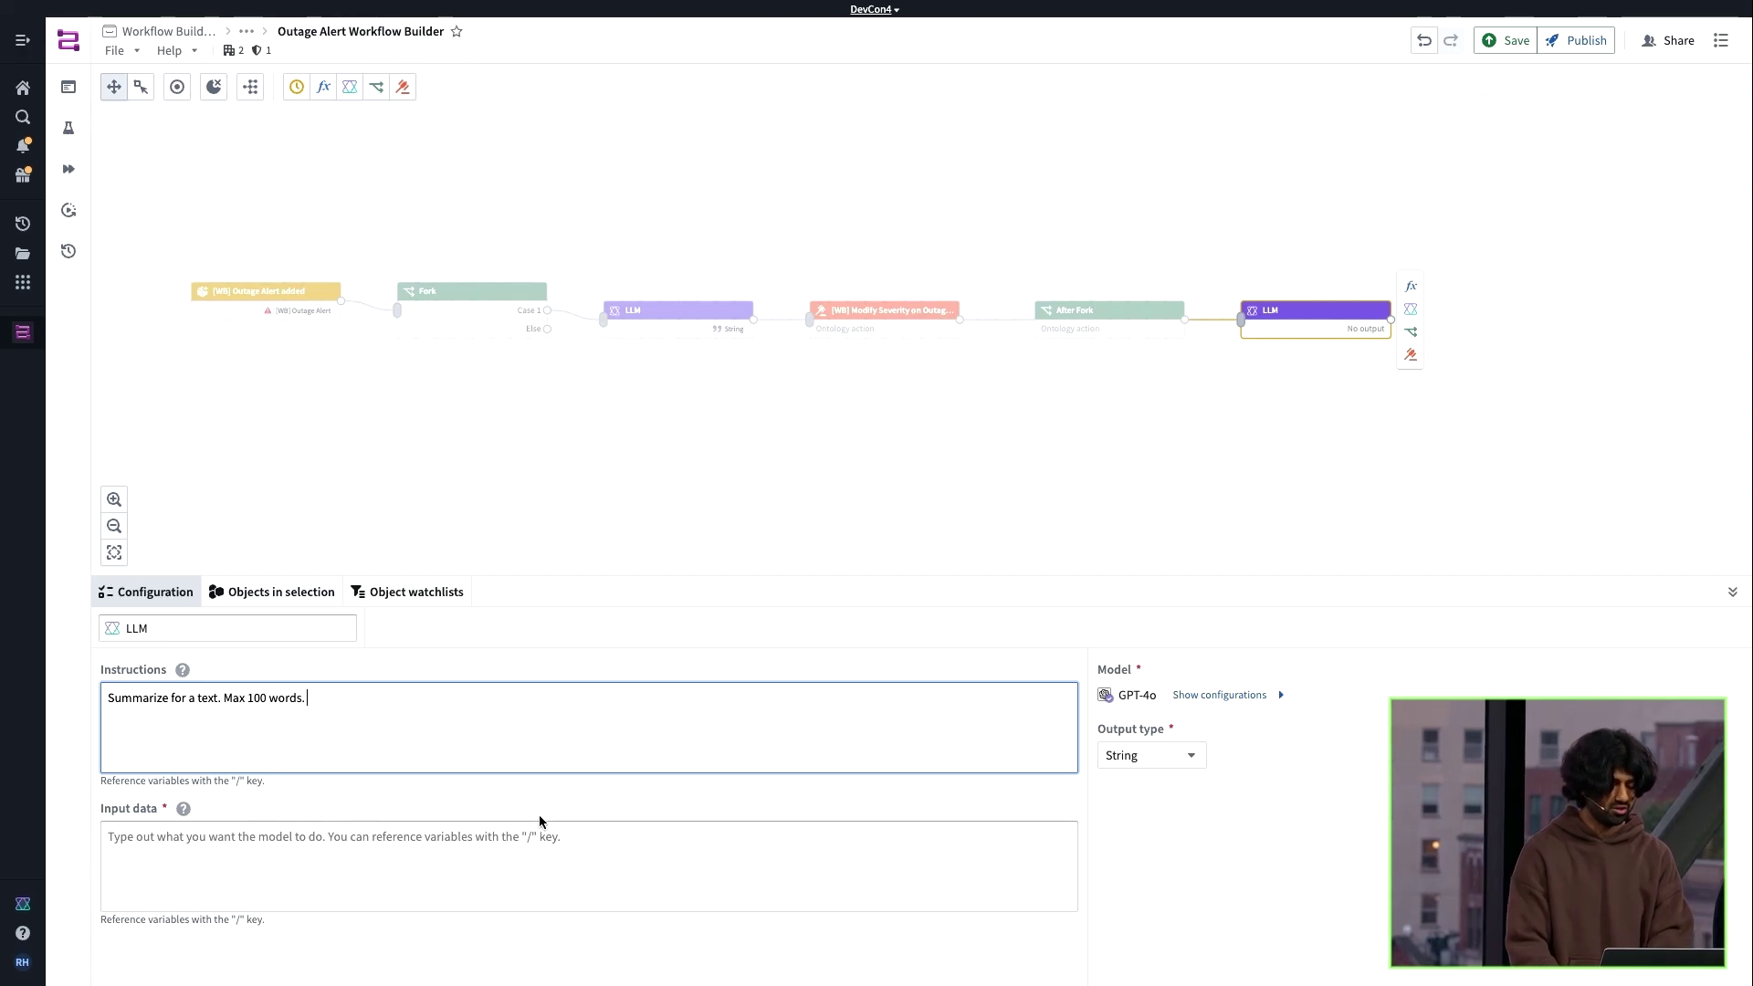
{"action": "left_click", "coordinate": [540, 826]}
{"action": "type", "text": "Outa"}
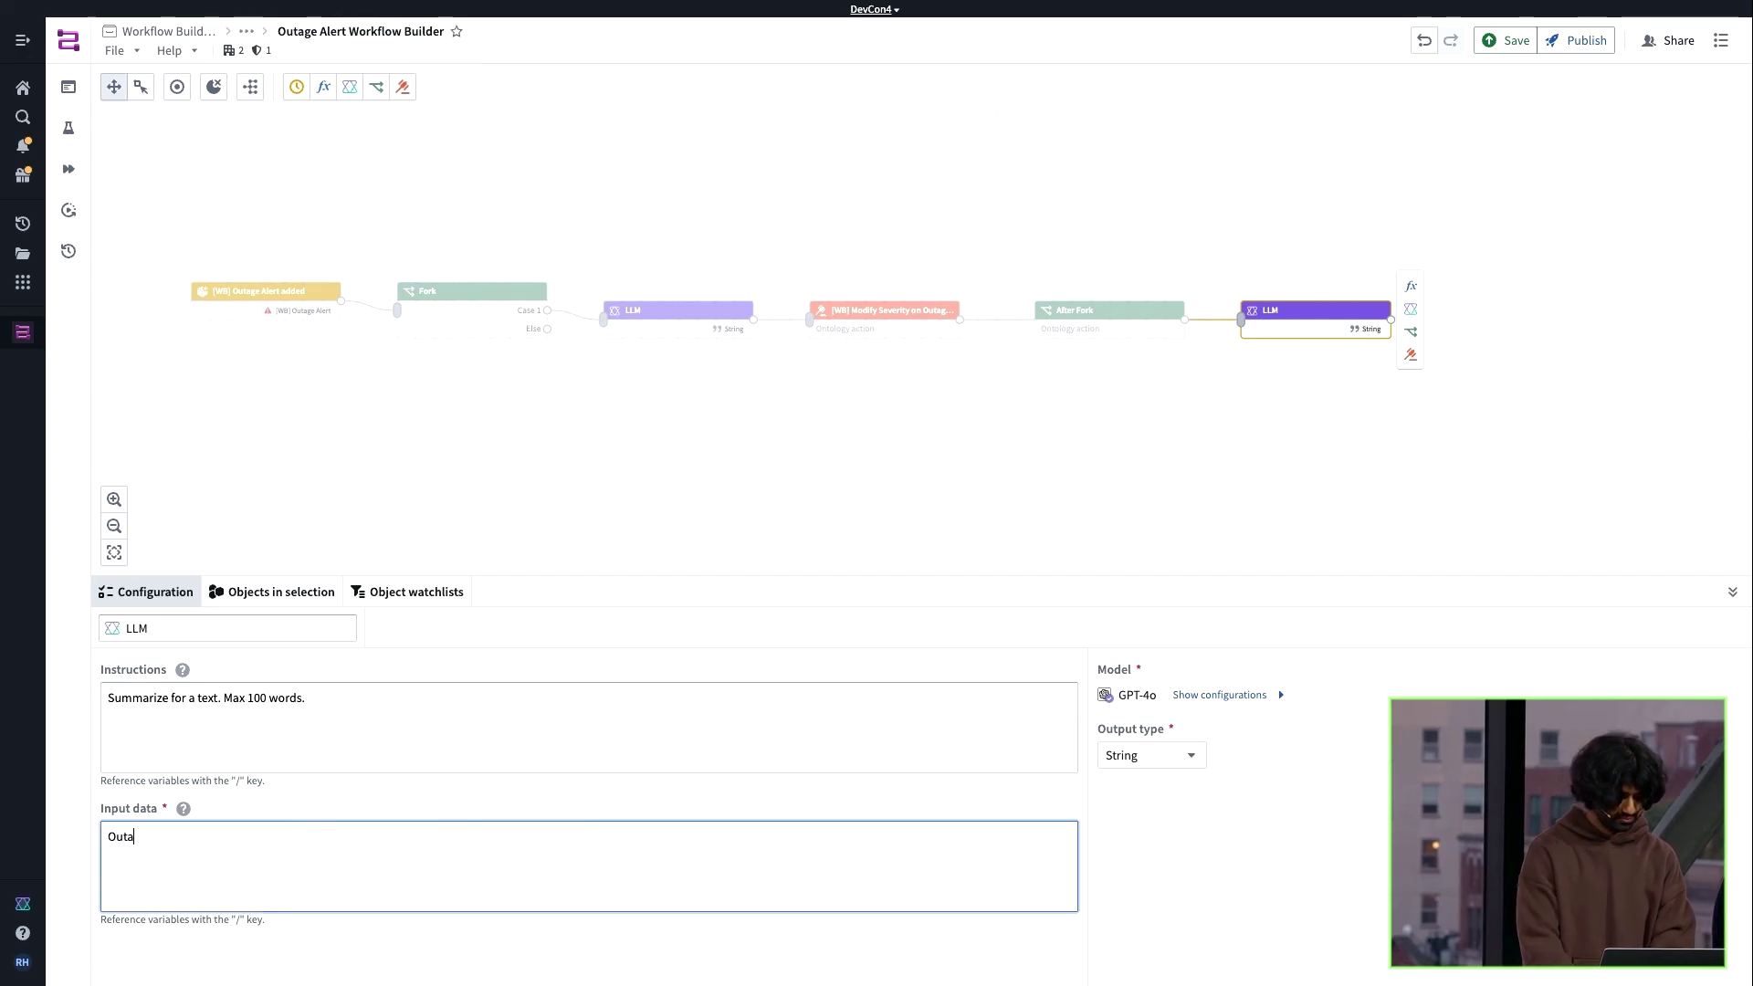
{"action": "type", "text": "ge: /"}
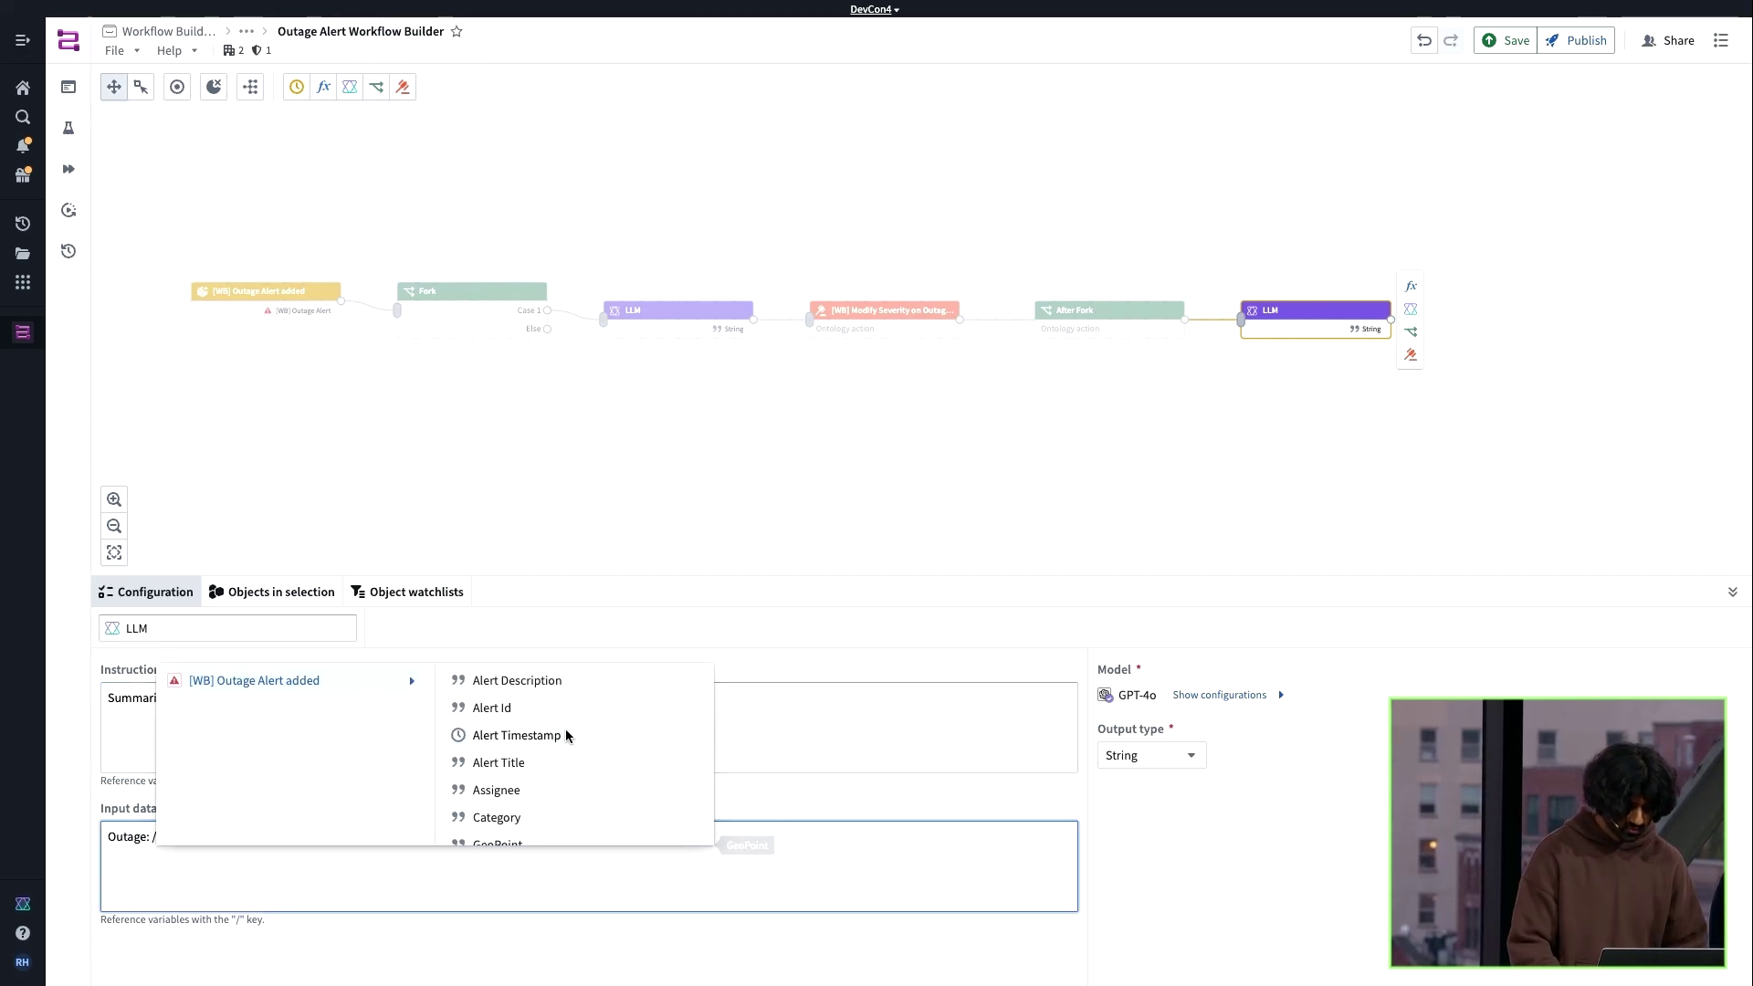
{"action": "left_click", "coordinate": [571, 687]}
{"action": "left_click", "coordinate": [566, 670]}
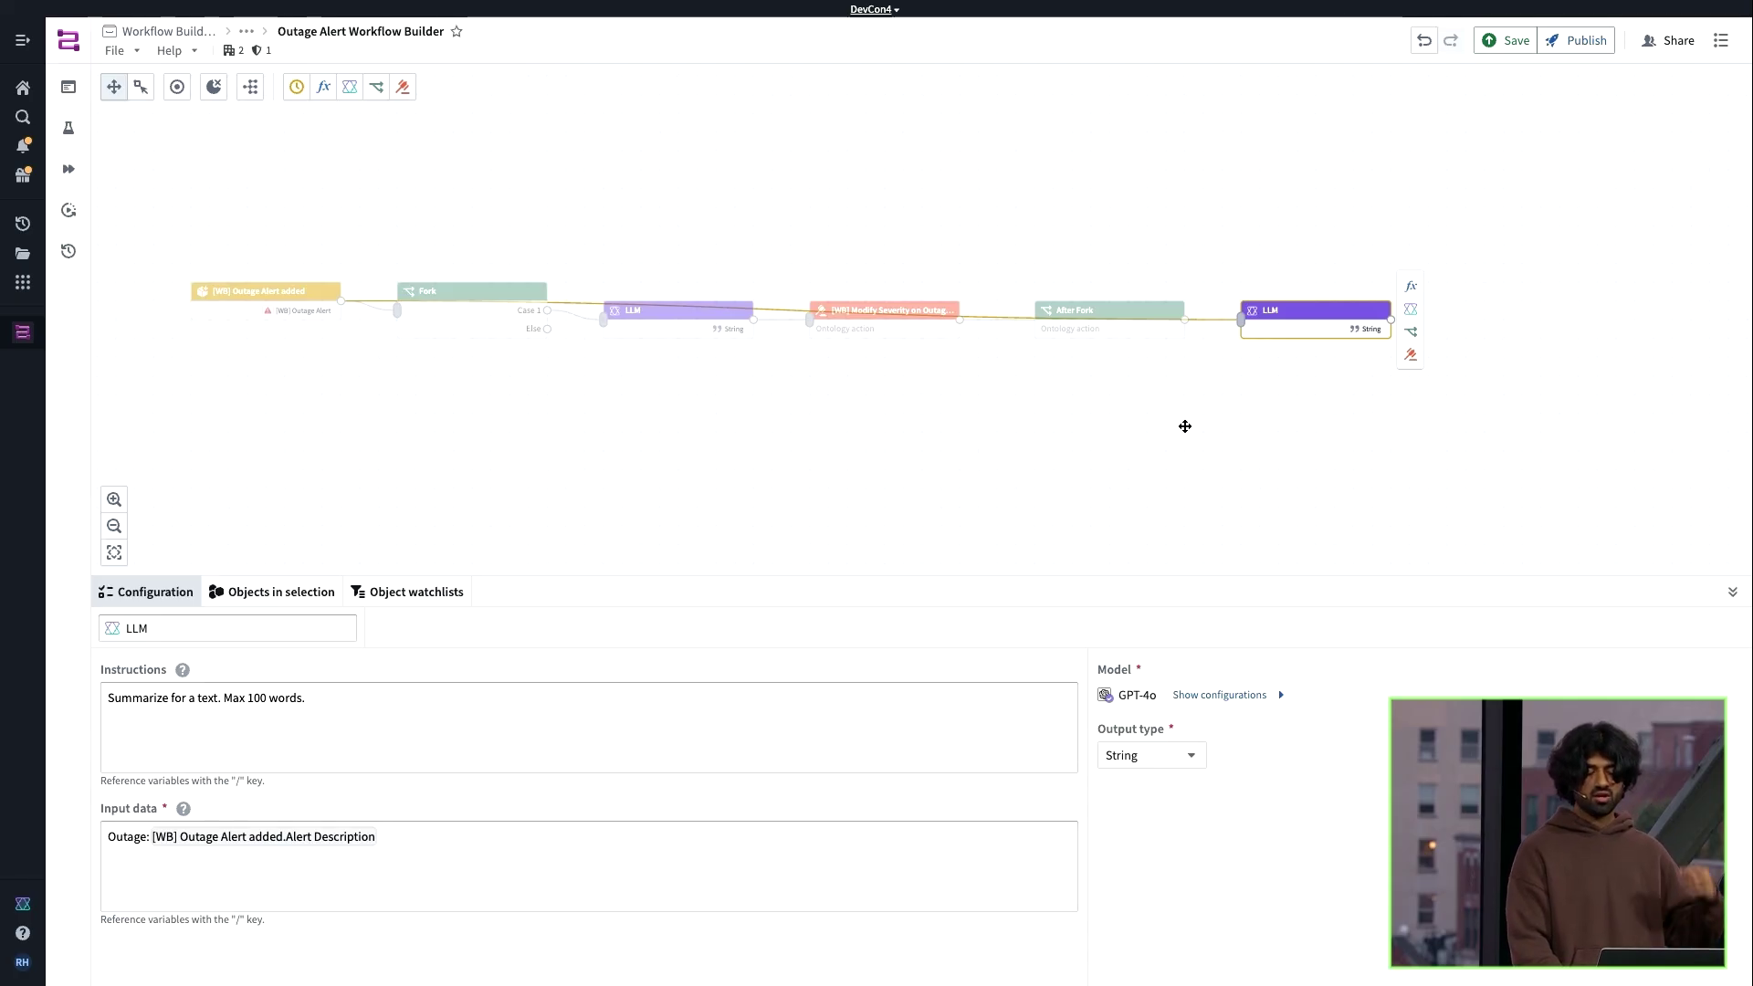
Add a [WB] Edit Outage Alert effect after the second LLM, setting LLM Summary to the LLM output
{"action": "left_click", "coordinate": [1411, 354]}
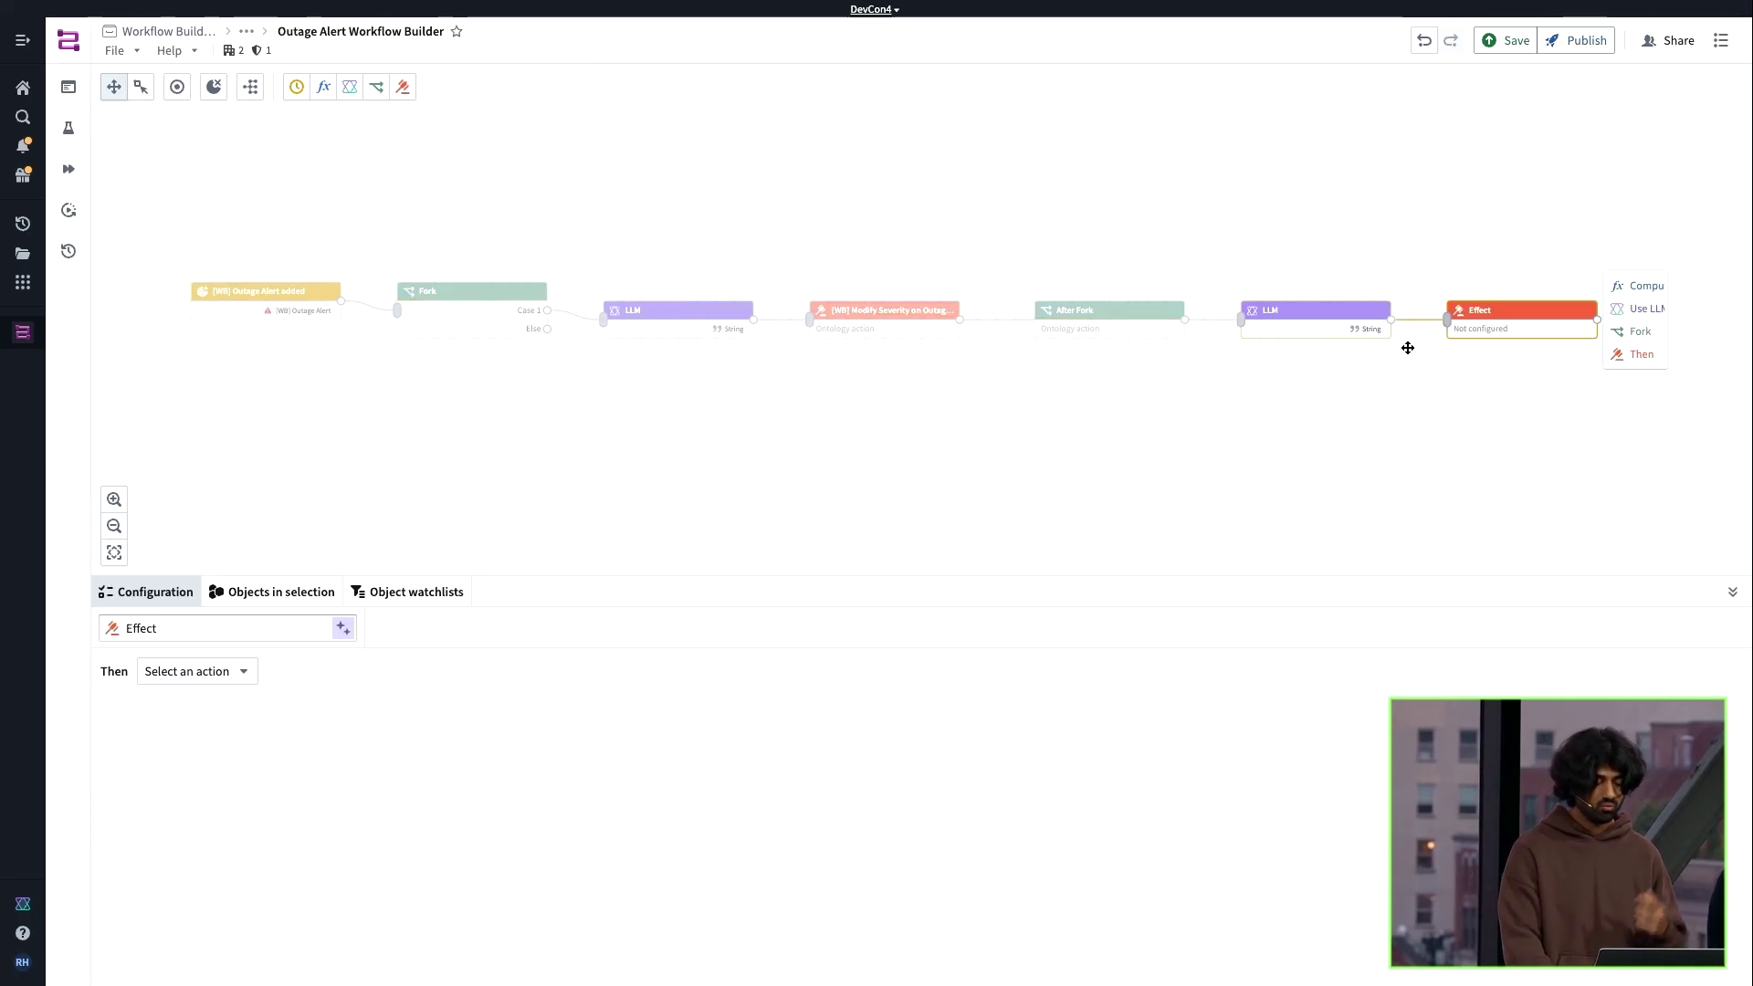
{"action": "left_click", "coordinate": [228, 672]}
{"action": "type", "text": "edit "}
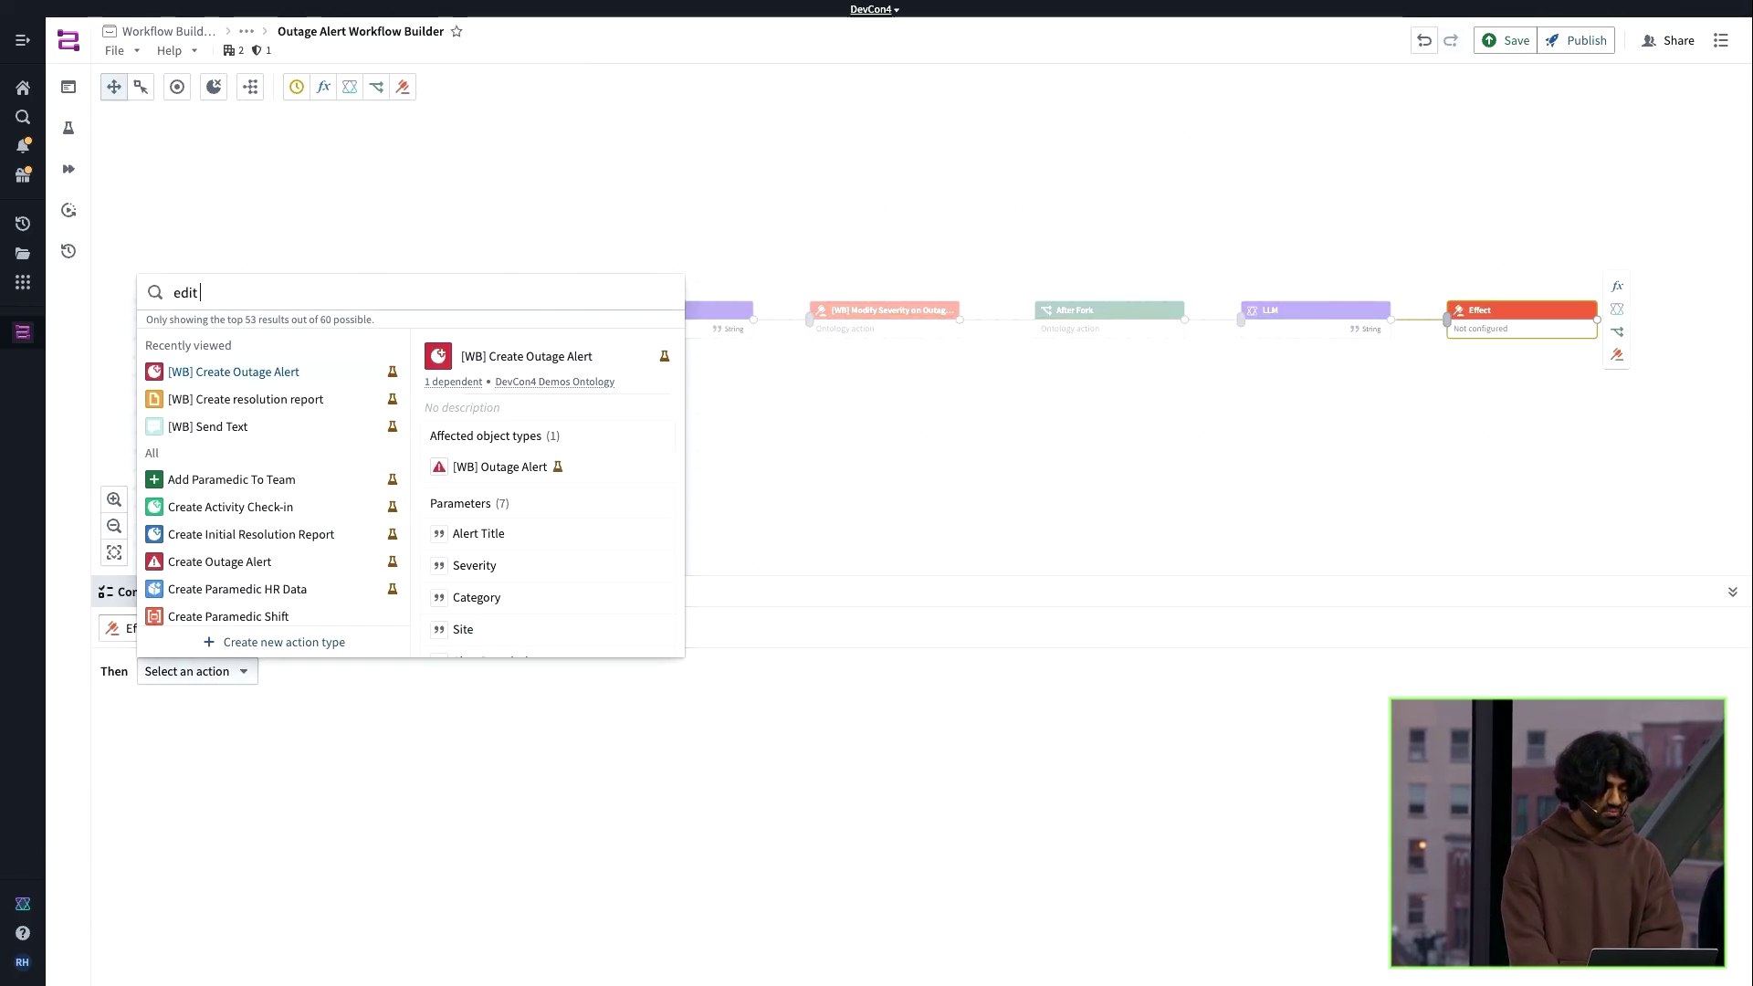
{"action": "type", "text": "o"}
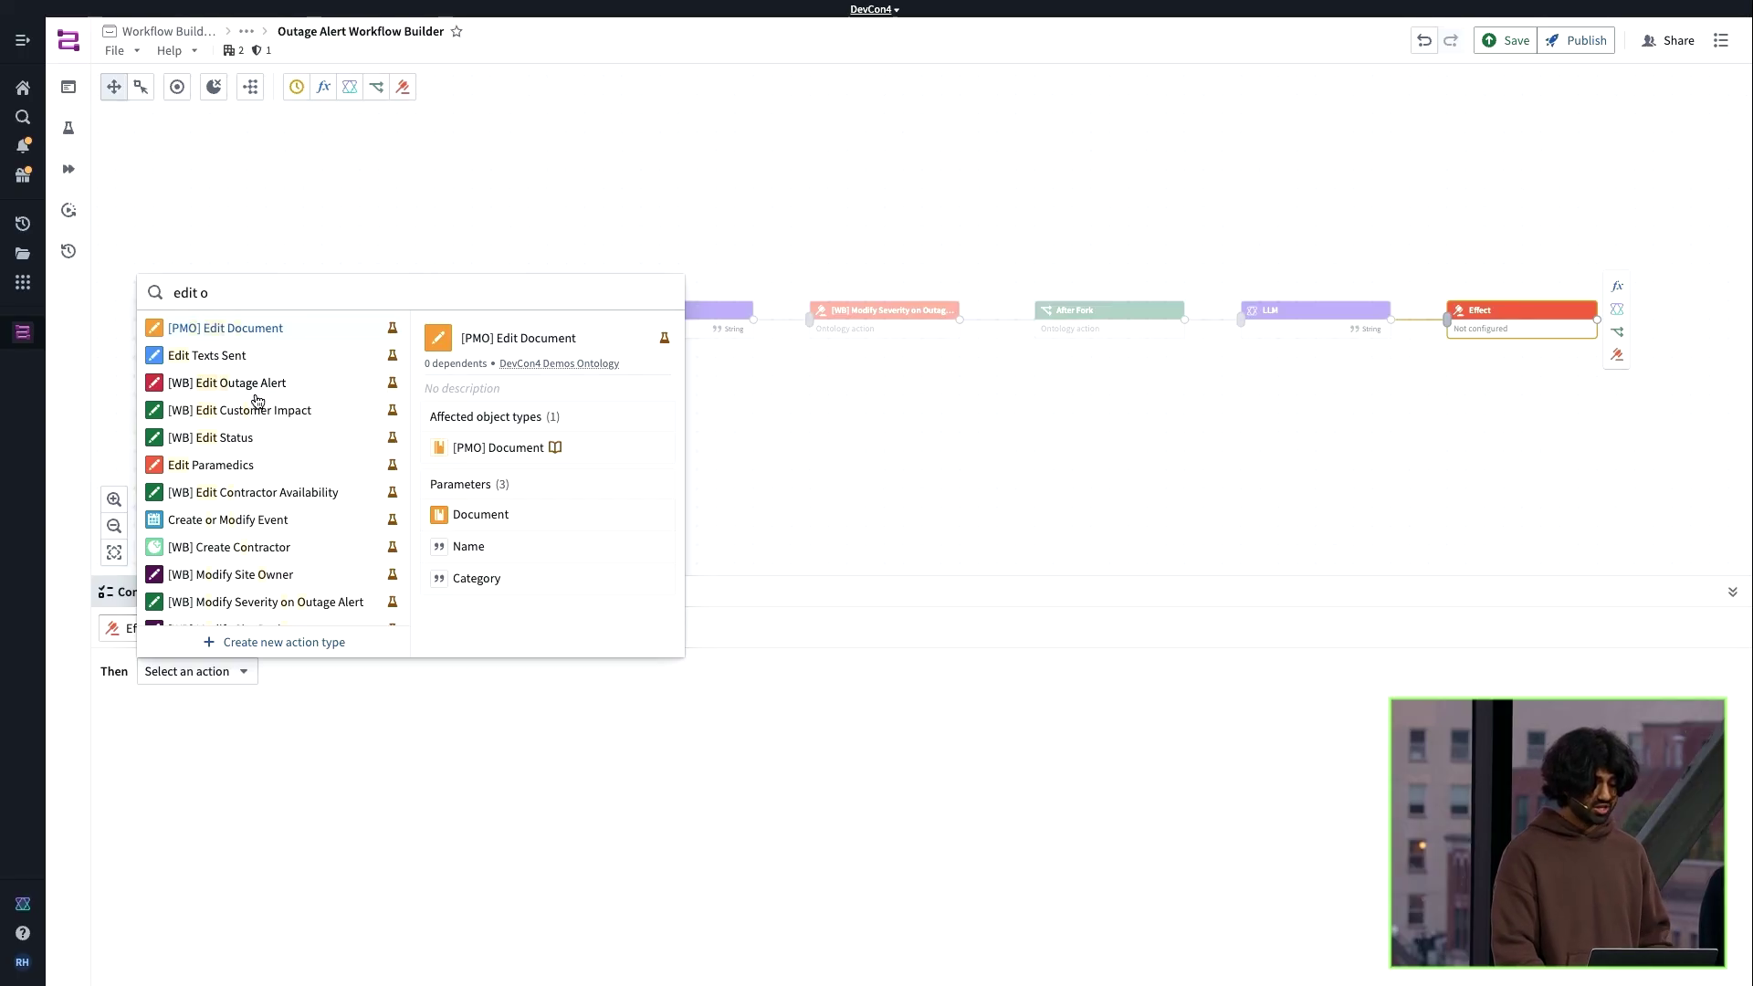
{"action": "left_click", "coordinate": [256, 400]}
{"action": "left_click", "coordinate": [179, 732]}
{"action": "left_click", "coordinate": [176, 791]}
{"action": "left_click", "coordinate": [179, 800]}
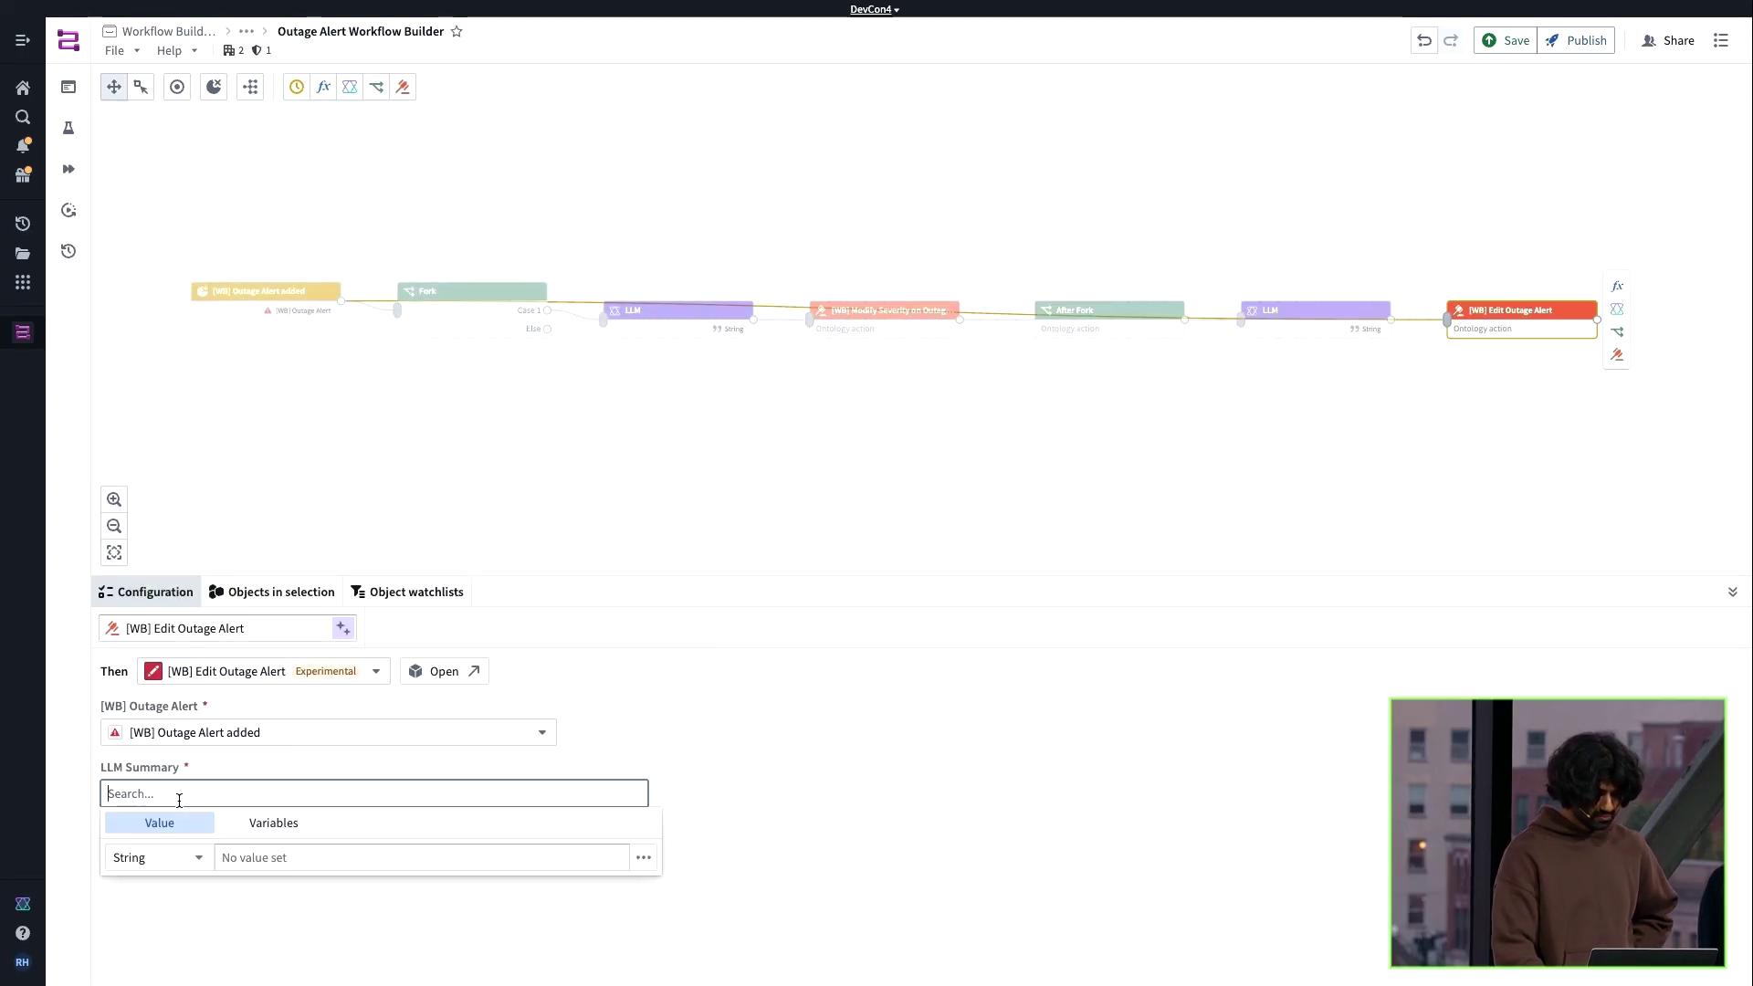
{"action": "left_click", "coordinate": [234, 827]}
{"action": "left_click", "coordinate": [178, 513]}
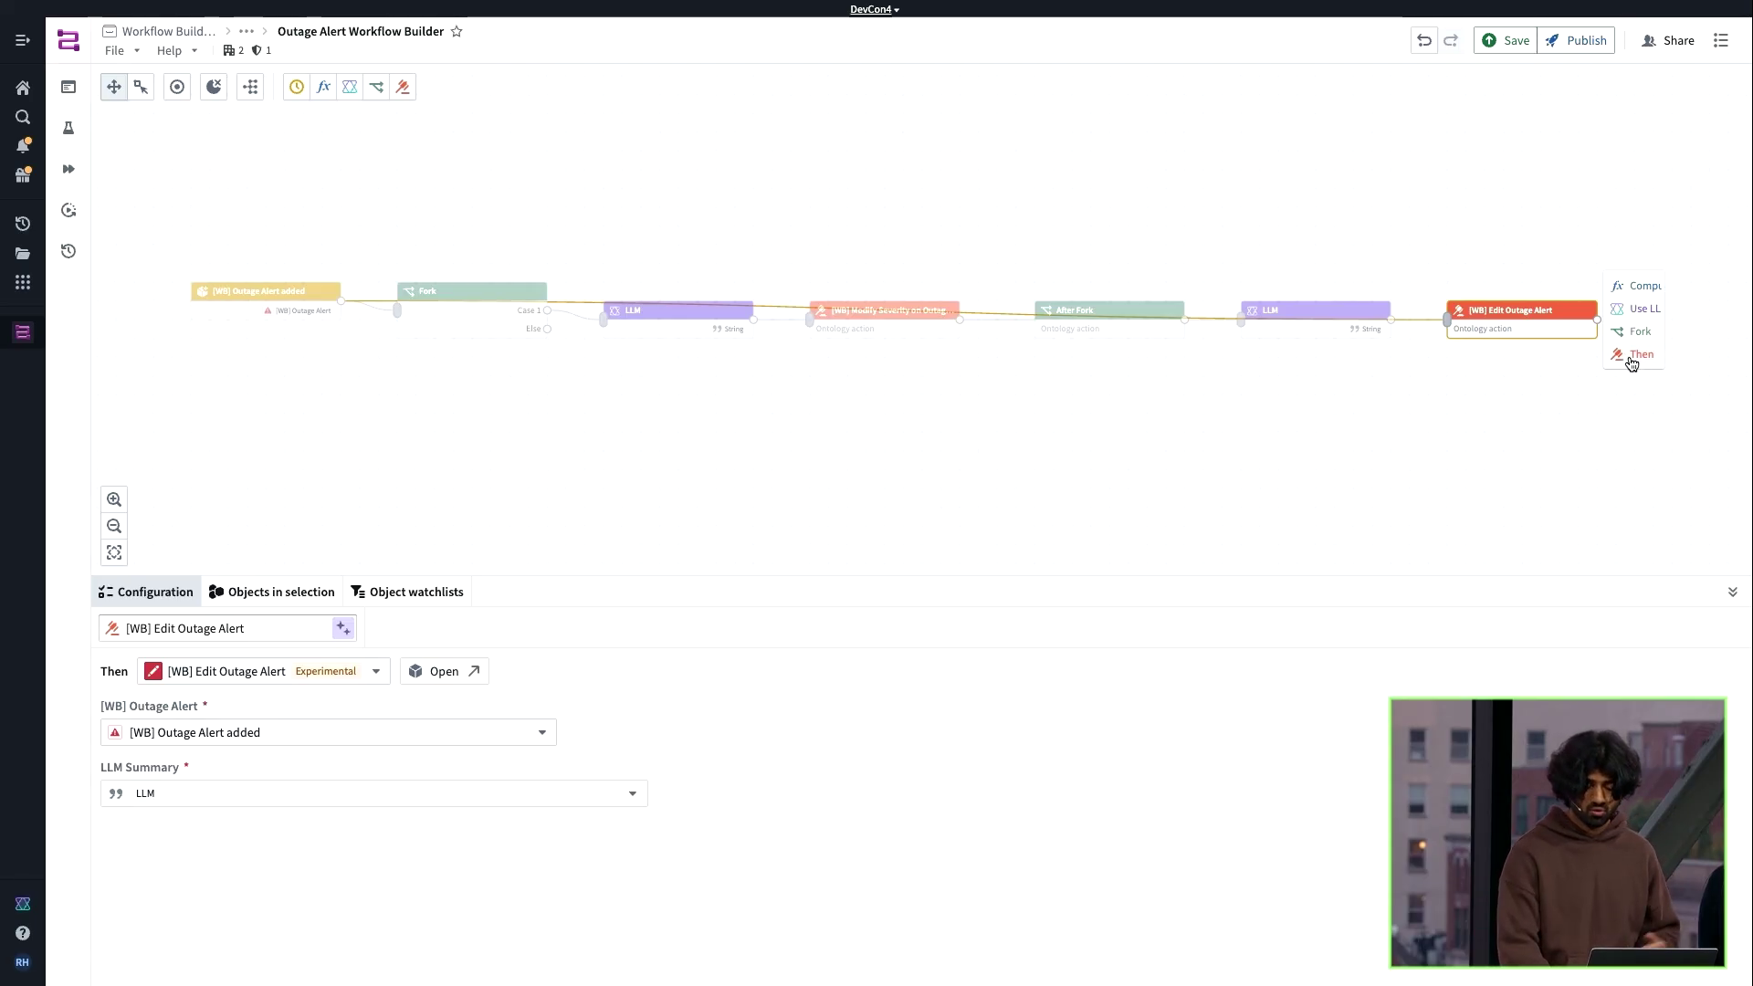
{"action": "left_click", "coordinate": [1633, 361]}
Make the new effect the [WB] Send Text action, with its Text set to the LLM variable
{"action": "left_click", "coordinate": [230, 673]}
{"action": "type", "text": "edit osen"}
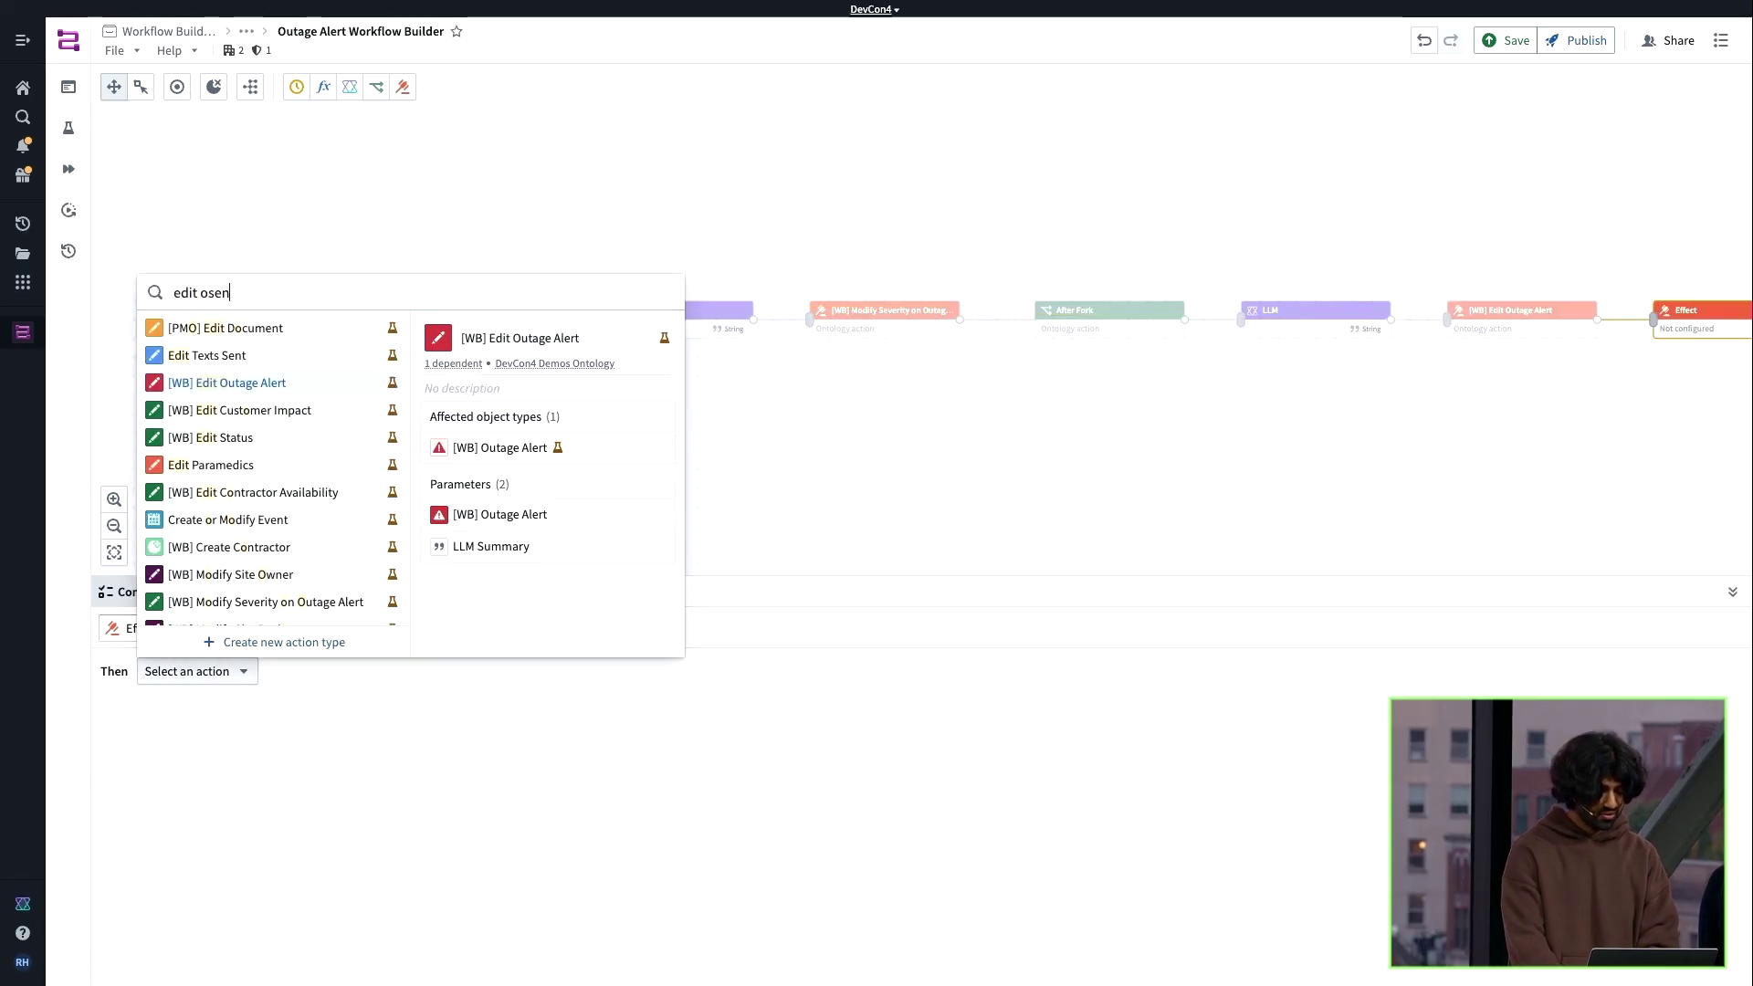
{"action": "key", "text": "BackSpace"}
{"action": "key", "text": "BackSpace"}
{"action": "key", "text": "BackSpace"}
{"action": "key", "text": "BackSpace"}
{"action": "key", "text": "BackSpace"}
{"action": "key", "text": "BackSpace"}
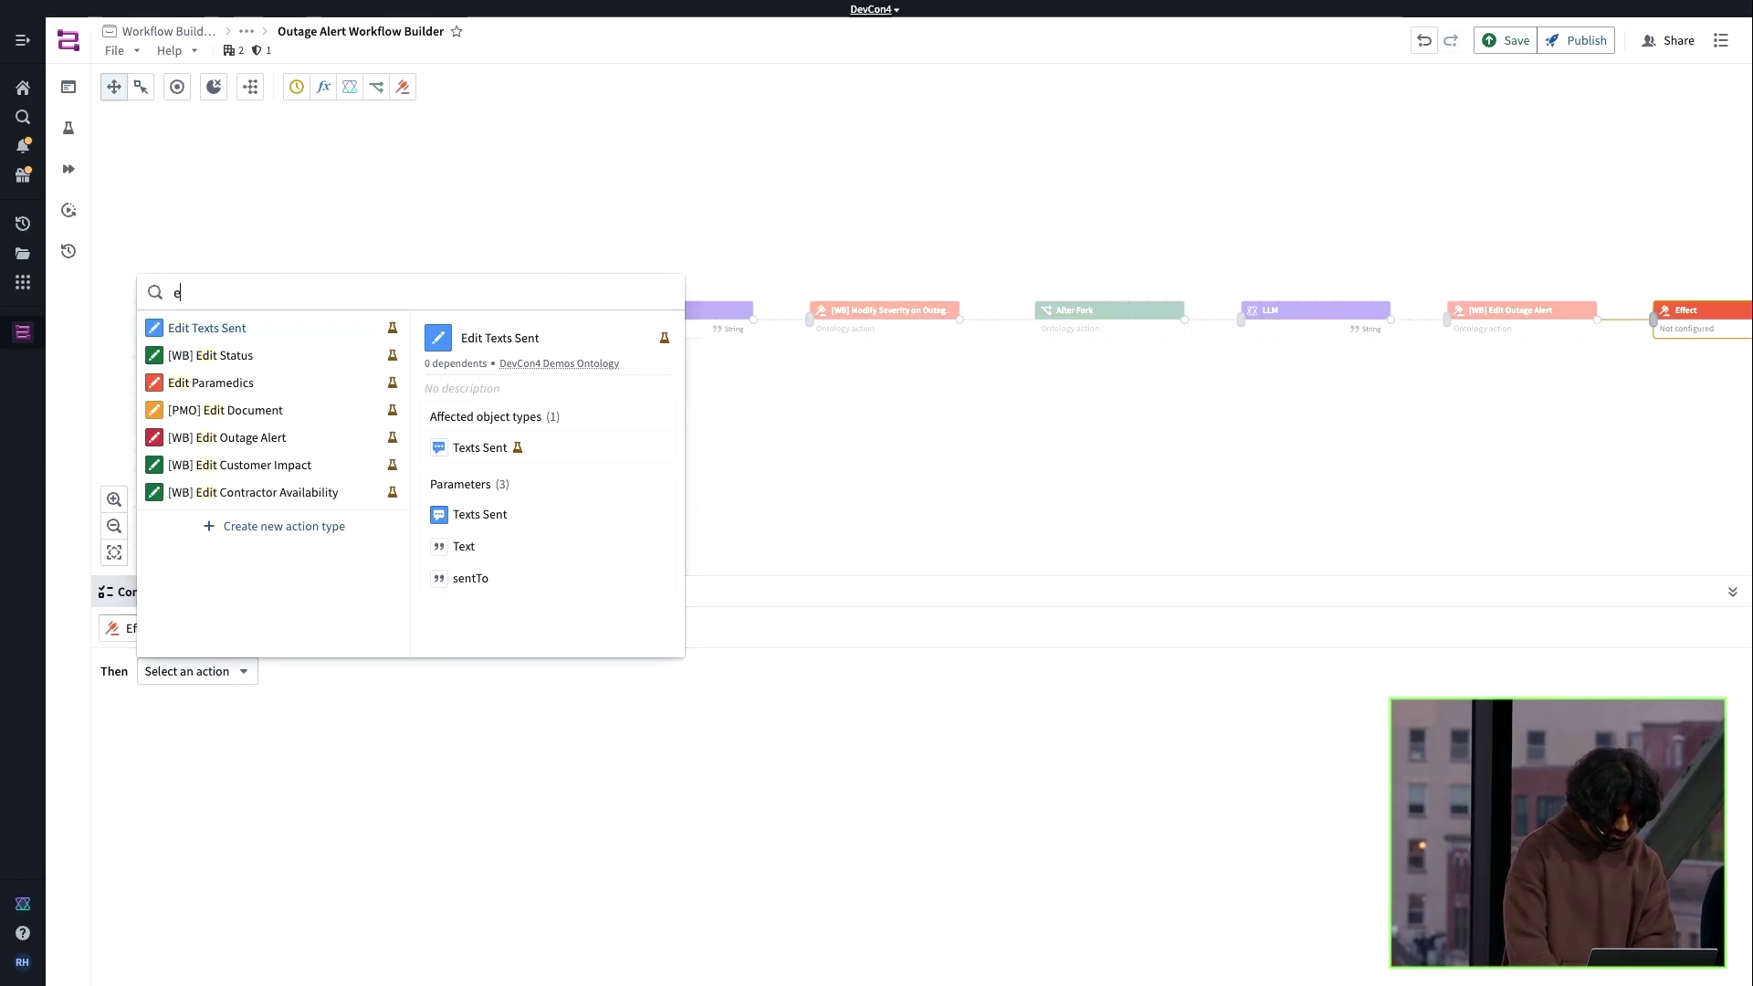
{"action": "type", "text": "send"}
{"action": "key", "text": "Return"}
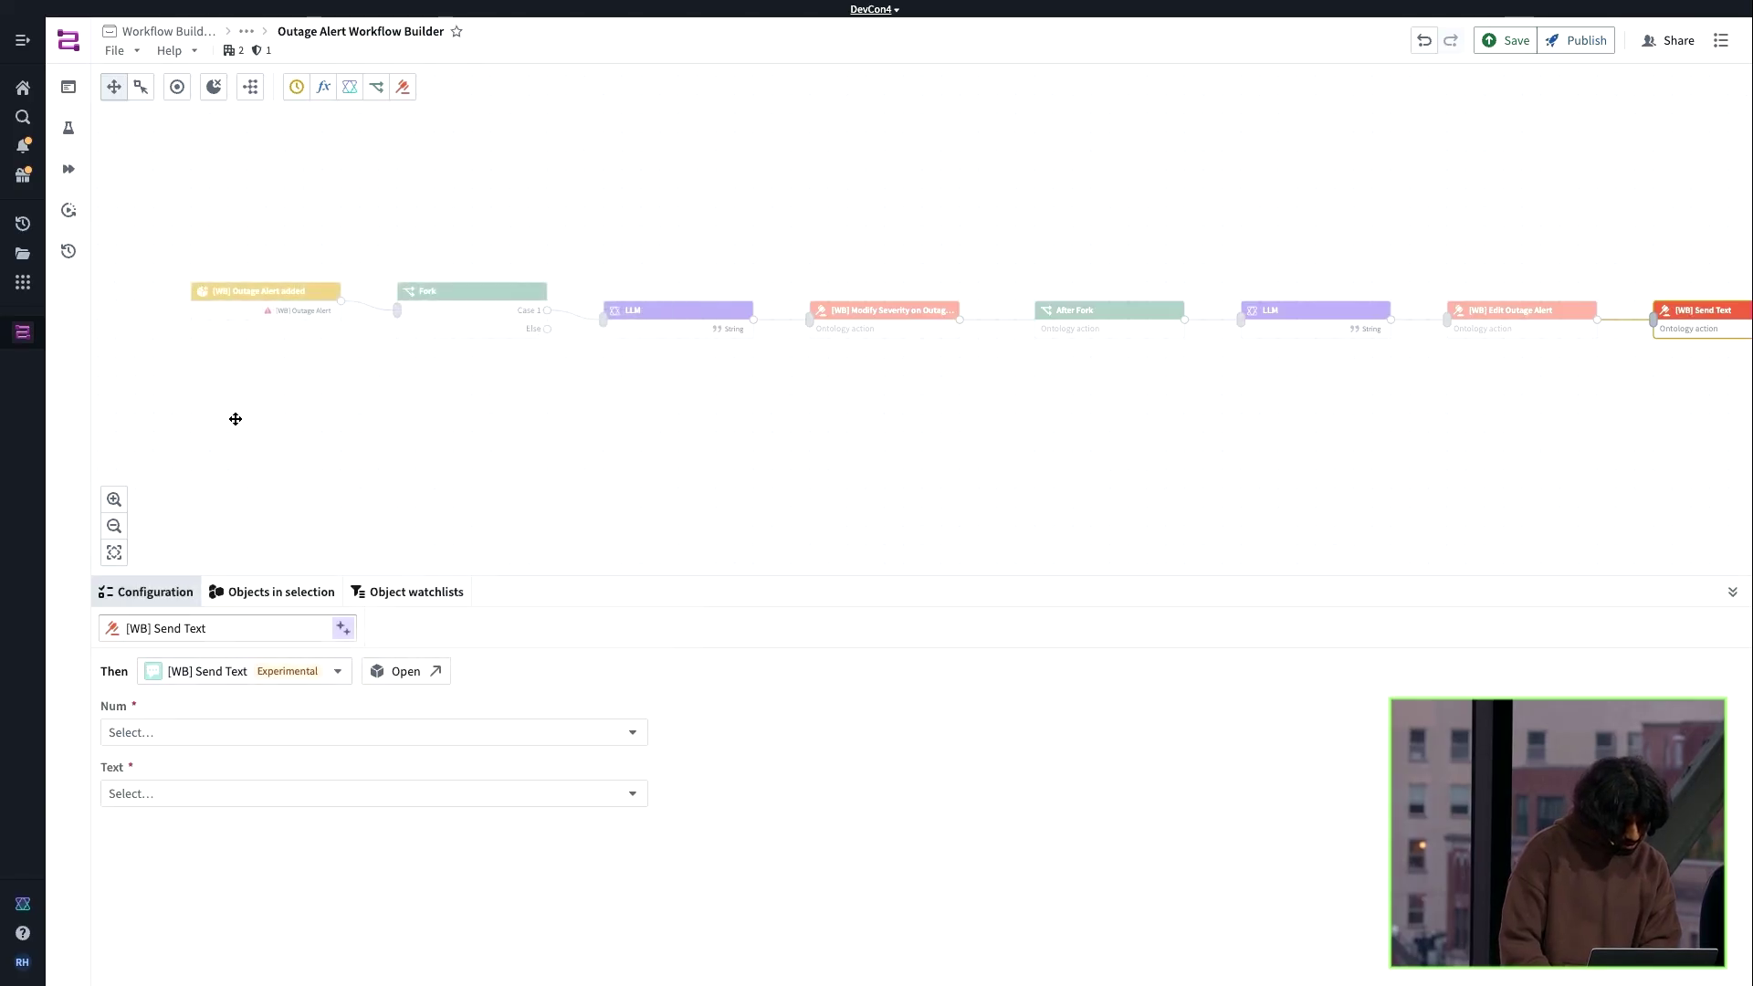
{"action": "left_click", "coordinate": [199, 793]}
{"action": "left_click", "coordinate": [252, 820]}
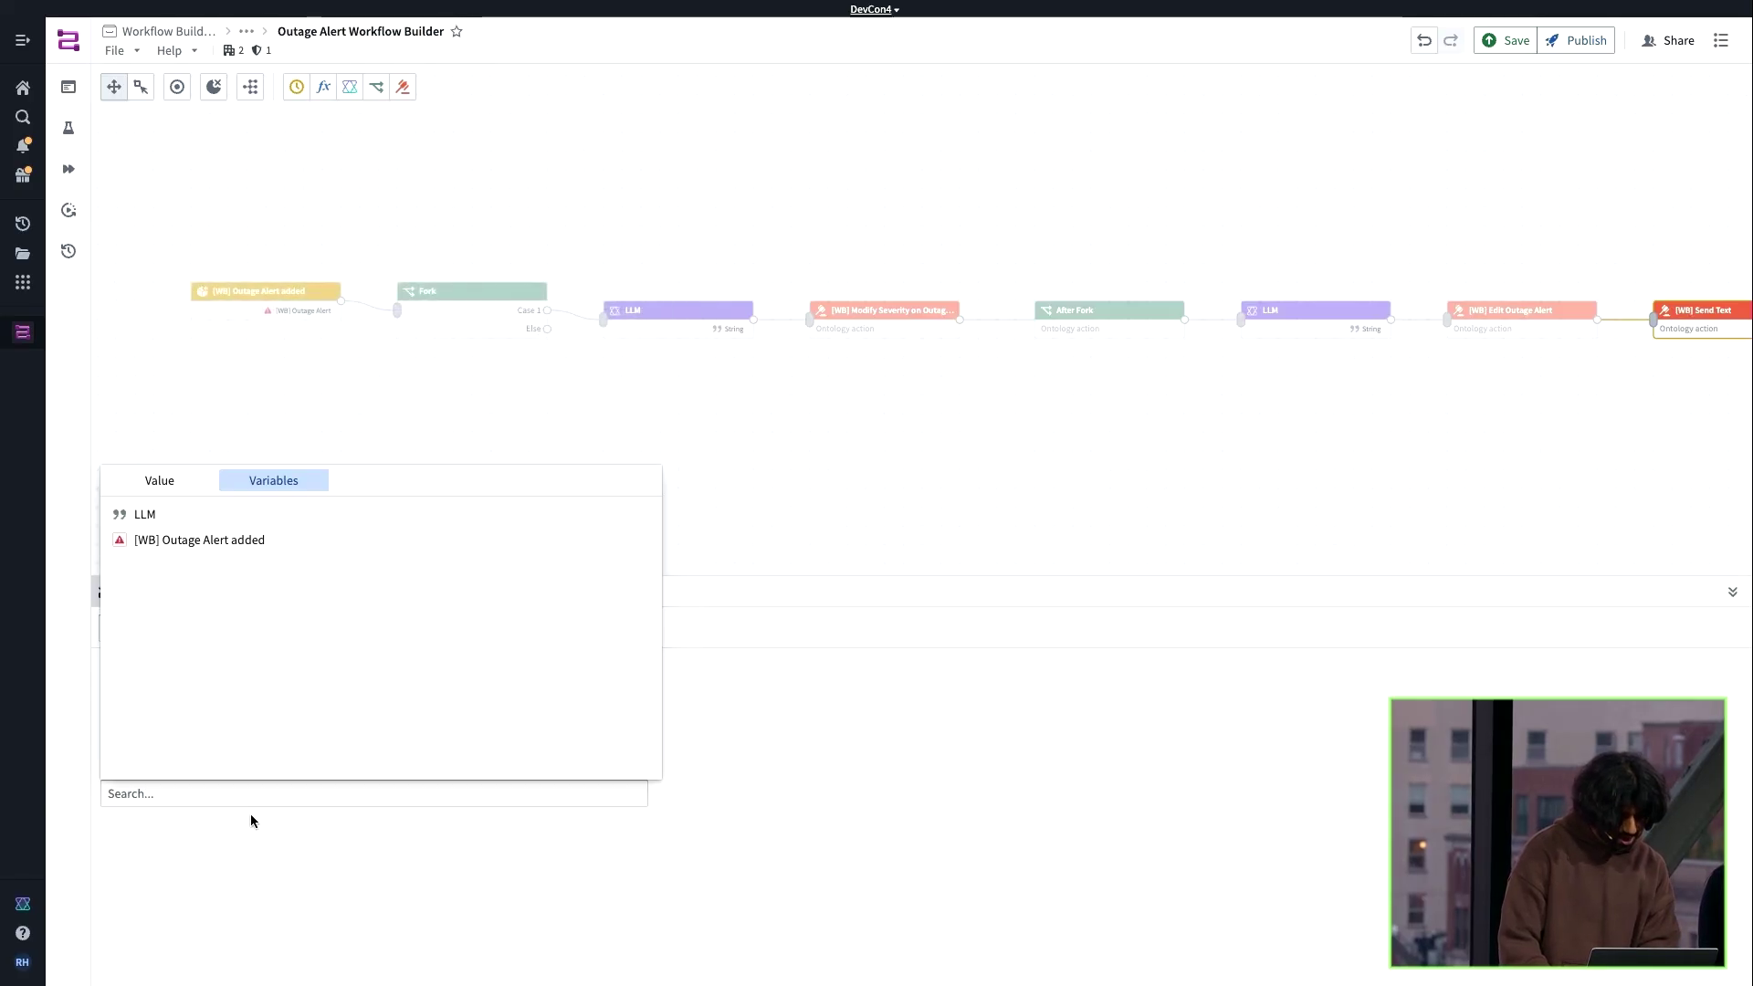
{"action": "left_click", "coordinate": [209, 513]}
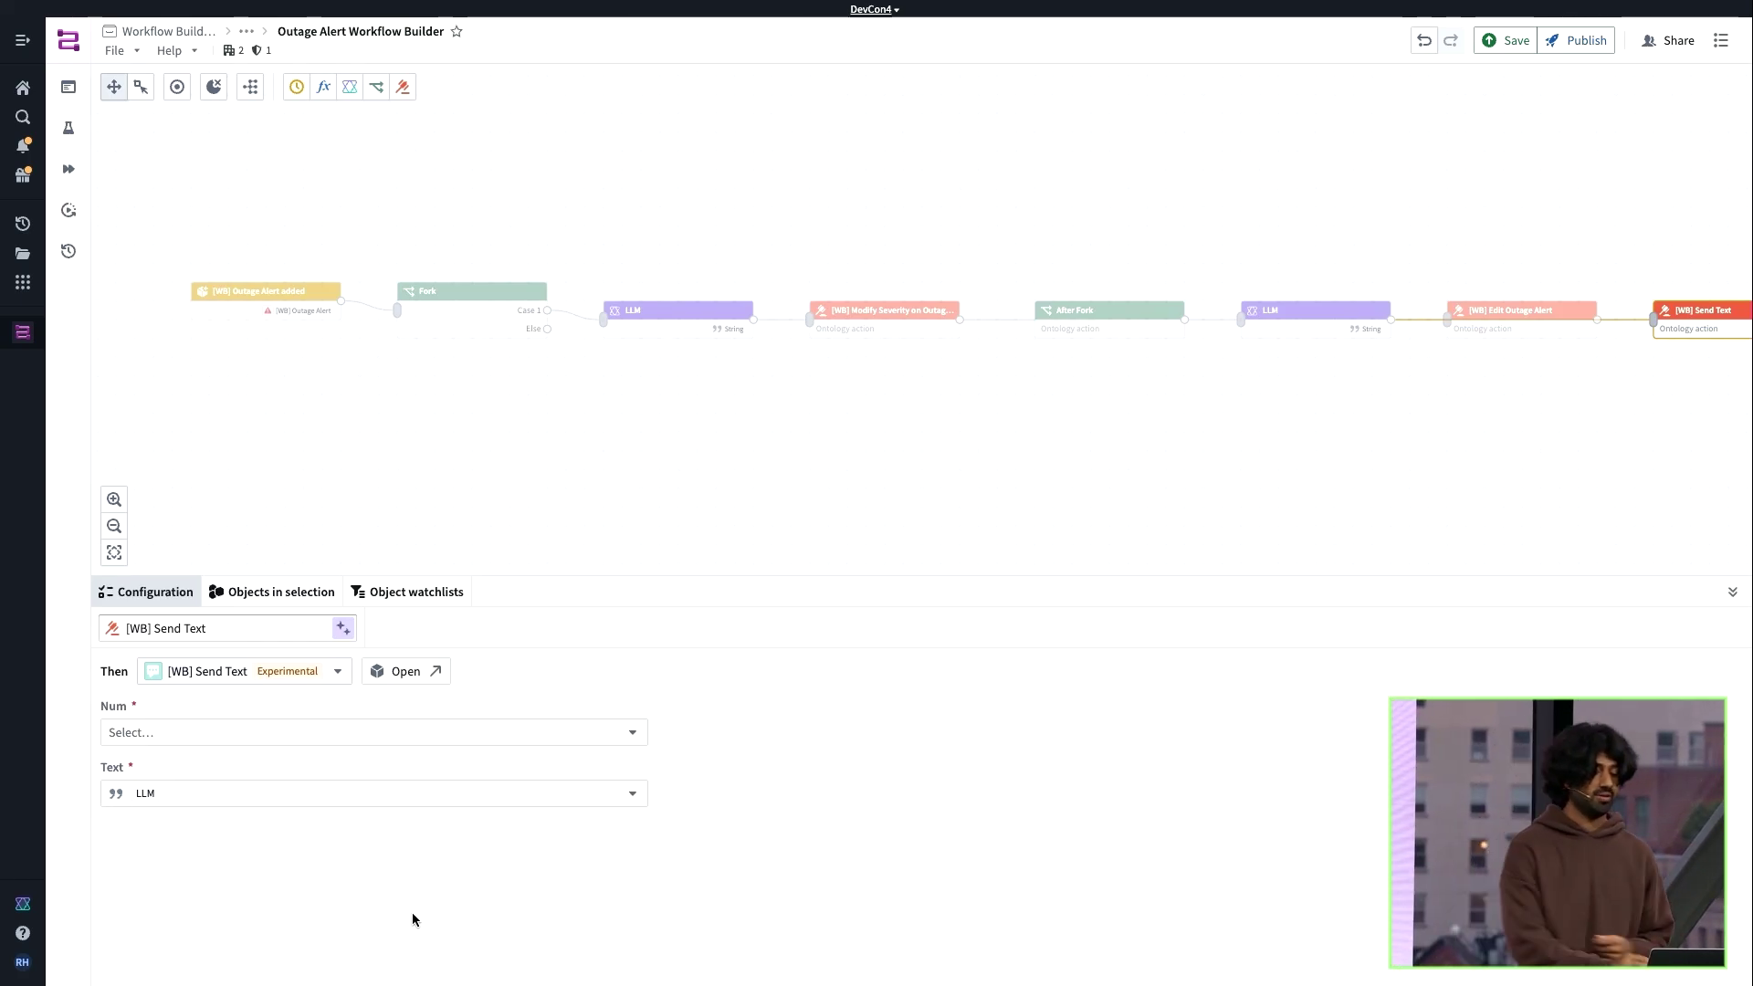
{"action": "left_click", "coordinate": [1069, 342]}
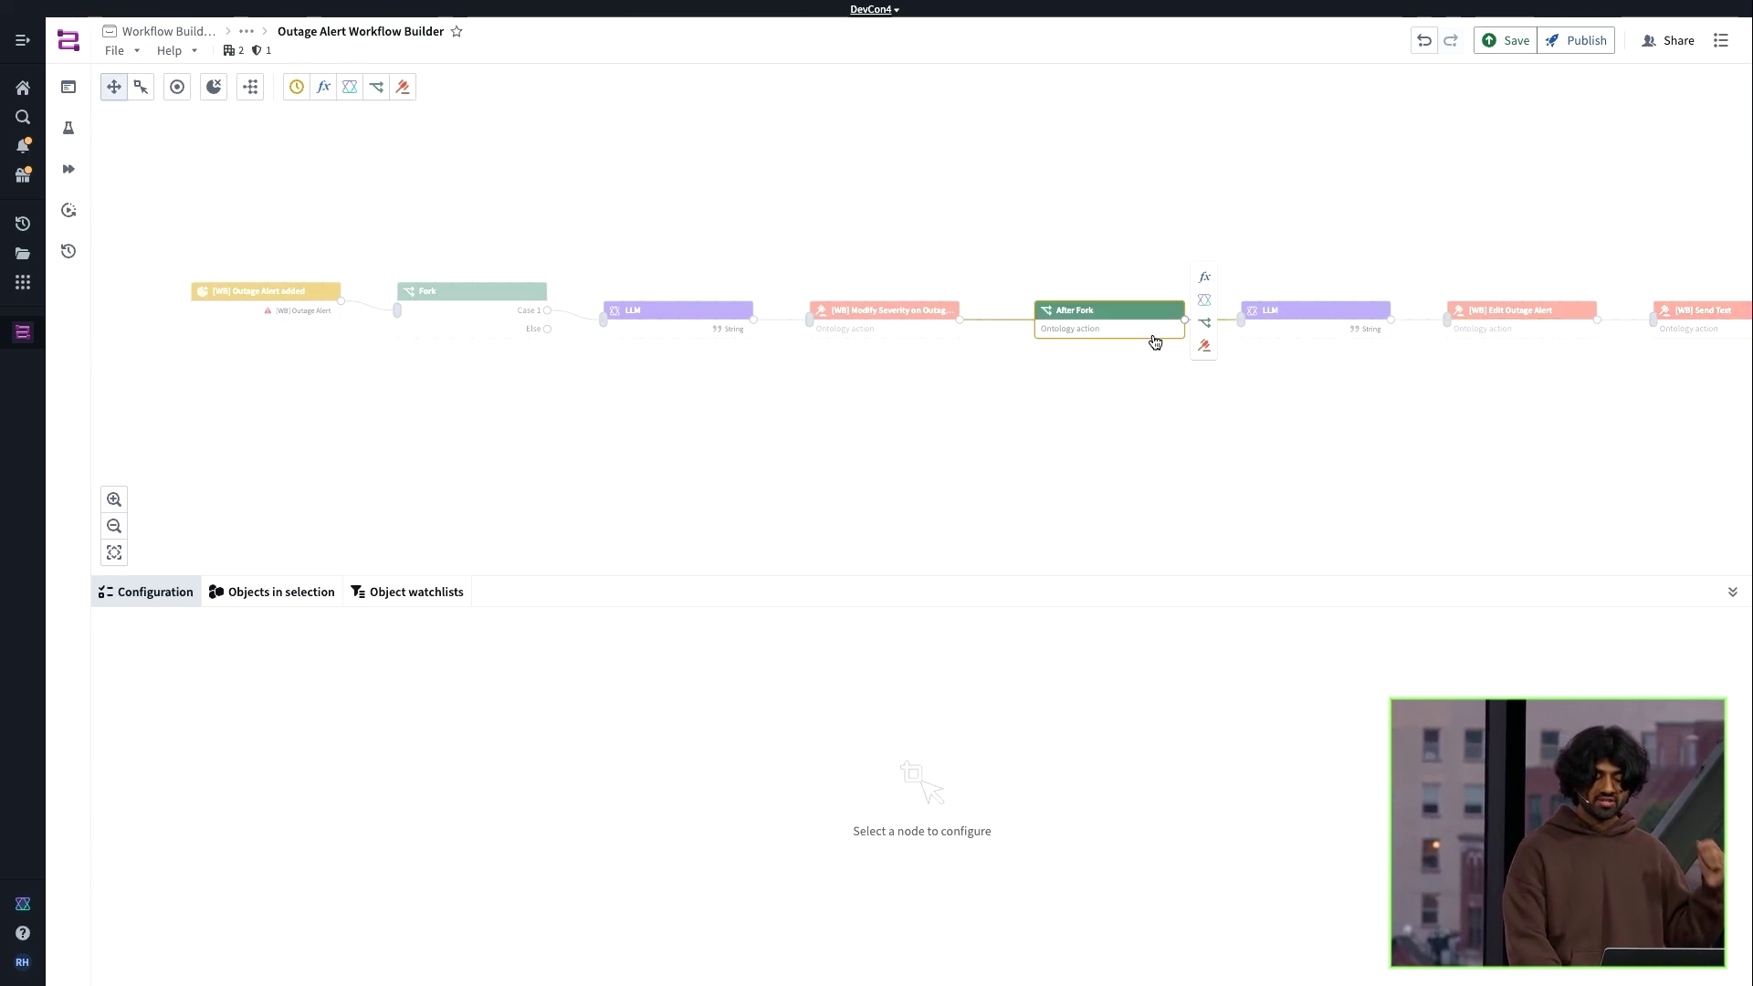
Add a Compute step above the main row that uses an Object search around transform
{"action": "left_click", "coordinate": [1207, 286]}
{"action": "left_click_drag", "start_coordinate": [1258, 301], "coordinate": [1270, 220]}
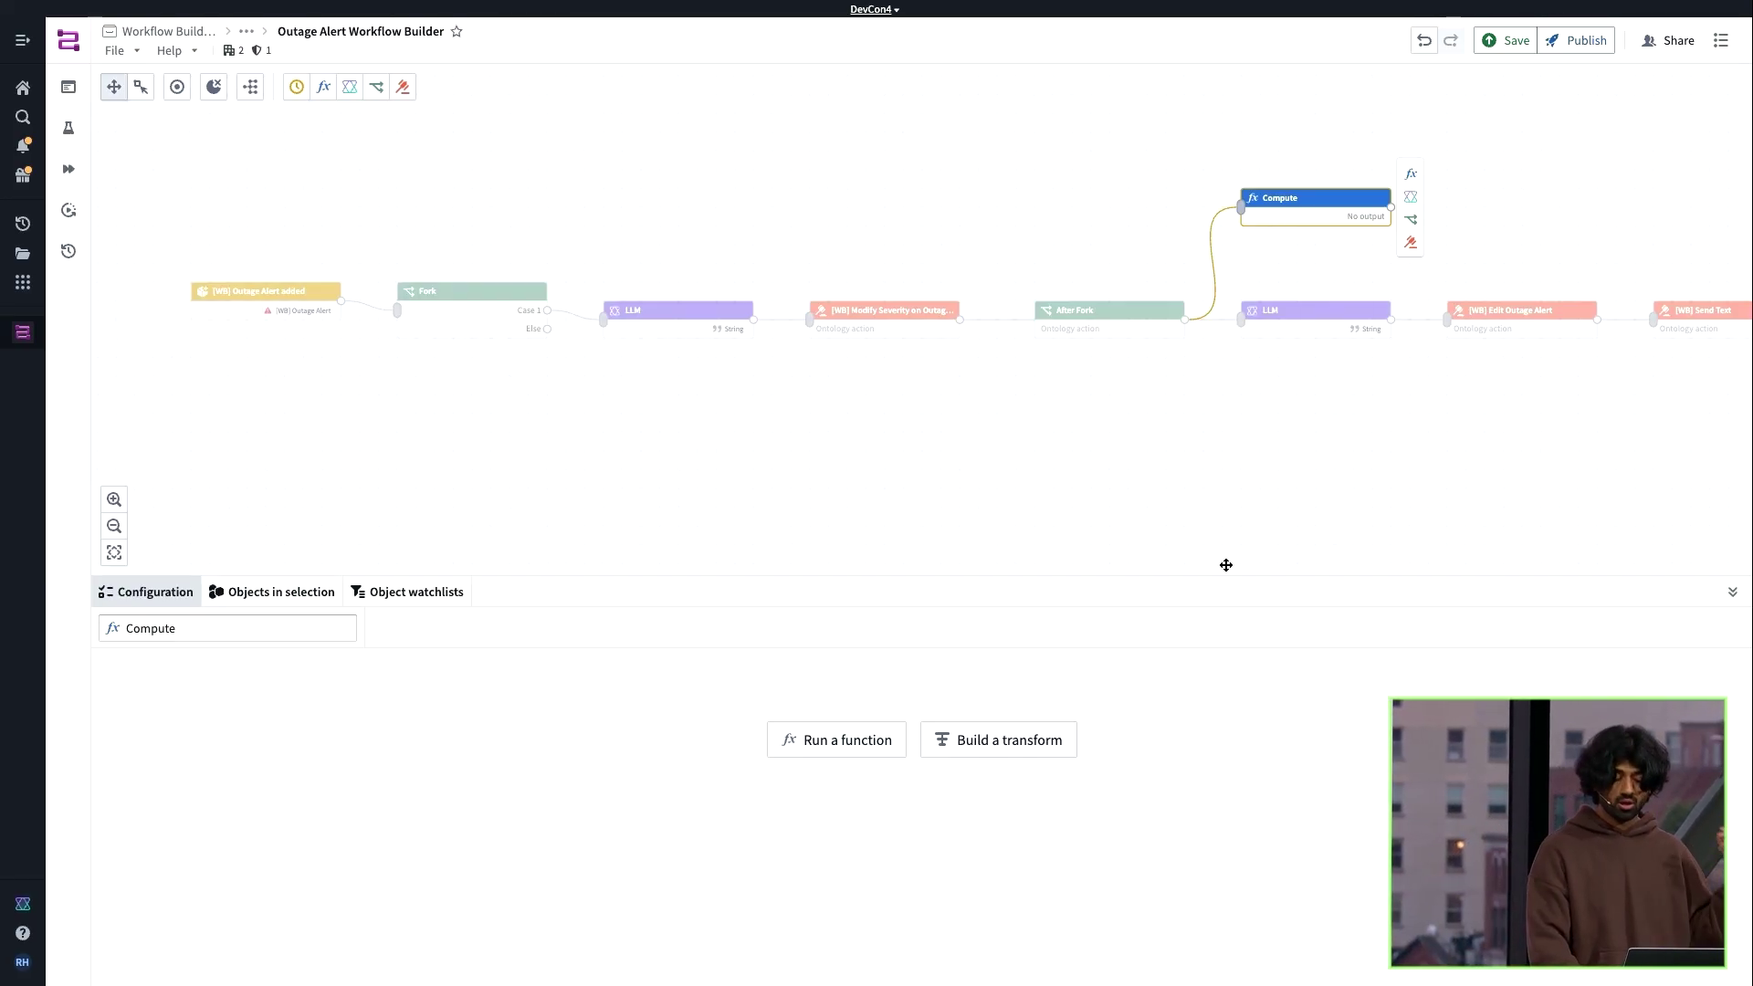
{"action": "left_click", "coordinate": [1047, 749]}
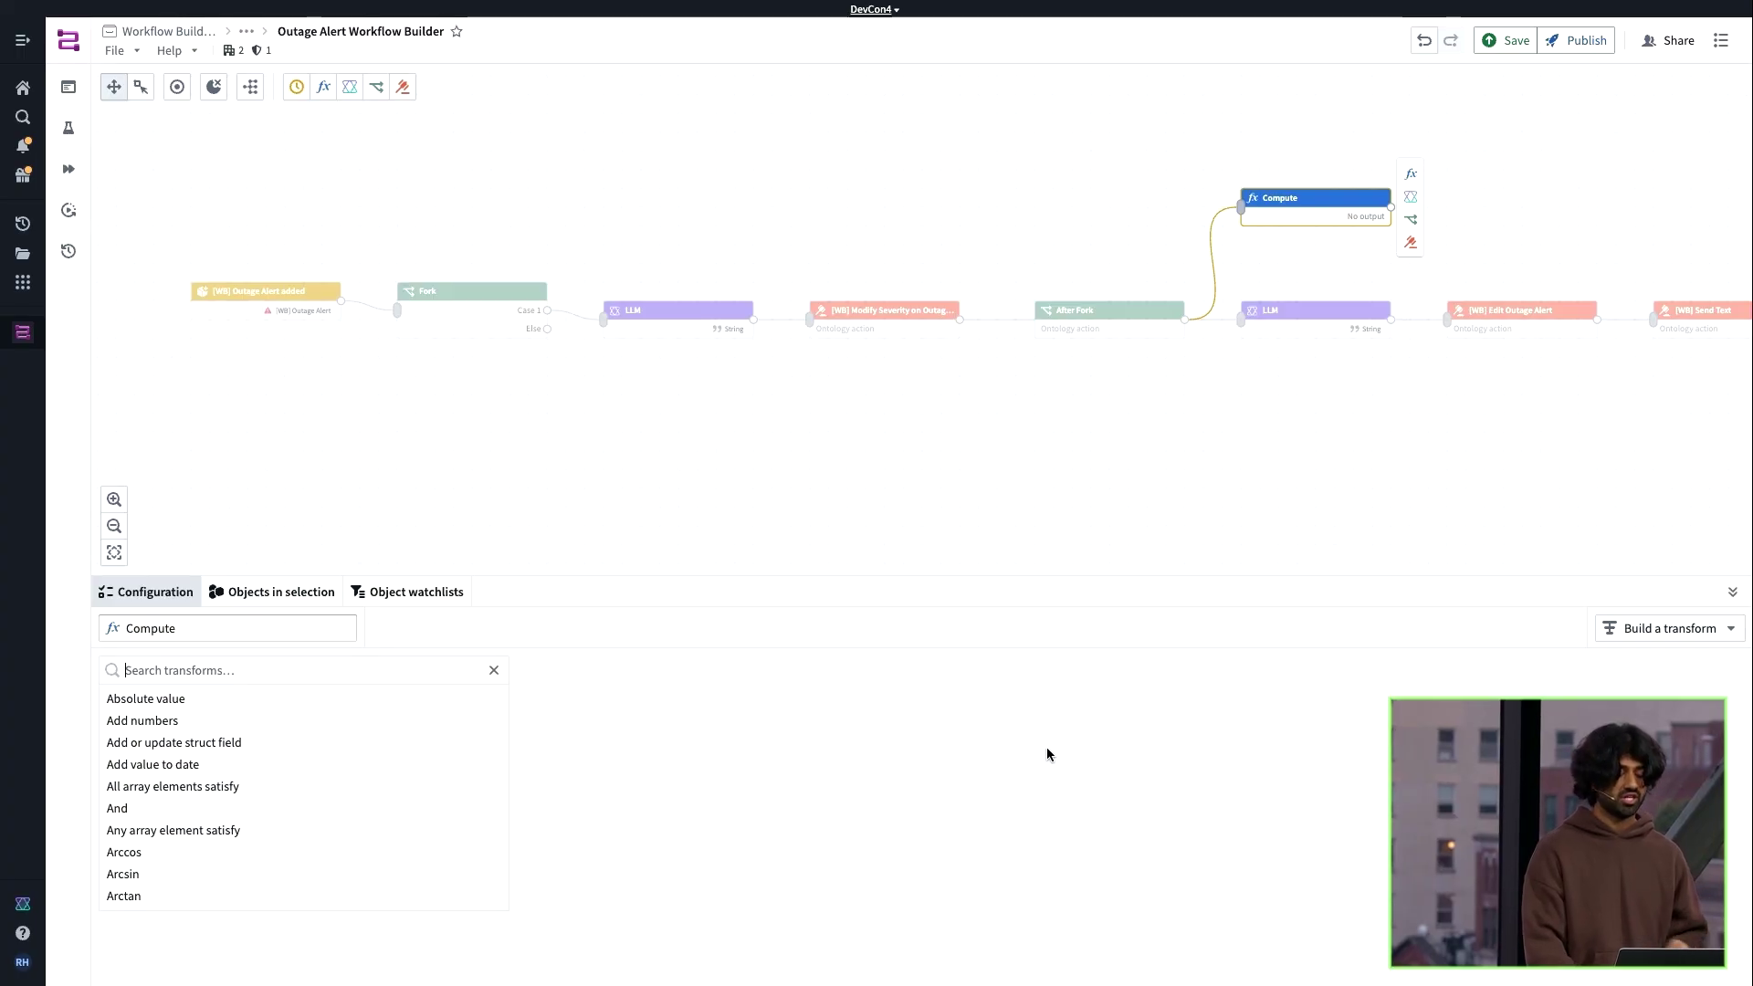
{"action": "type", "text": "oje"}
{"action": "key", "text": "Left"}
{"action": "key", "text": "Left"}
{"action": "type", "text": "b"}
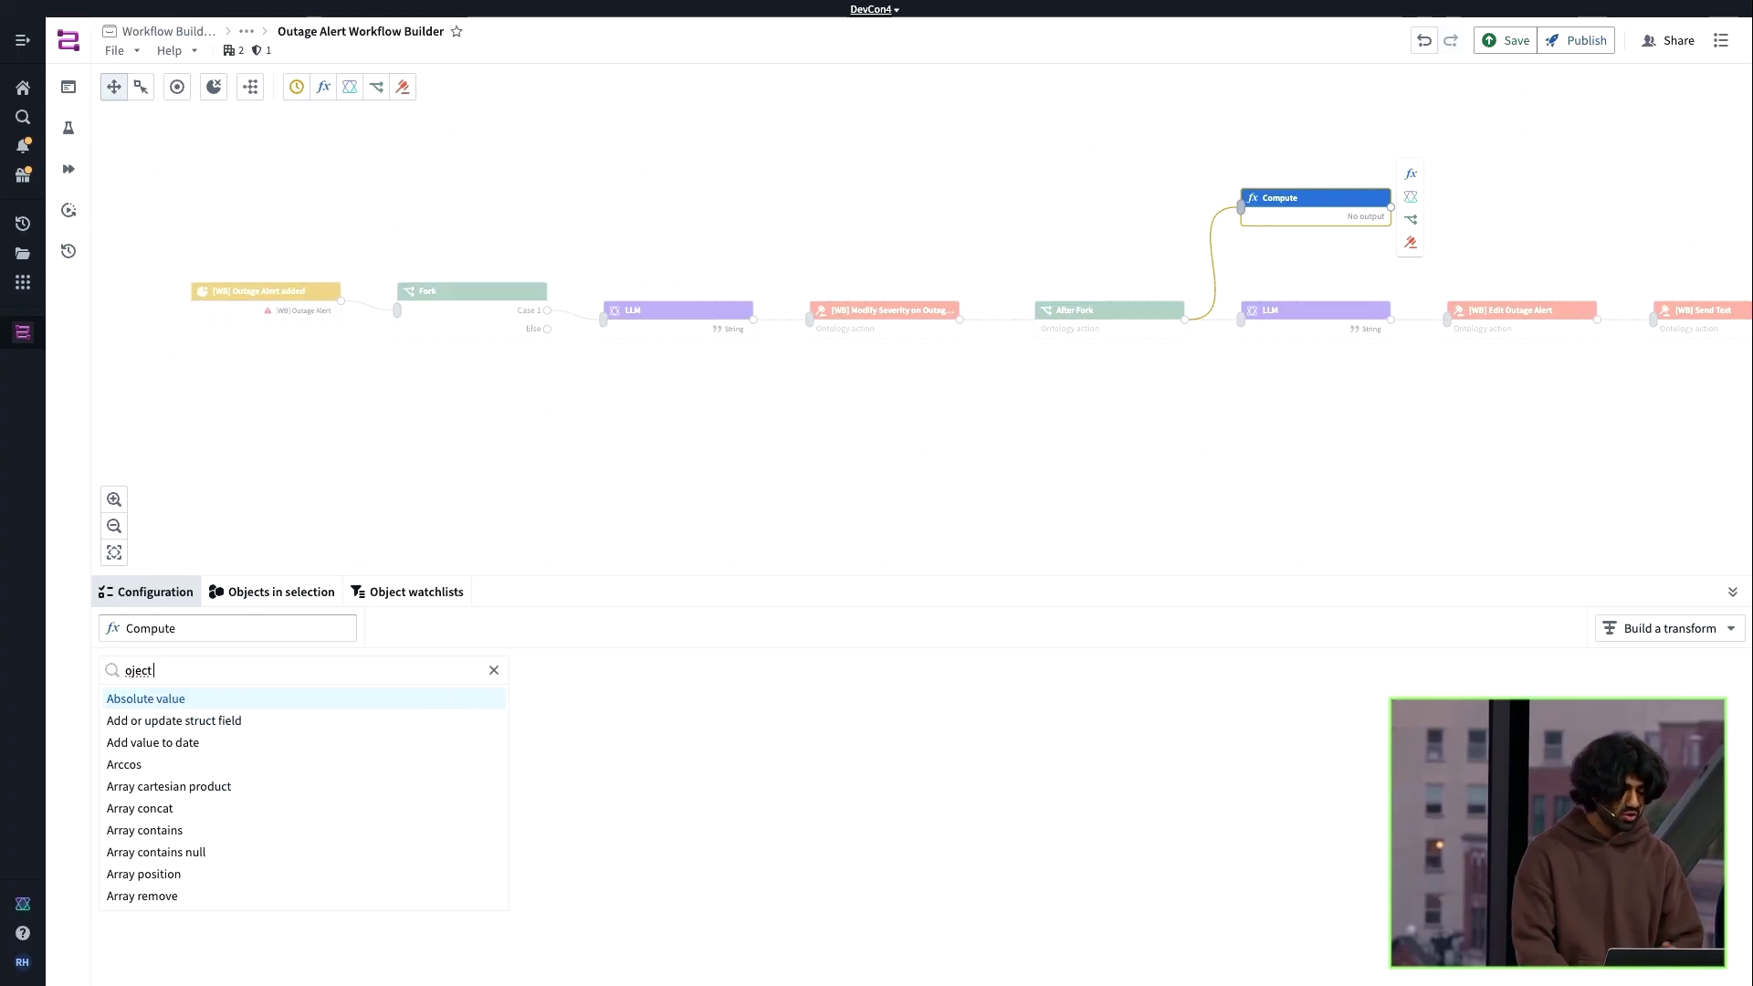
{"action": "key", "text": "Delete"}
{"action": "key", "text": "Delete"}
{"action": "key", "text": "BackSpace"}
{"action": "type", "text": "b"}
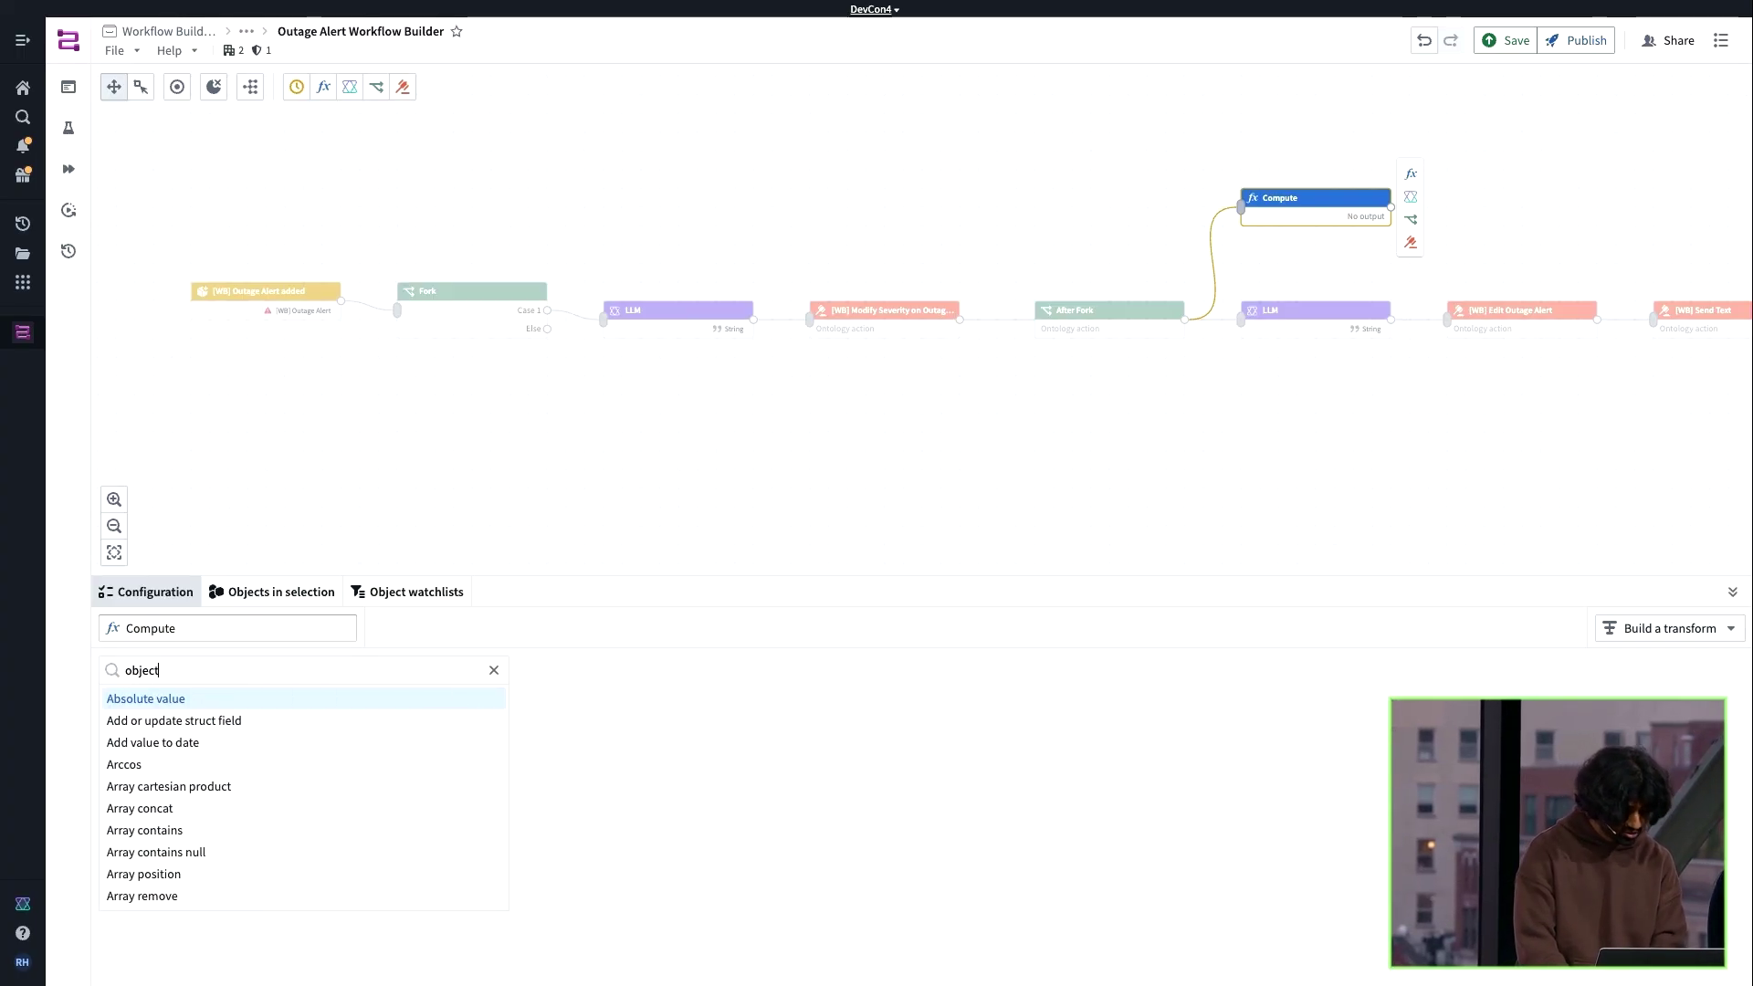
{"action": "type", "text": "ject"}
{"action": "left_click", "coordinate": [272, 809]}
Search around [WB] Outage Alert added via the [WB] Person link, feeding the output to the second LLM
{"action": "left_click", "coordinate": [211, 735]}
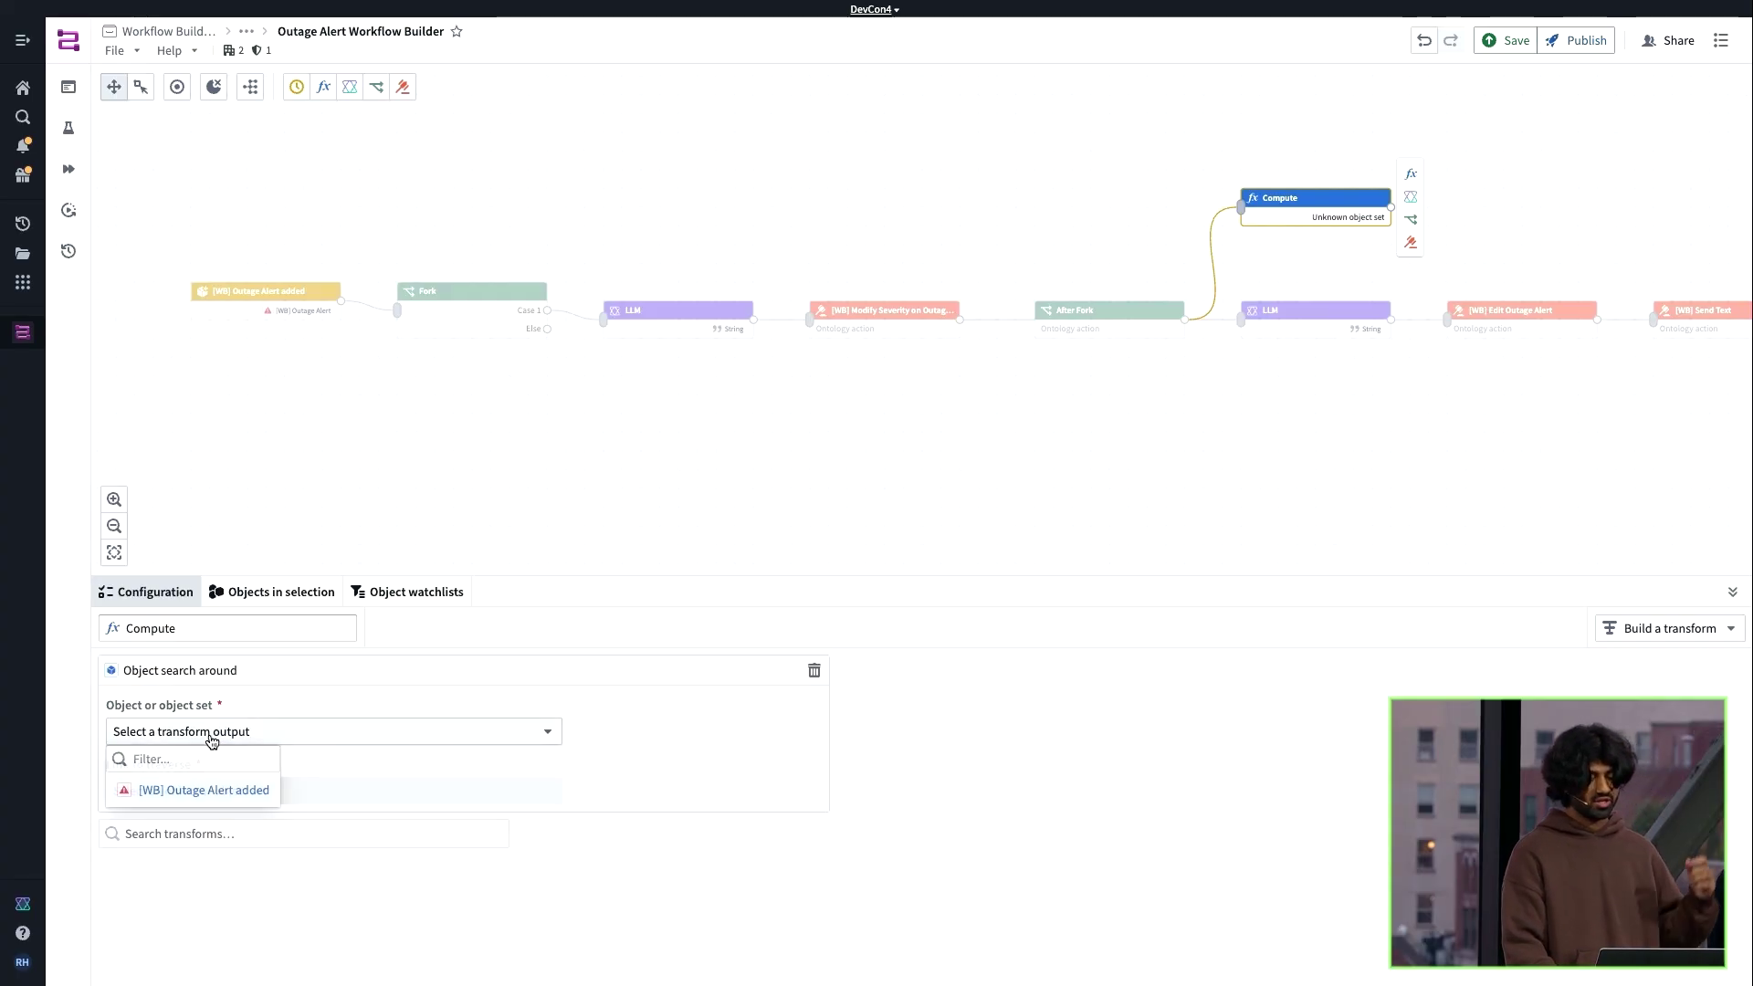
{"action": "left_click", "coordinate": [206, 789]}
{"action": "left_click", "coordinate": [209, 793]}
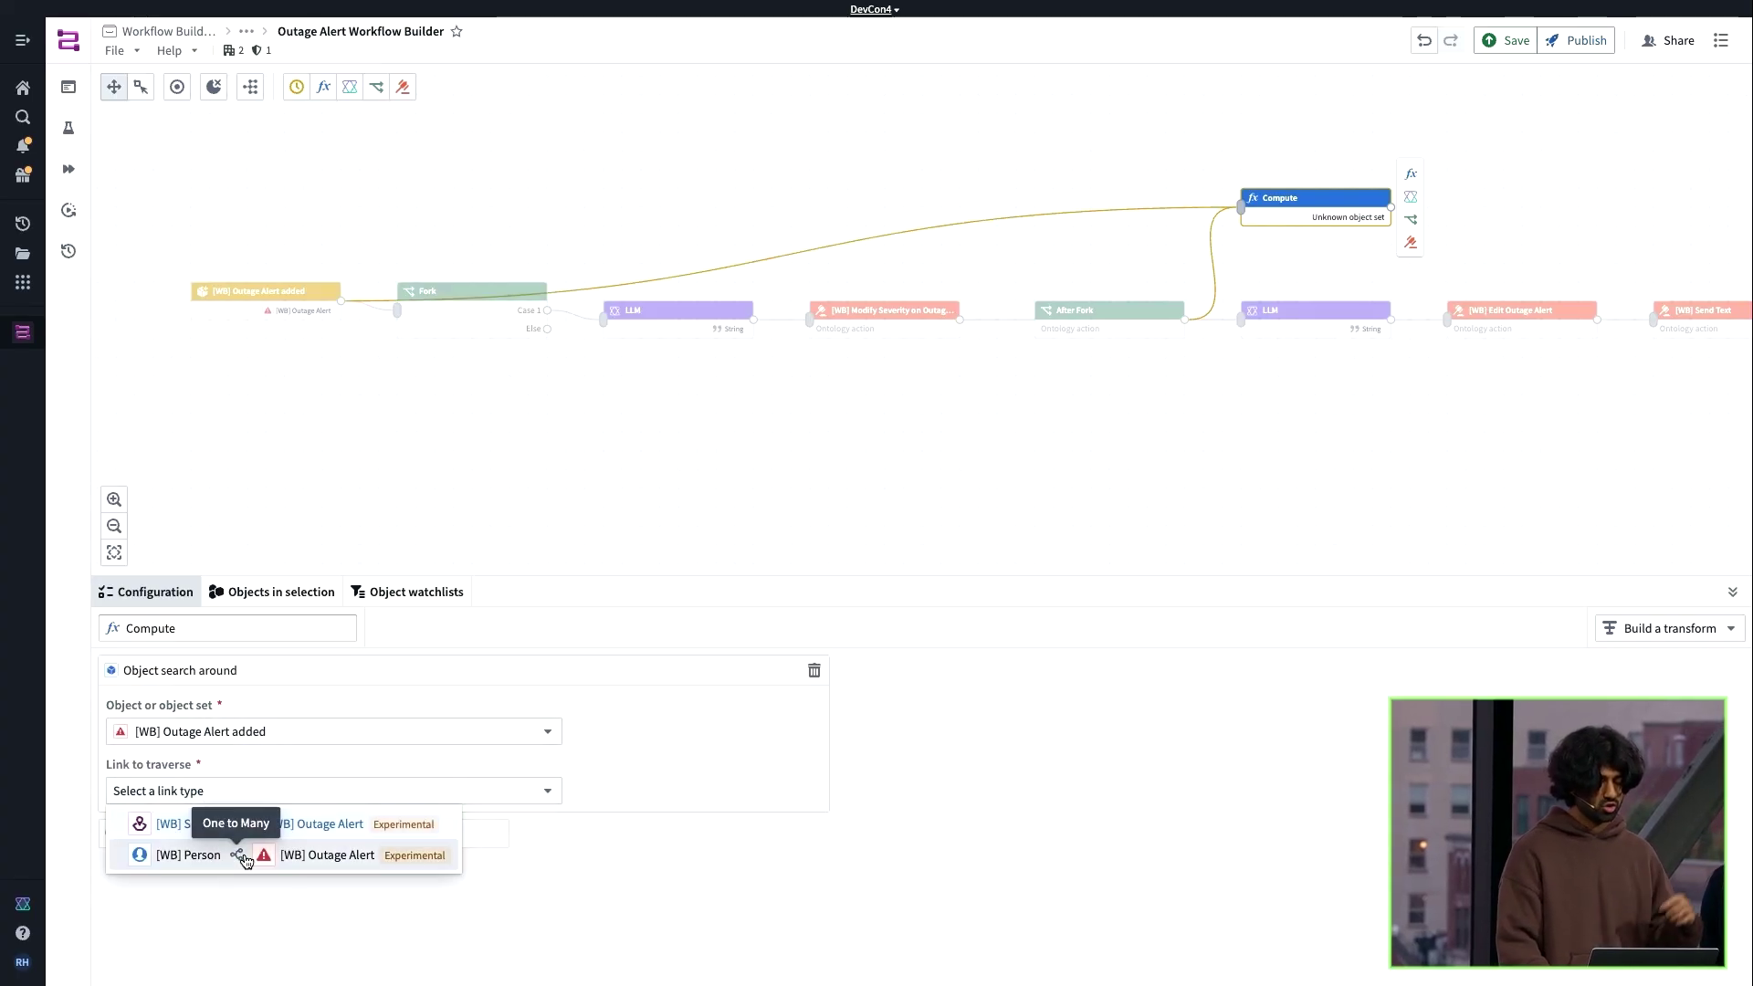
{"action": "left_click", "coordinate": [245, 860]}
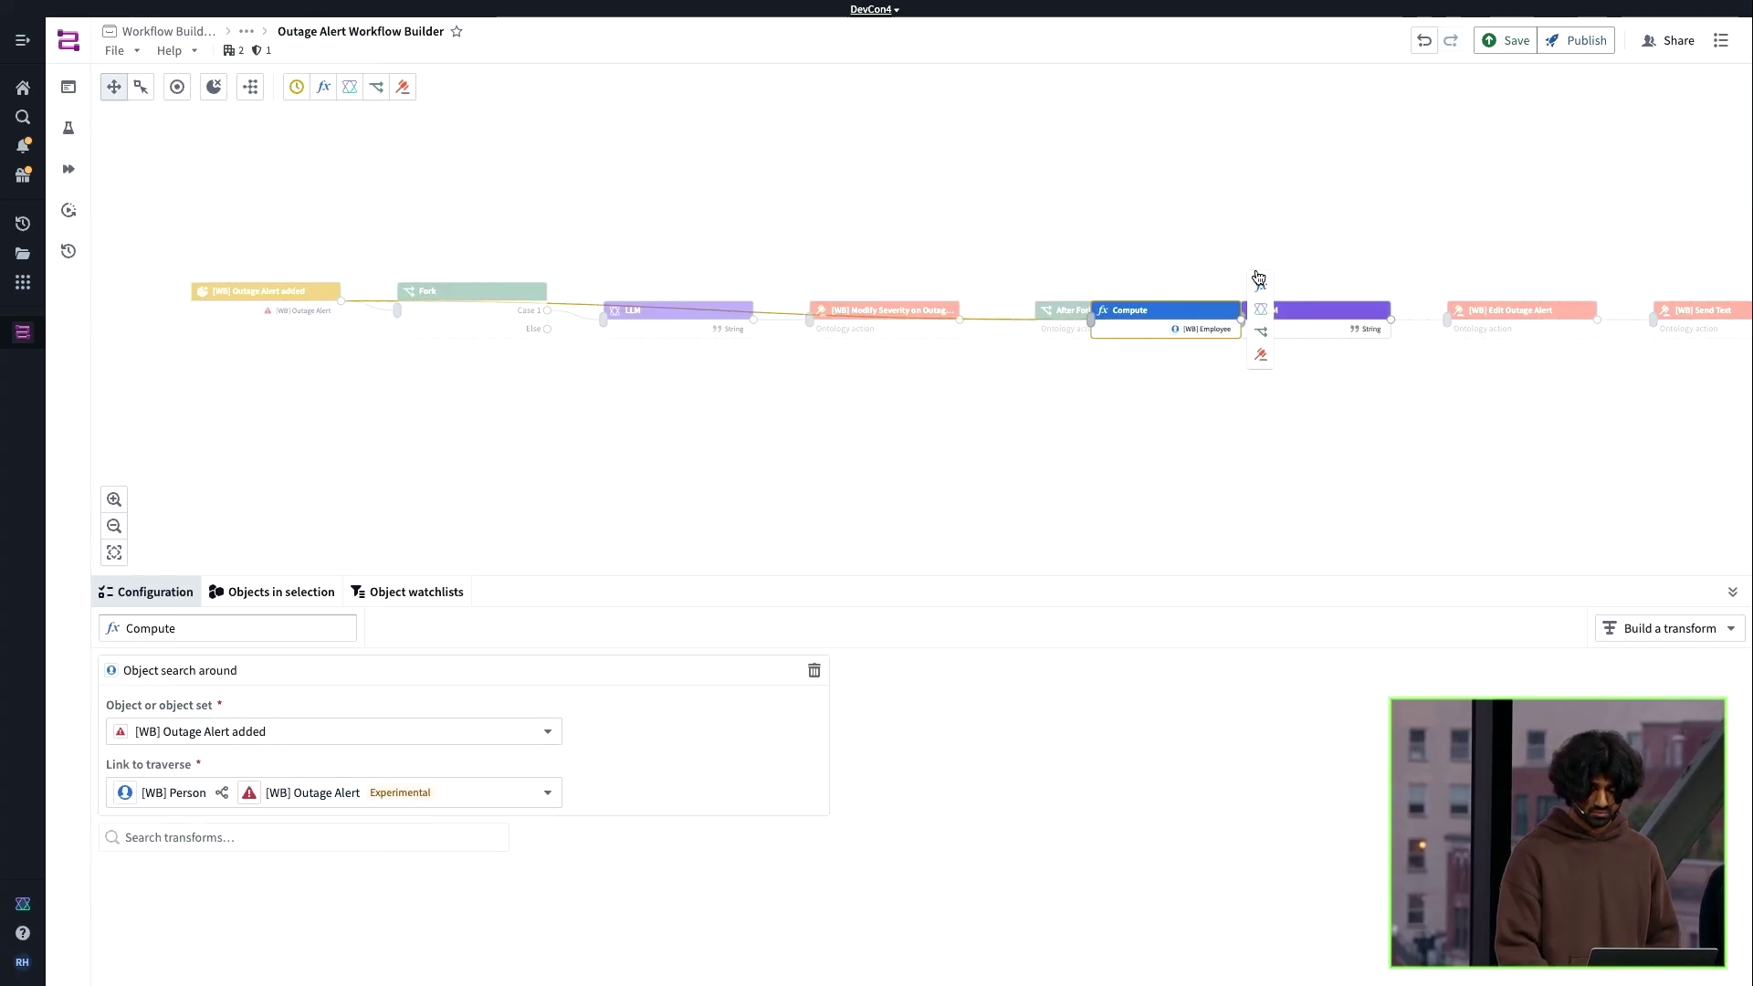
{"action": "left_click_drag", "start_coordinate": [1297, 207], "coordinate": [1240, 315]}
{"action": "left_click", "coordinate": [1678, 316]}
Set [WB] Send Text's Num to the linked employee's Number from the Compute variables
{"action": "left_click", "coordinate": [452, 731]}
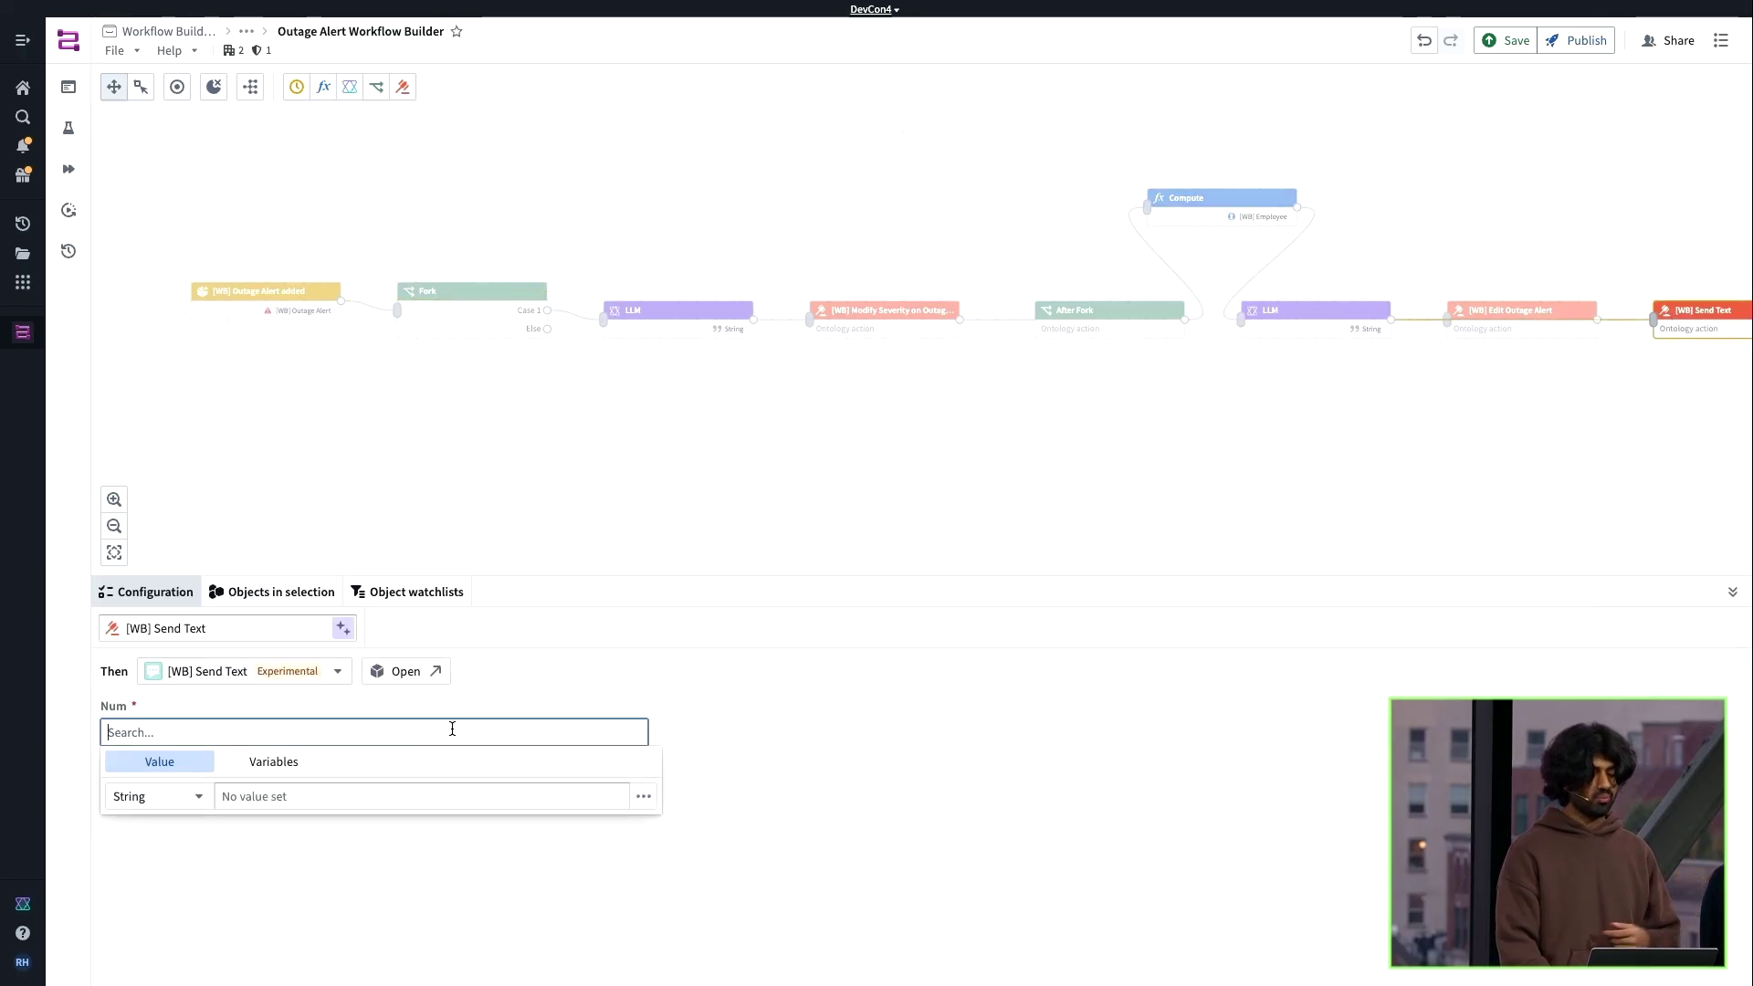
{"action": "left_click", "coordinate": [276, 762]}
{"action": "mouse_move", "coordinate": [228, 461]}
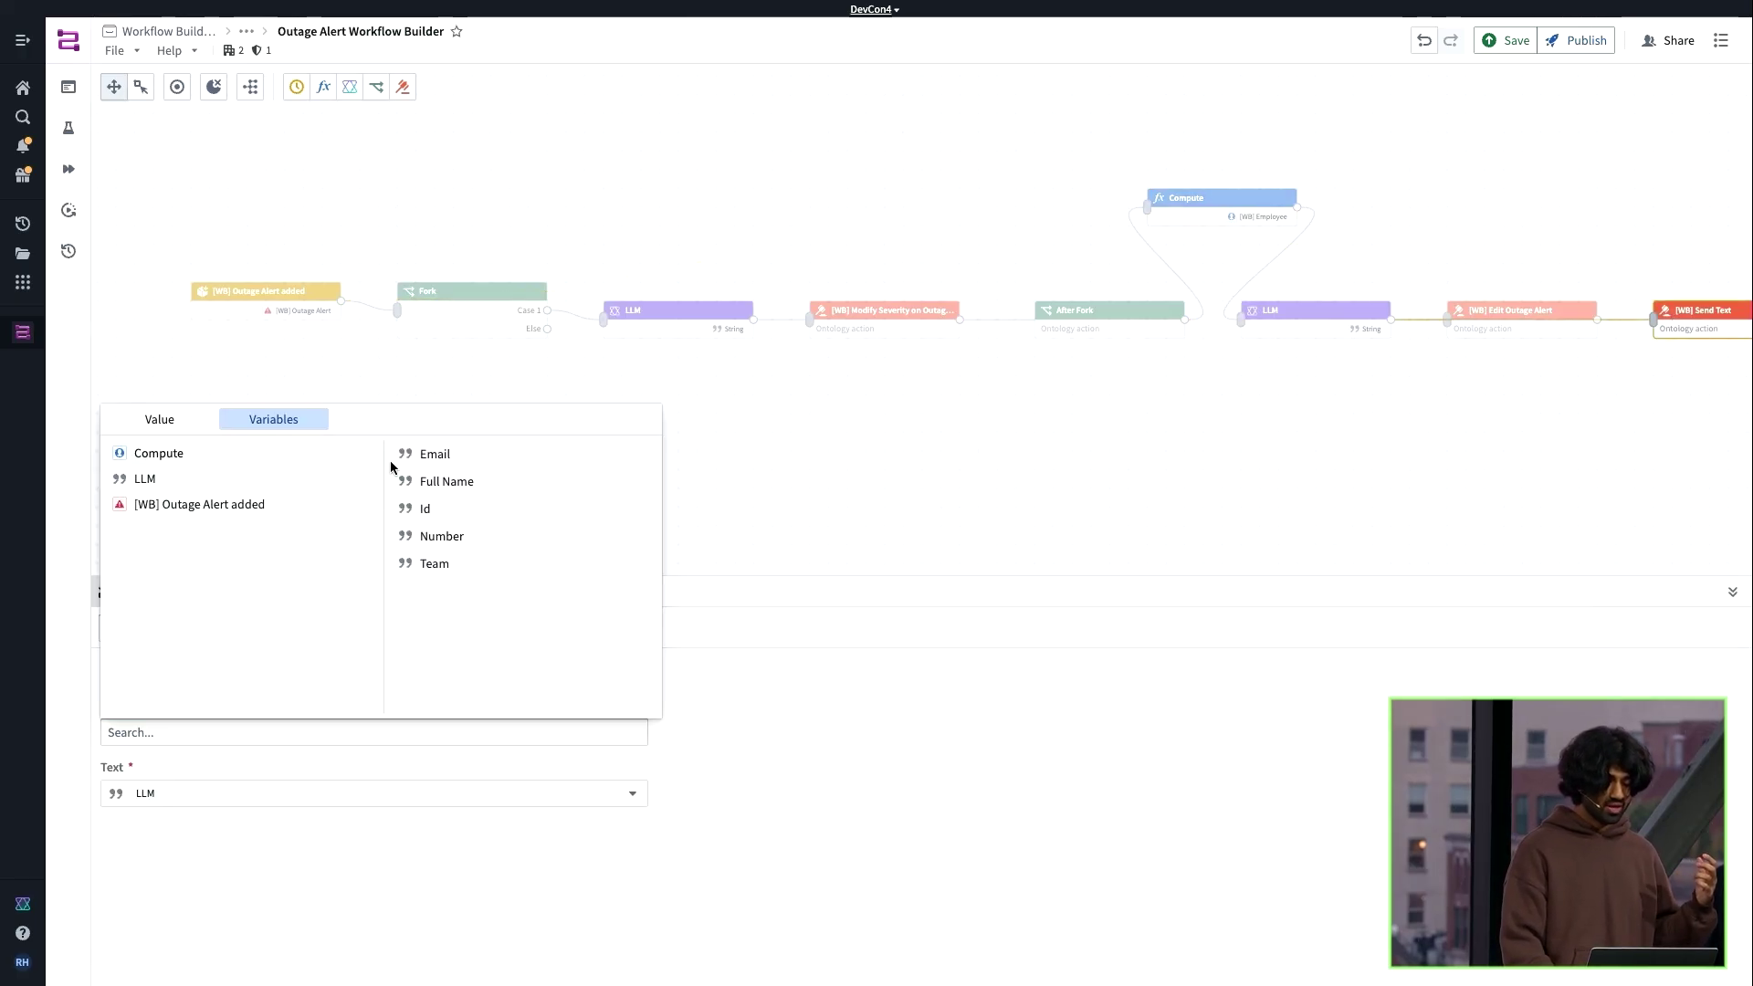
{"action": "left_click", "coordinate": [441, 536]}
Deselect the step and publish the Outage Alert workflow
{"action": "left_click", "coordinate": [662, 463]}
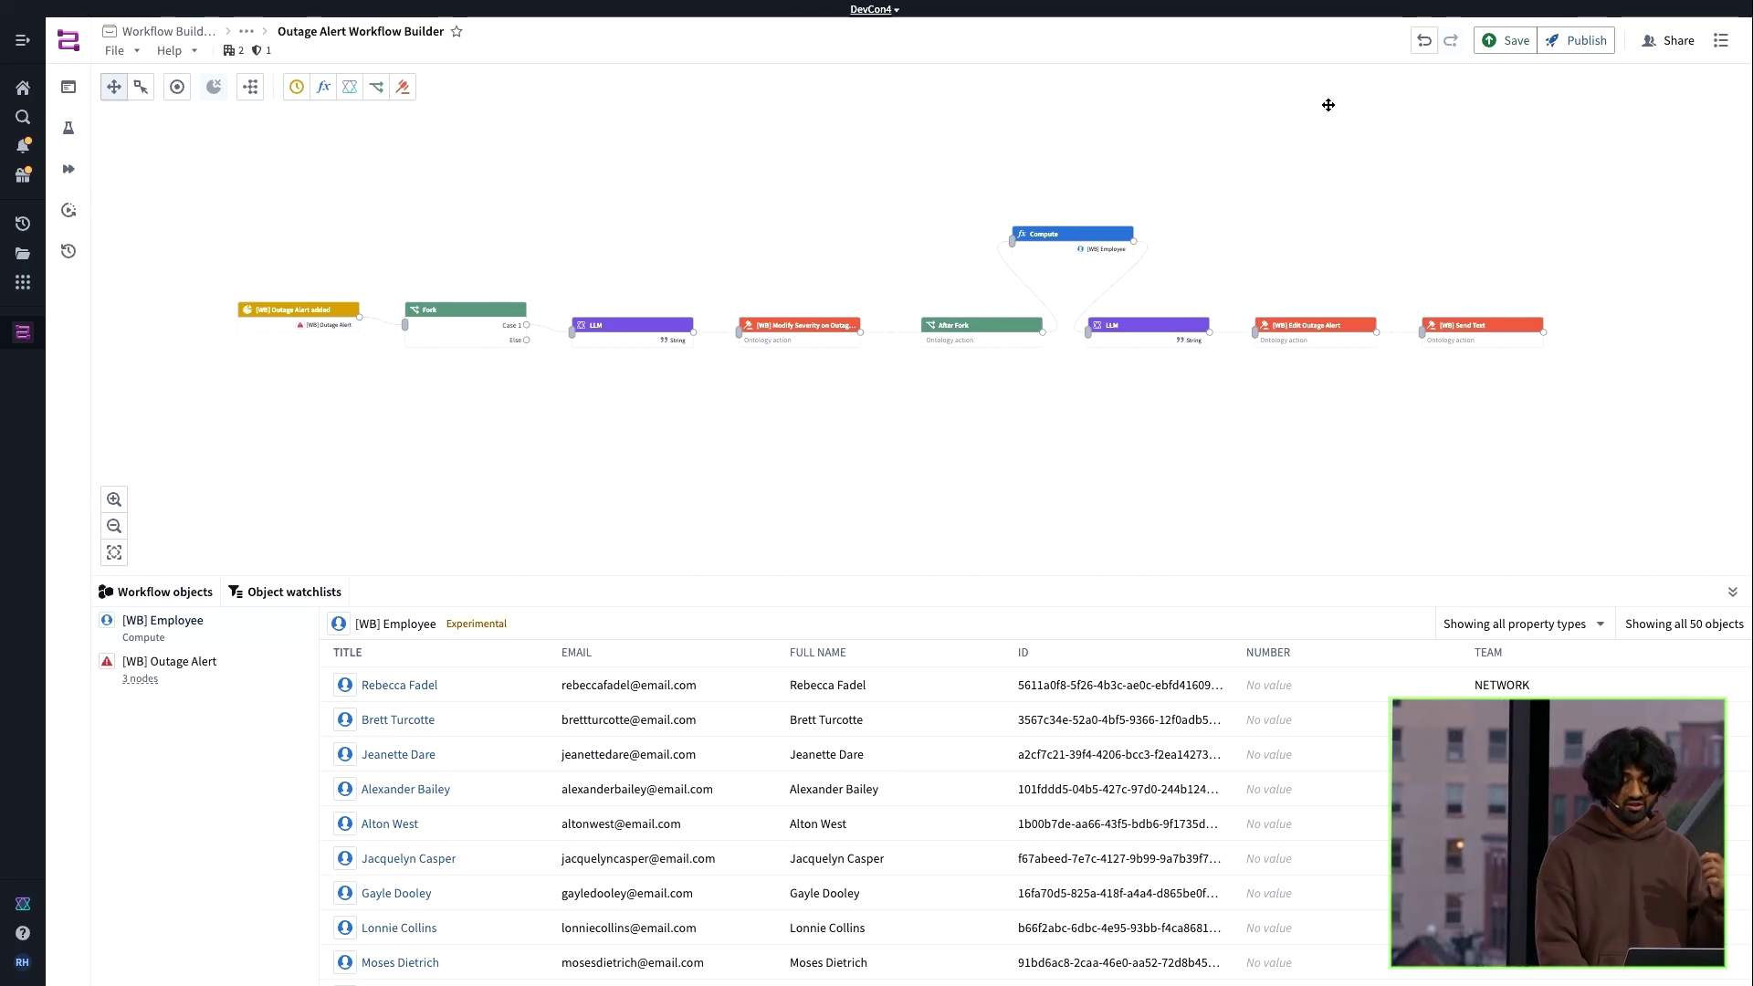
{"action": "left_click", "coordinate": [1586, 42]}
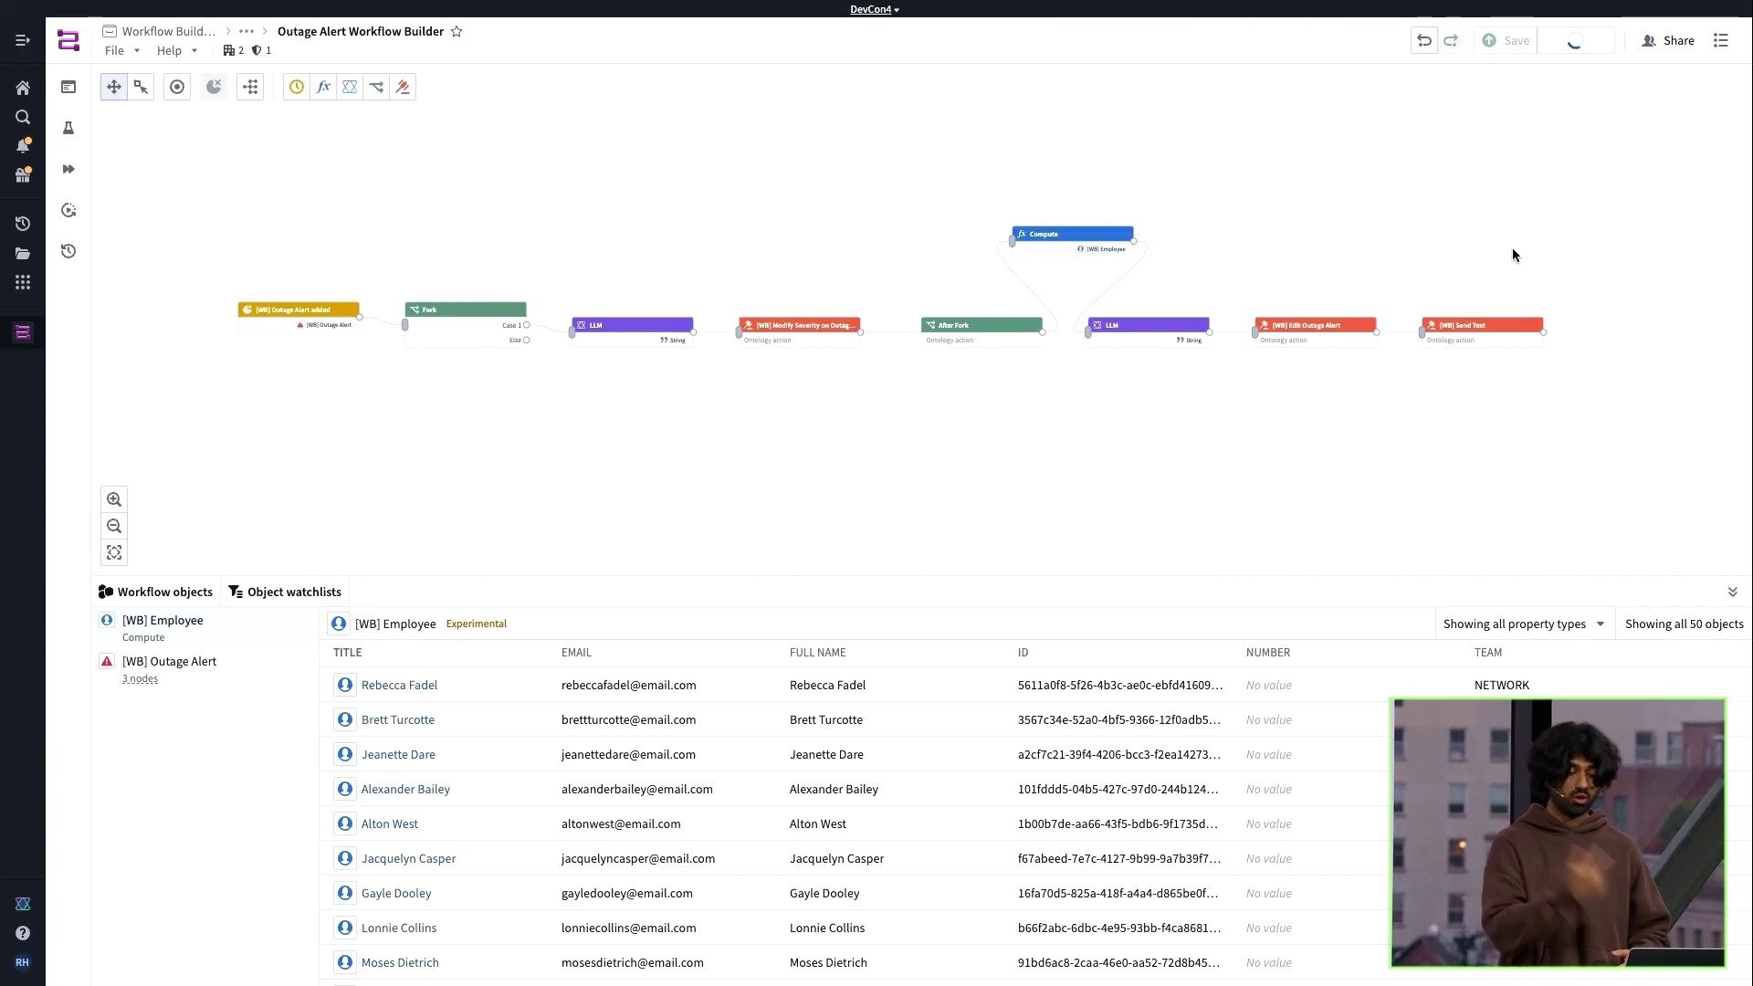
{"action": "mouse_move", "coordinate": [118, 59]}
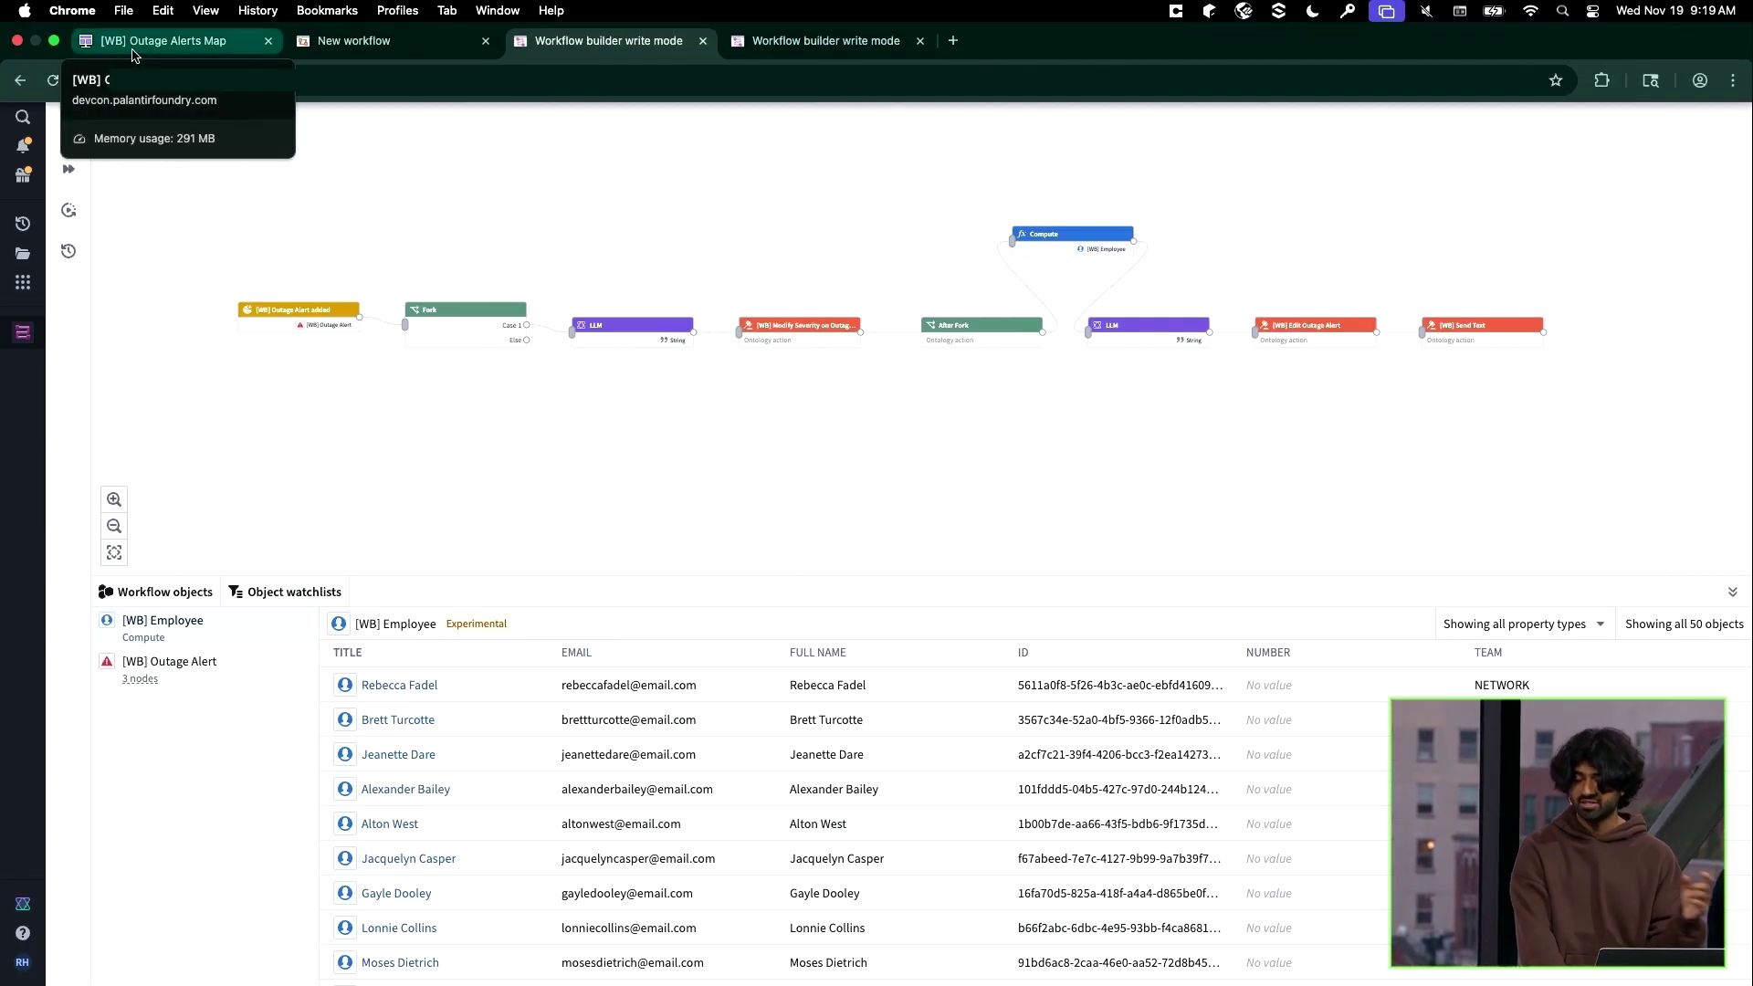
Submit a new DATABASE OUTAGE alert at NEW_YORK with blank severity in Outage Alerts Map, then go back to Workflow Builder
{"action": "left_click", "coordinate": [133, 46]}
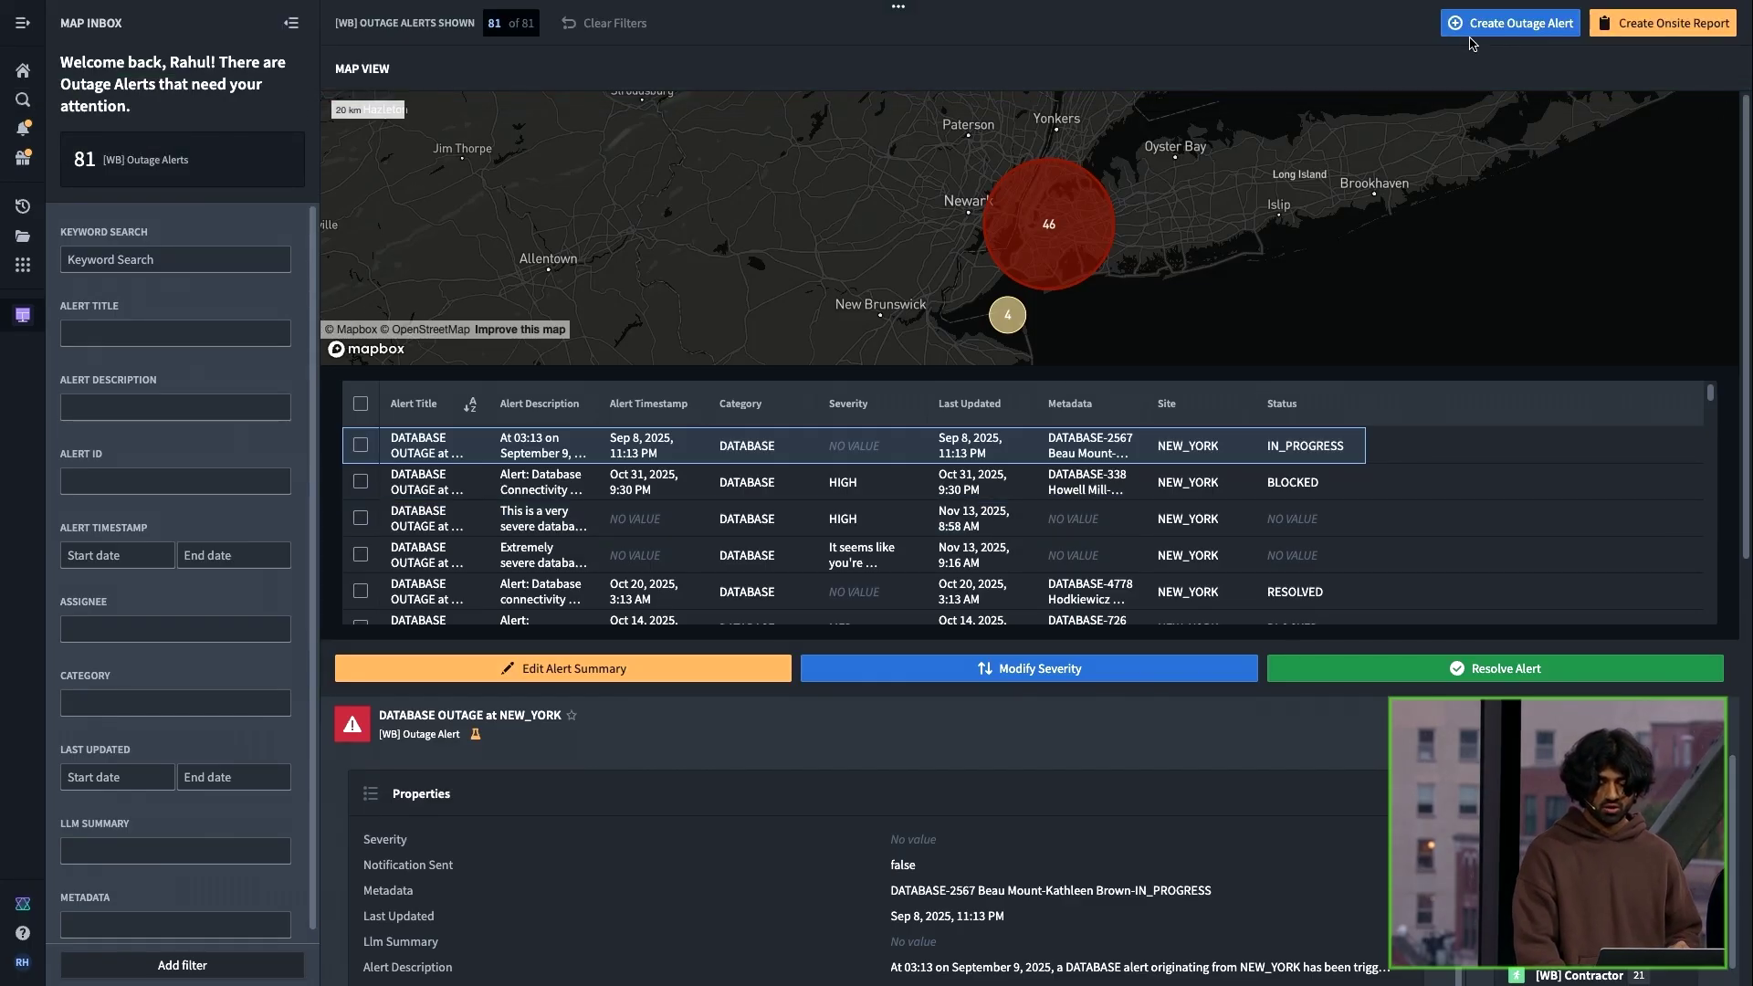
{"action": "left_click", "coordinate": [1472, 35]}
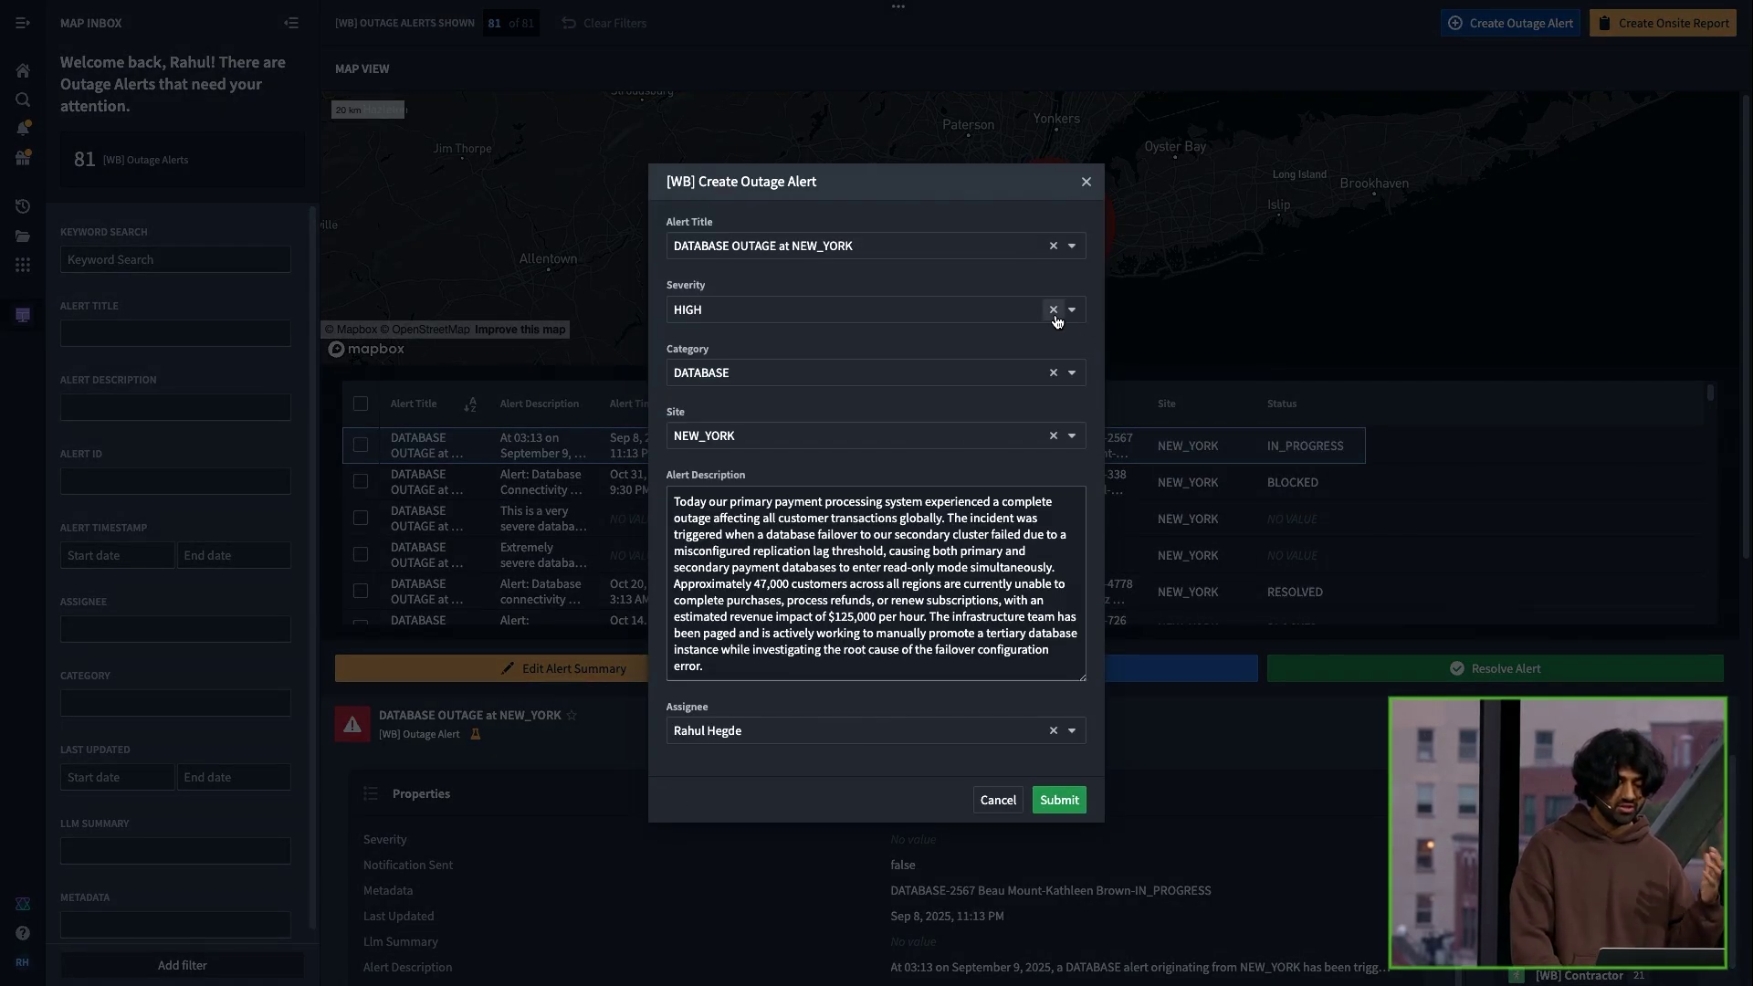
{"action": "left_click", "coordinate": [1054, 311]}
{"action": "left_click", "coordinate": [882, 269]}
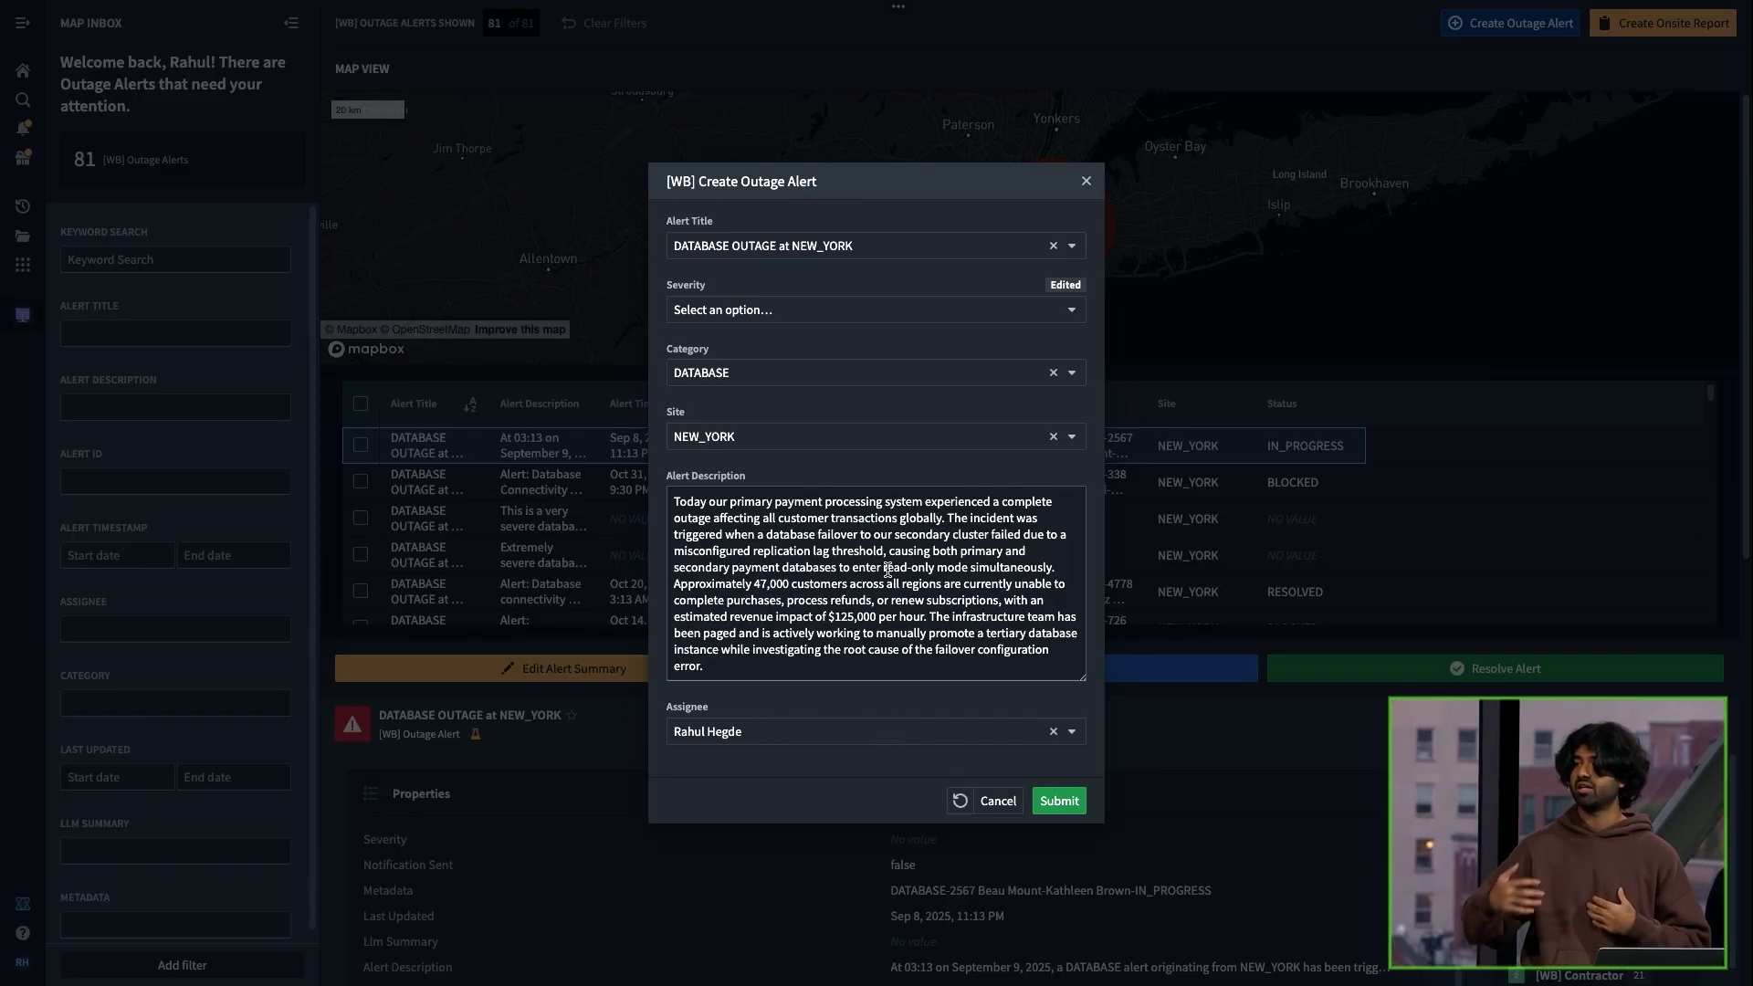
{"action": "left_click", "coordinate": [1059, 801]}
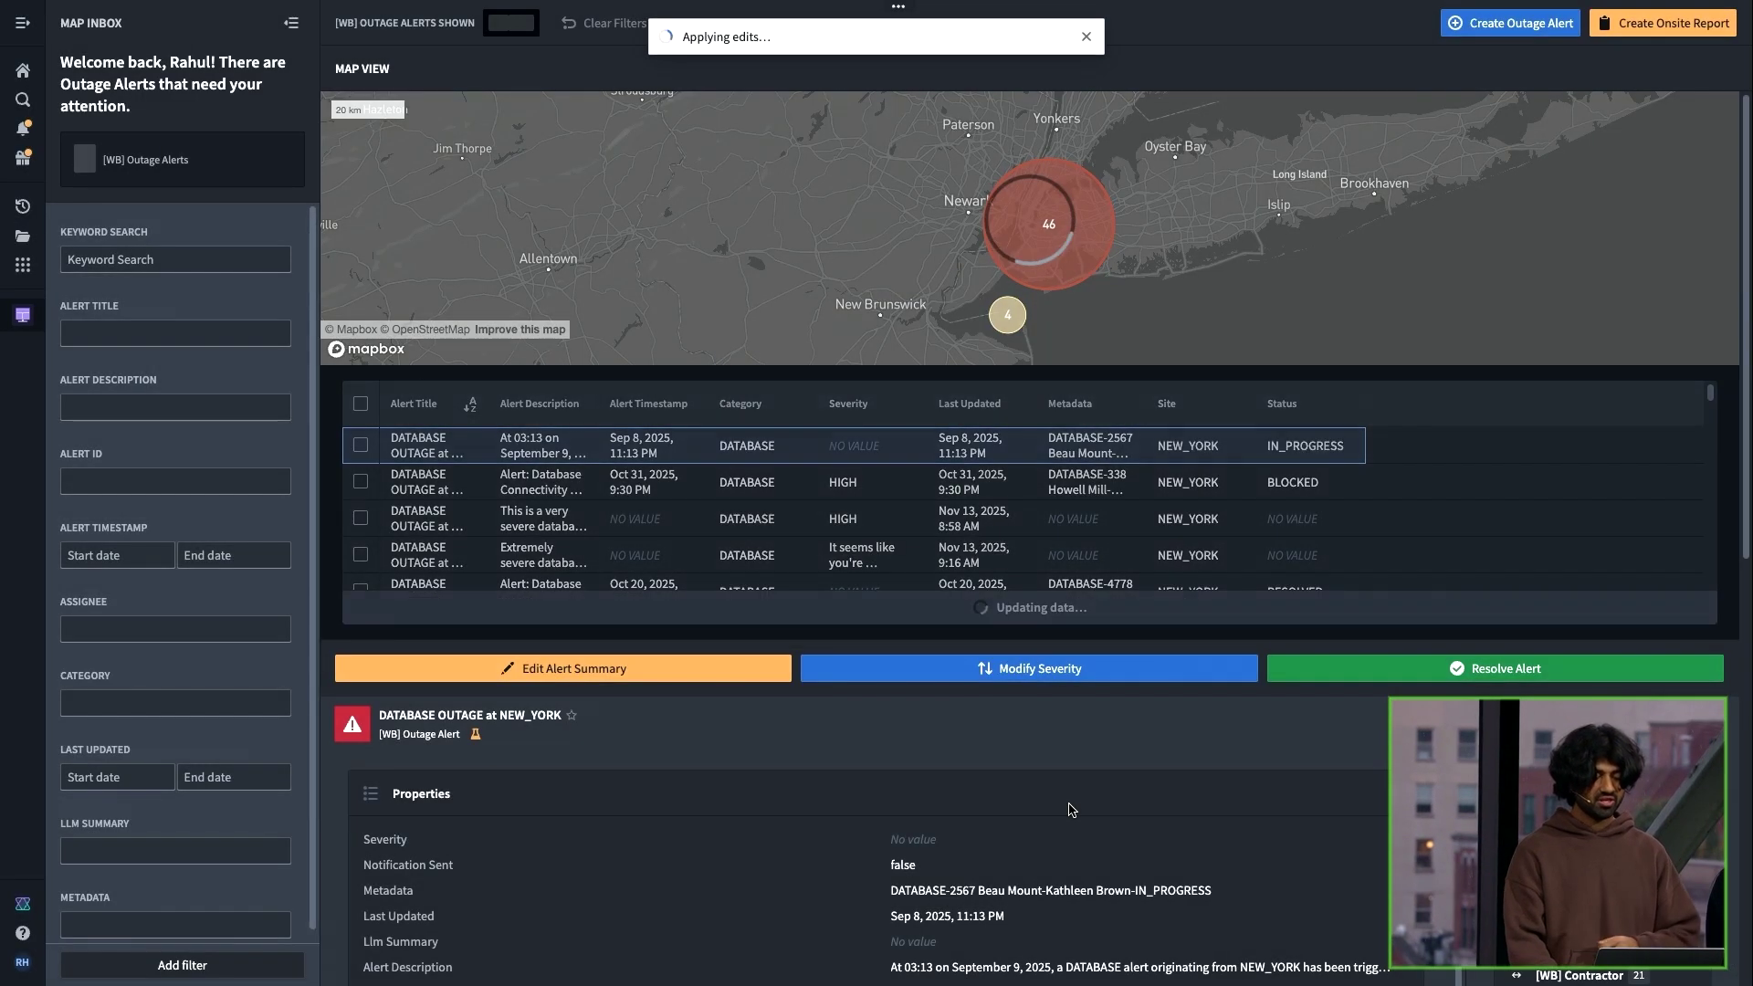
{"action": "mouse_move", "coordinate": [633, 34]}
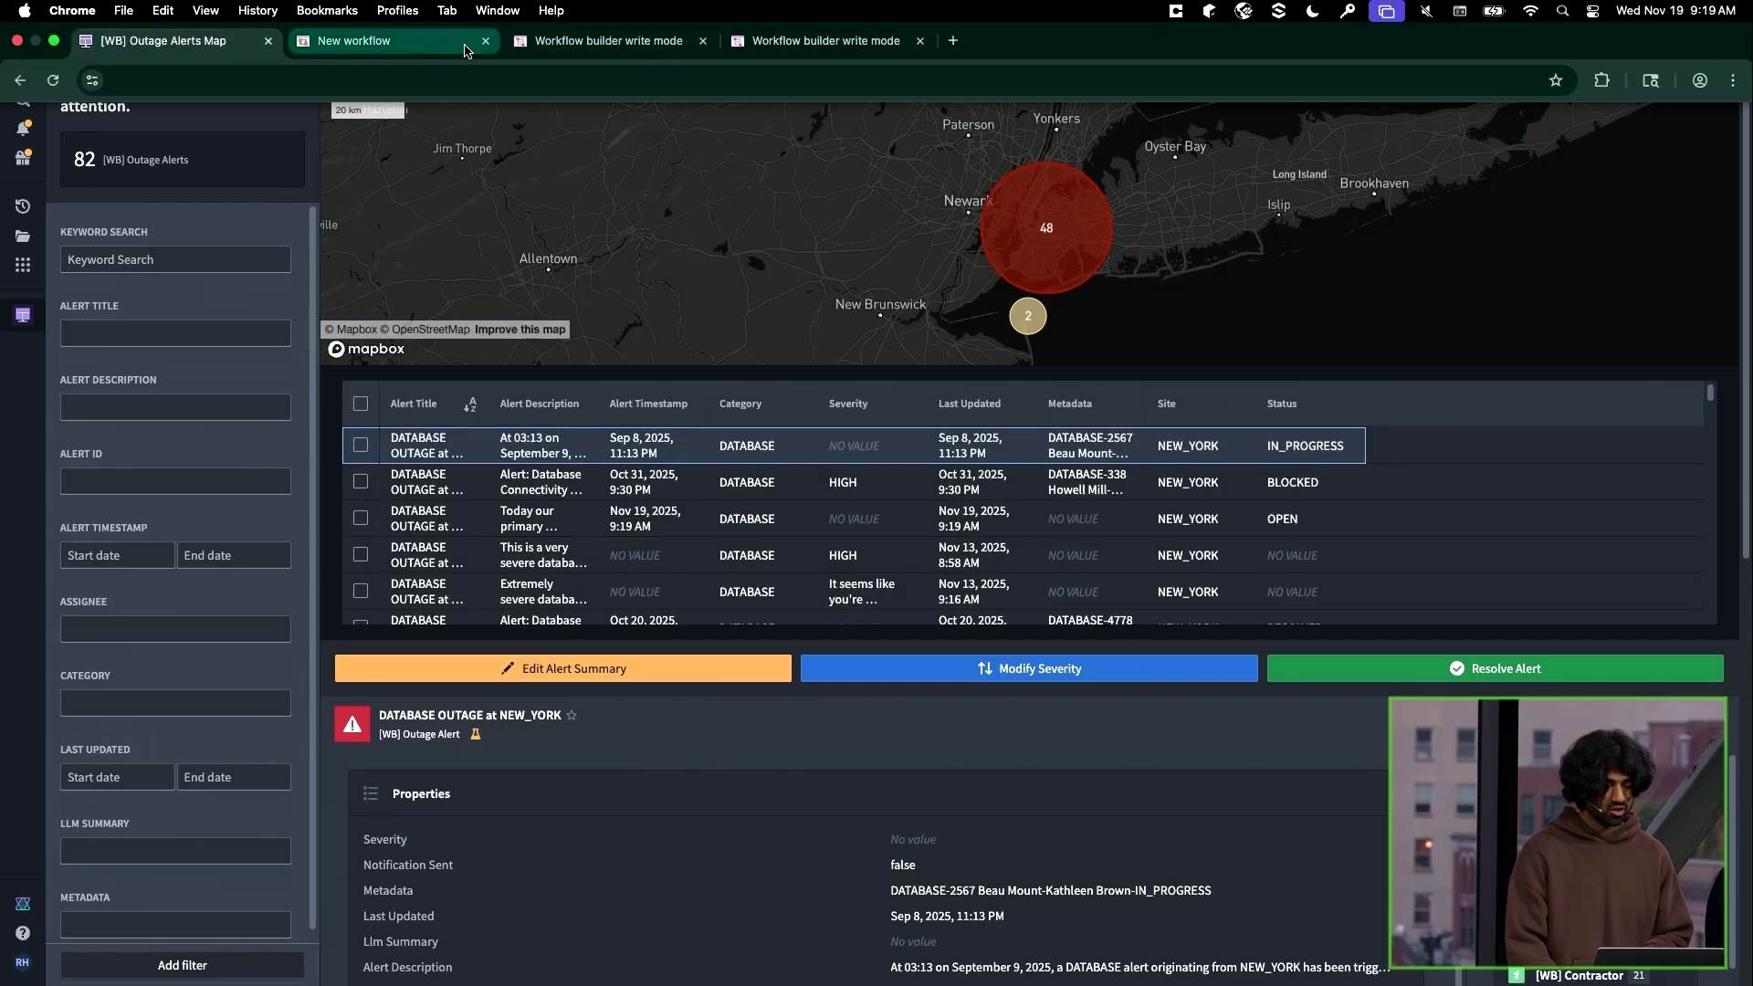
{"action": "left_click", "coordinate": [621, 41]}
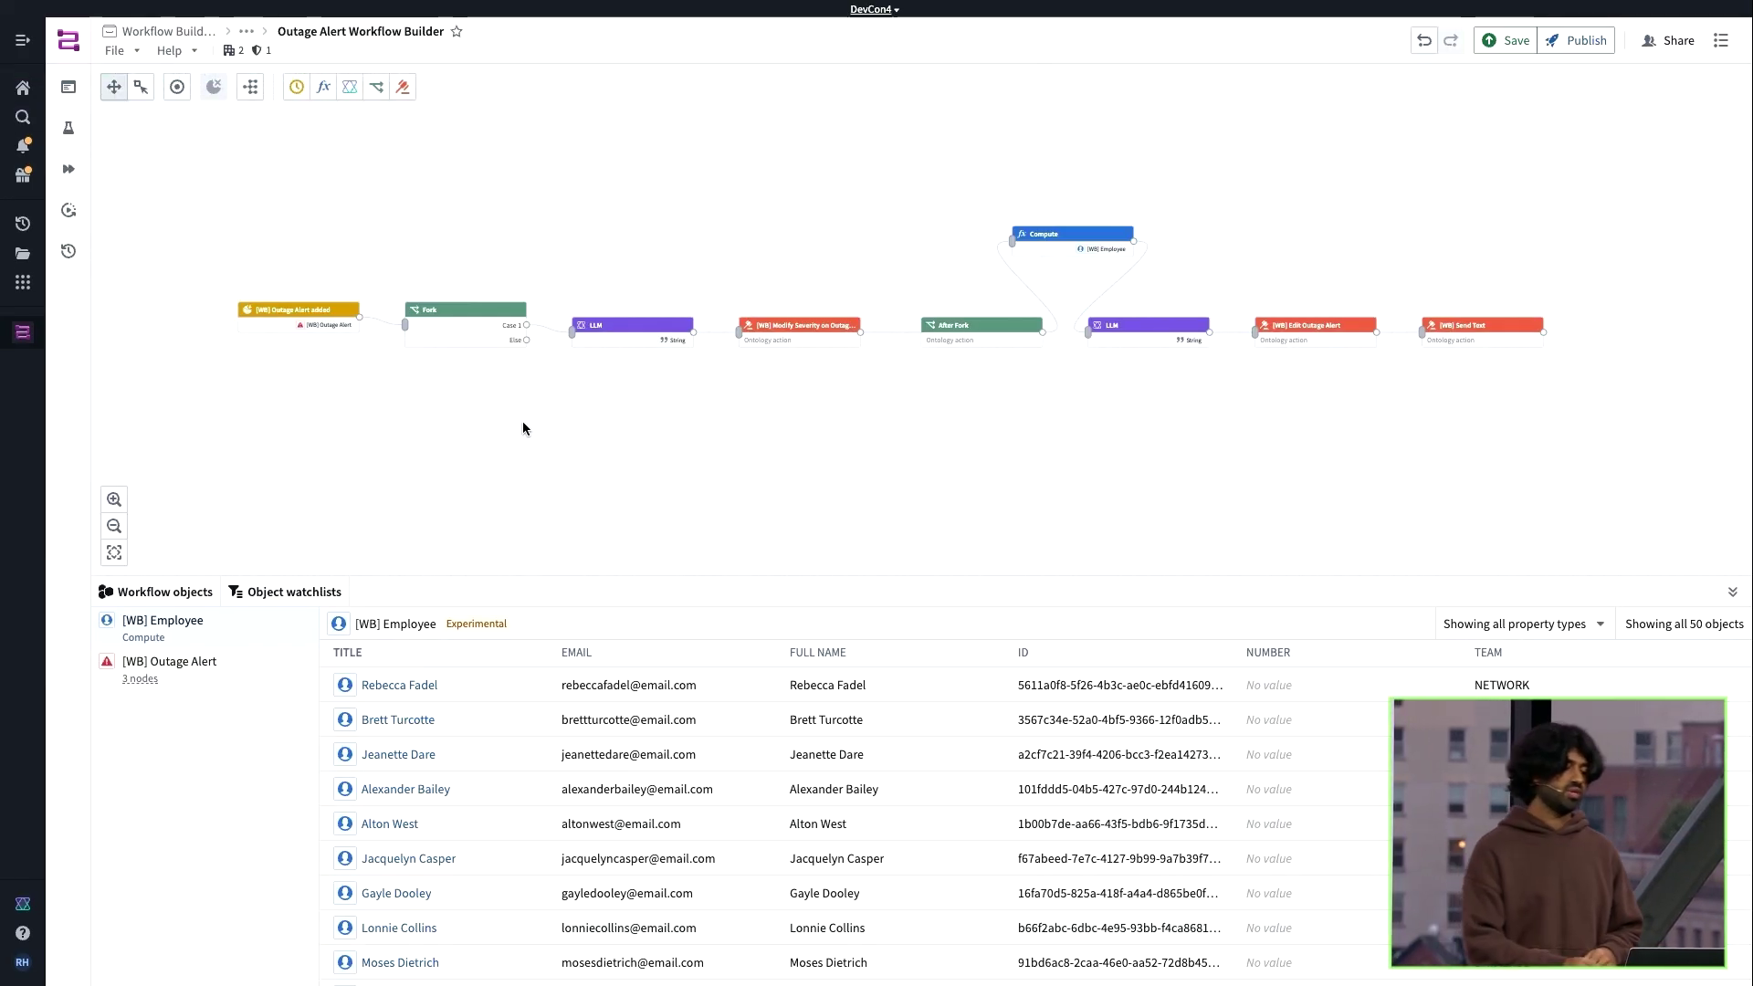
{"action": "left_click", "coordinate": [304, 321]}
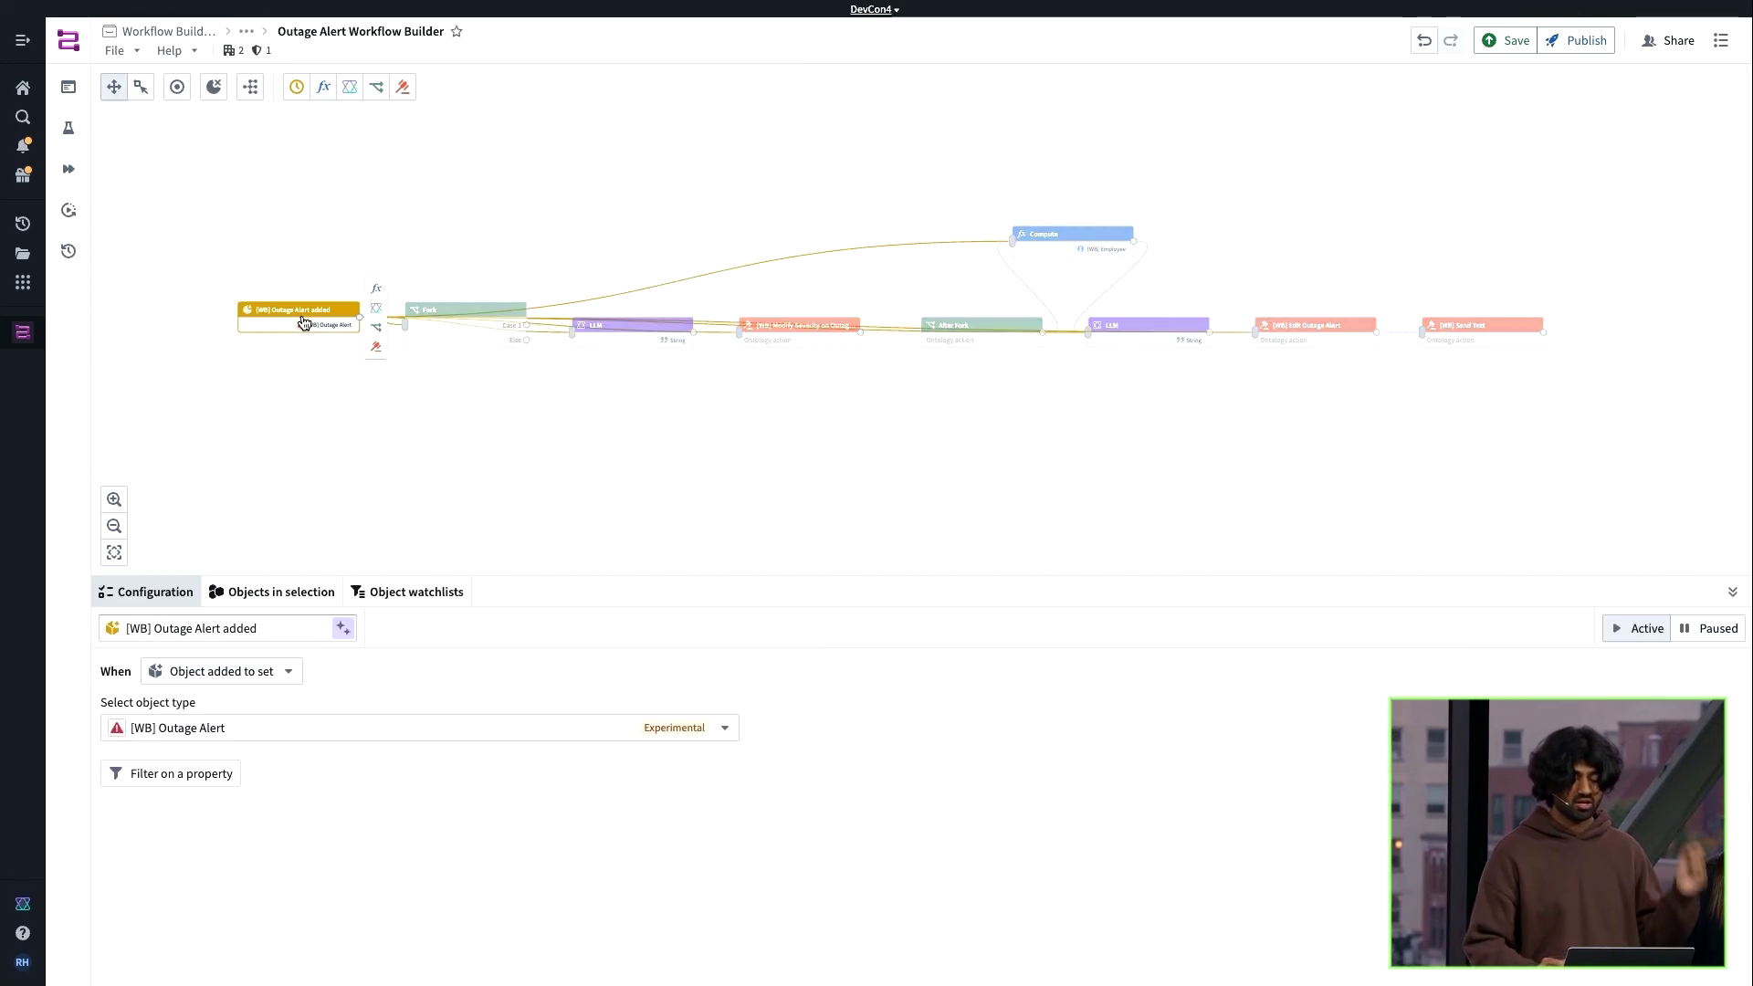
{"action": "left_click", "coordinate": [493, 334]}
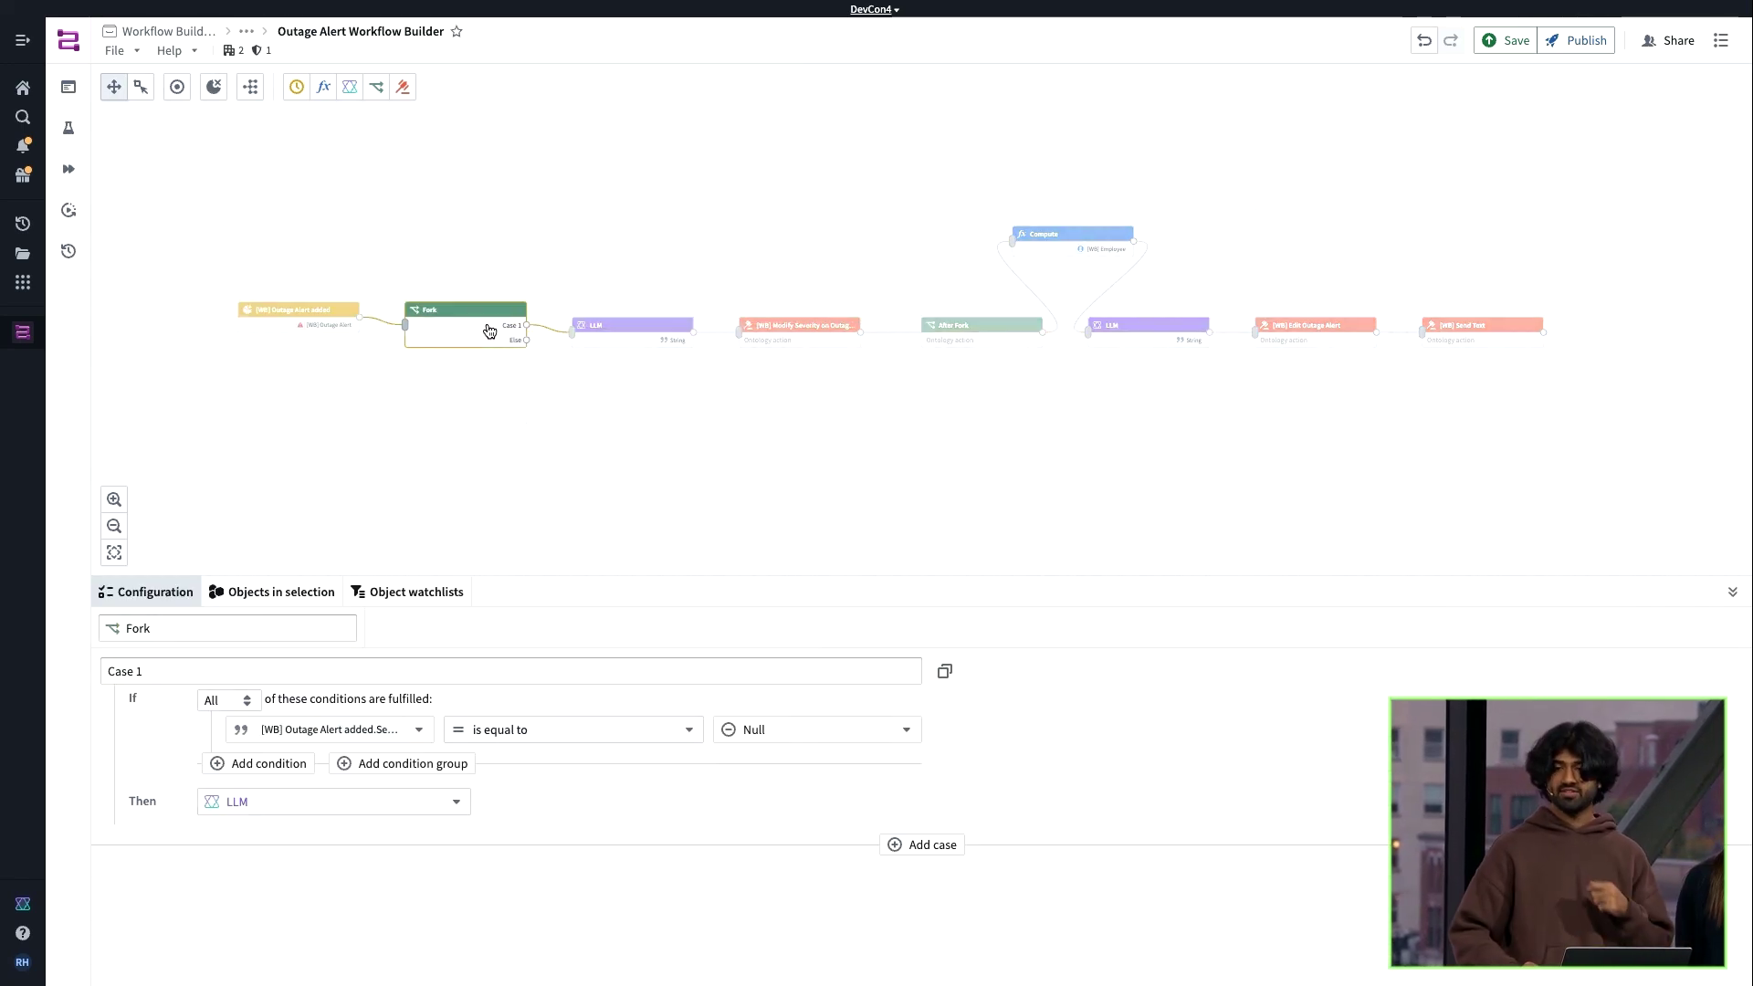
{"action": "left_click", "coordinate": [652, 339]}
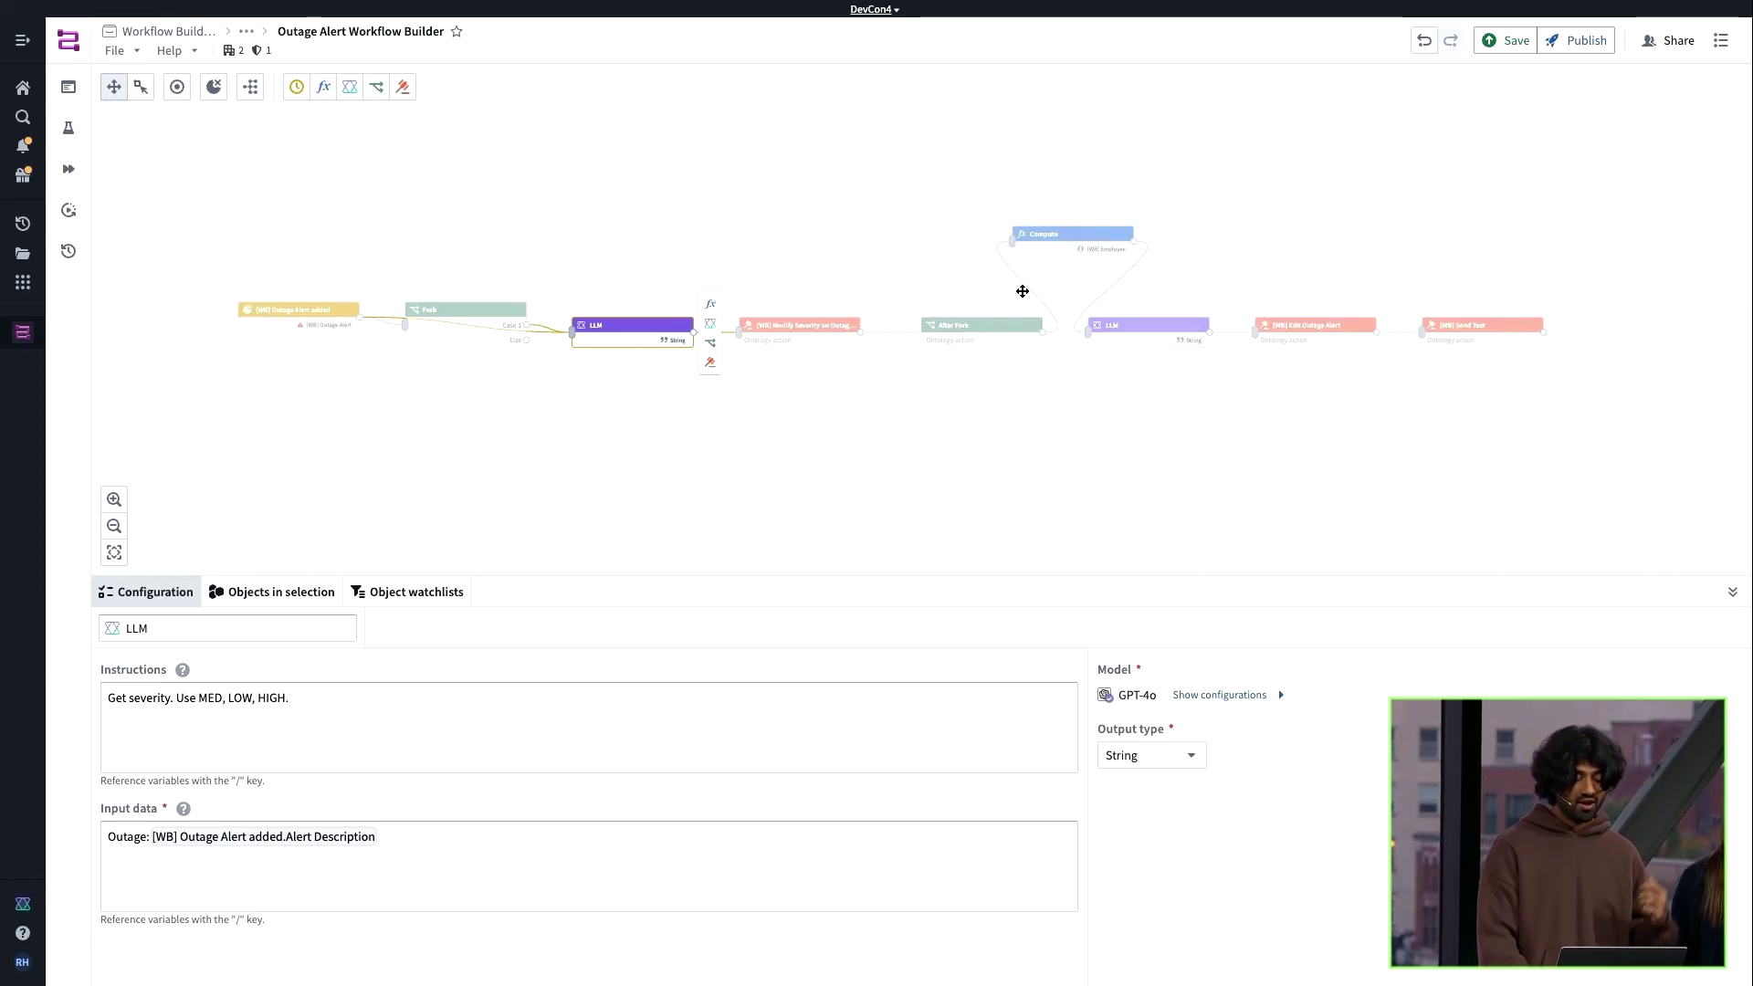
{"action": "left_click", "coordinate": [1041, 257]}
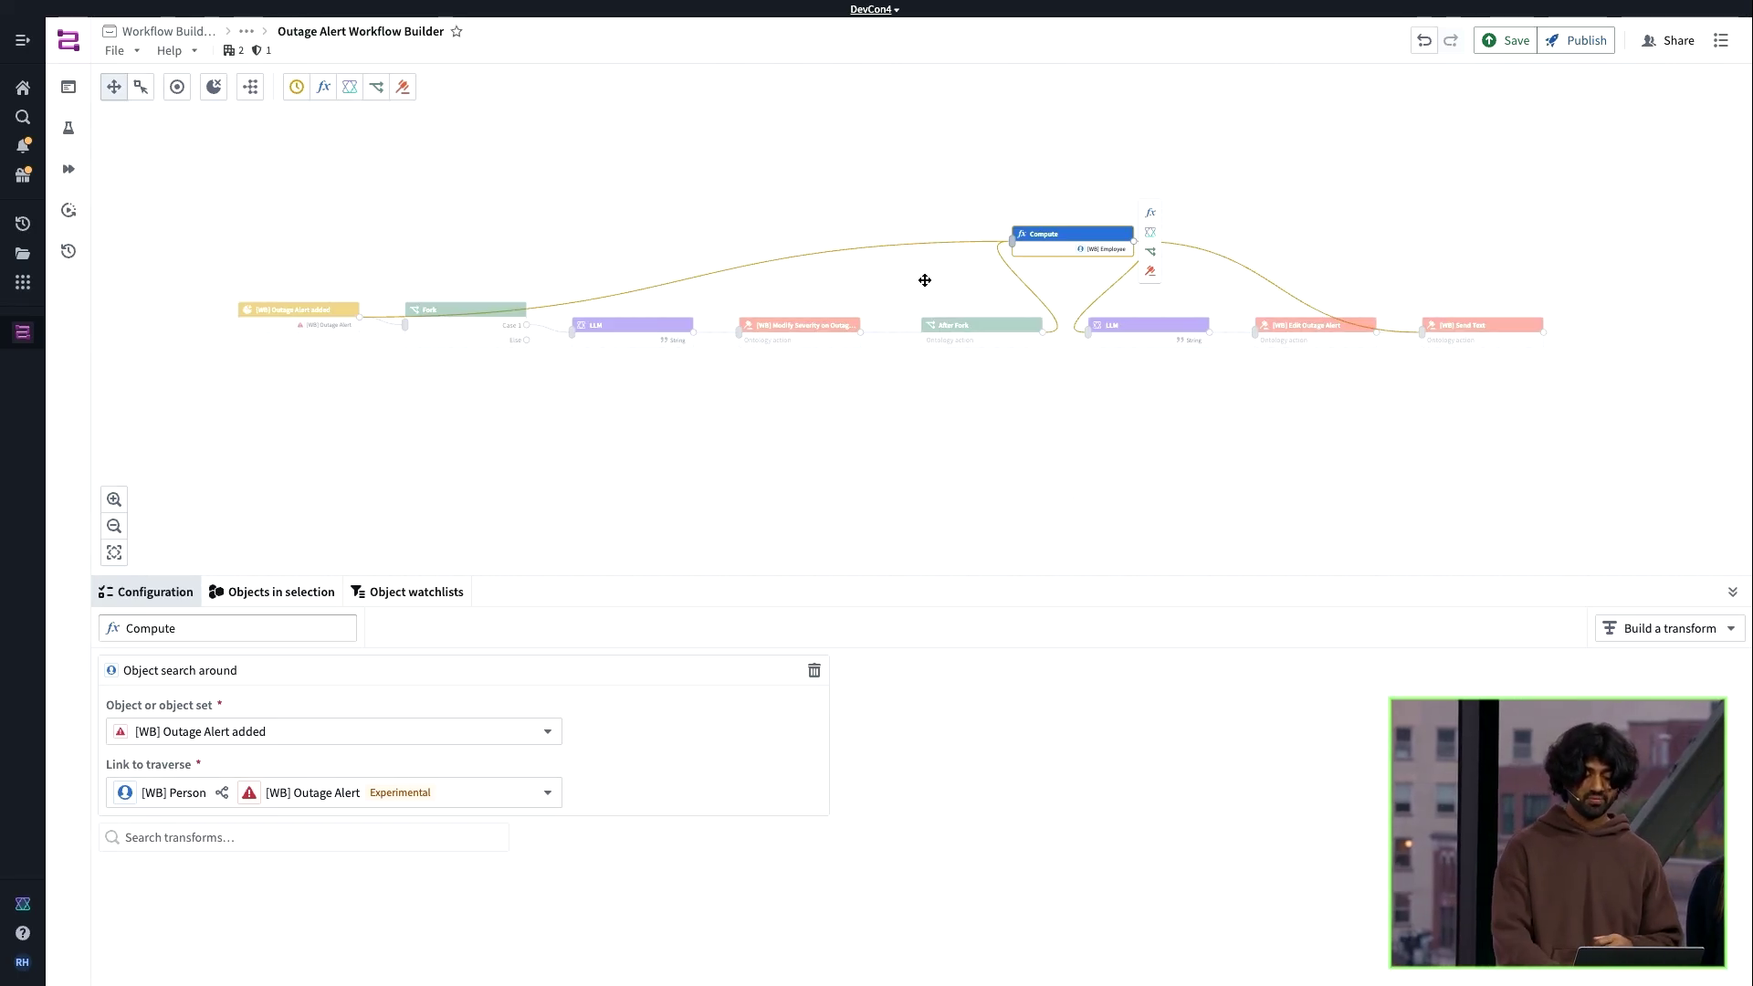
{"action": "left_click", "coordinate": [1109, 344]}
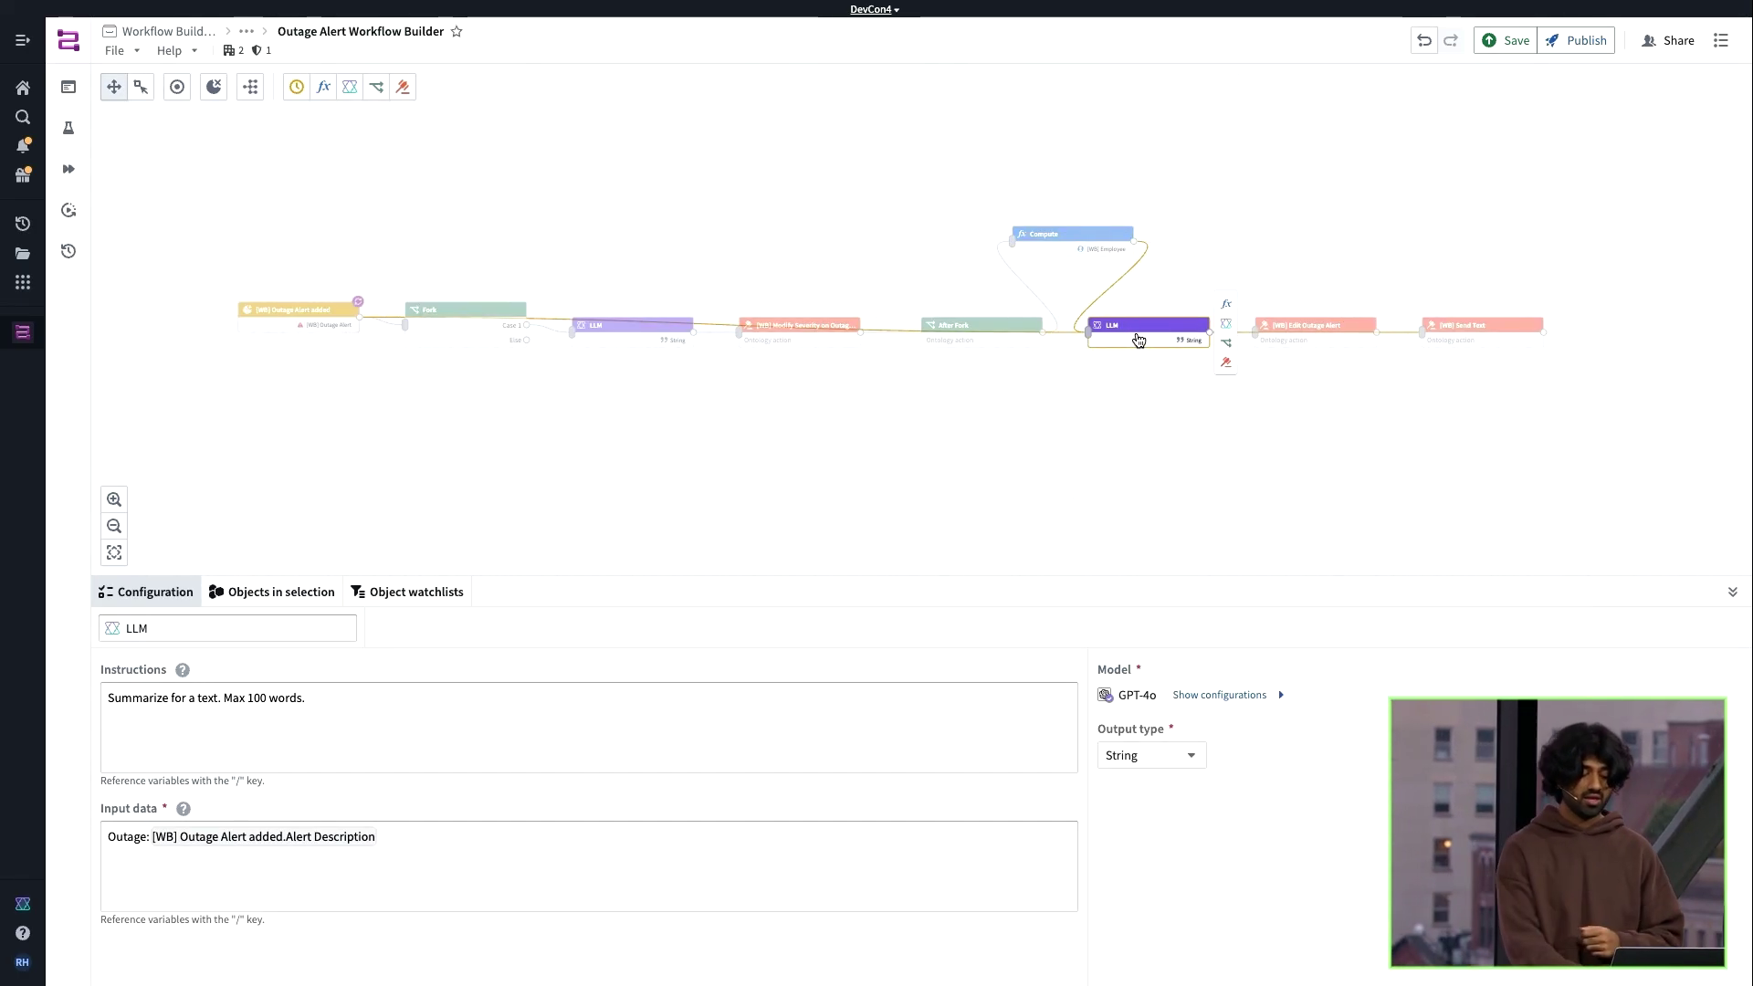
{"action": "left_click", "coordinate": [1465, 338]}
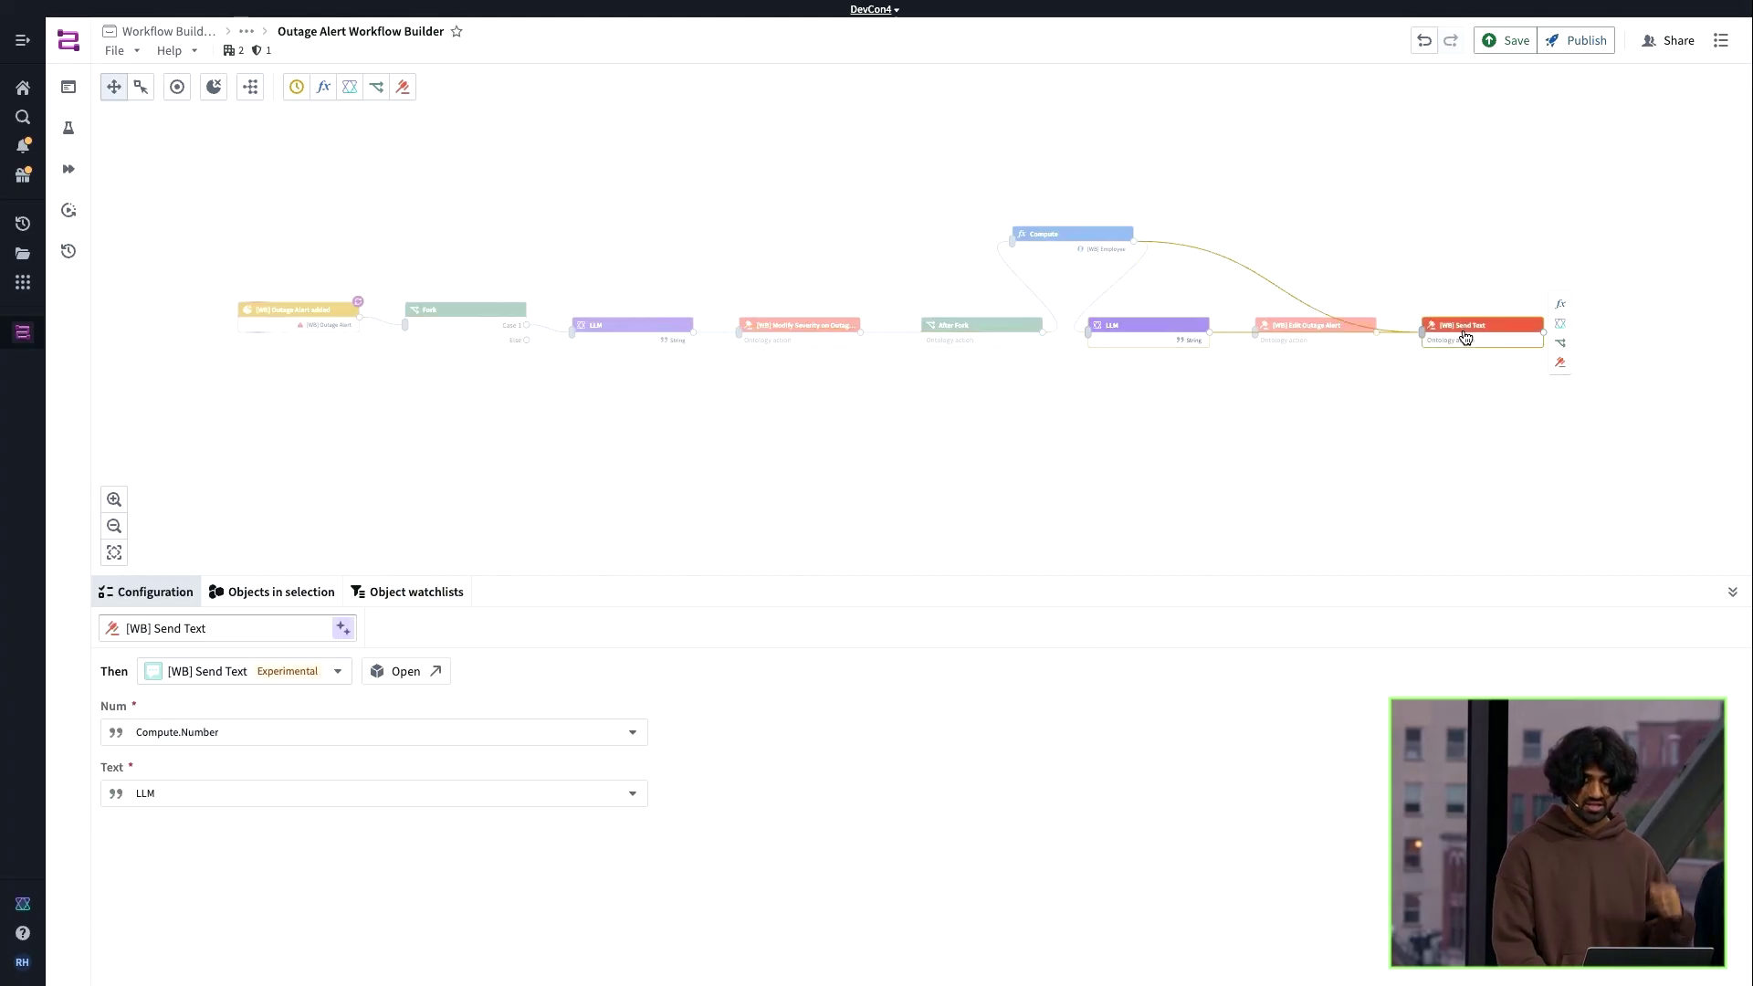
{"action": "left_click", "coordinate": [1357, 285]}
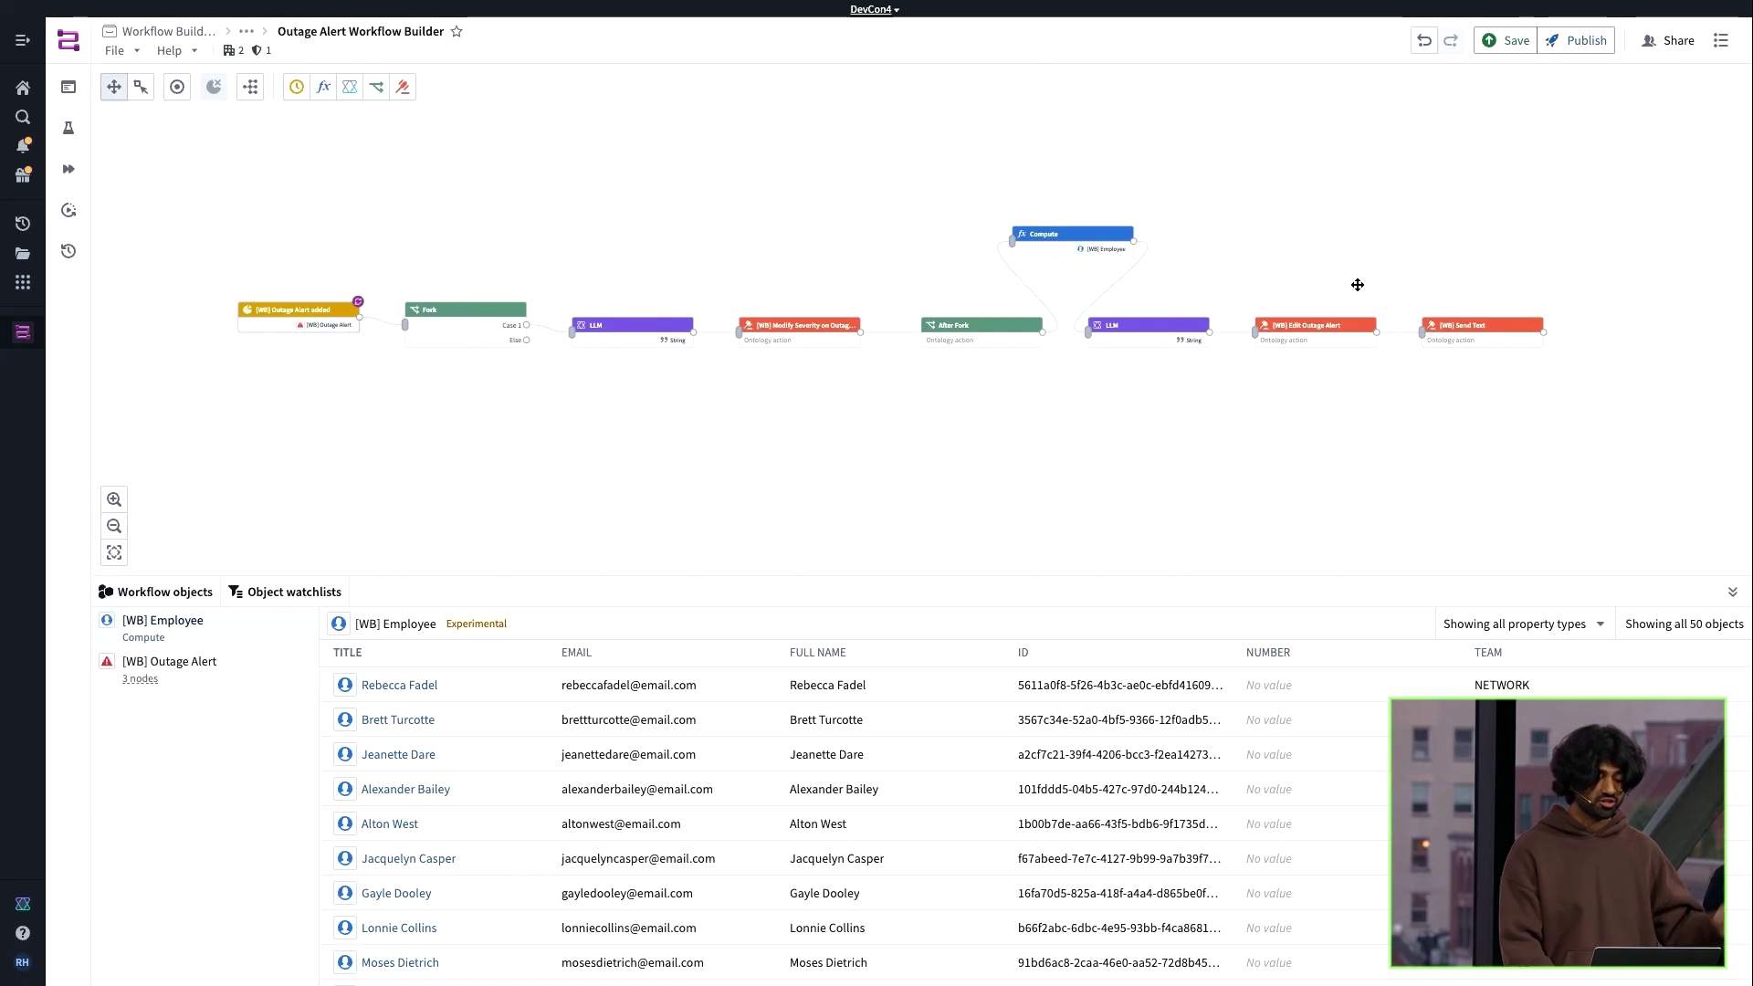
{"action": "mouse_move", "coordinate": [354, 304]}
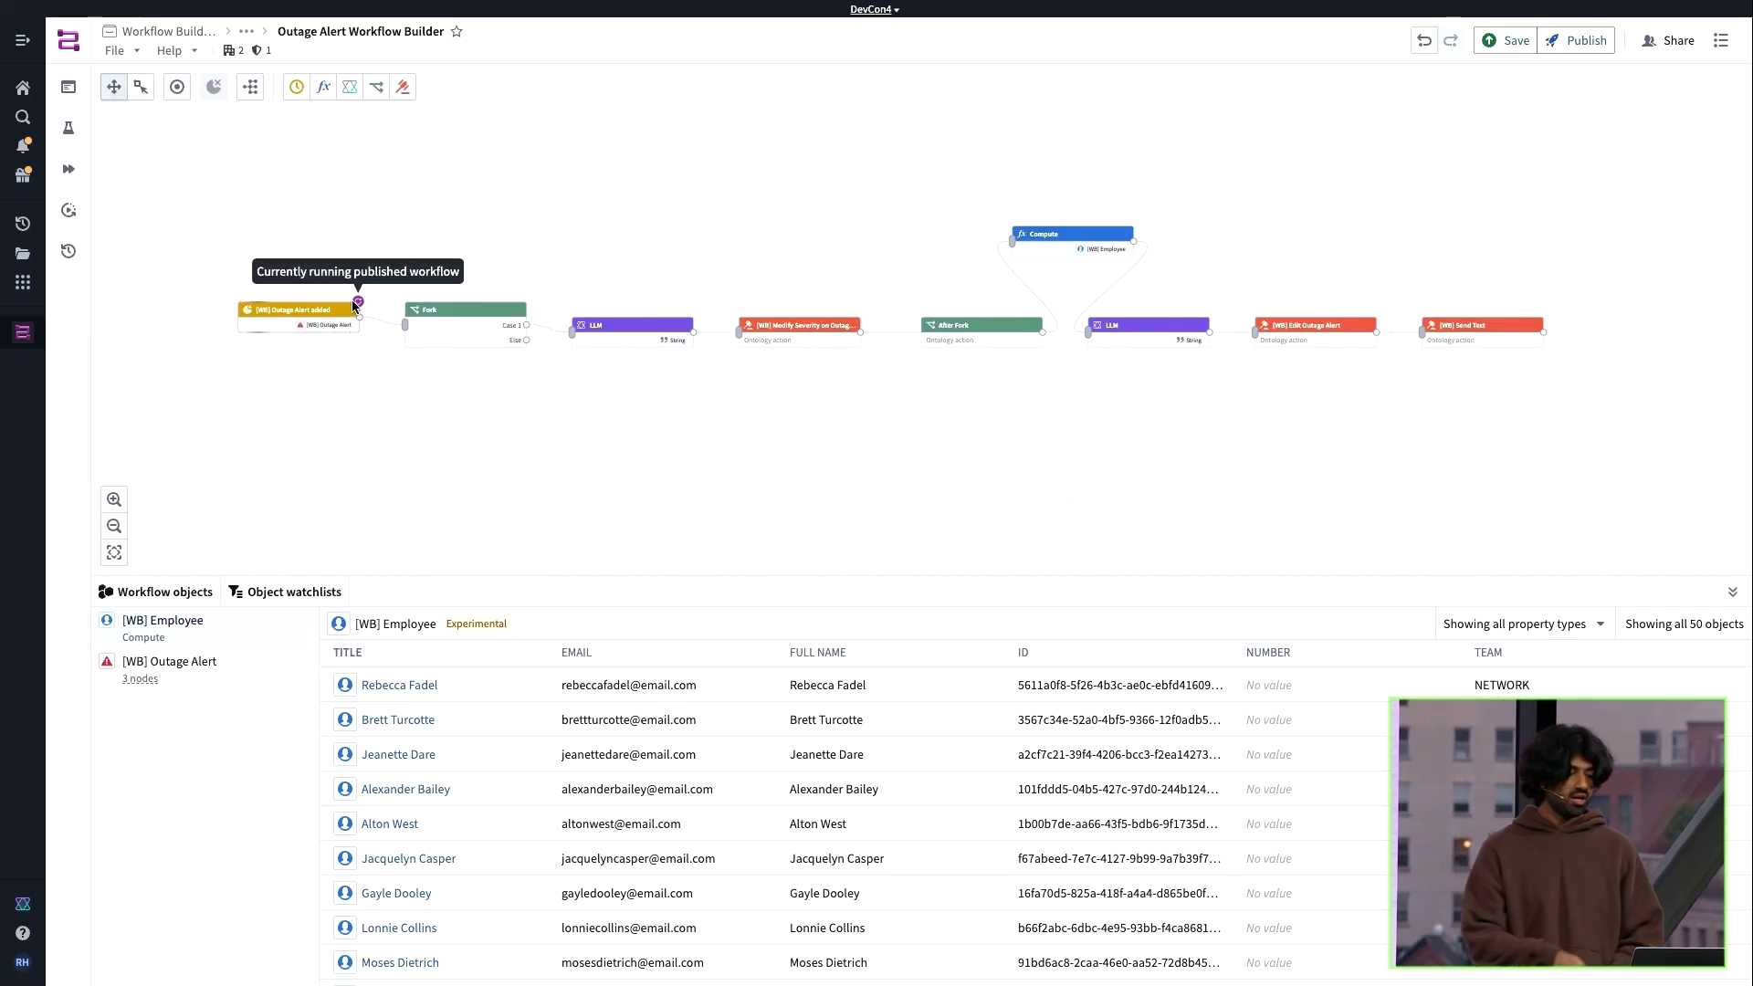
{"action": "left_click_drag", "start_coordinate": [367, 374], "coordinate": [551, 403]}
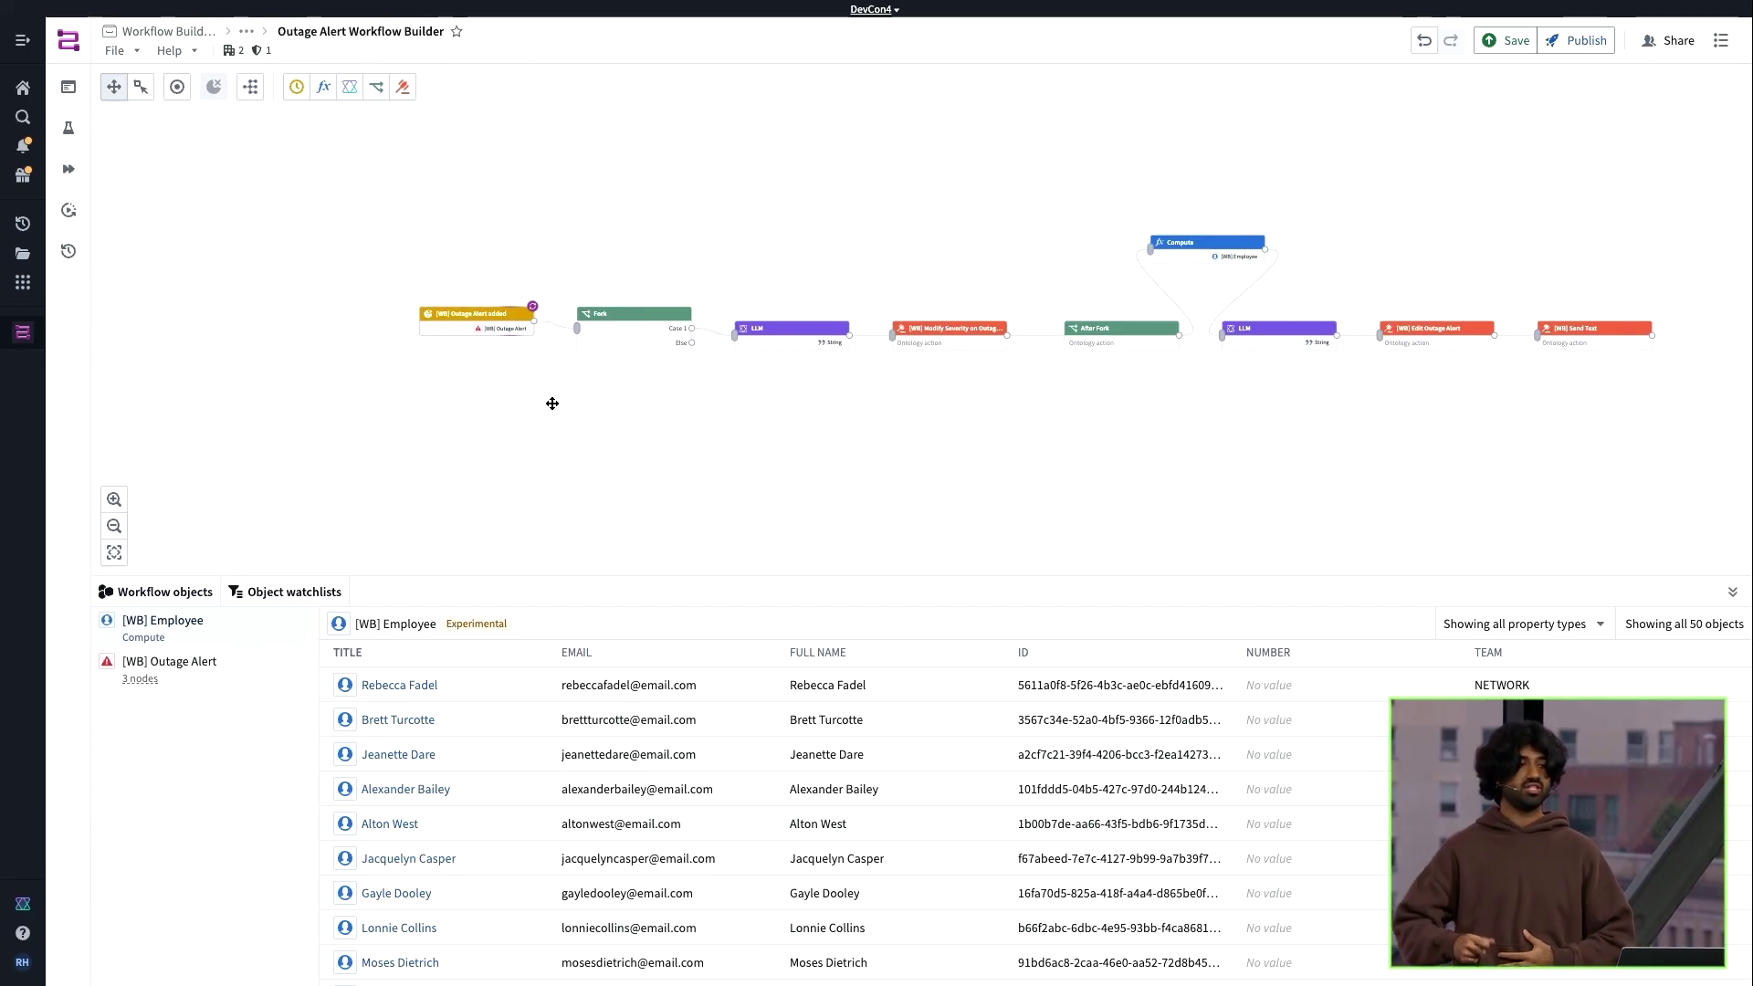
Start a test run of the trigger on a DATABASE OUTAGE alert
{"action": "left_click", "coordinate": [69, 128]}
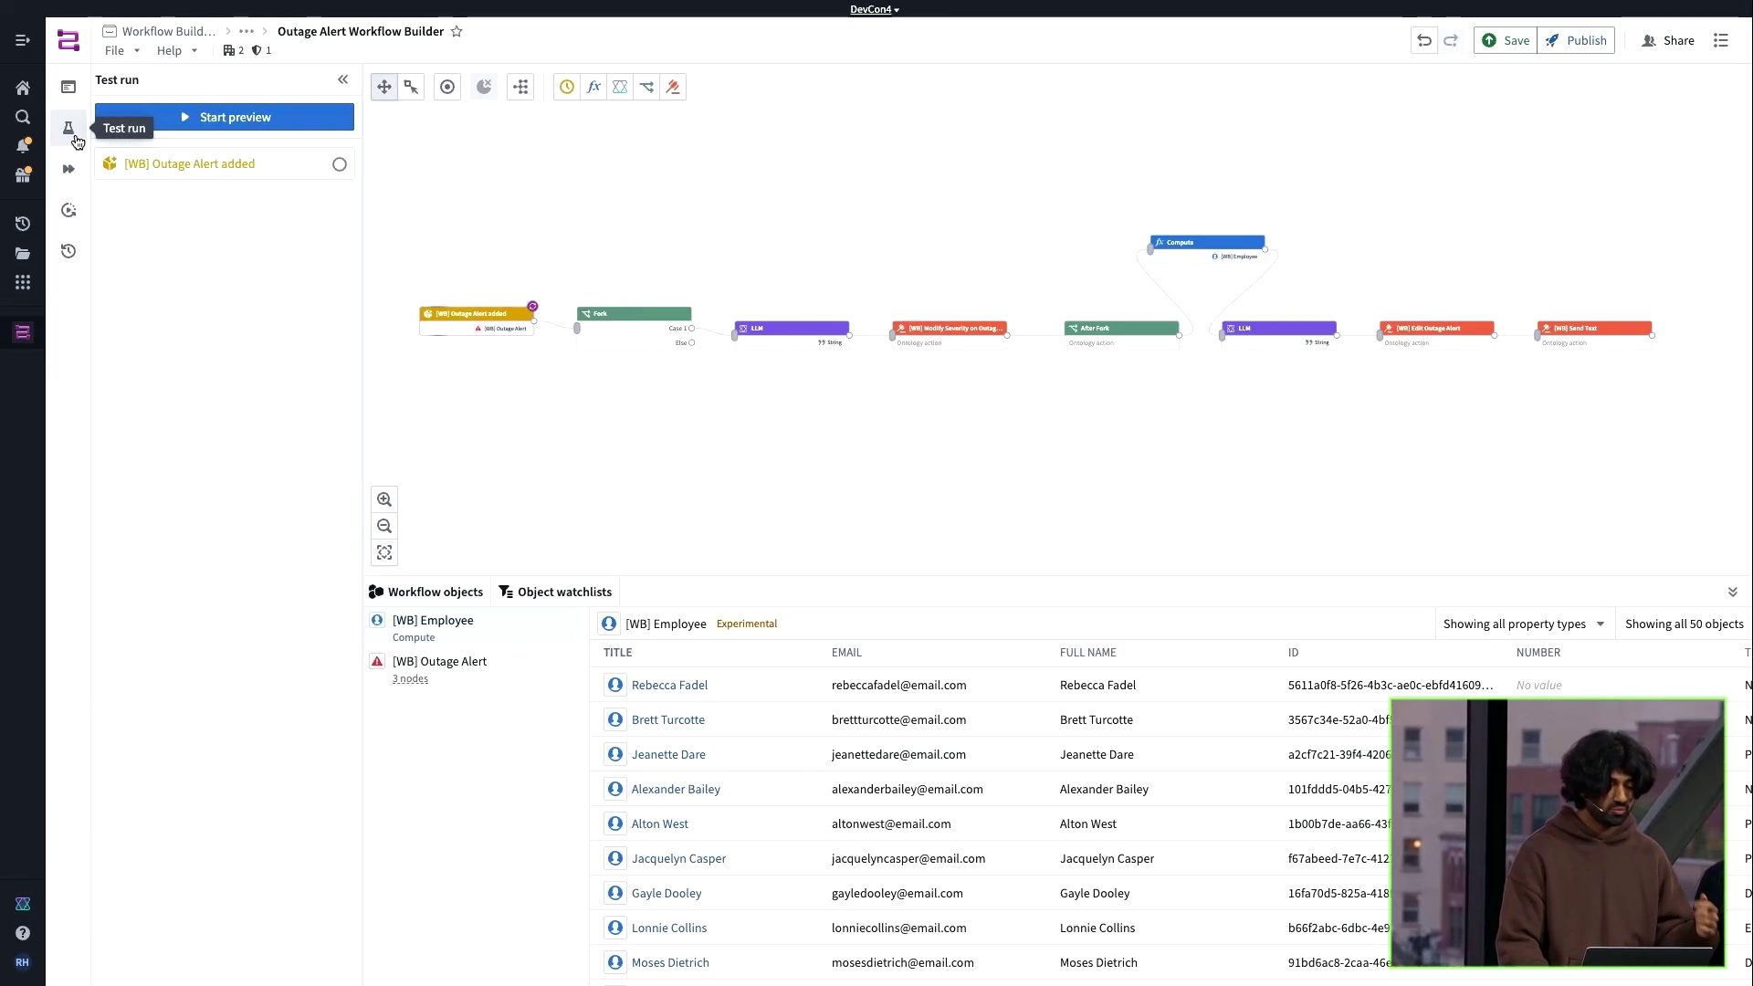
{"action": "left_click", "coordinate": [174, 170]}
{"action": "left_click", "coordinate": [183, 114]}
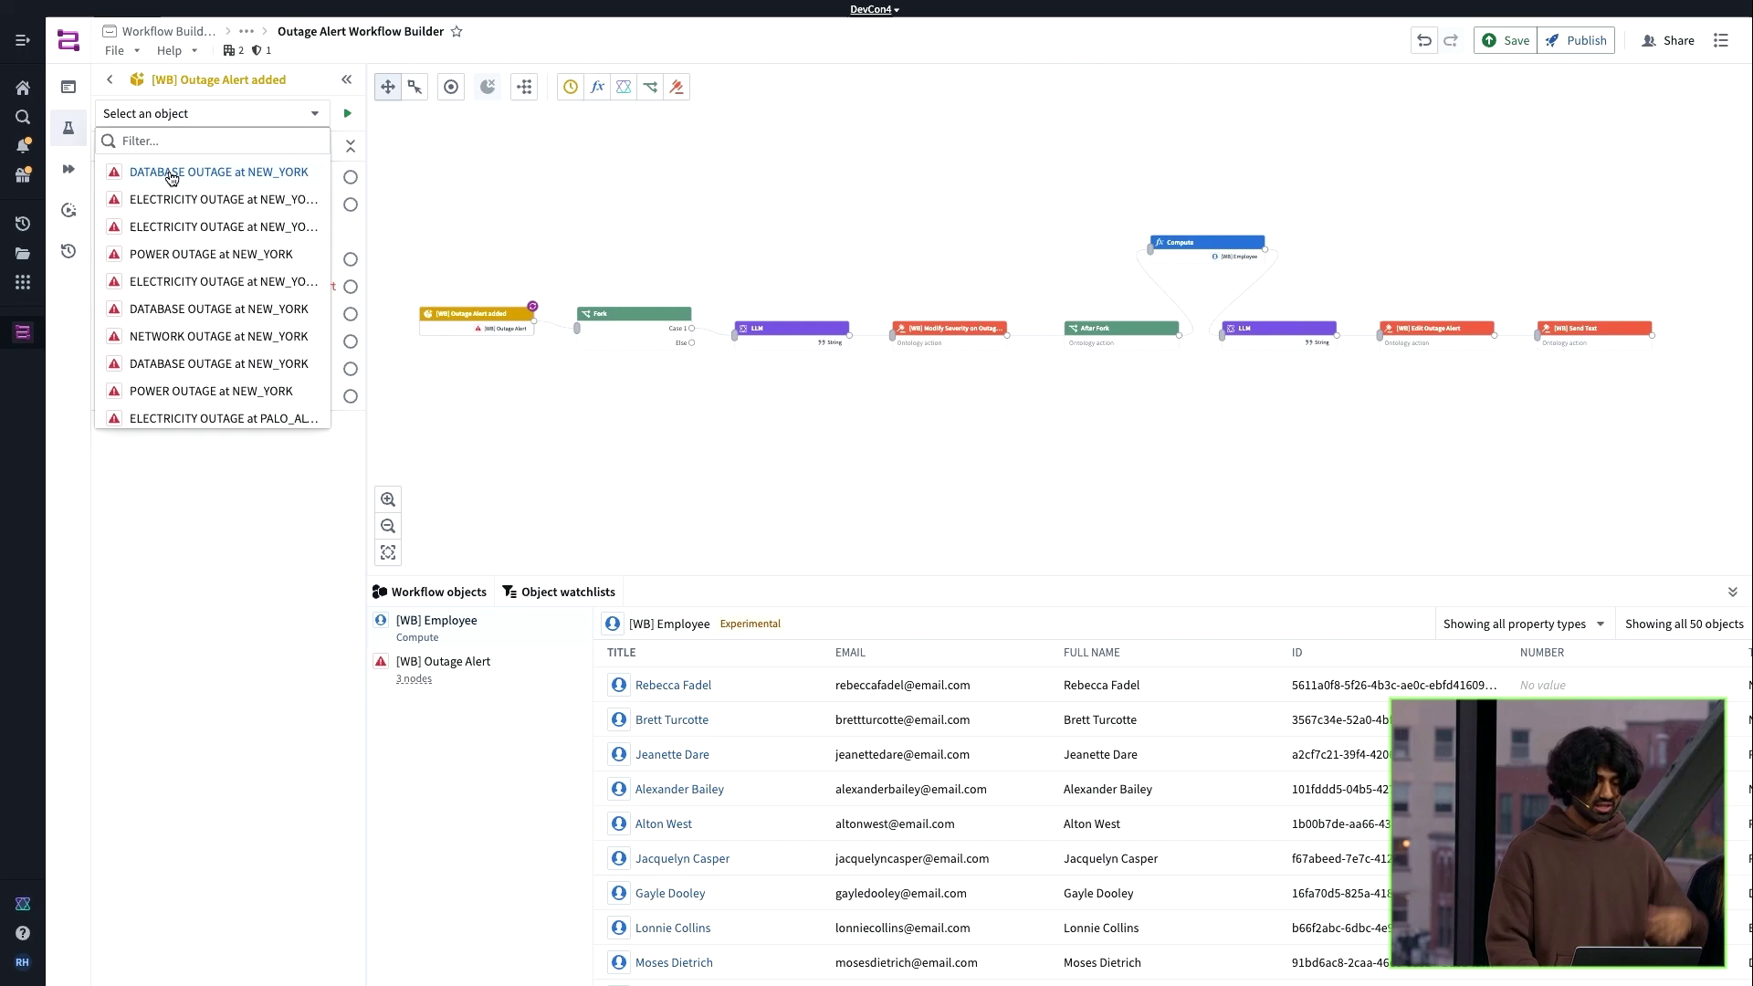
{"action": "left_click", "coordinate": [164, 172]}
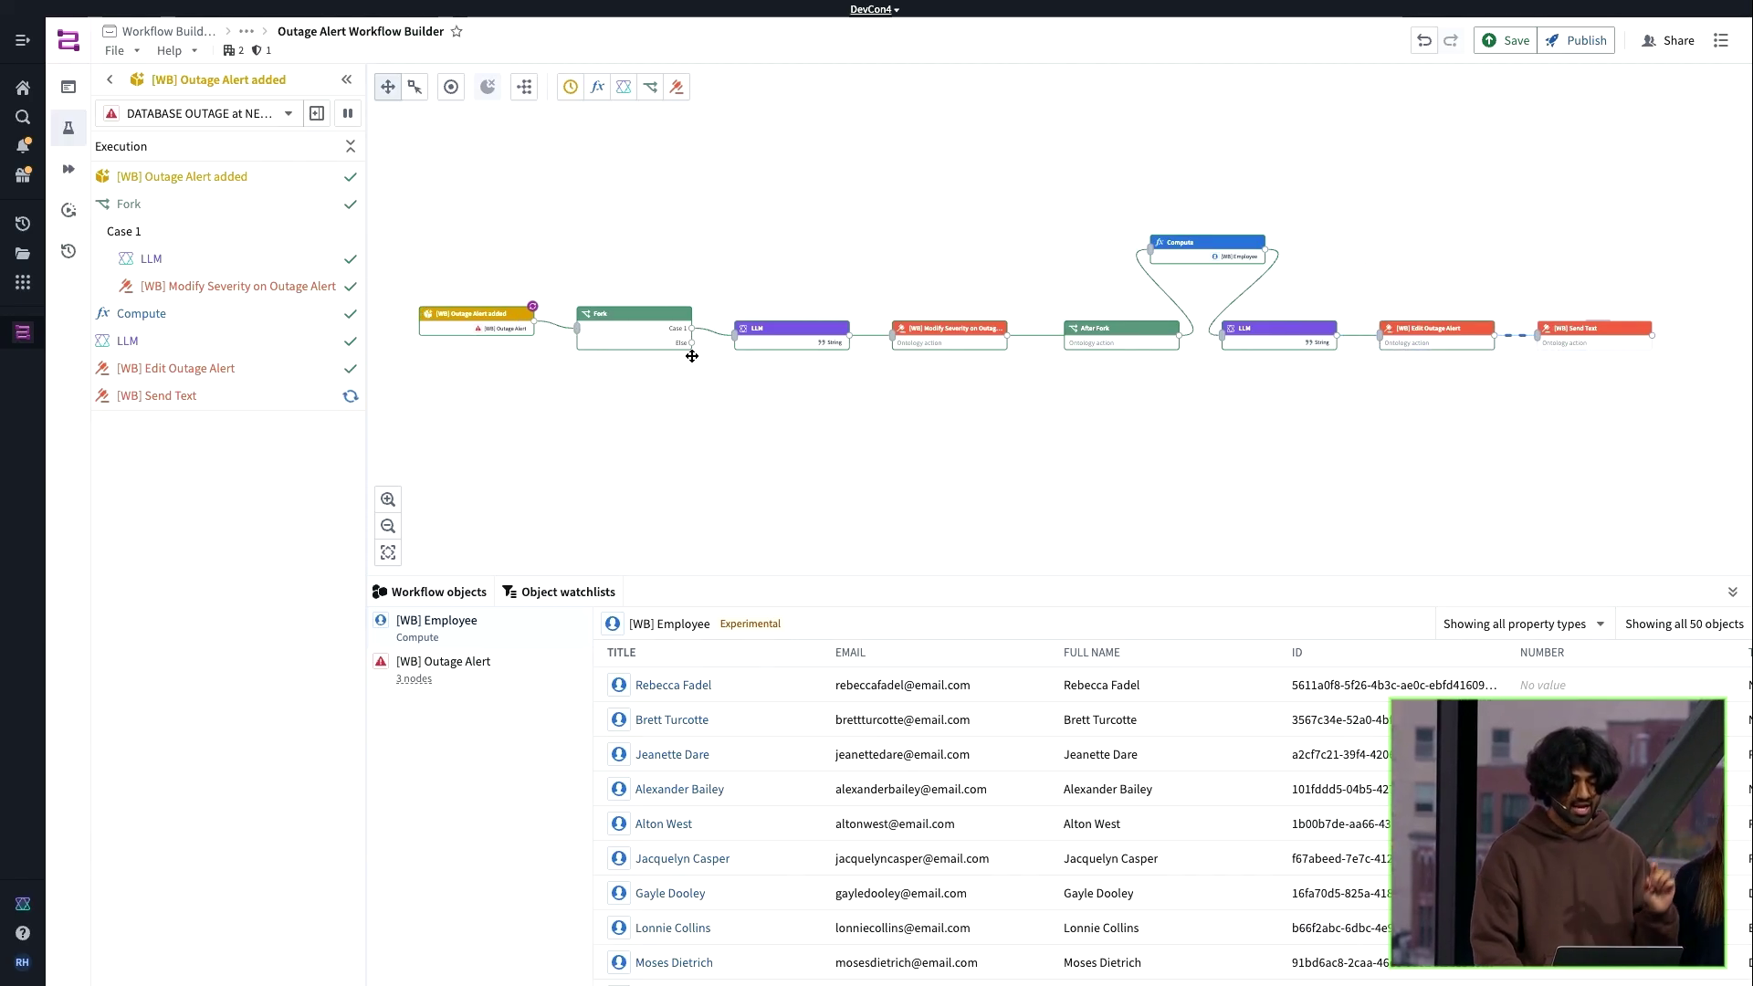
Check the test outputs, confirming the edited alert has severity MED and an LLM summary
{"action": "left_click", "coordinate": [1577, 338]}
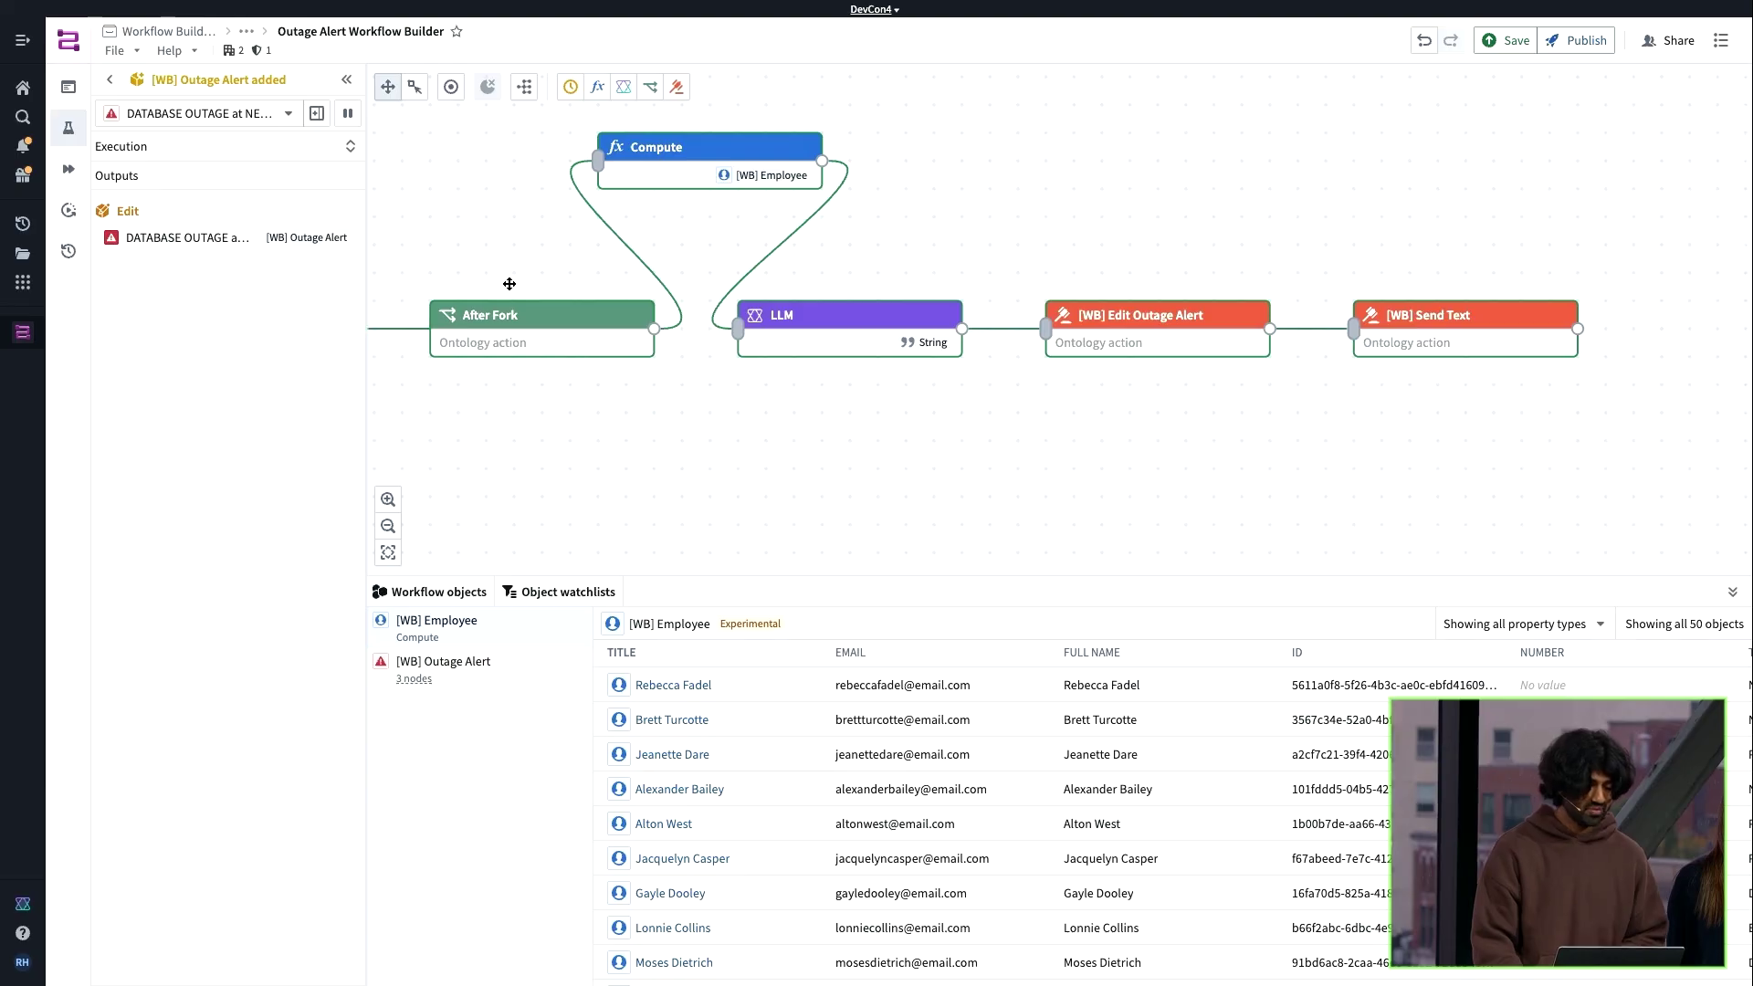
{"action": "left_click", "coordinate": [208, 243]}
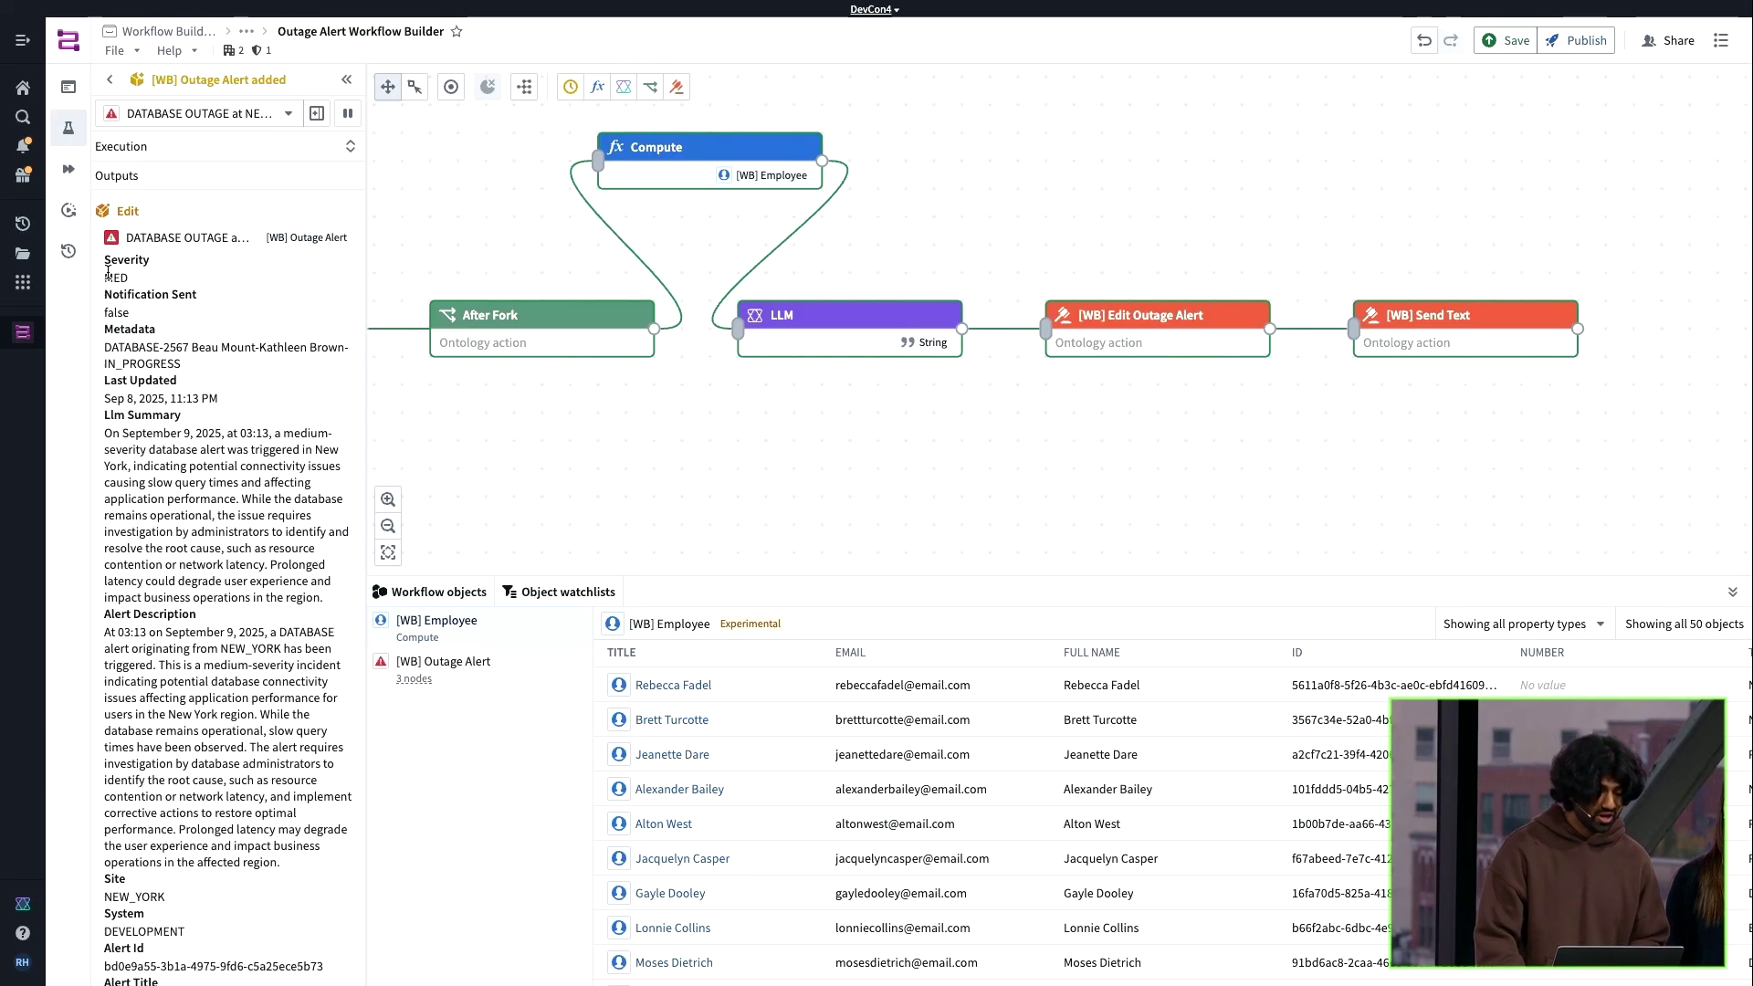
{"action": "left_click_drag", "start_coordinate": [103, 279], "coordinate": [131, 283]}
{"action": "left_click", "coordinate": [135, 464]}
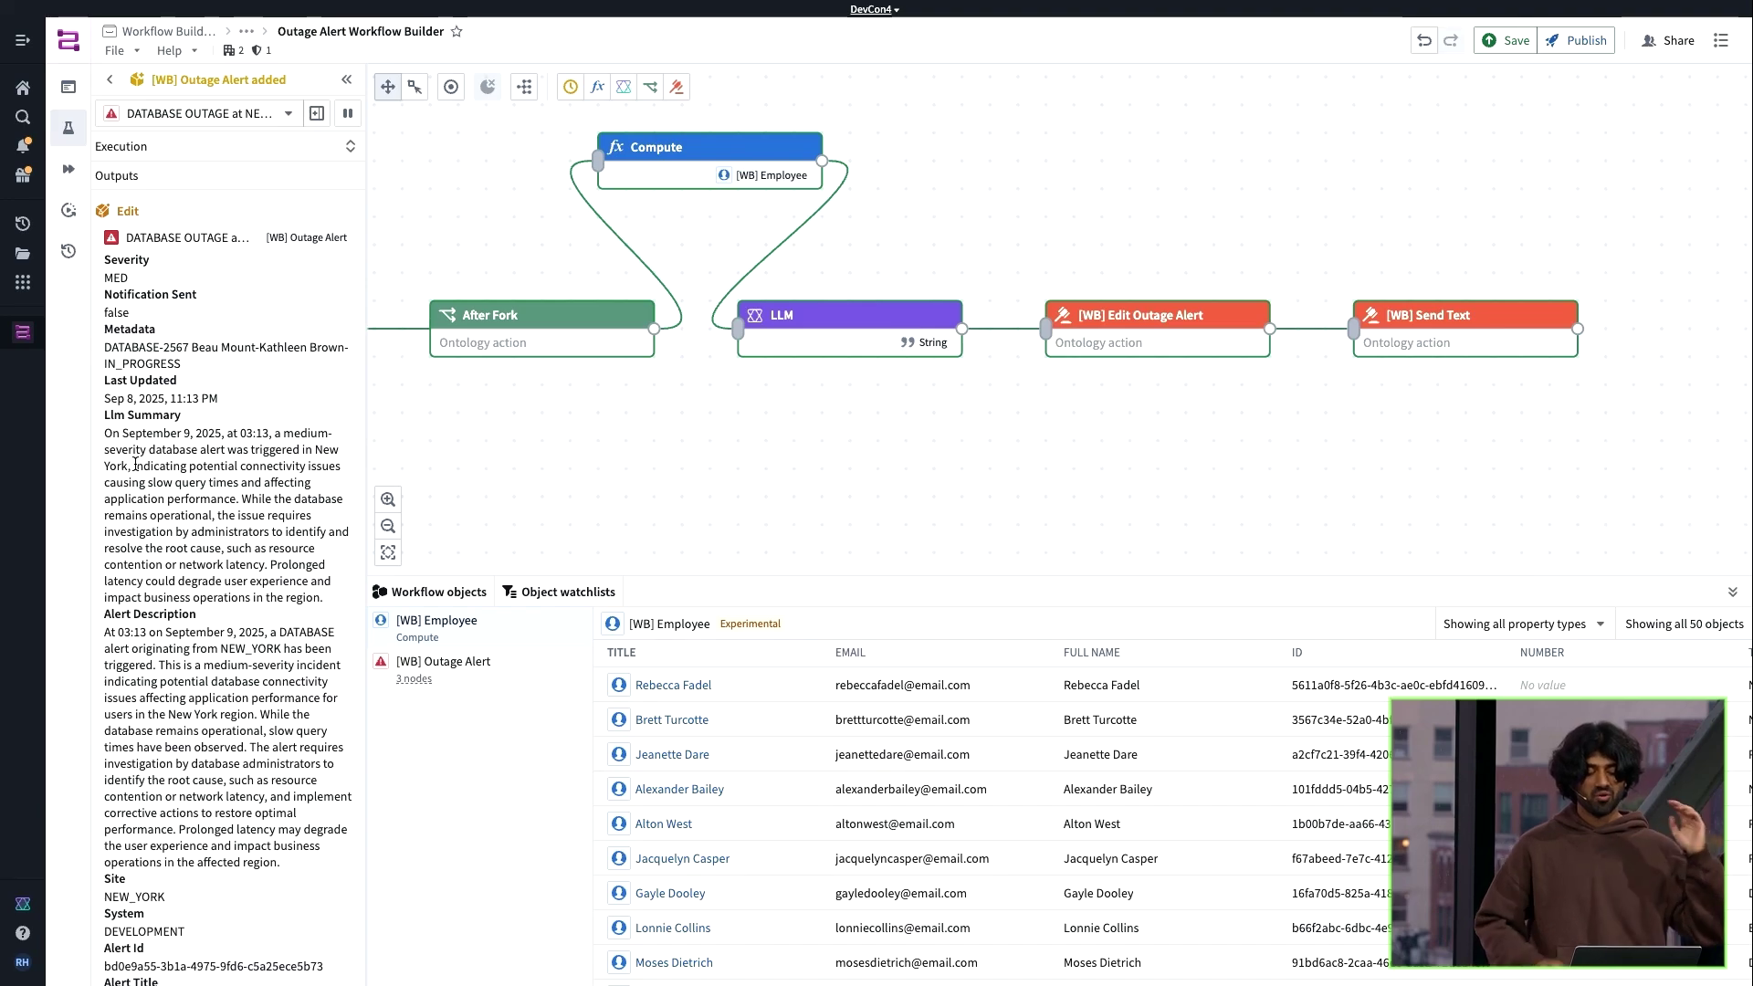
{"action": "scroll", "coordinate": [830, 215], "scroll_direction": "down", "scroll_amount": 5}
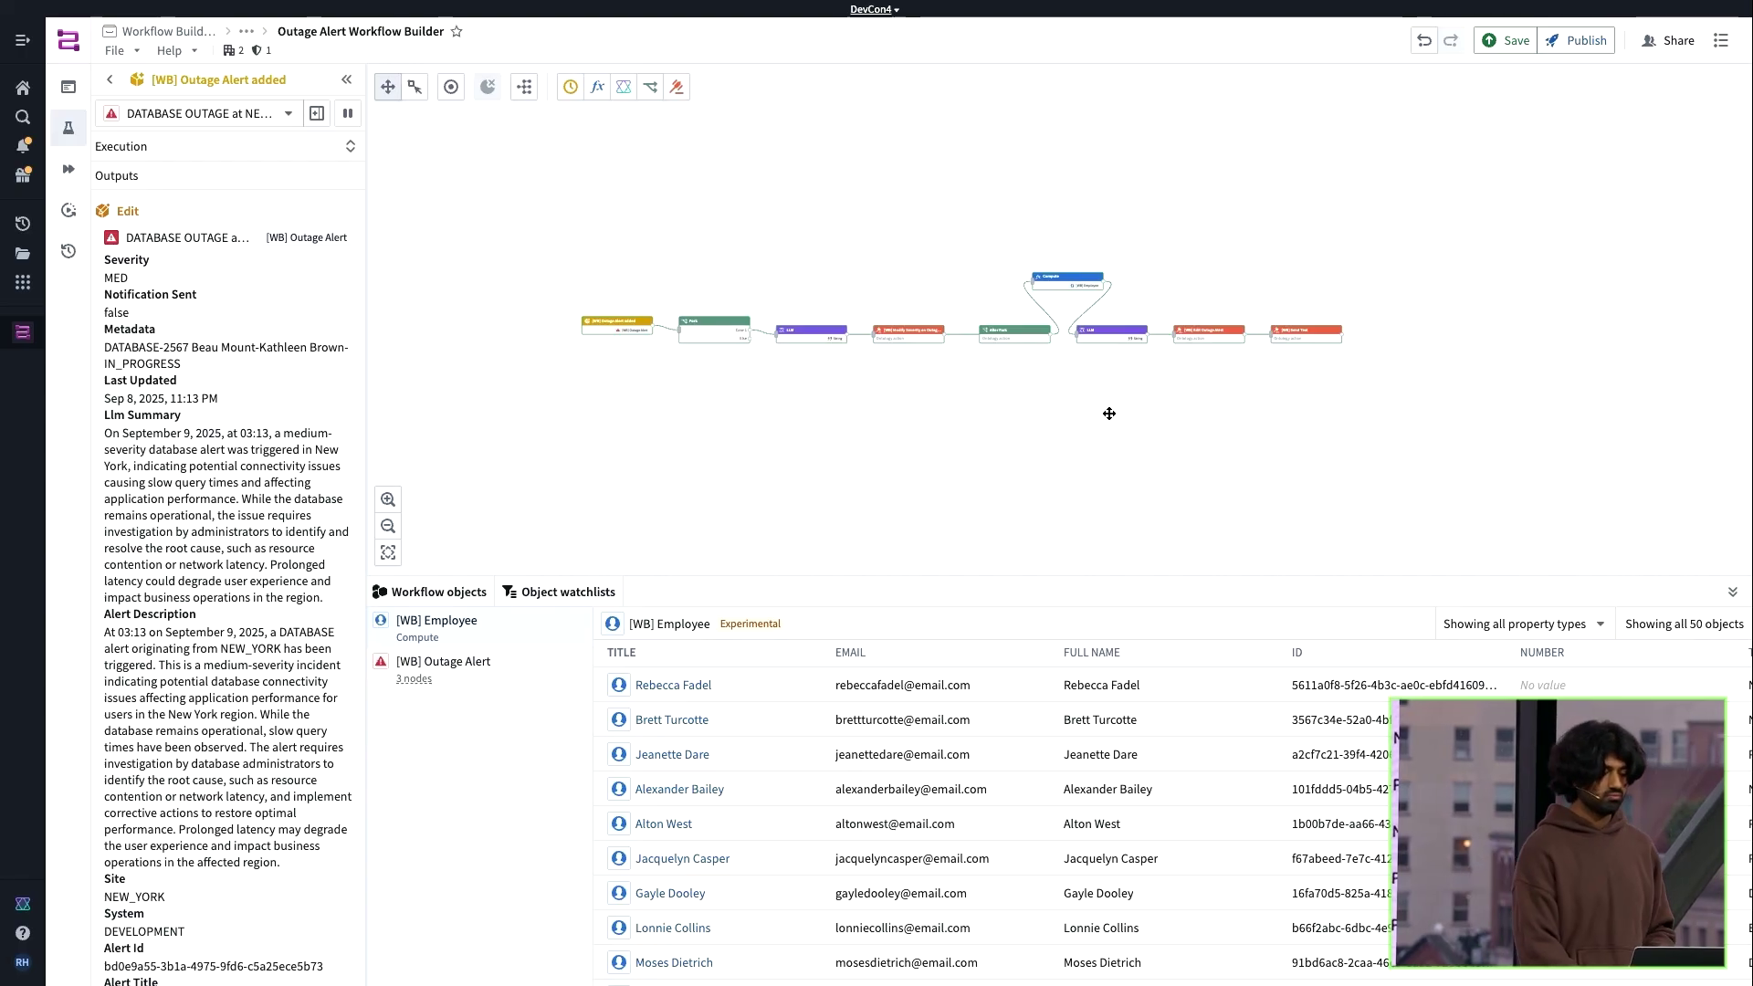
{"action": "mouse_move", "coordinate": [970, 4]}
{"action": "left_click", "coordinate": [842, 41]}
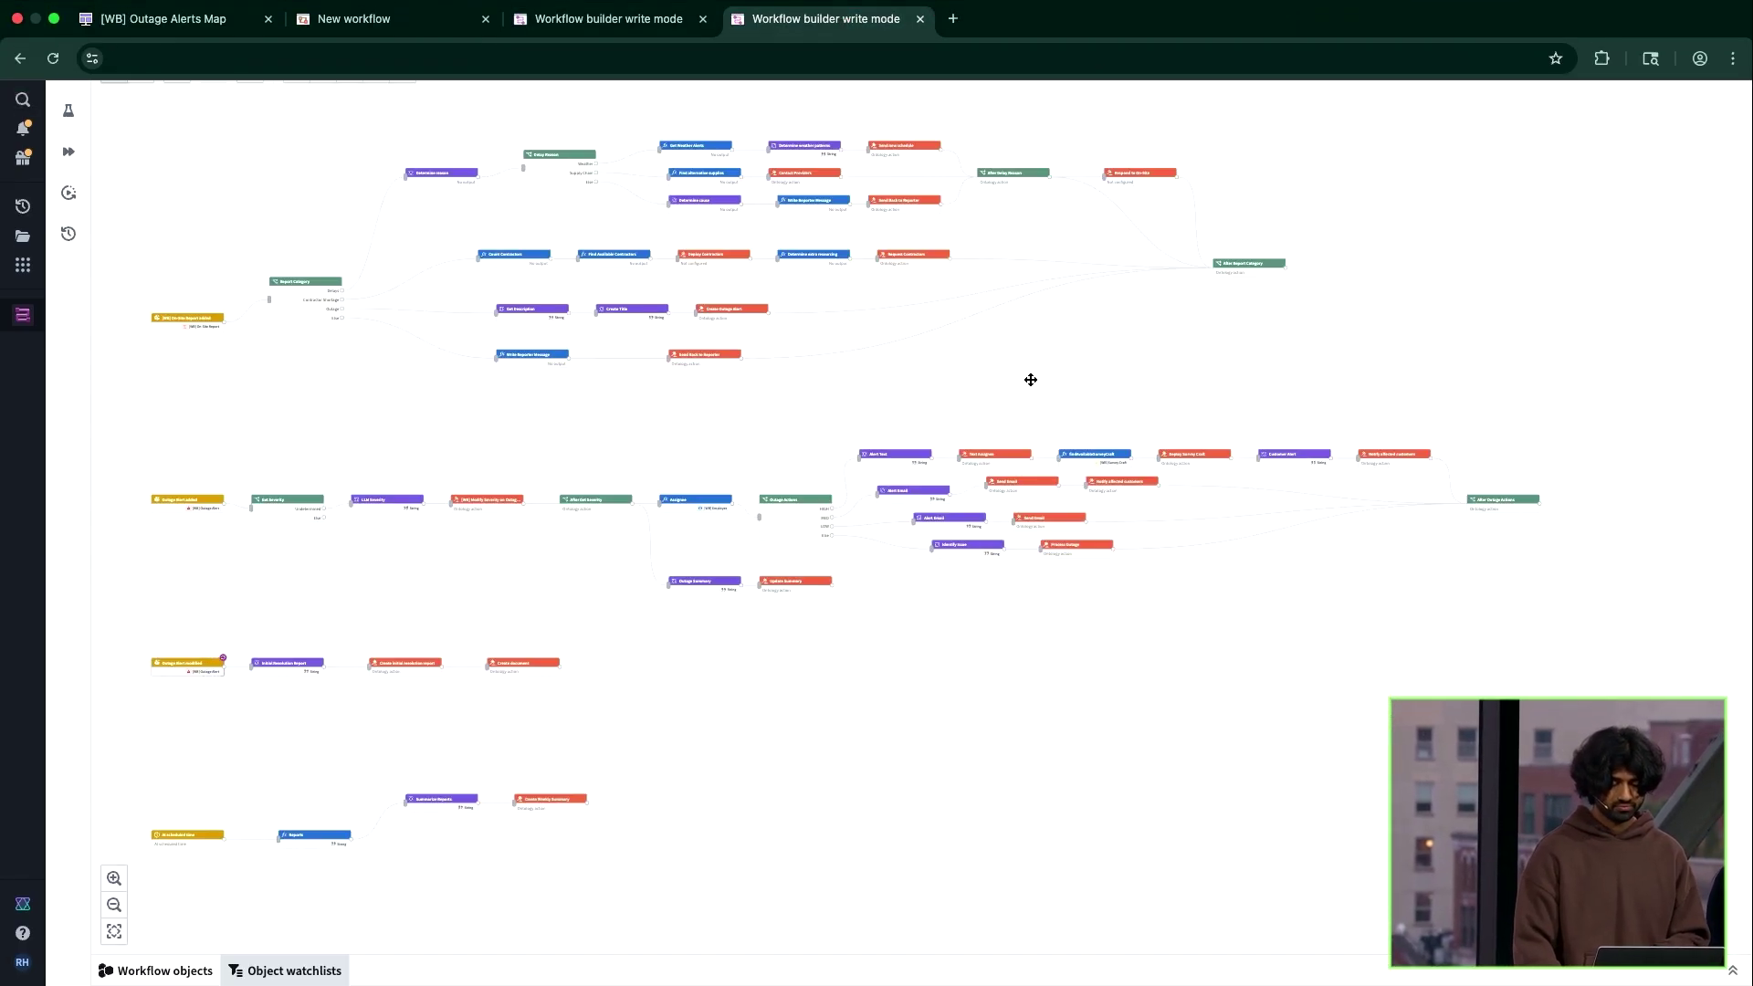
Pan and zoom the Power Supply Outage Tracking graph to inspect the On-Site Report and Outage Alert branches
{"action": "left_click_drag", "start_coordinate": [1030, 380], "coordinate": [1149, 371]}
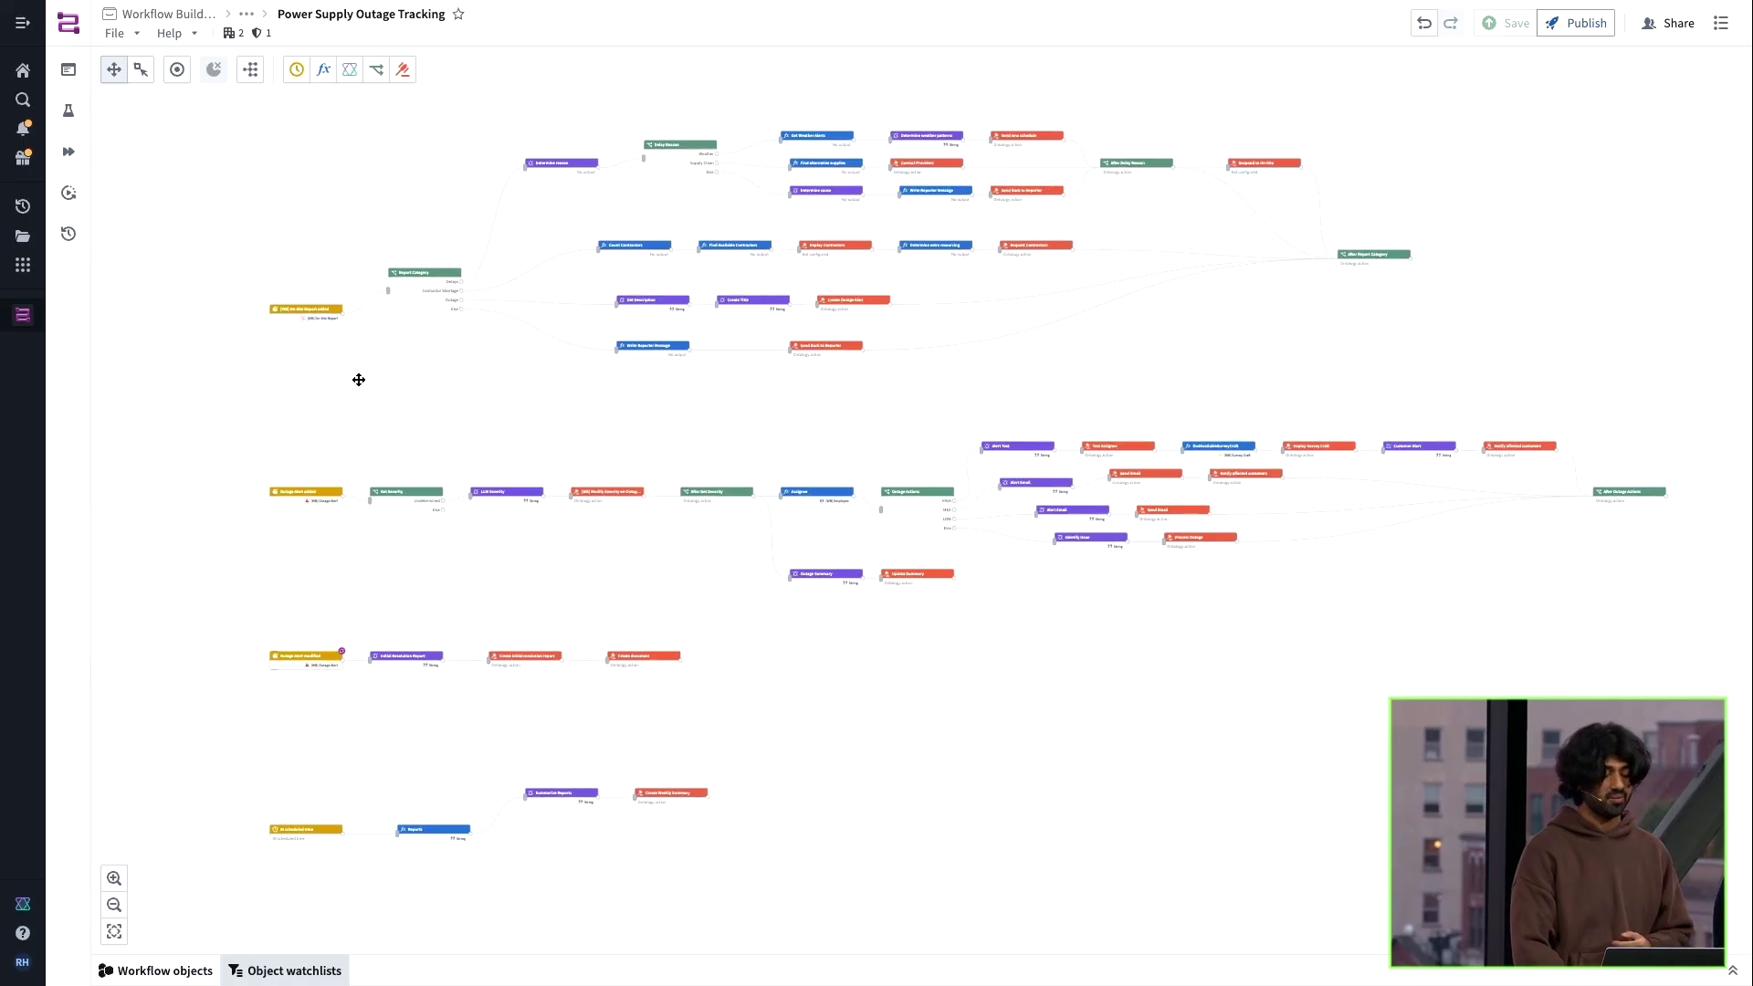
{"action": "scroll", "coordinate": [356, 380], "scroll_direction": "up", "scroll_amount": 3}
{"action": "left_click_drag", "start_coordinate": [466, 415], "coordinate": [478, 539]}
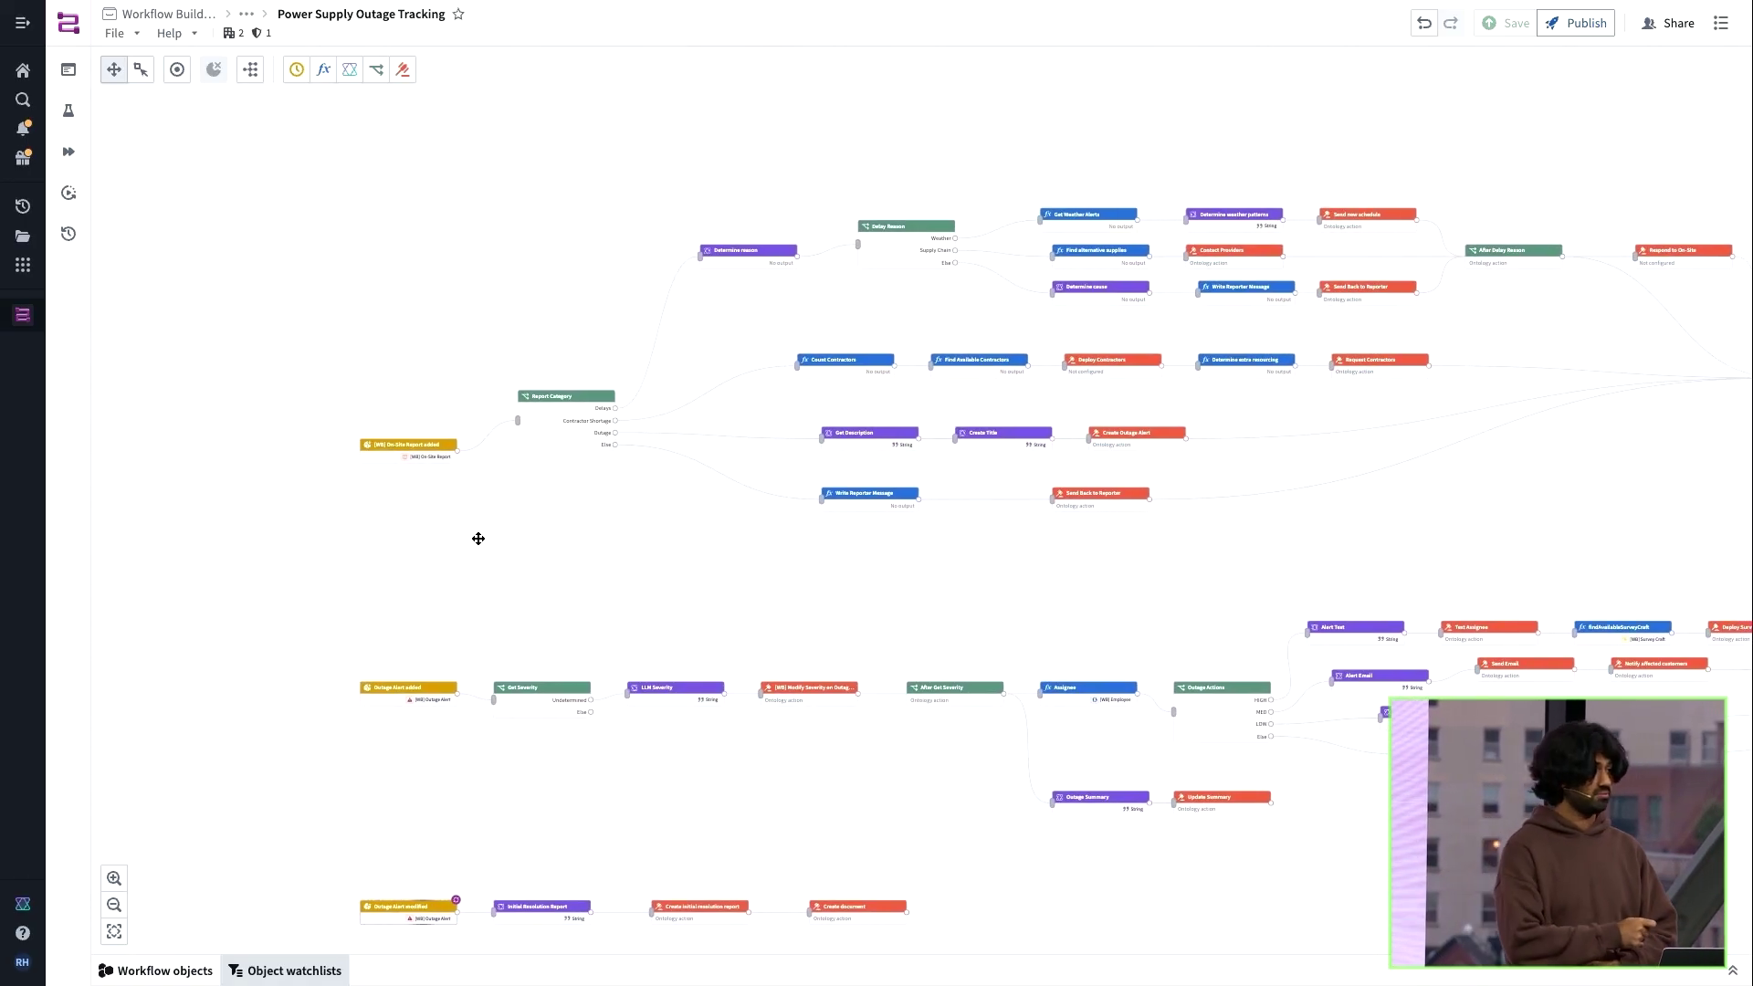
{"action": "scroll", "coordinate": [340, 372], "scroll_direction": "up", "scroll_amount": 5}
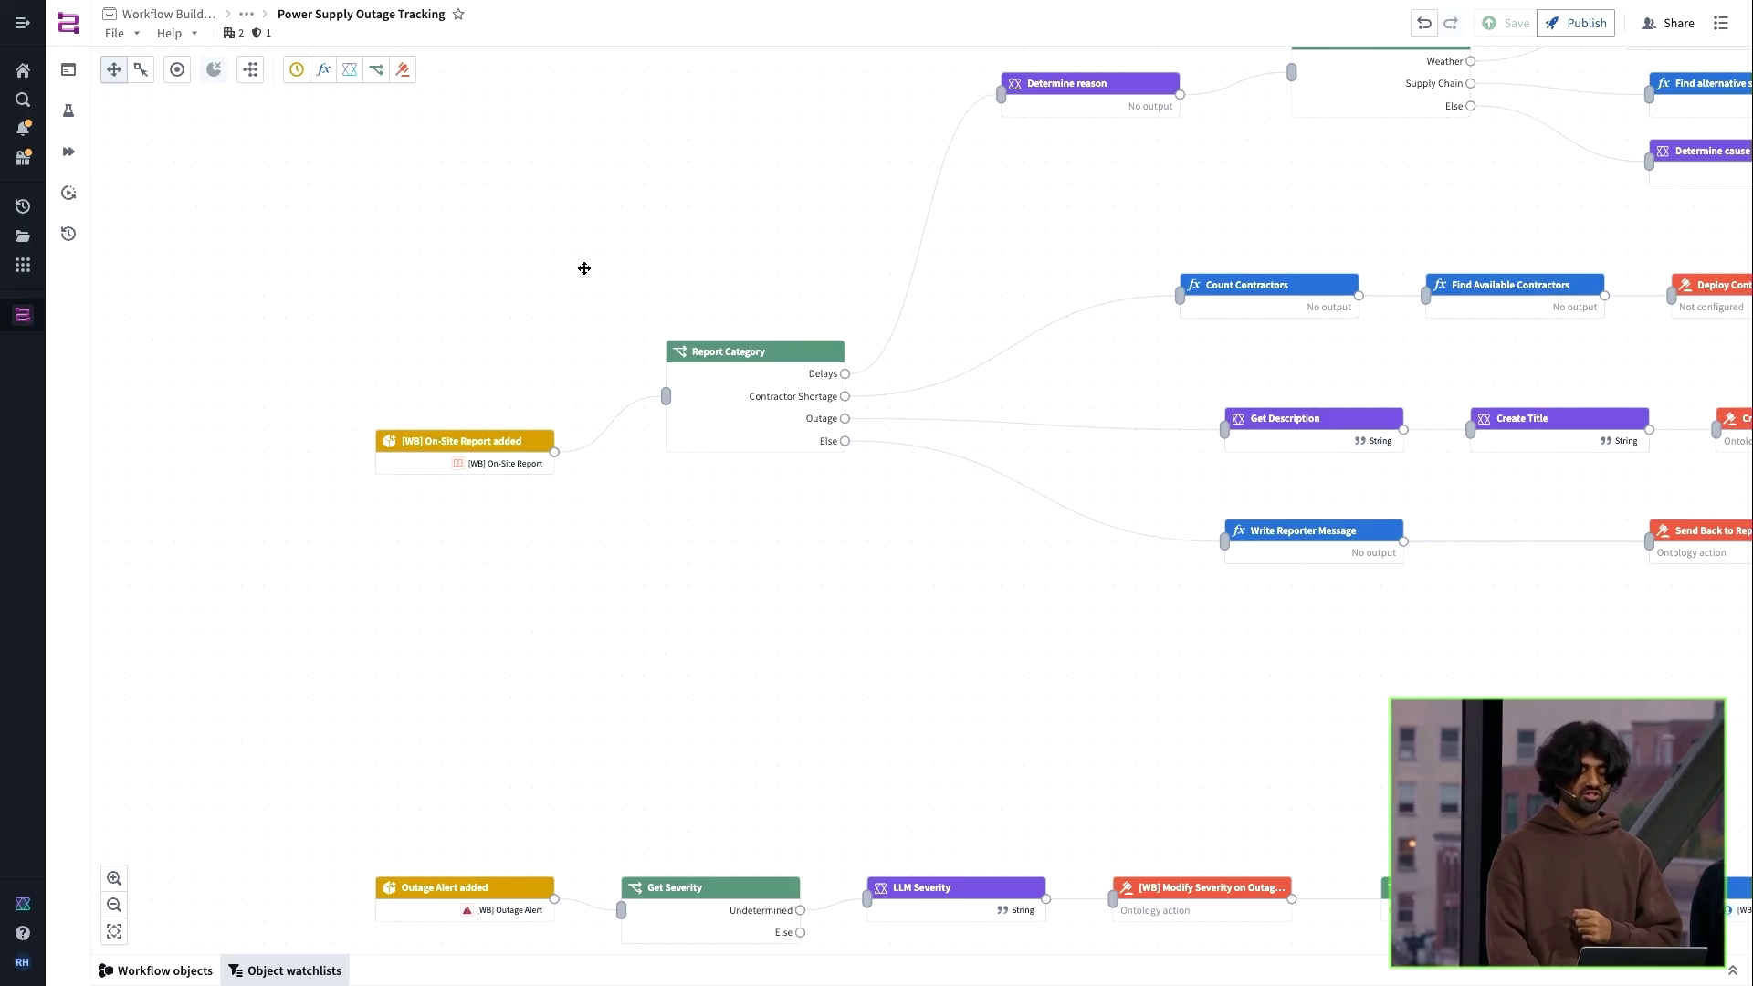
{"action": "left_click_drag", "start_coordinate": [584, 269], "coordinate": [327, 326]}
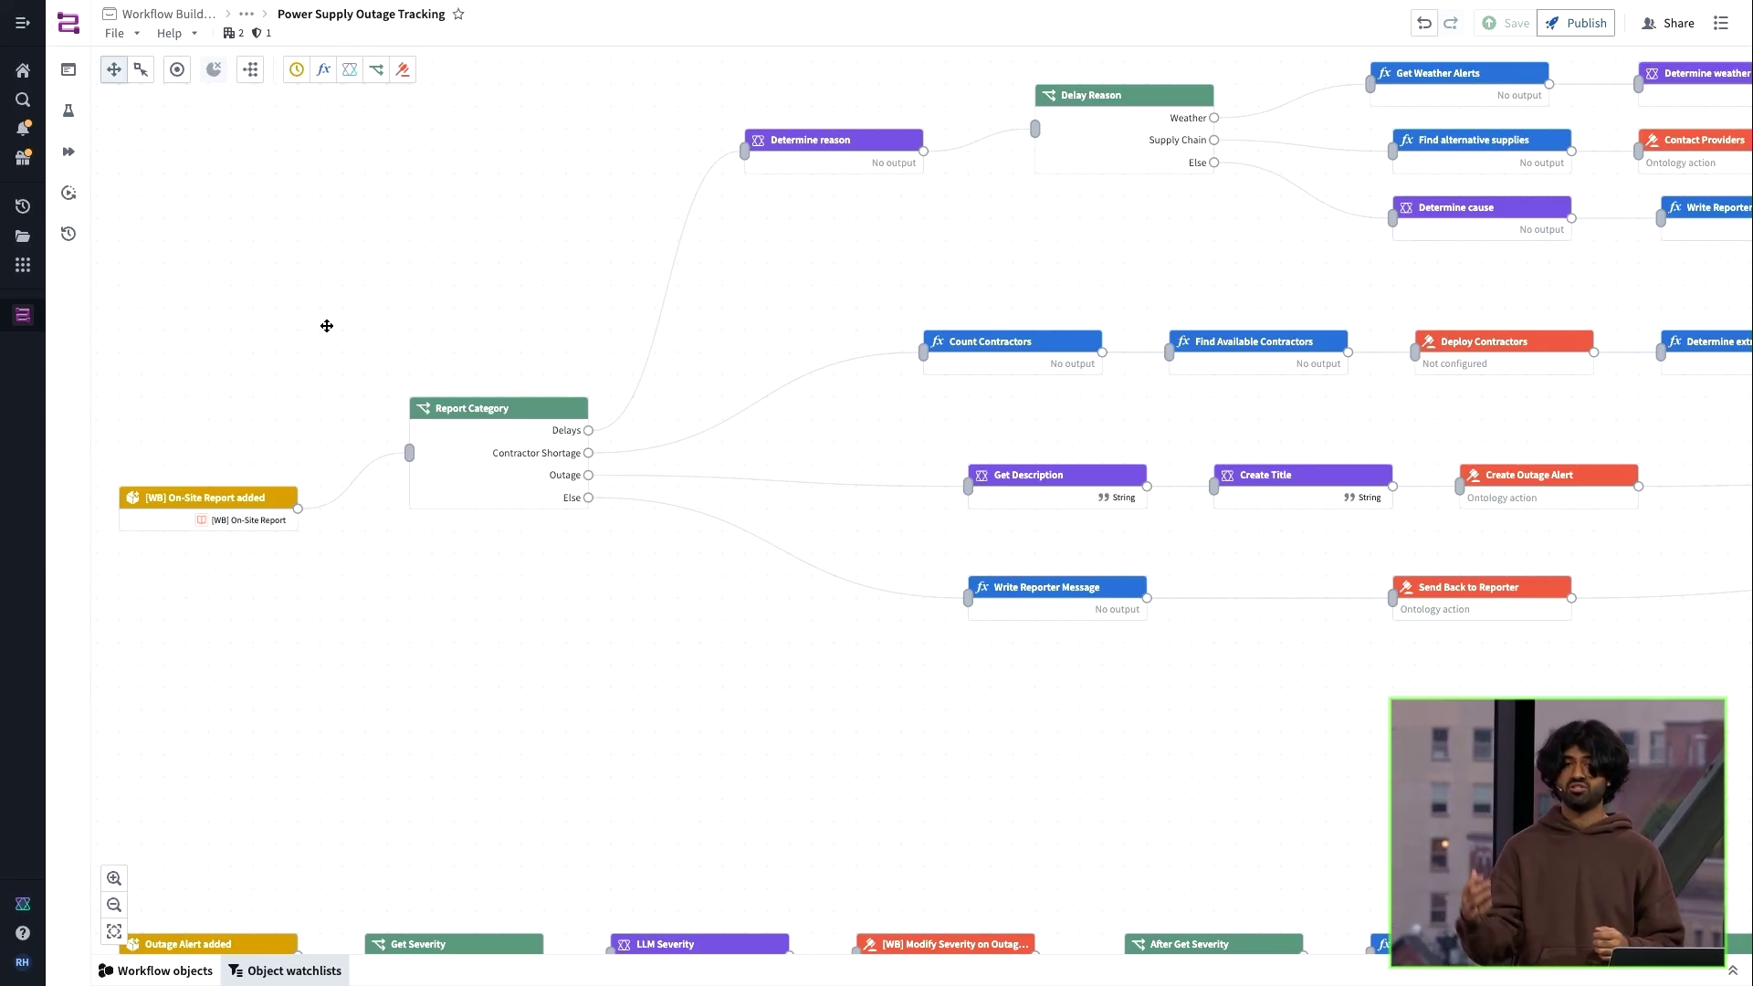
{"action": "scroll", "coordinate": [403, 409], "scroll_direction": "down", "scroll_amount": 5}
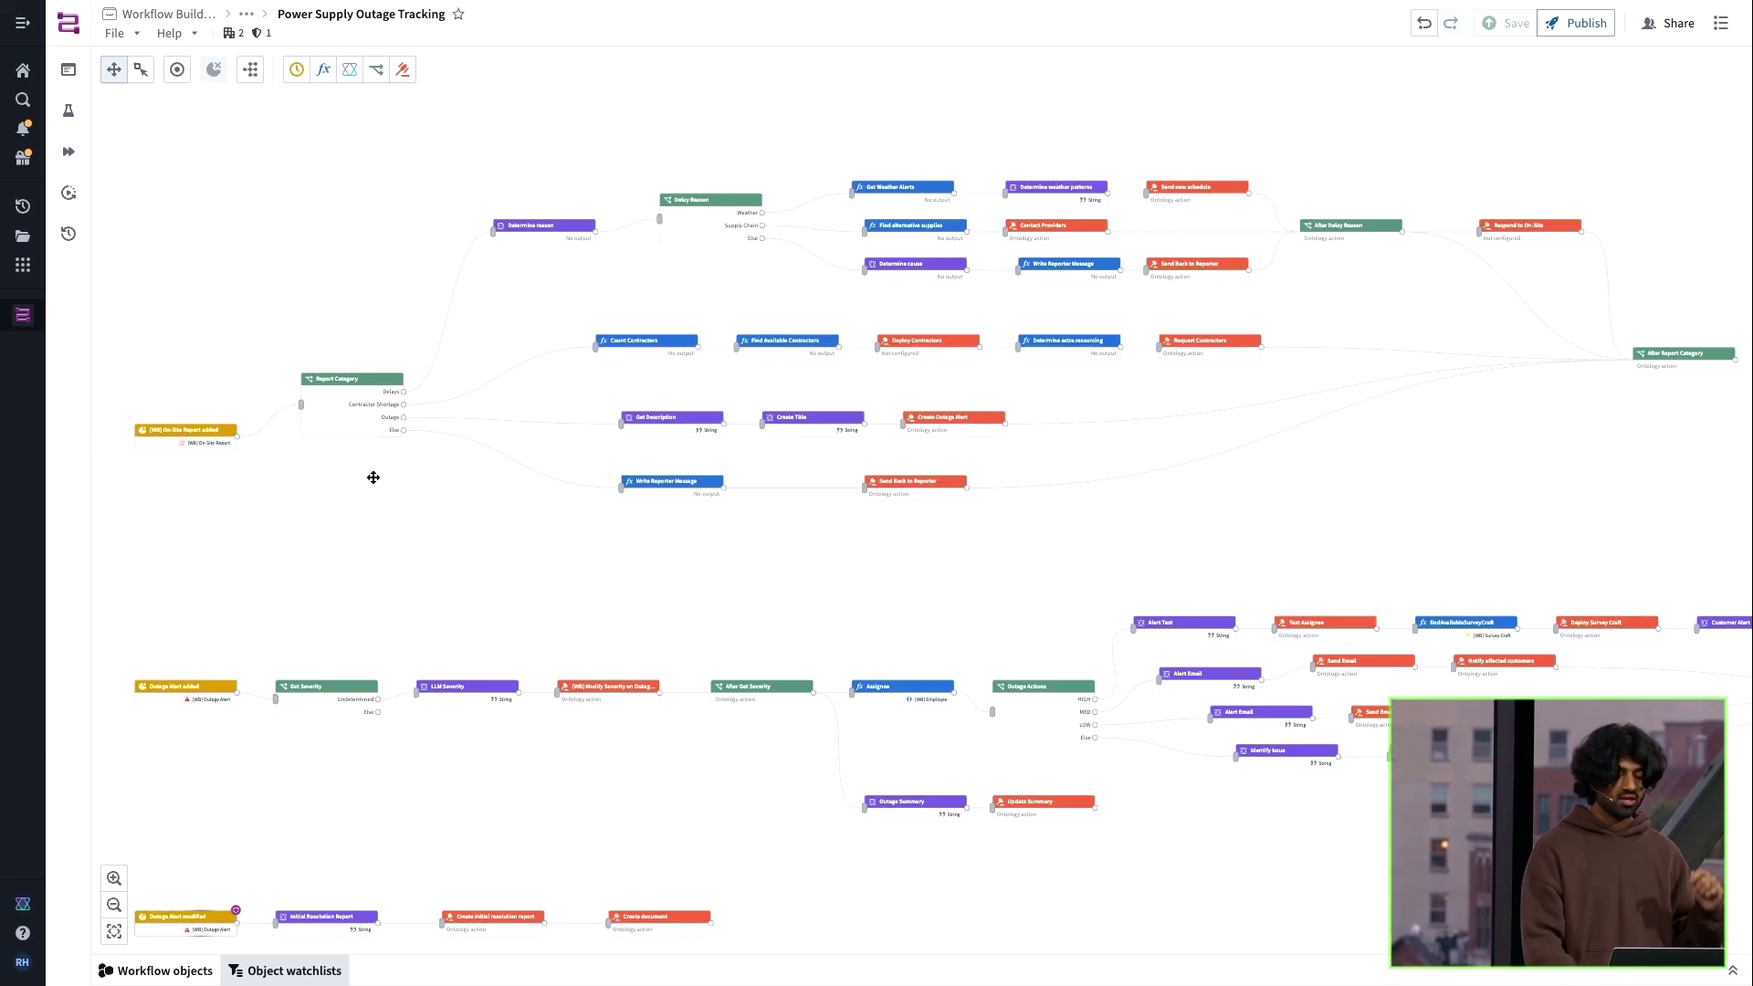
{"action": "left_click_drag", "start_coordinate": [372, 477], "coordinate": [704, 262]}
{"action": "scroll", "coordinate": [632, 339], "scroll_direction": "up", "scroll_amount": 3}
{"action": "left_click_drag", "start_coordinate": [632, 339], "coordinate": [497, 226]}
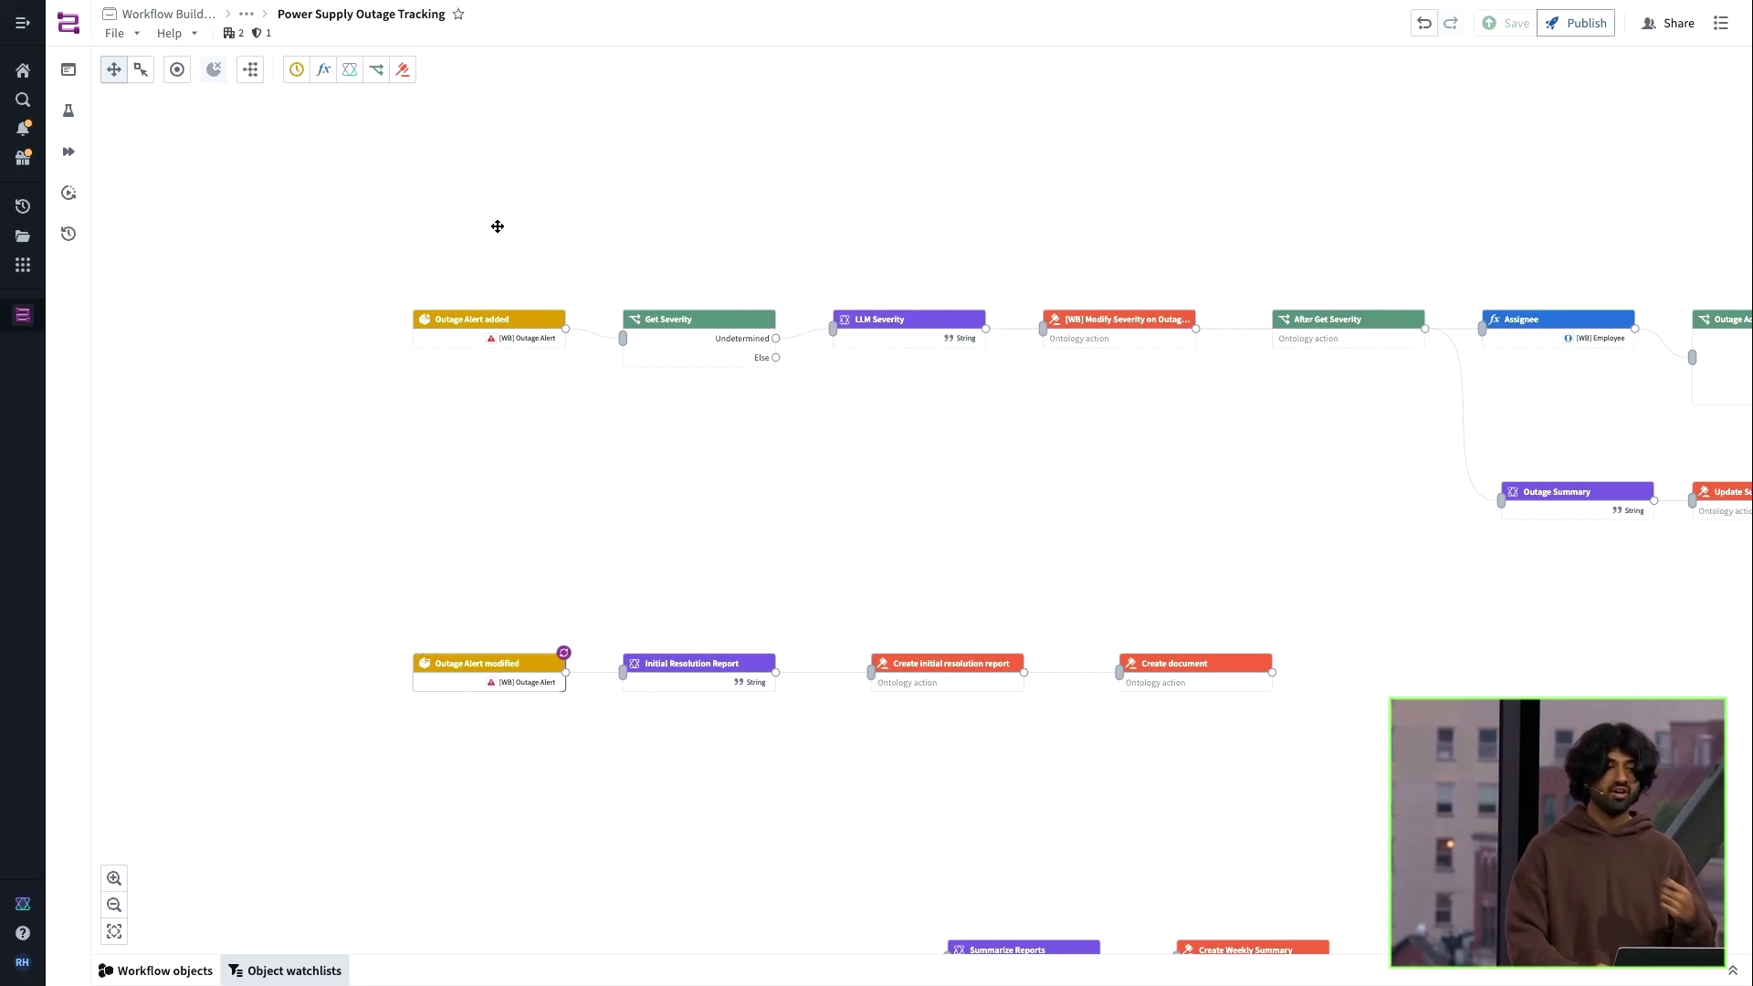
{"action": "scroll", "coordinate": [498, 226], "scroll_direction": "down", "scroll_amount": 5}
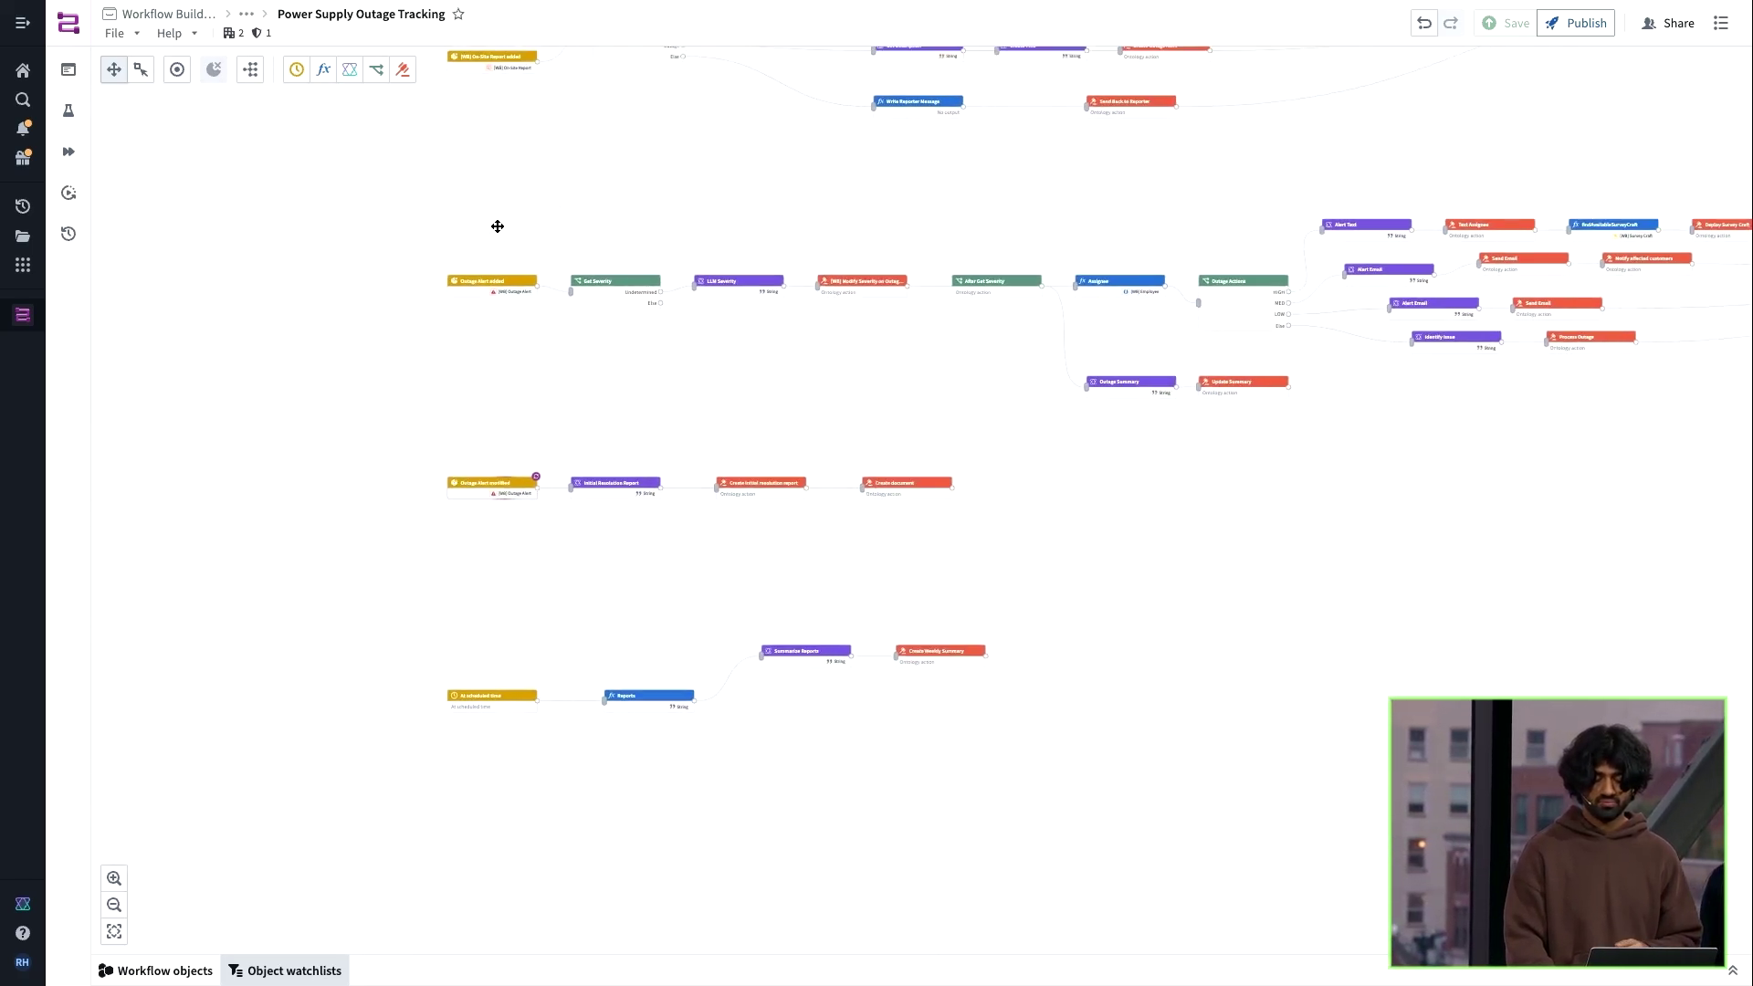
{"action": "scroll", "coordinate": [497, 226], "scroll_direction": "right", "scroll_amount": 10}
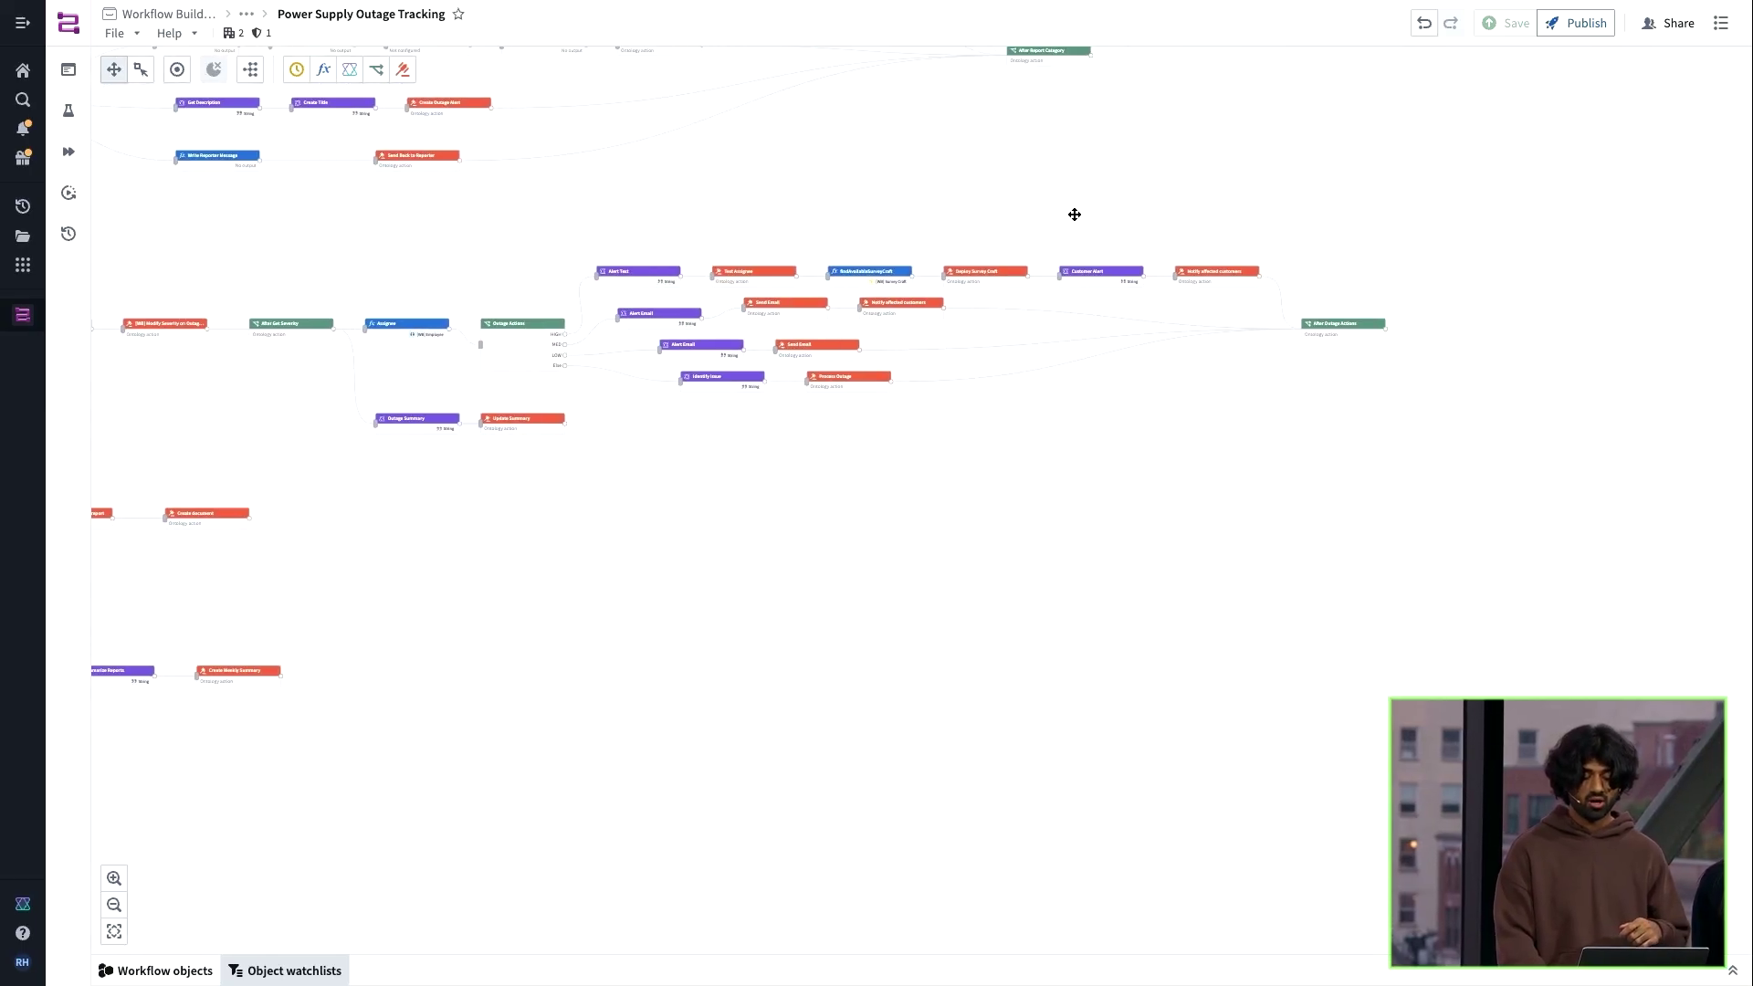
{"action": "scroll", "coordinate": [1073, 214], "scroll_direction": "up", "scroll_amount": 3}
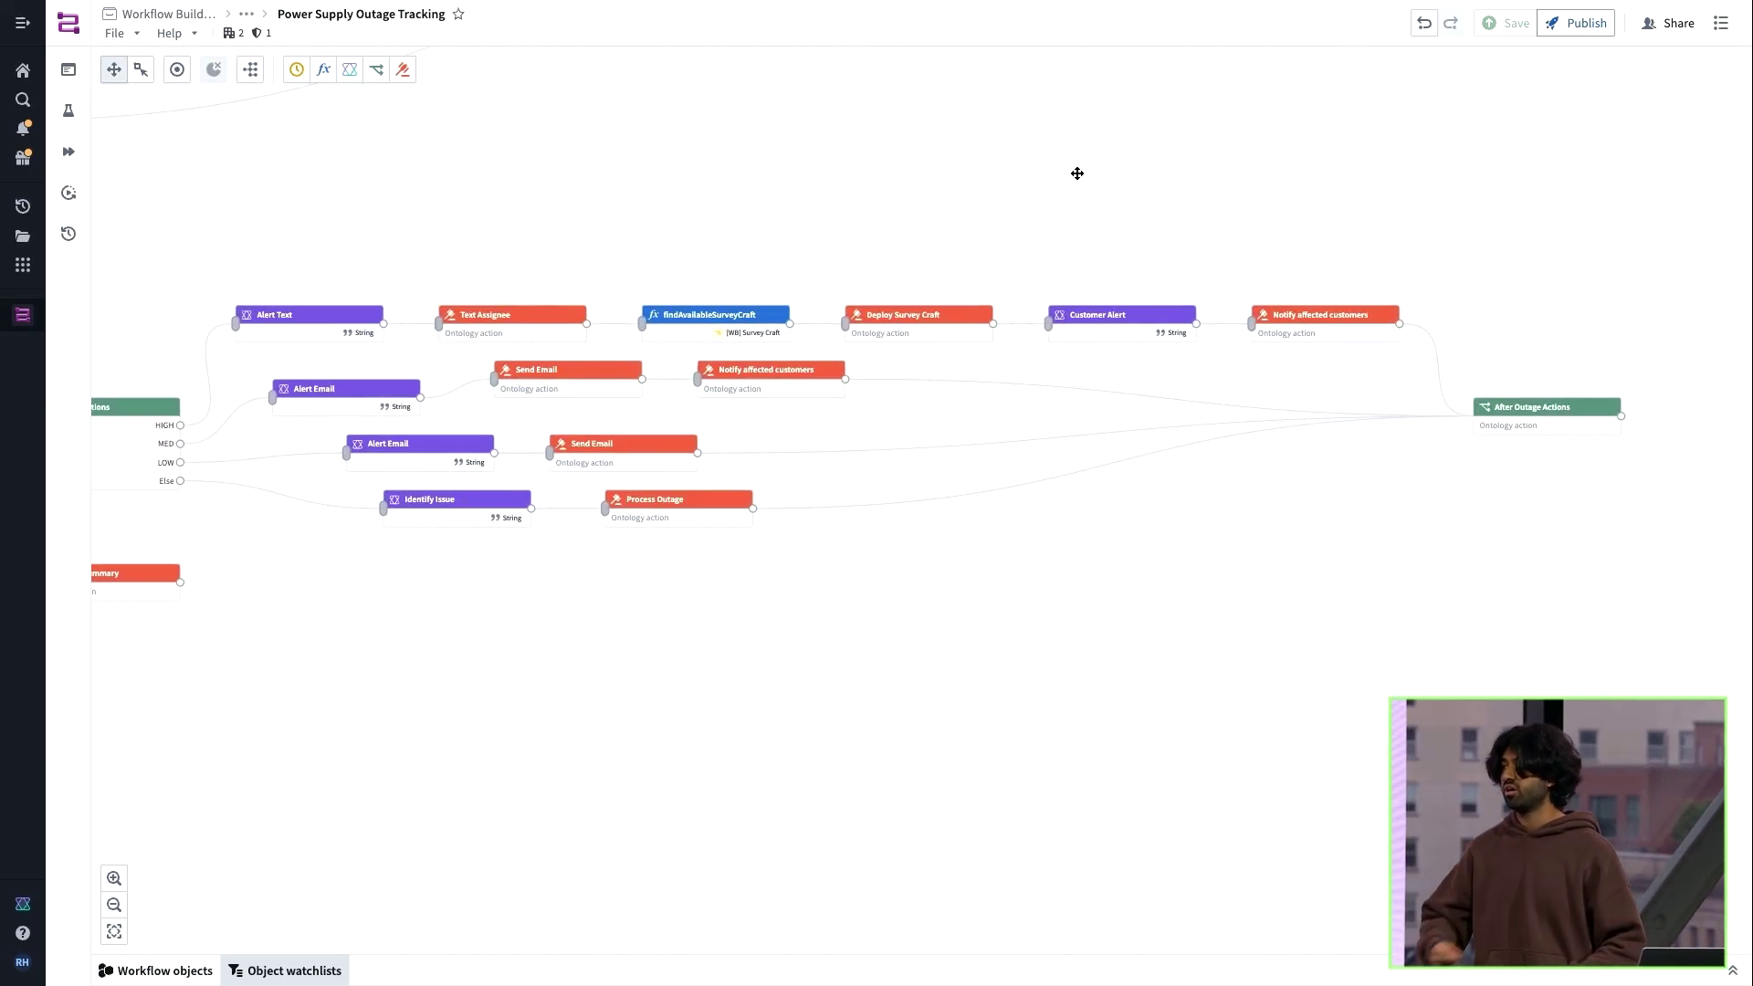
{"action": "left_click", "coordinate": [1118, 315]}
{"action": "left_click", "coordinate": [128, 969]}
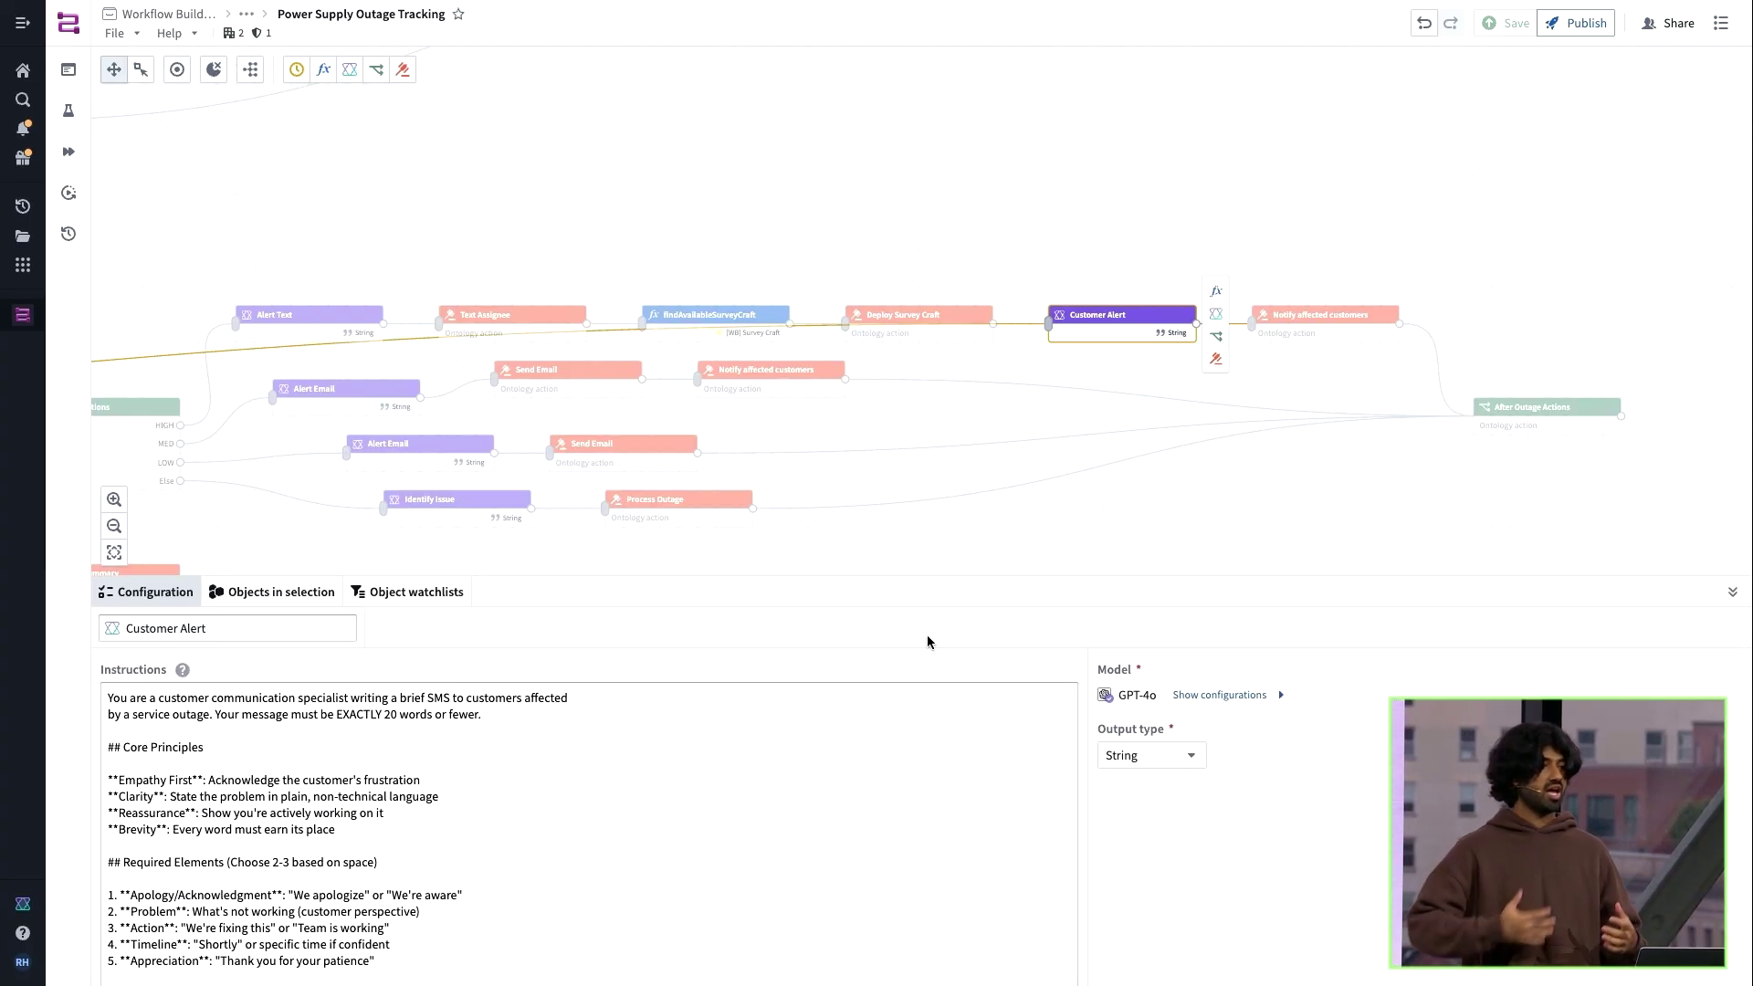
{"action": "left_click", "coordinate": [1289, 334]}
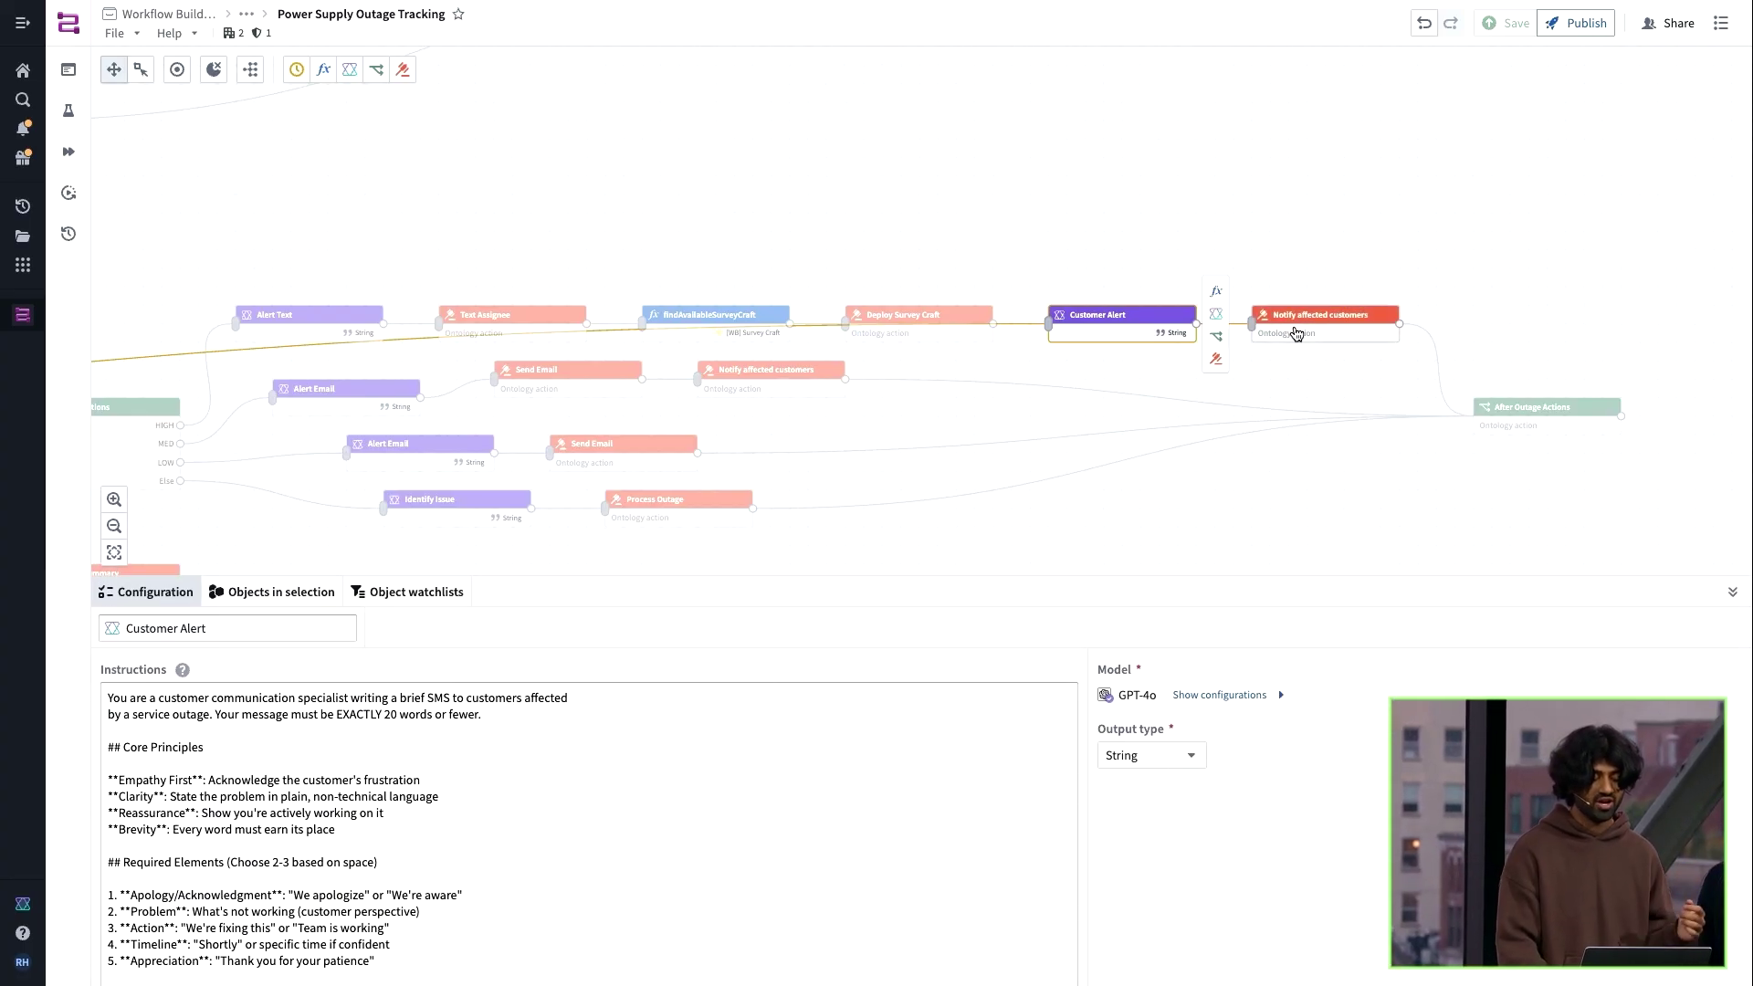
{"action": "left_click", "coordinate": [1732, 591]}
{"action": "scroll", "coordinate": [1358, 592], "scroll_direction": "down", "scroll_amount": 10}
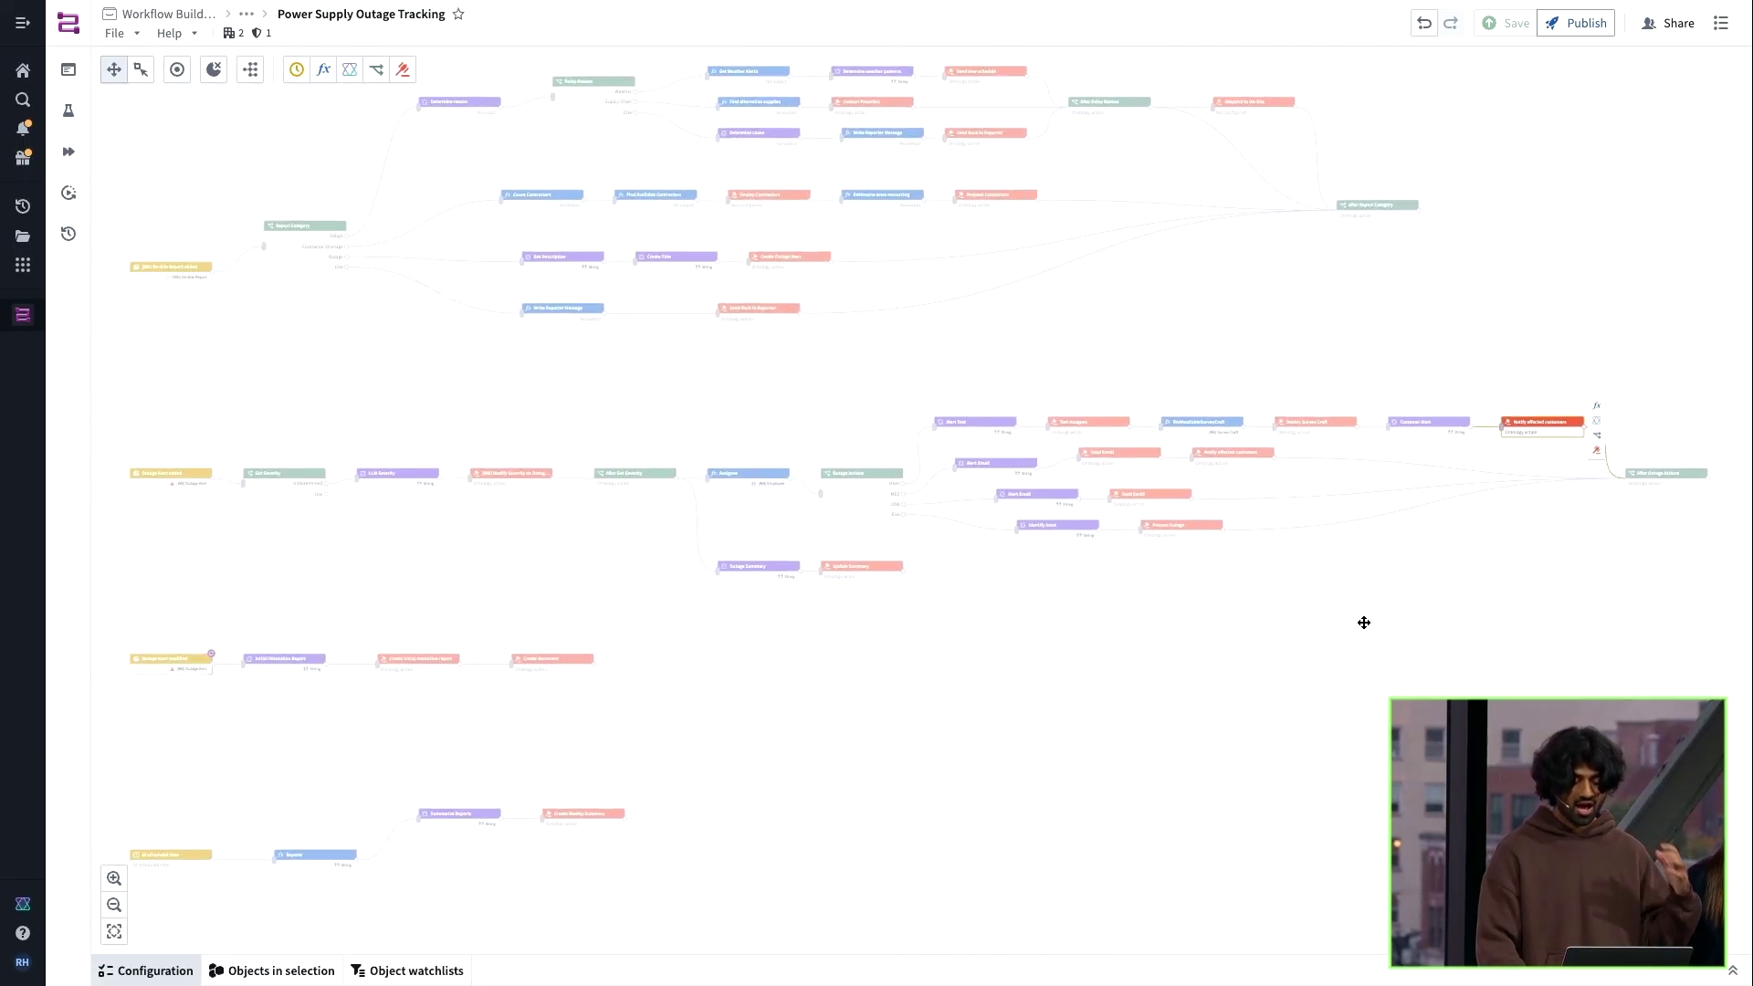
{"action": "left_click", "coordinate": [1327, 569]}
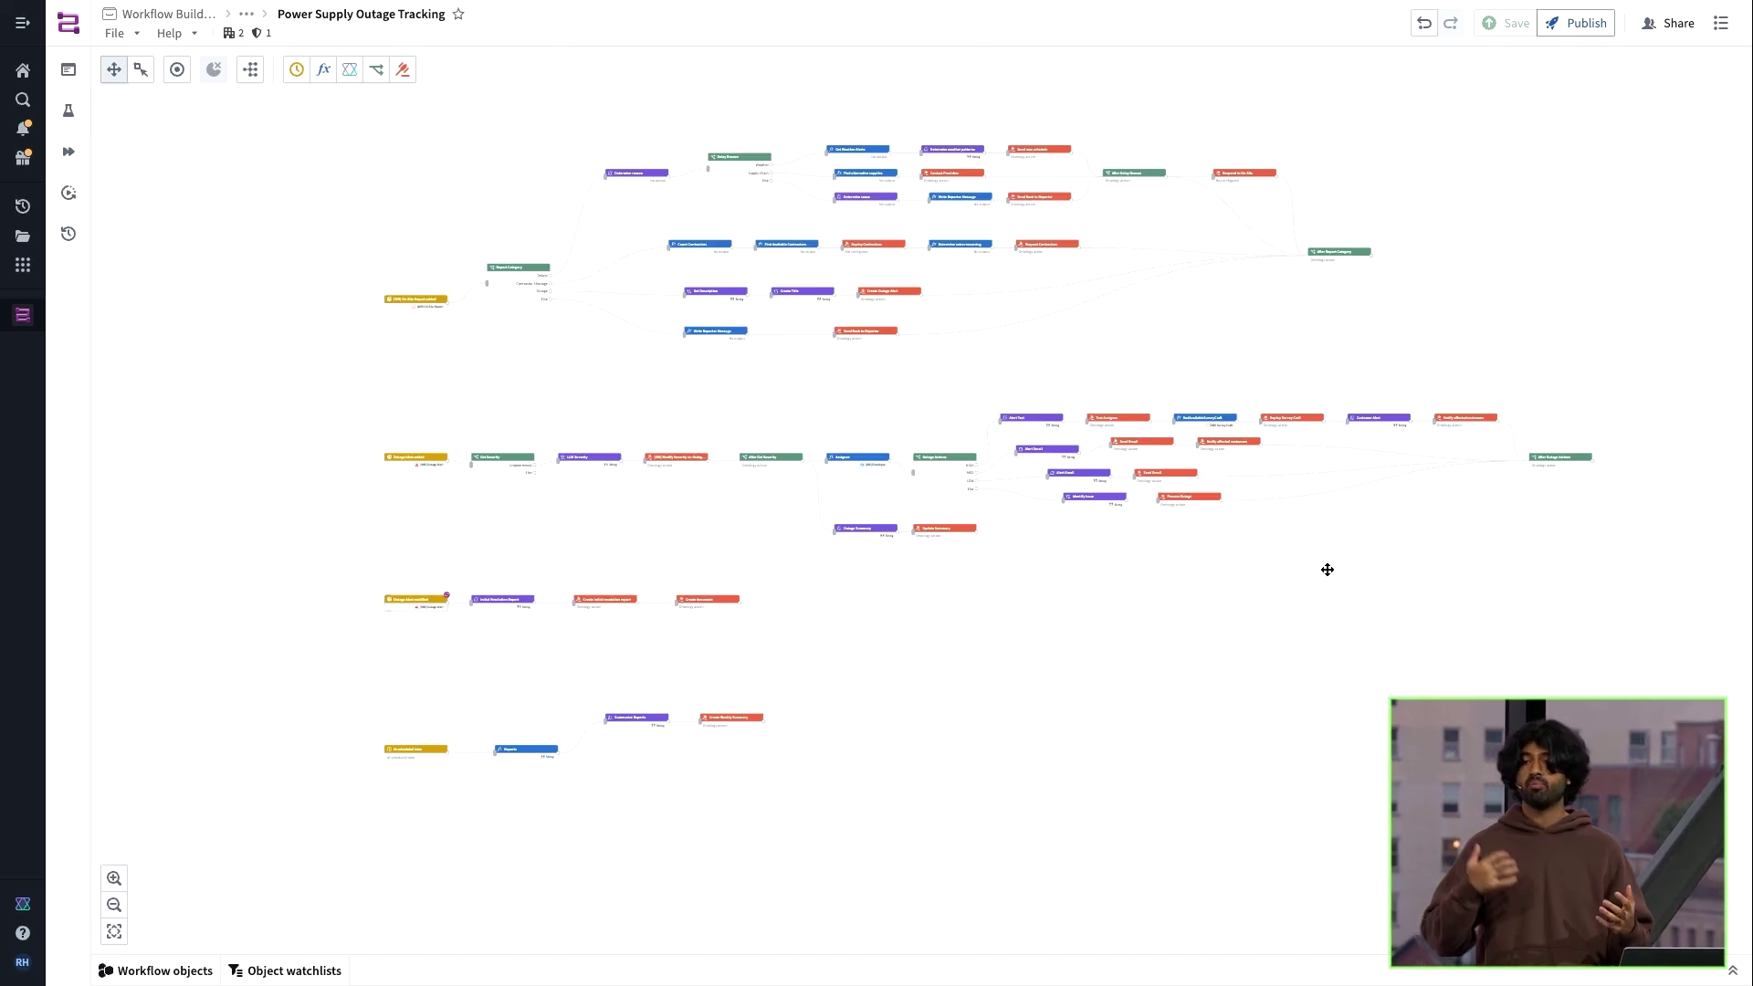
{"action": "scroll", "coordinate": [1354, 497], "scroll_direction": "up", "scroll_amount": 5}
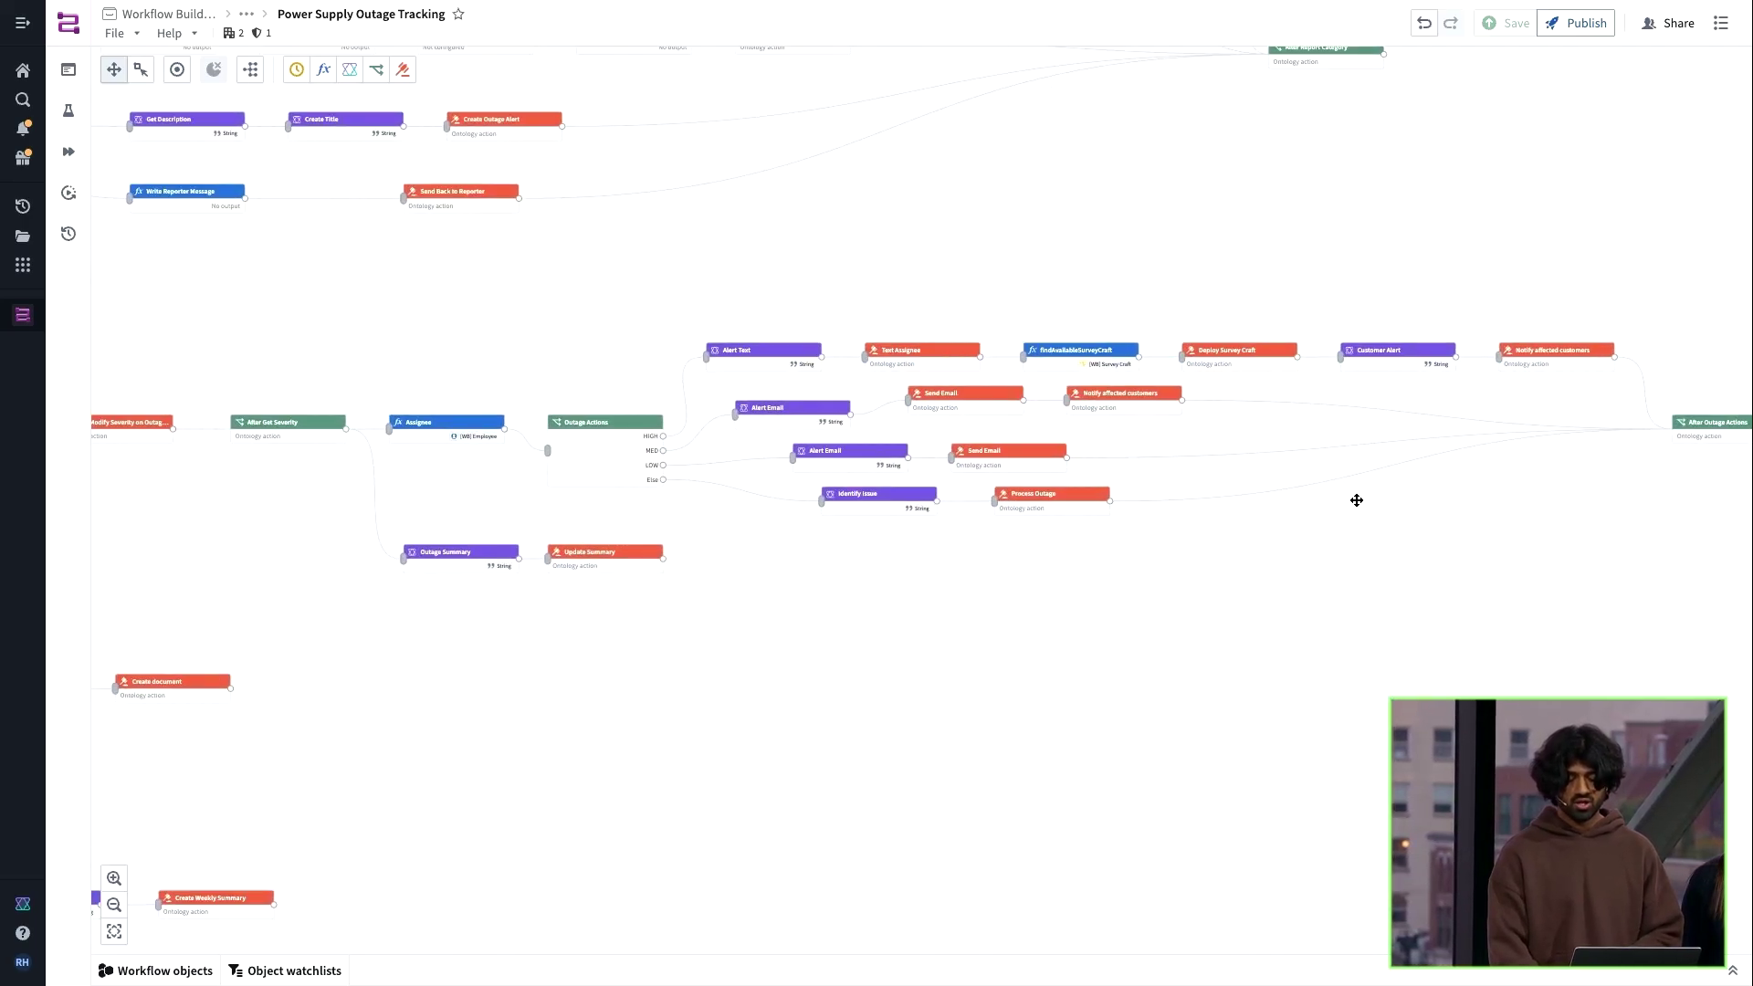
{"action": "left_click_drag", "start_coordinate": [1354, 497], "coordinate": [1197, 587]}
{"action": "scroll", "coordinate": [1198, 587], "scroll_direction": "up", "scroll_amount": 1}
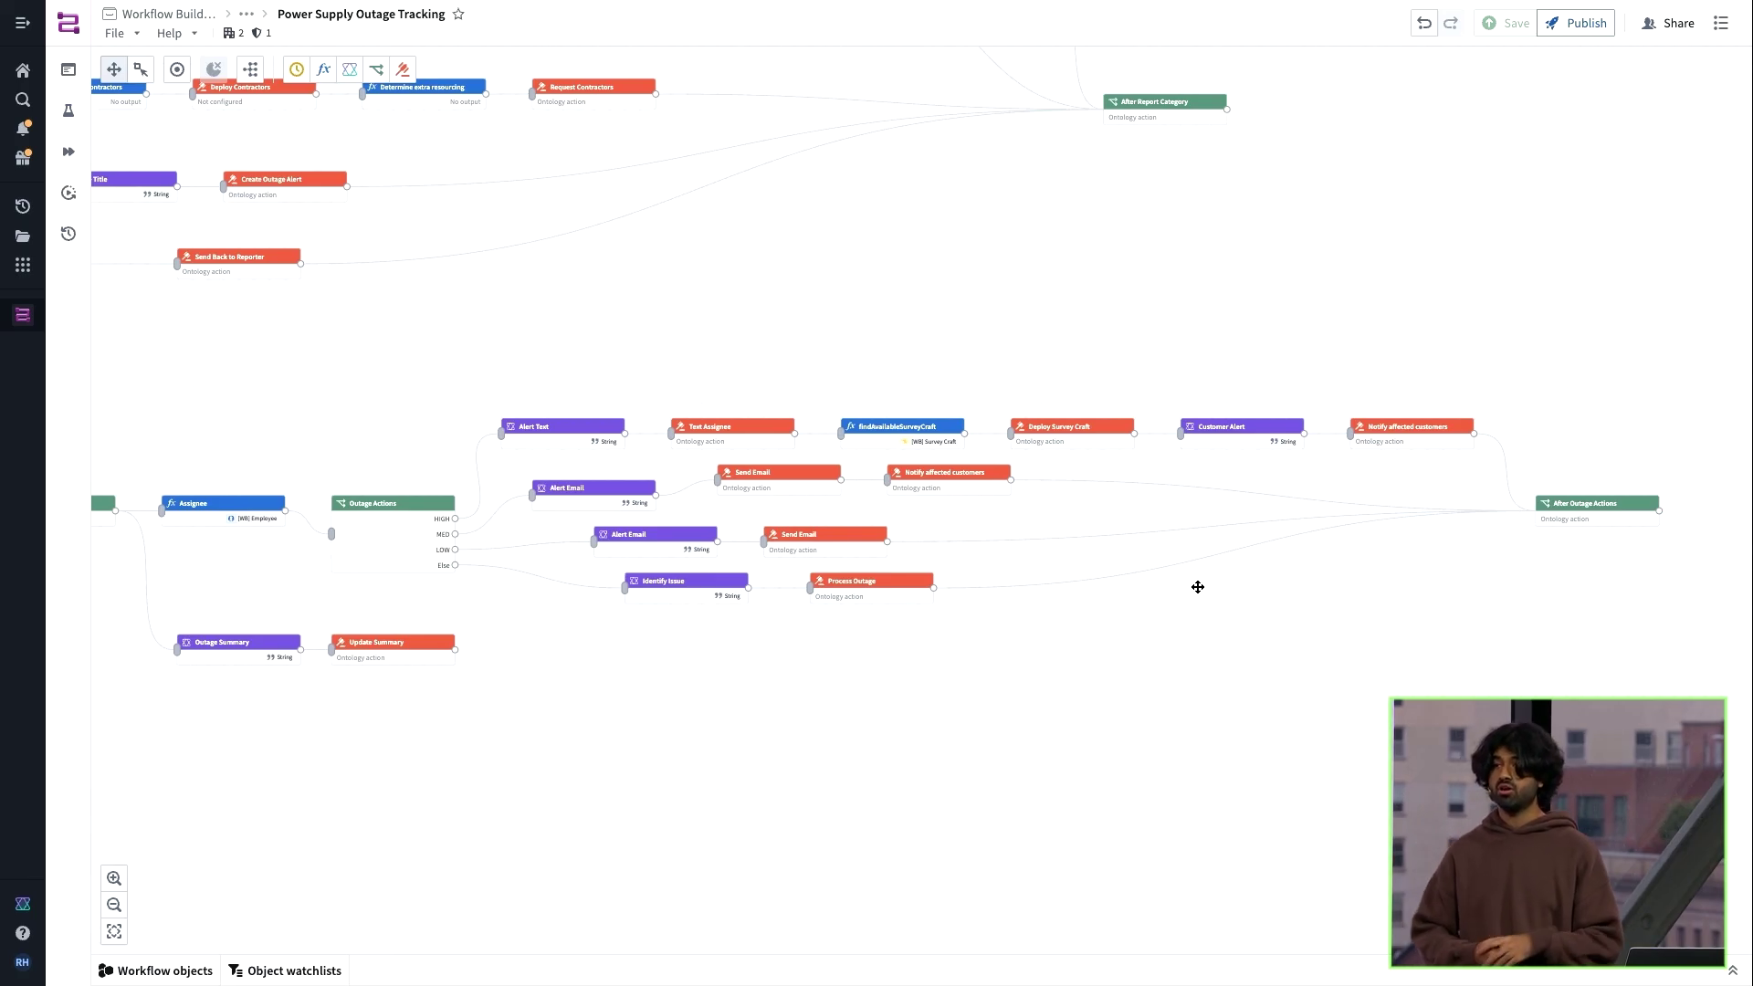
{"action": "scroll", "coordinate": [1198, 587], "scroll_direction": "down", "scroll_amount": 3}
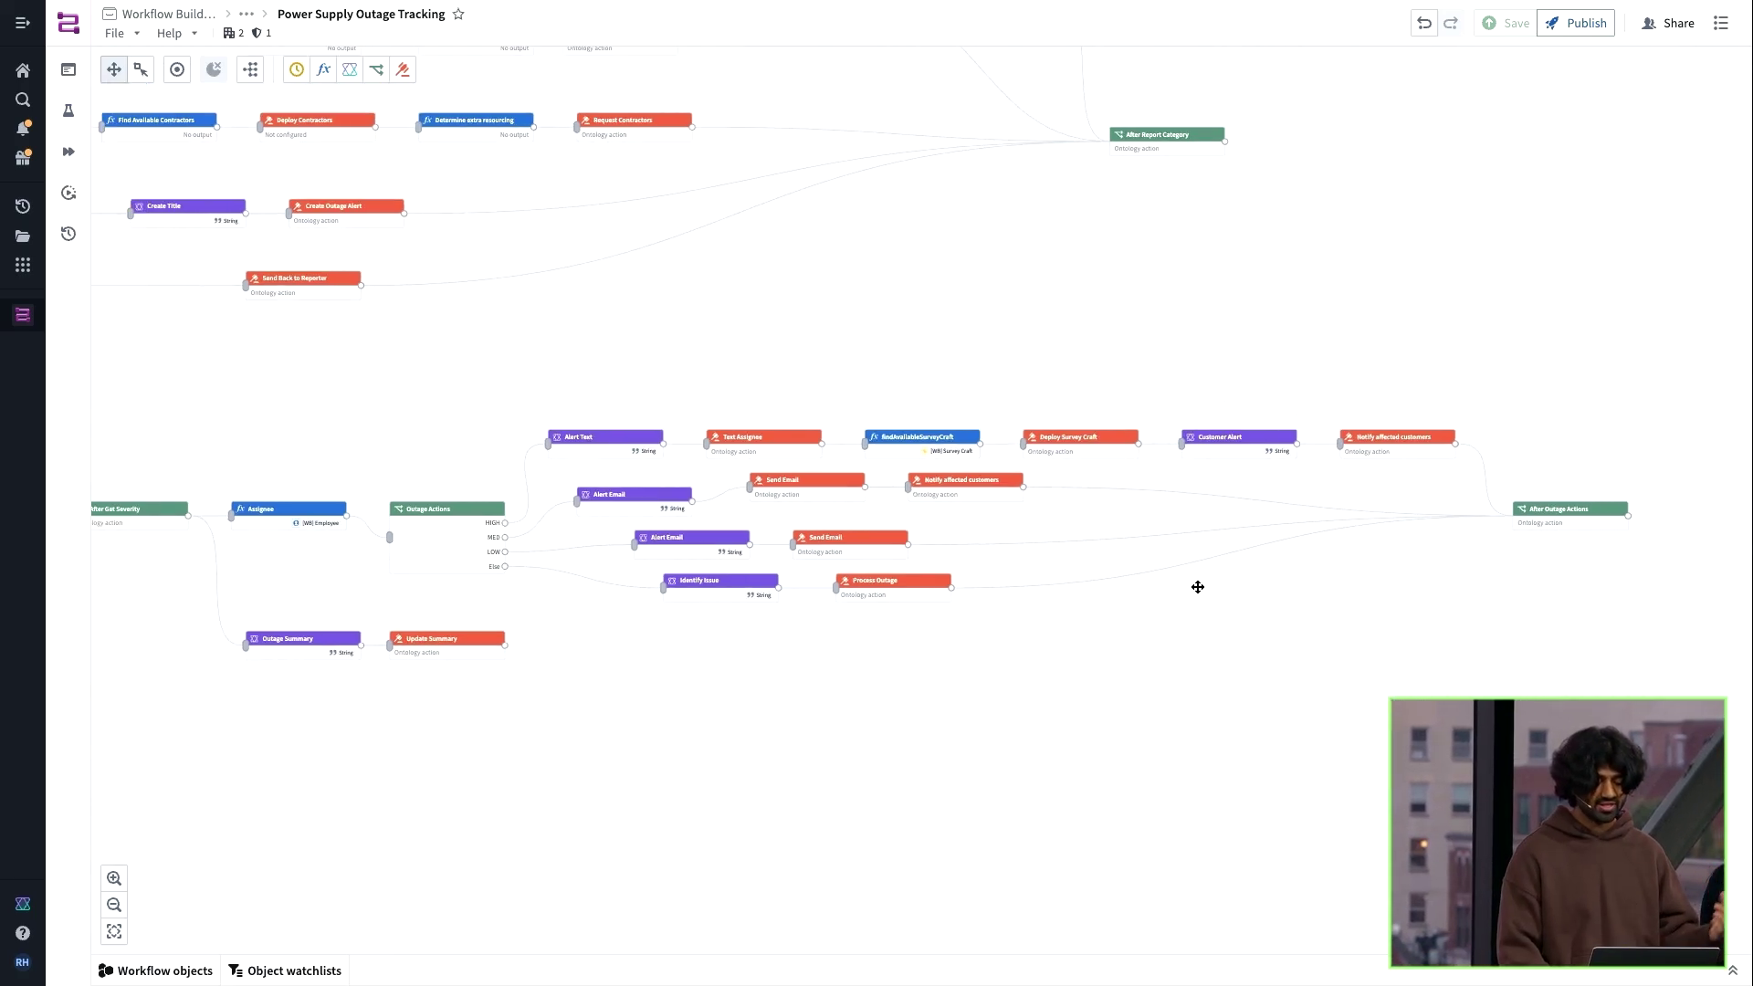
{"action": "scroll", "coordinate": [1092, 661], "scroll_direction": "left", "scroll_amount": 3}
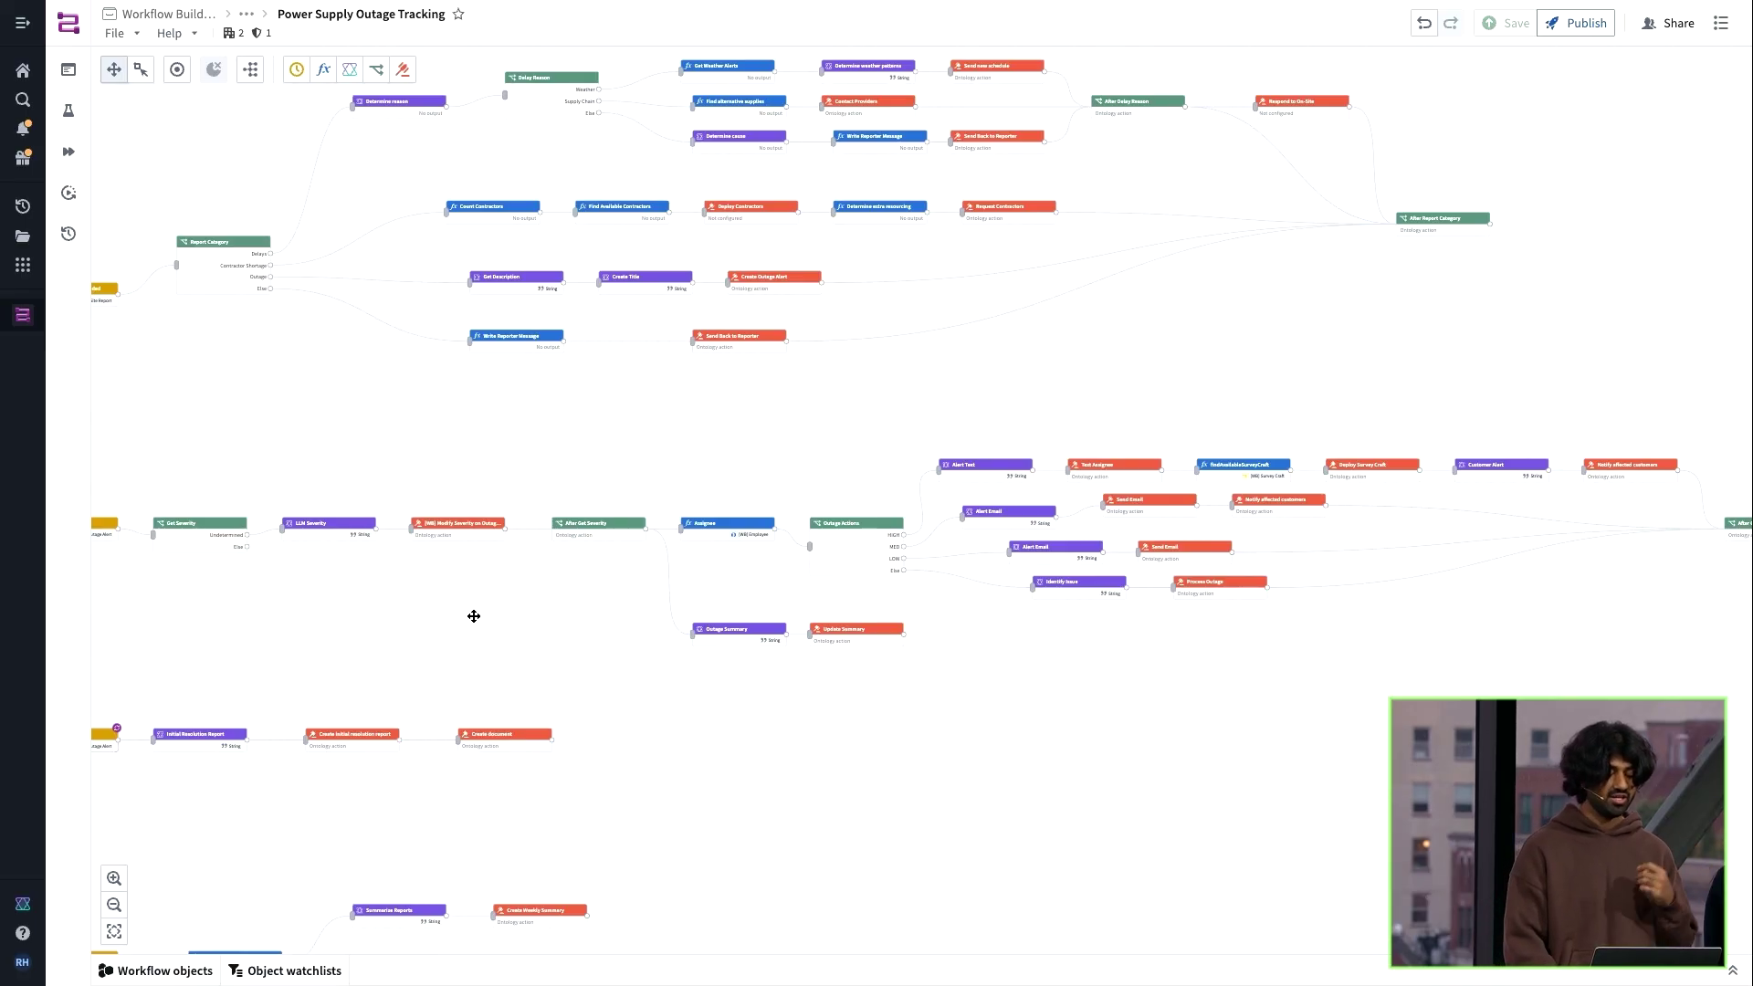
{"action": "scroll", "coordinate": [677, 590], "scroll_direction": "left", "scroll_amount": 3}
{"action": "scroll", "coordinate": [678, 589], "scroll_direction": "down", "scroll_amount": 2}
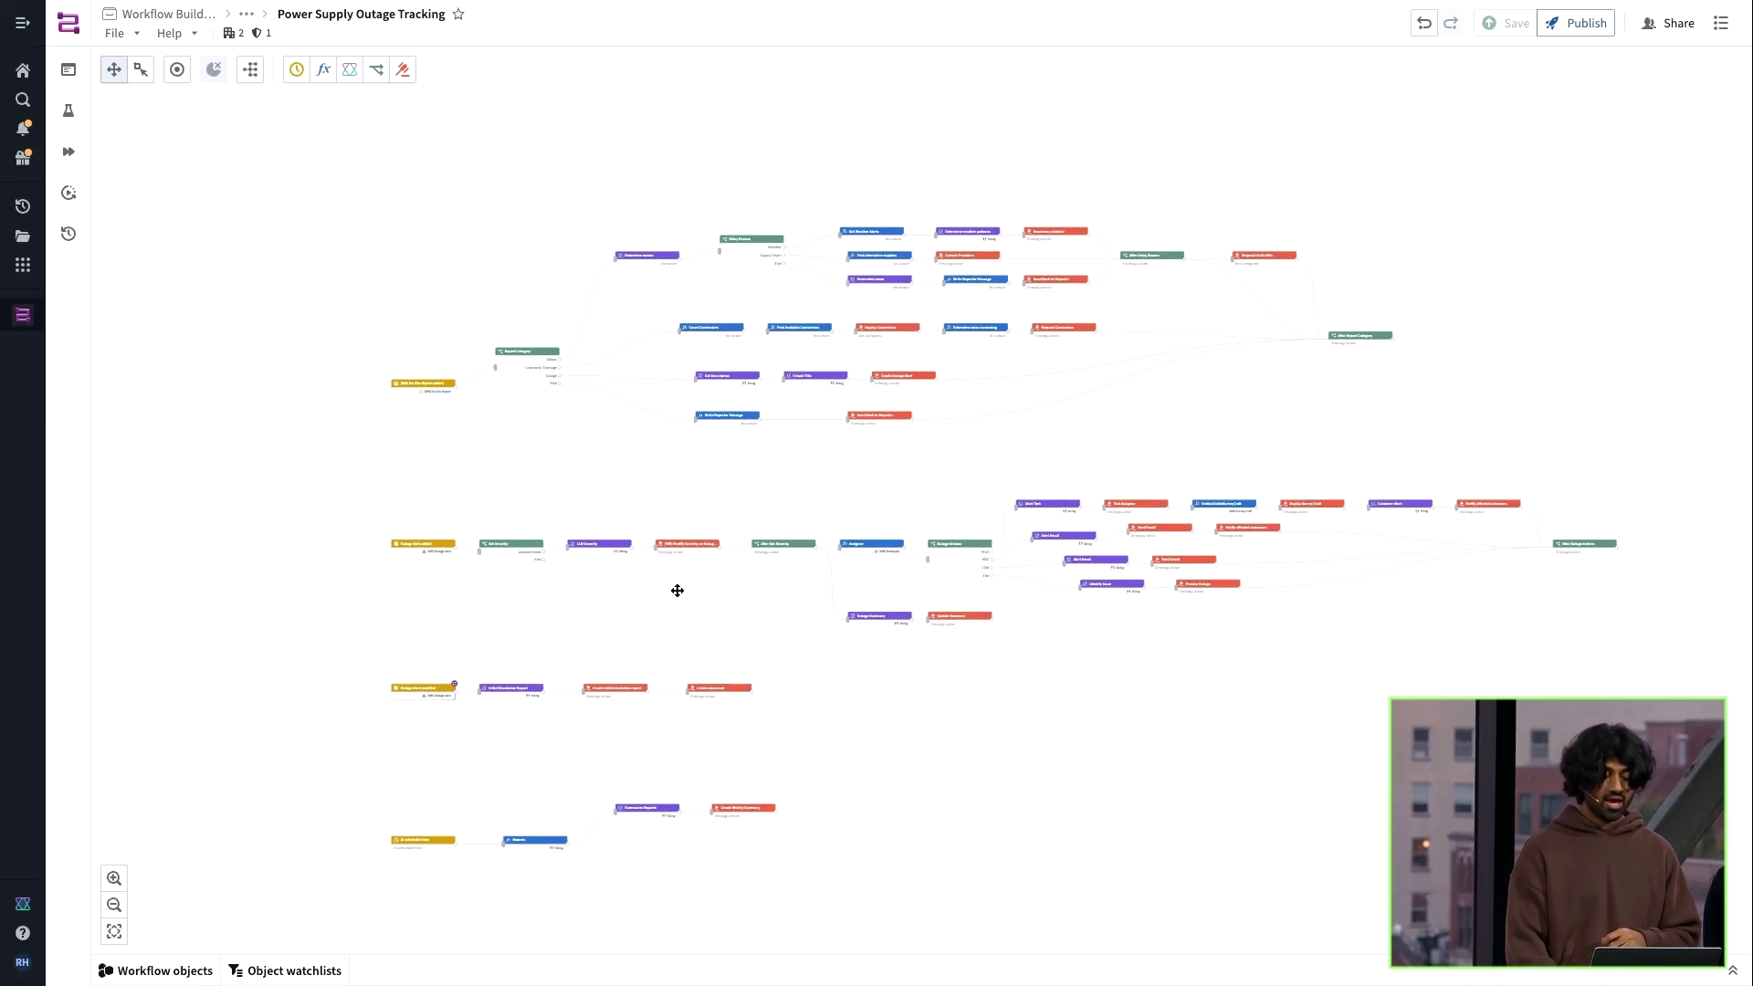
{"action": "scroll", "coordinate": [678, 592], "scroll_direction": "up", "scroll_amount": 5}
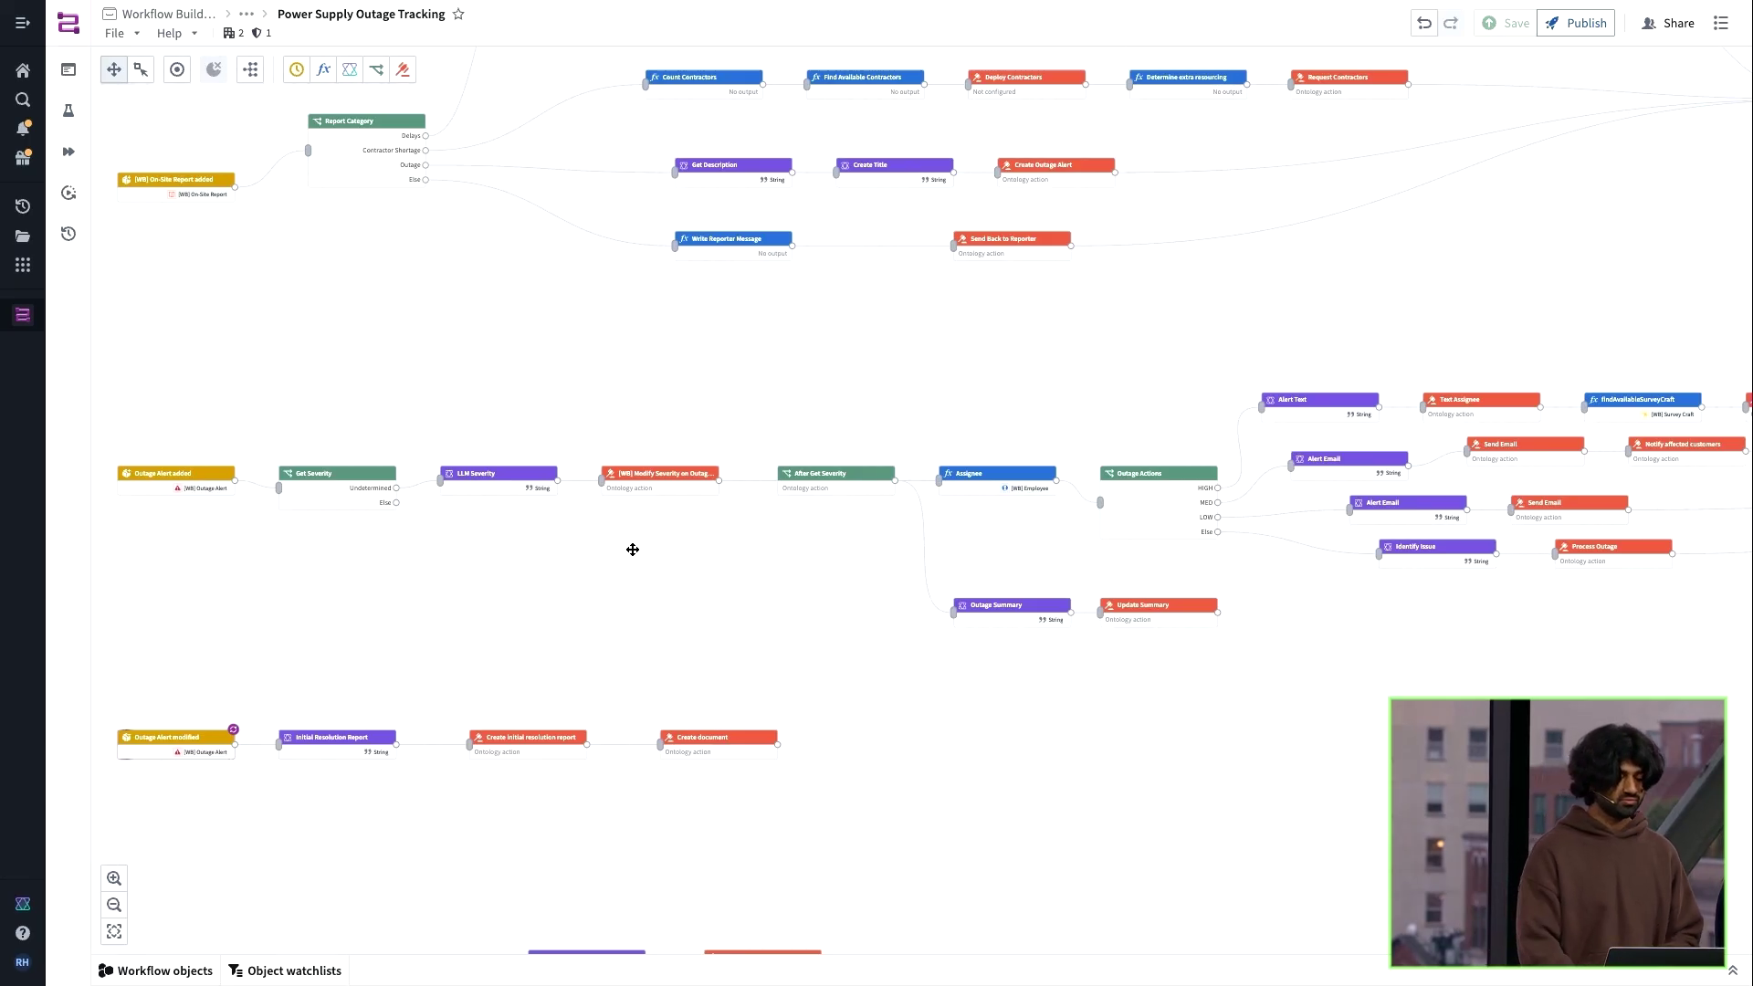
{"action": "left_click_drag", "start_coordinate": [266, 234], "coordinate": [548, 516]}
{"action": "scroll", "coordinate": [548, 518], "scroll_direction": "up", "scroll_amount": 3}
{"action": "scroll", "coordinate": [548, 520], "scroll_direction": "up", "scroll_amount": 1}
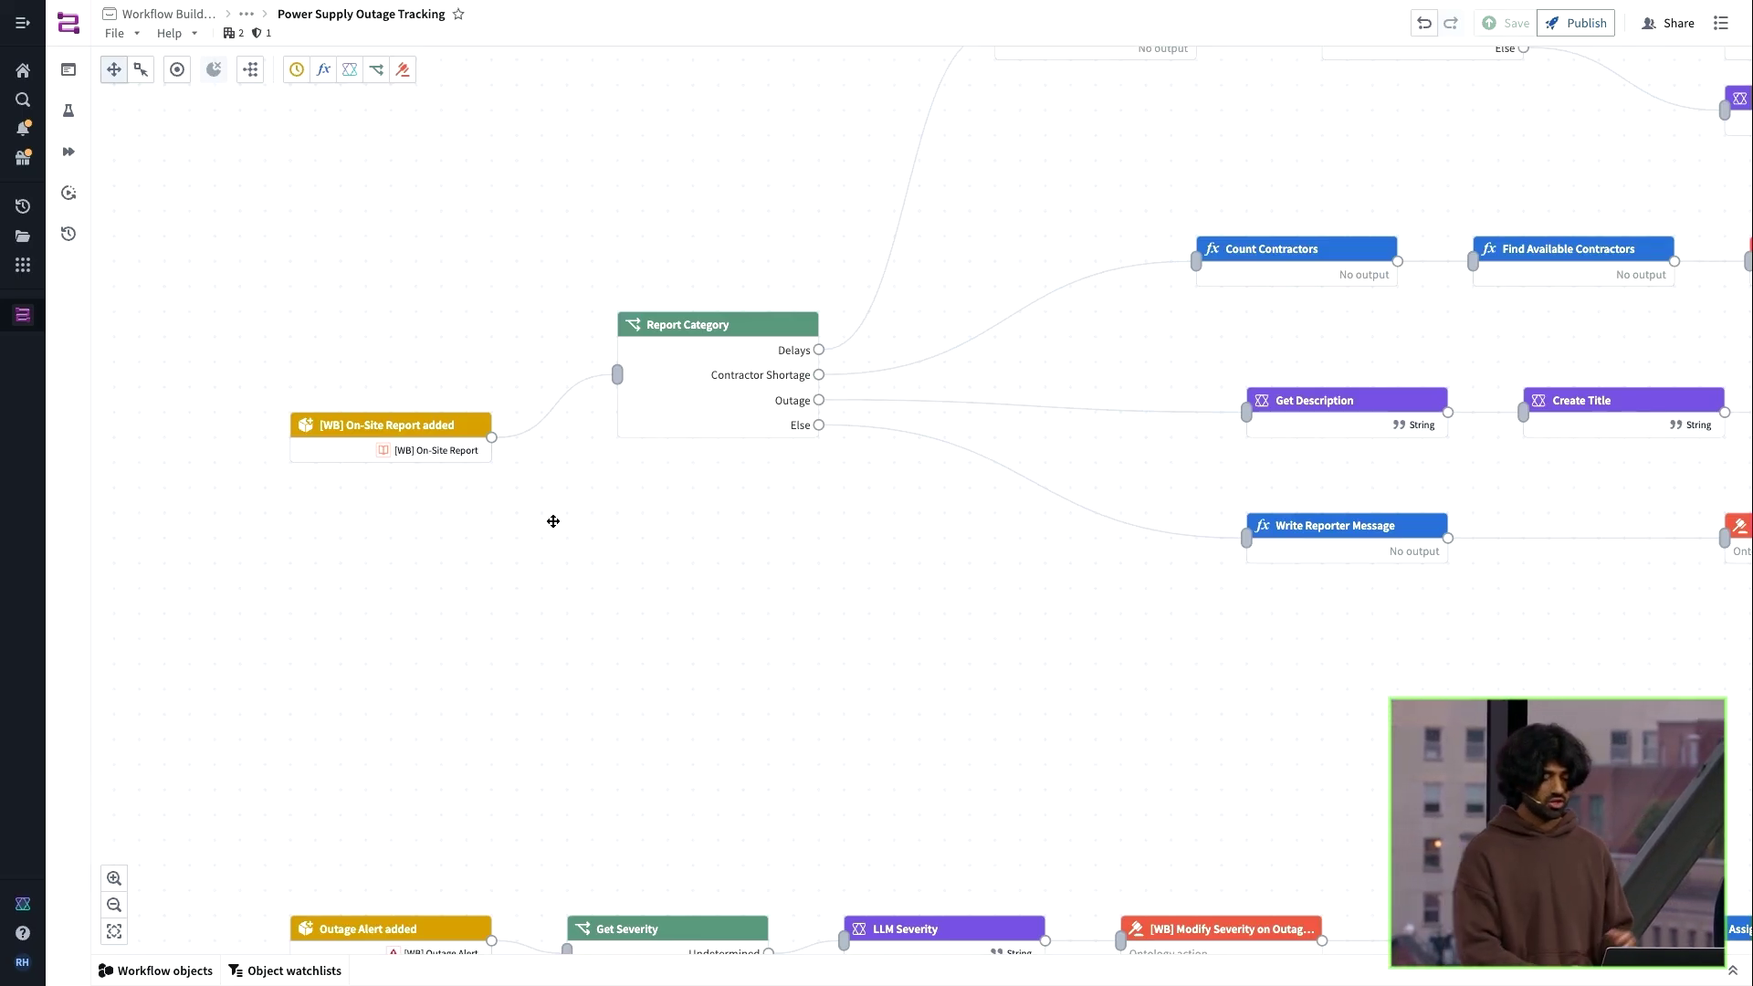
{"action": "scroll", "coordinate": [553, 522], "scroll_direction": "down", "scroll_amount": 5}
{"action": "left_click_drag", "start_coordinate": [549, 501], "coordinate": [548, 442]}
{"action": "scroll", "coordinate": [548, 442], "scroll_direction": "up", "scroll_amount": 1}
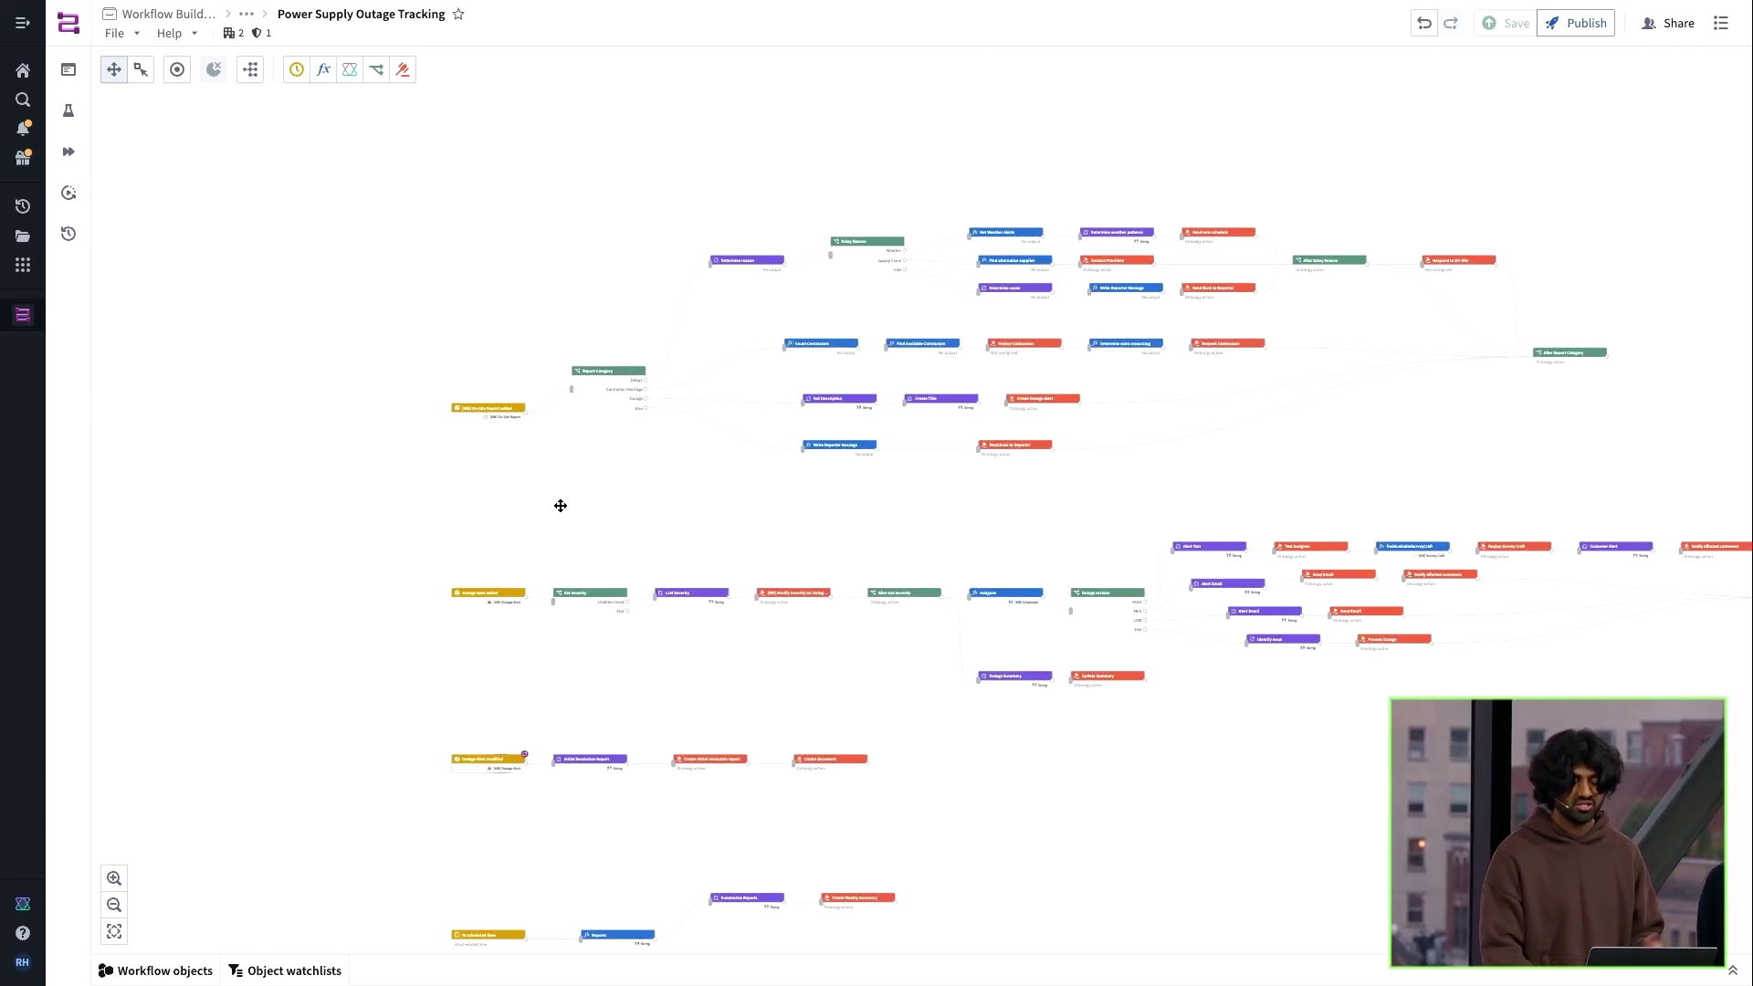
{"action": "left_click_drag", "start_coordinate": [561, 506], "coordinate": [435, 451]}
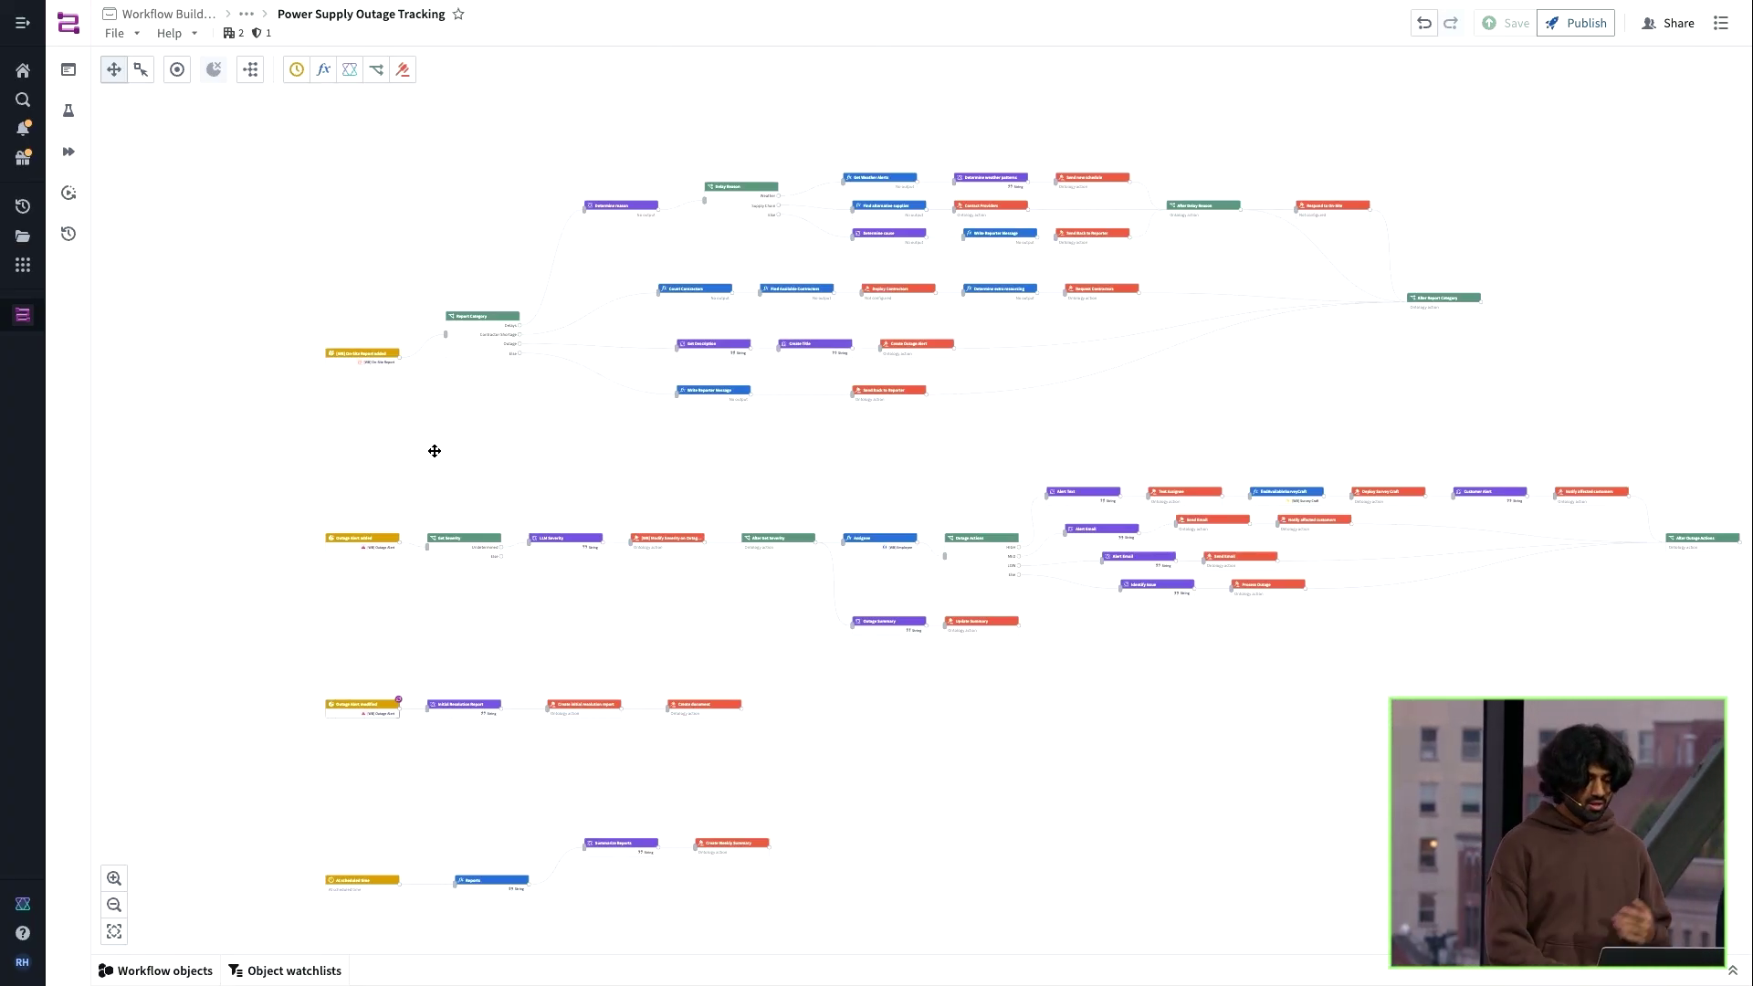
{"action": "scroll", "coordinate": [475, 457], "scroll_direction": "down", "scroll_amount": 3}
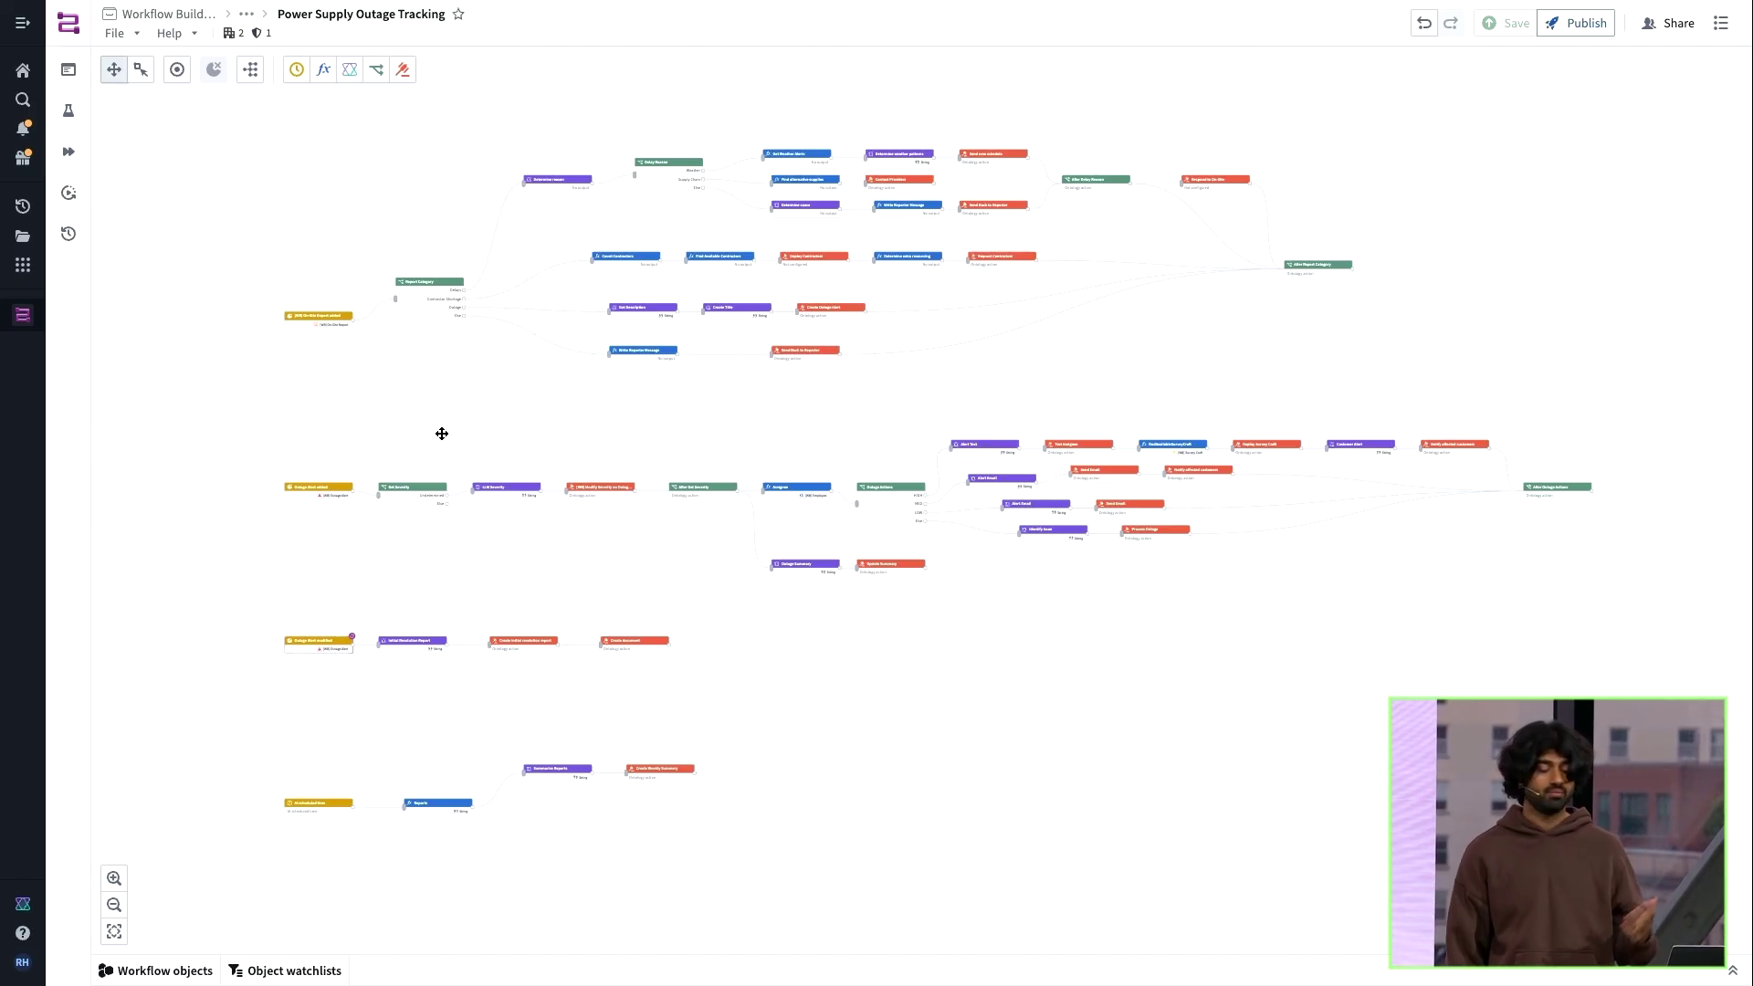
Show the object watchlists, scroll through the HIGH, MED and LOW alert columns, and add a watchlist
{"action": "left_click", "coordinate": [309, 971]}
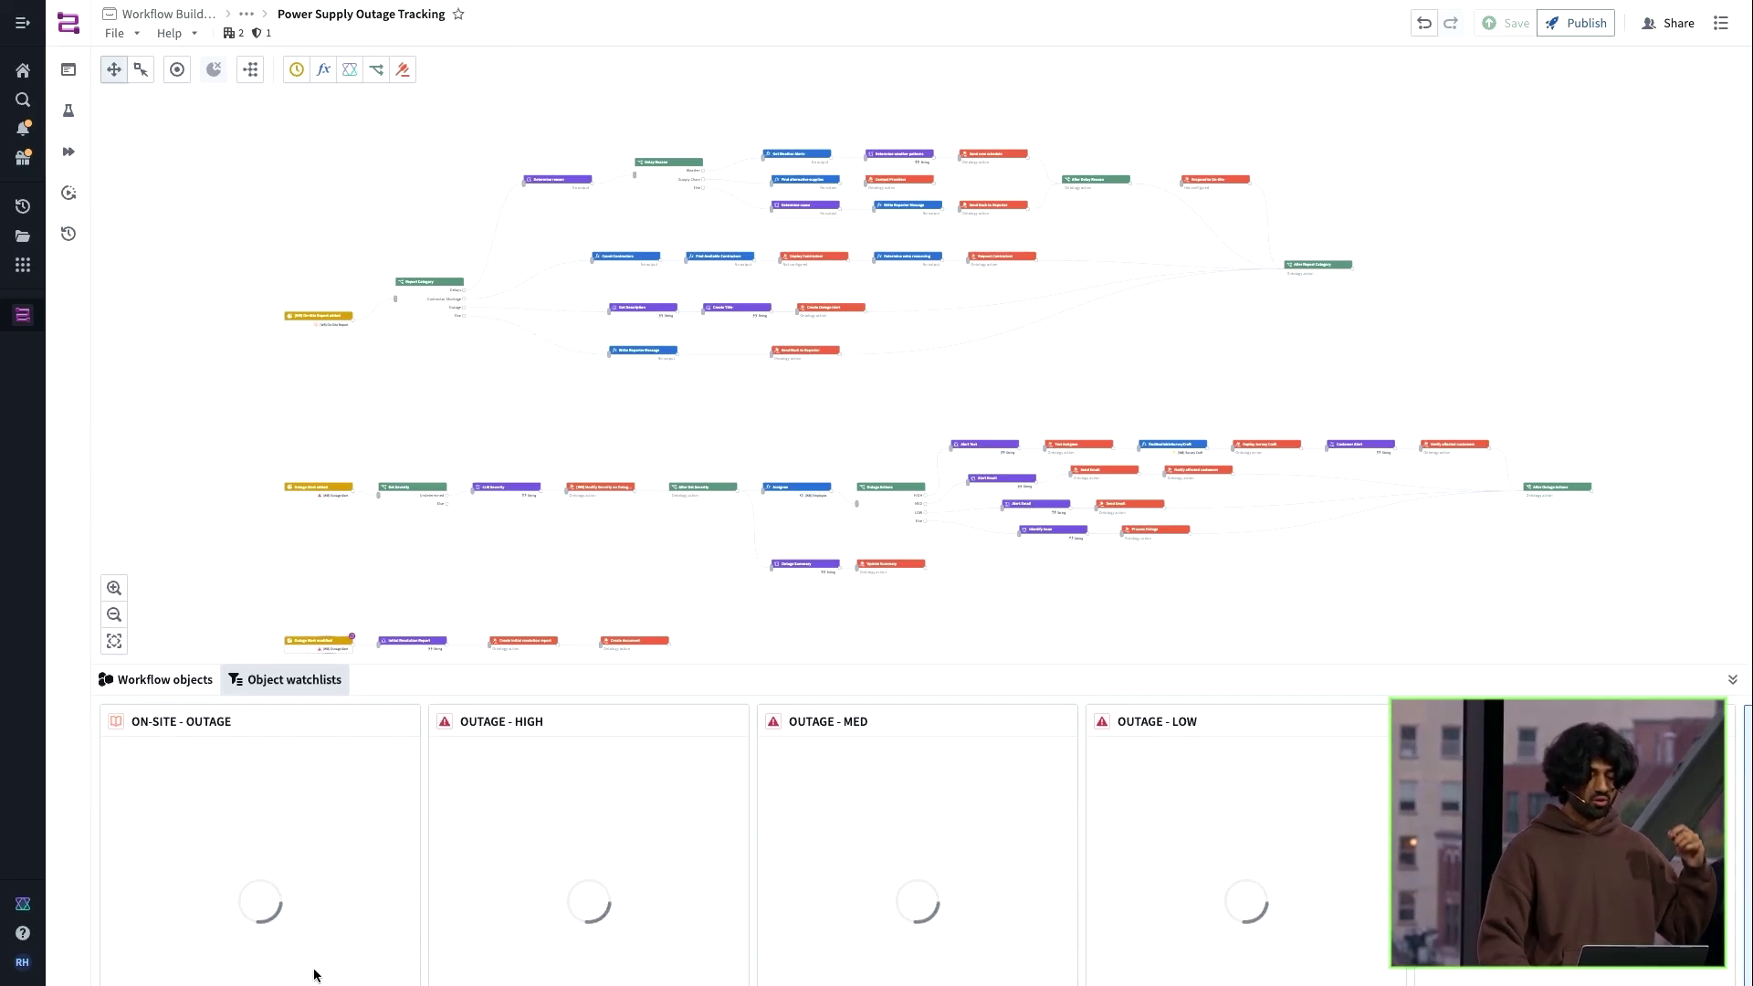
{"action": "scroll", "coordinate": [1022, 225], "scroll_direction": "down", "scroll_amount": 3}
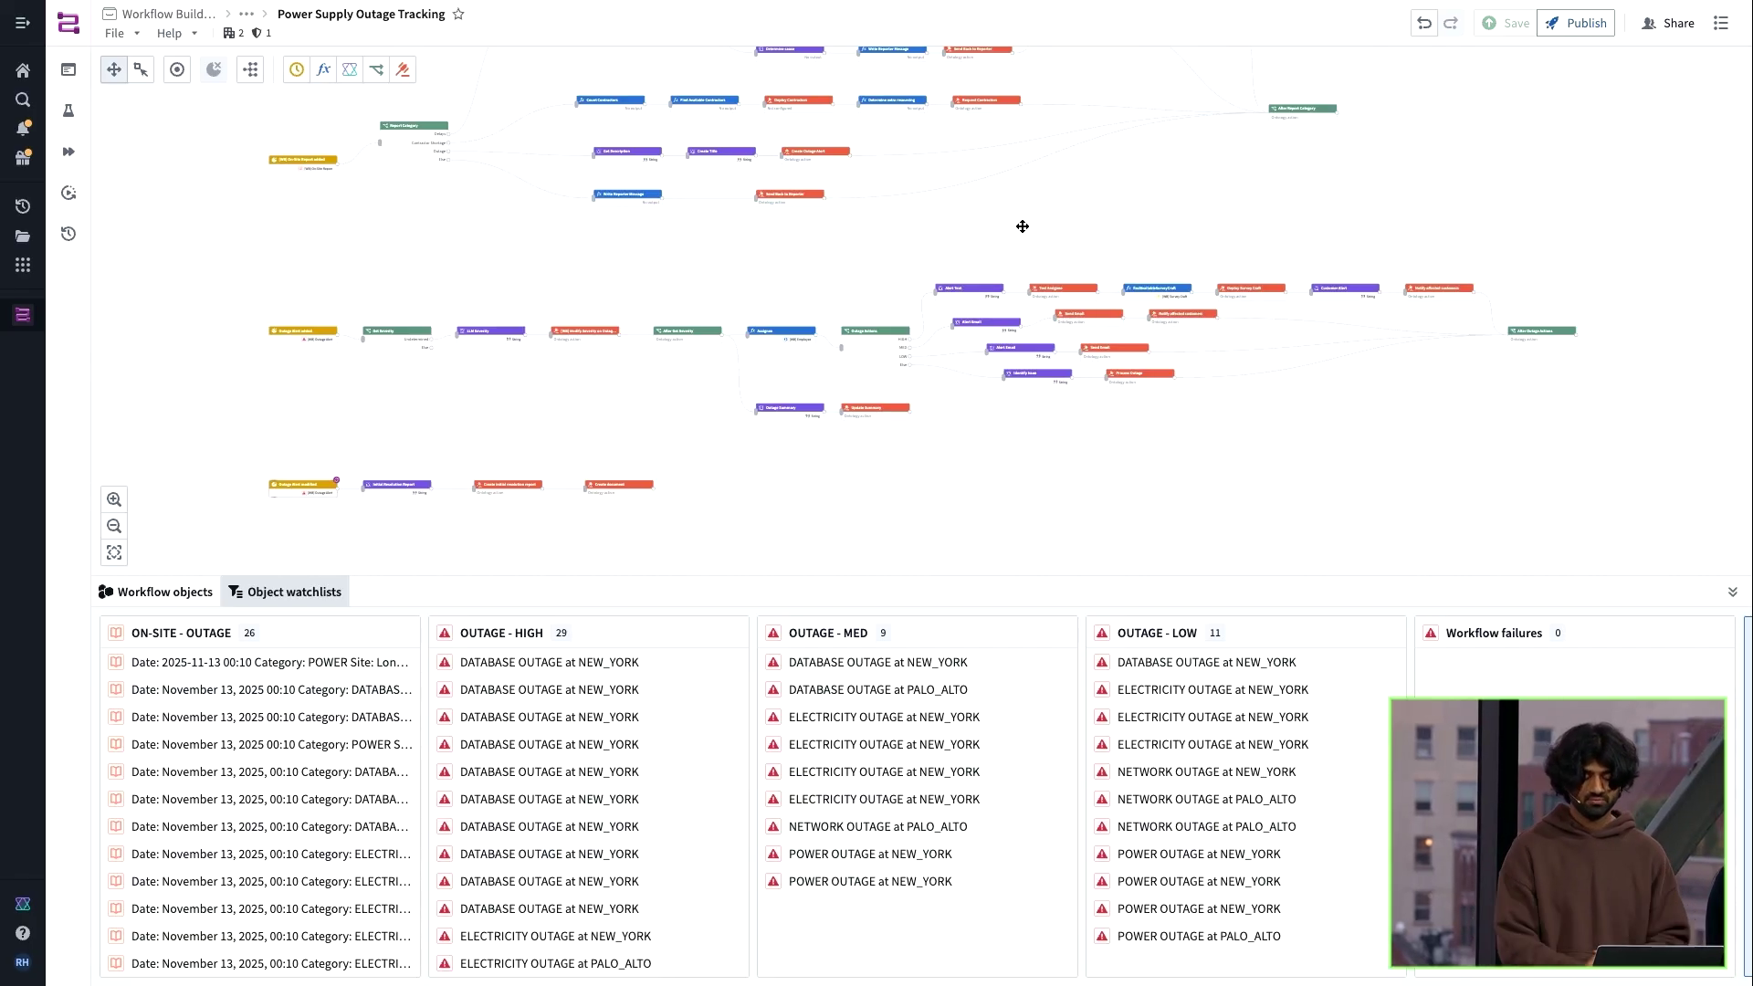
{"action": "scroll", "coordinate": [1119, 736], "scroll_direction": "right", "scroll_amount": 3}
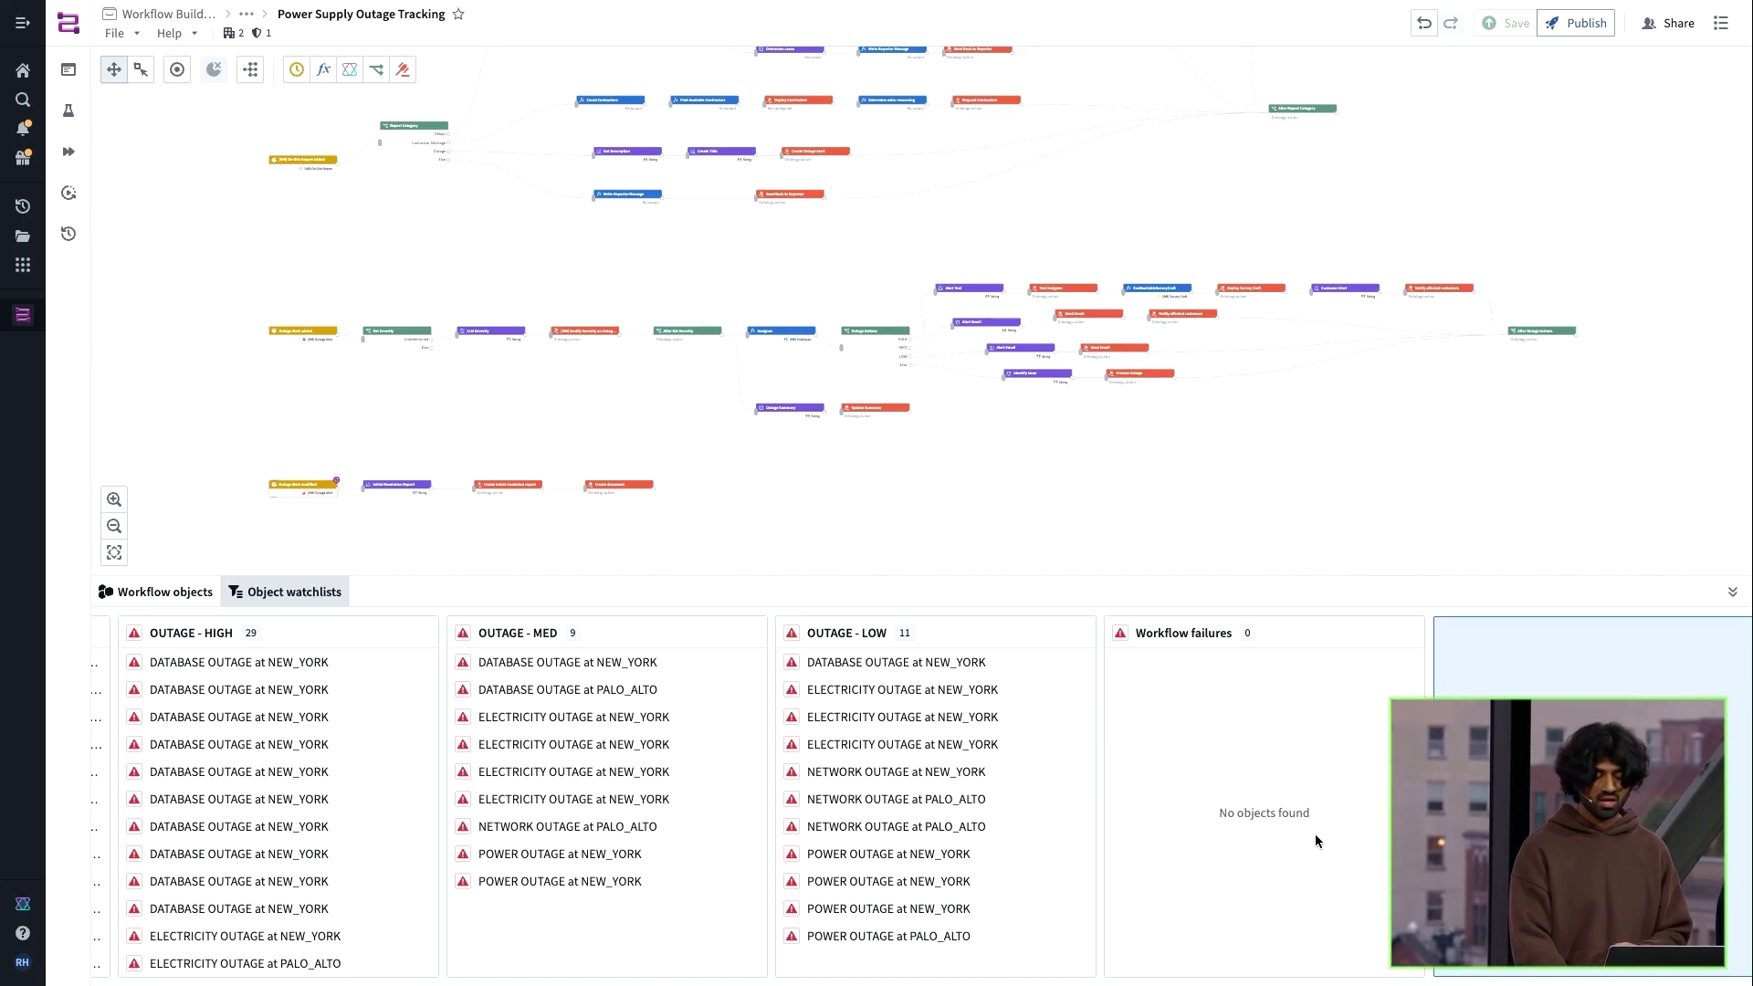
{"action": "scroll", "coordinate": [1315, 835], "scroll_direction": "right", "scroll_amount": 1}
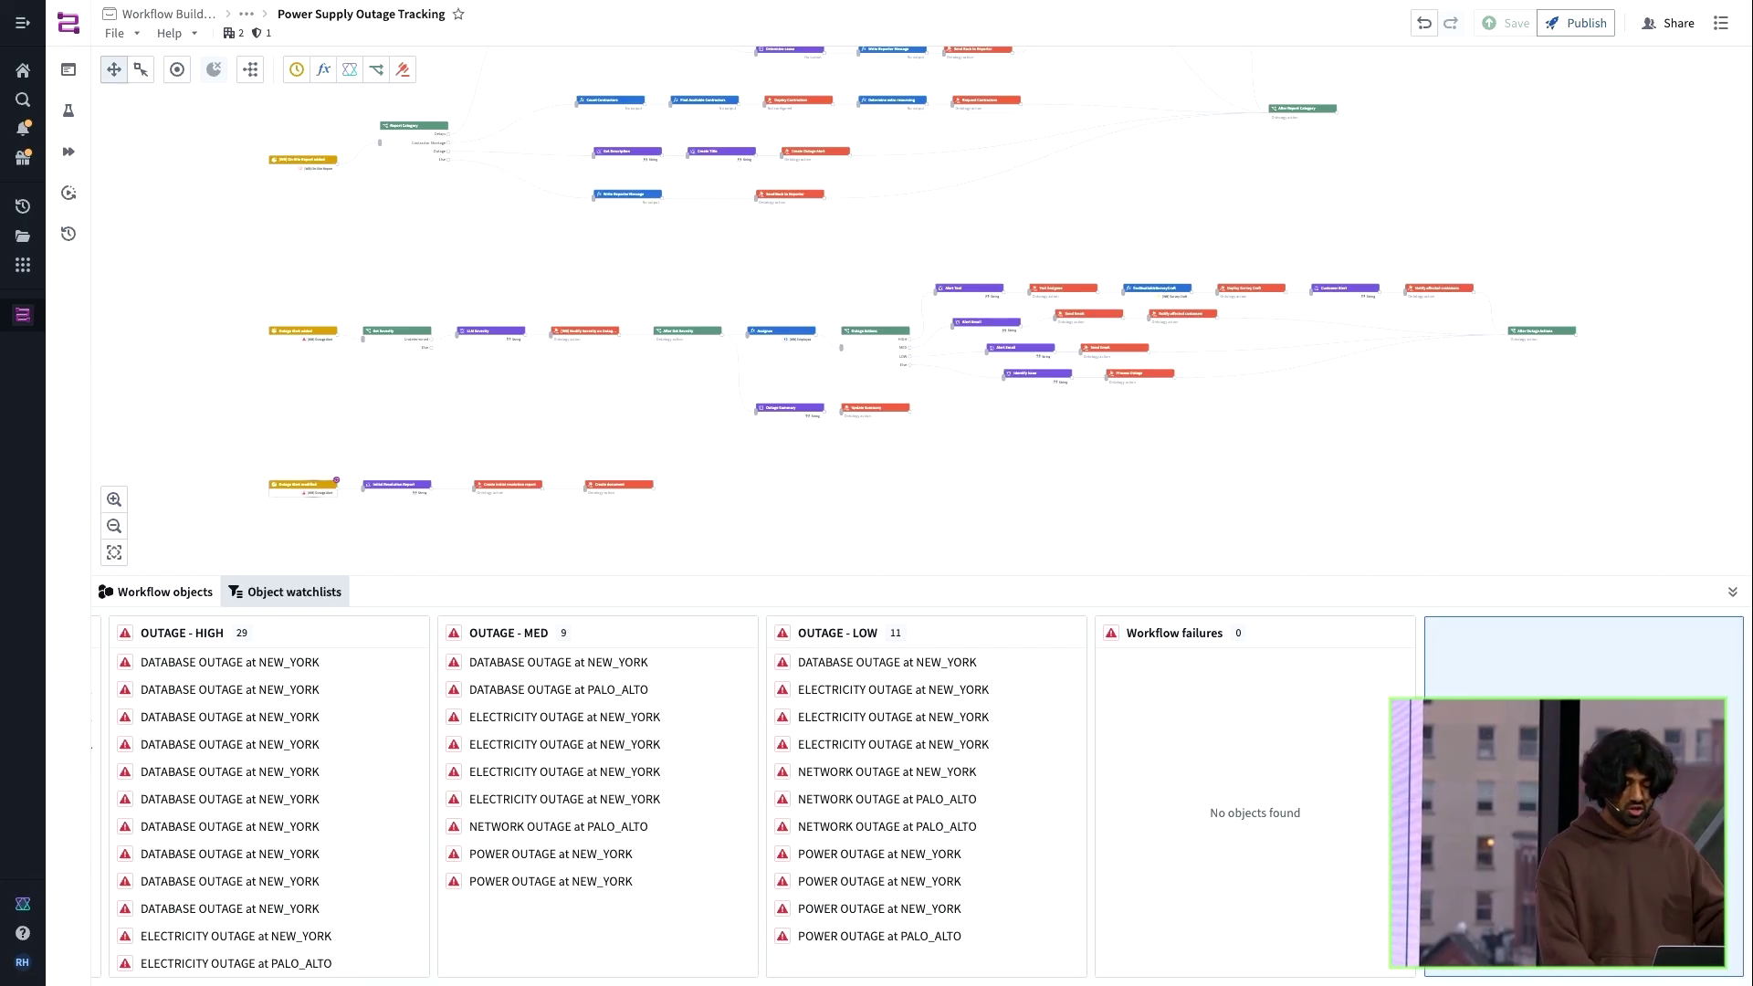
{"action": "left_click", "coordinate": [1584, 657]}
Name the watchlist 'OUTAGE - London' as a dynamic object set of [WB] Outage Alert objects
{"action": "left_click_drag", "start_coordinate": [735, 434], "coordinate": [566, 432]}
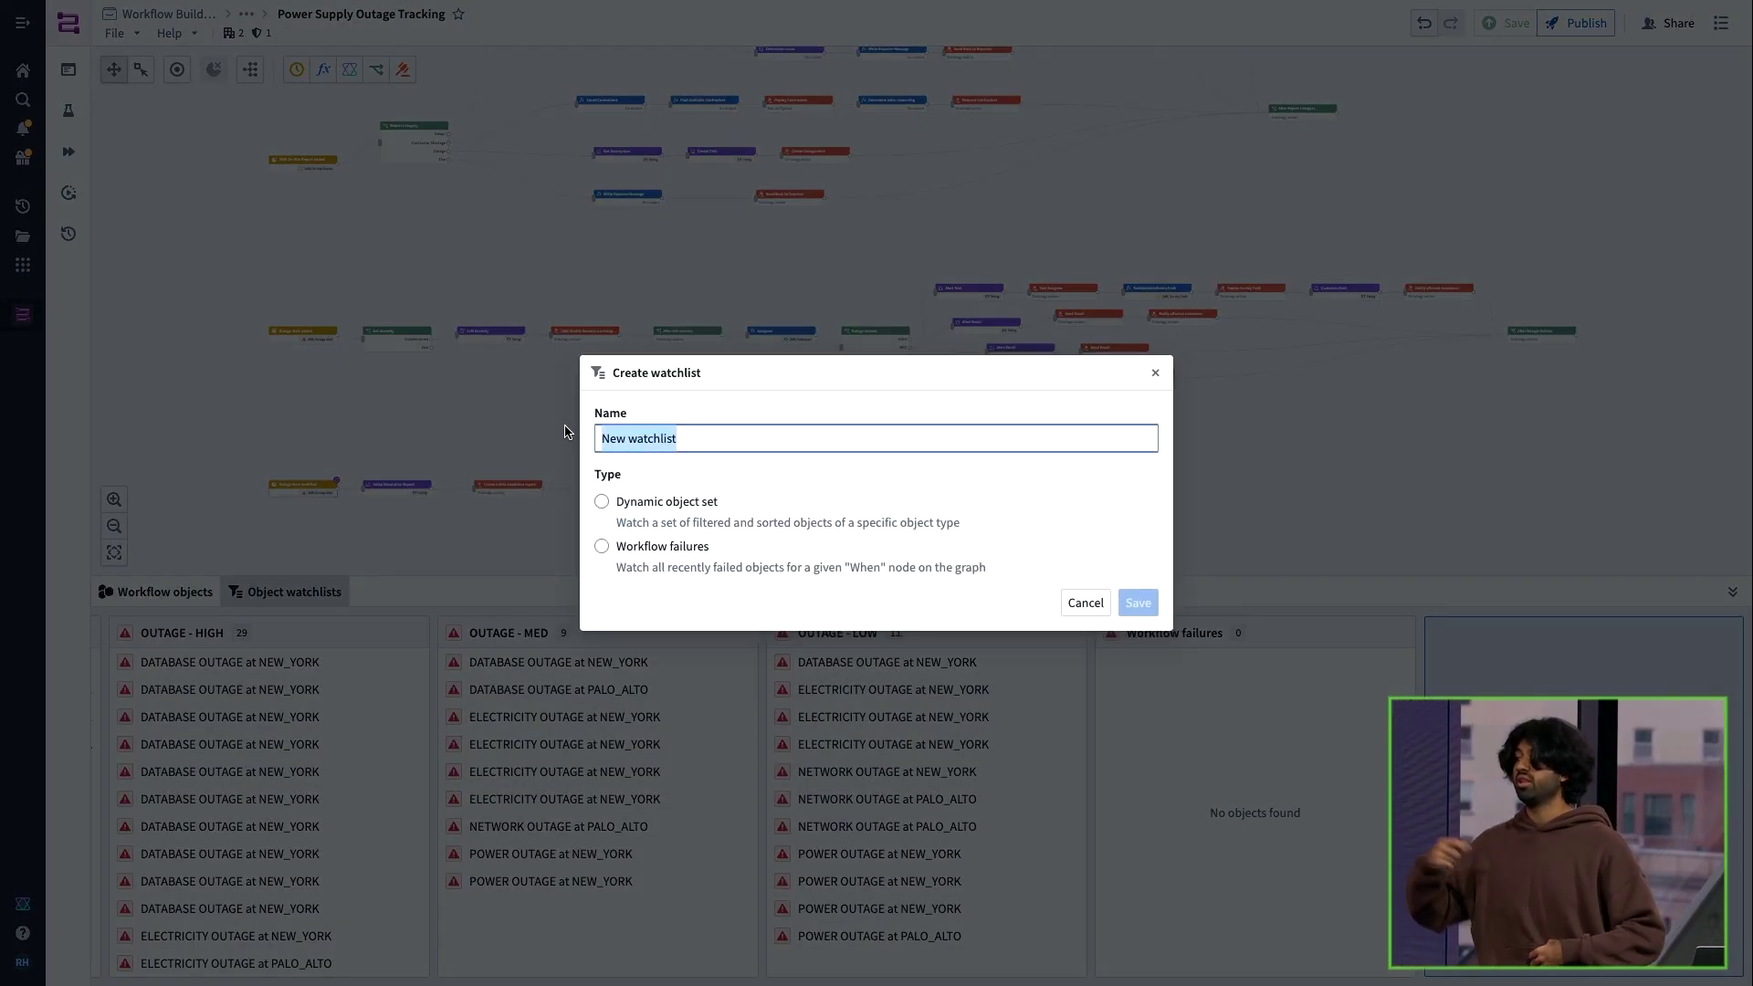
{"action": "type", "text": "O"}
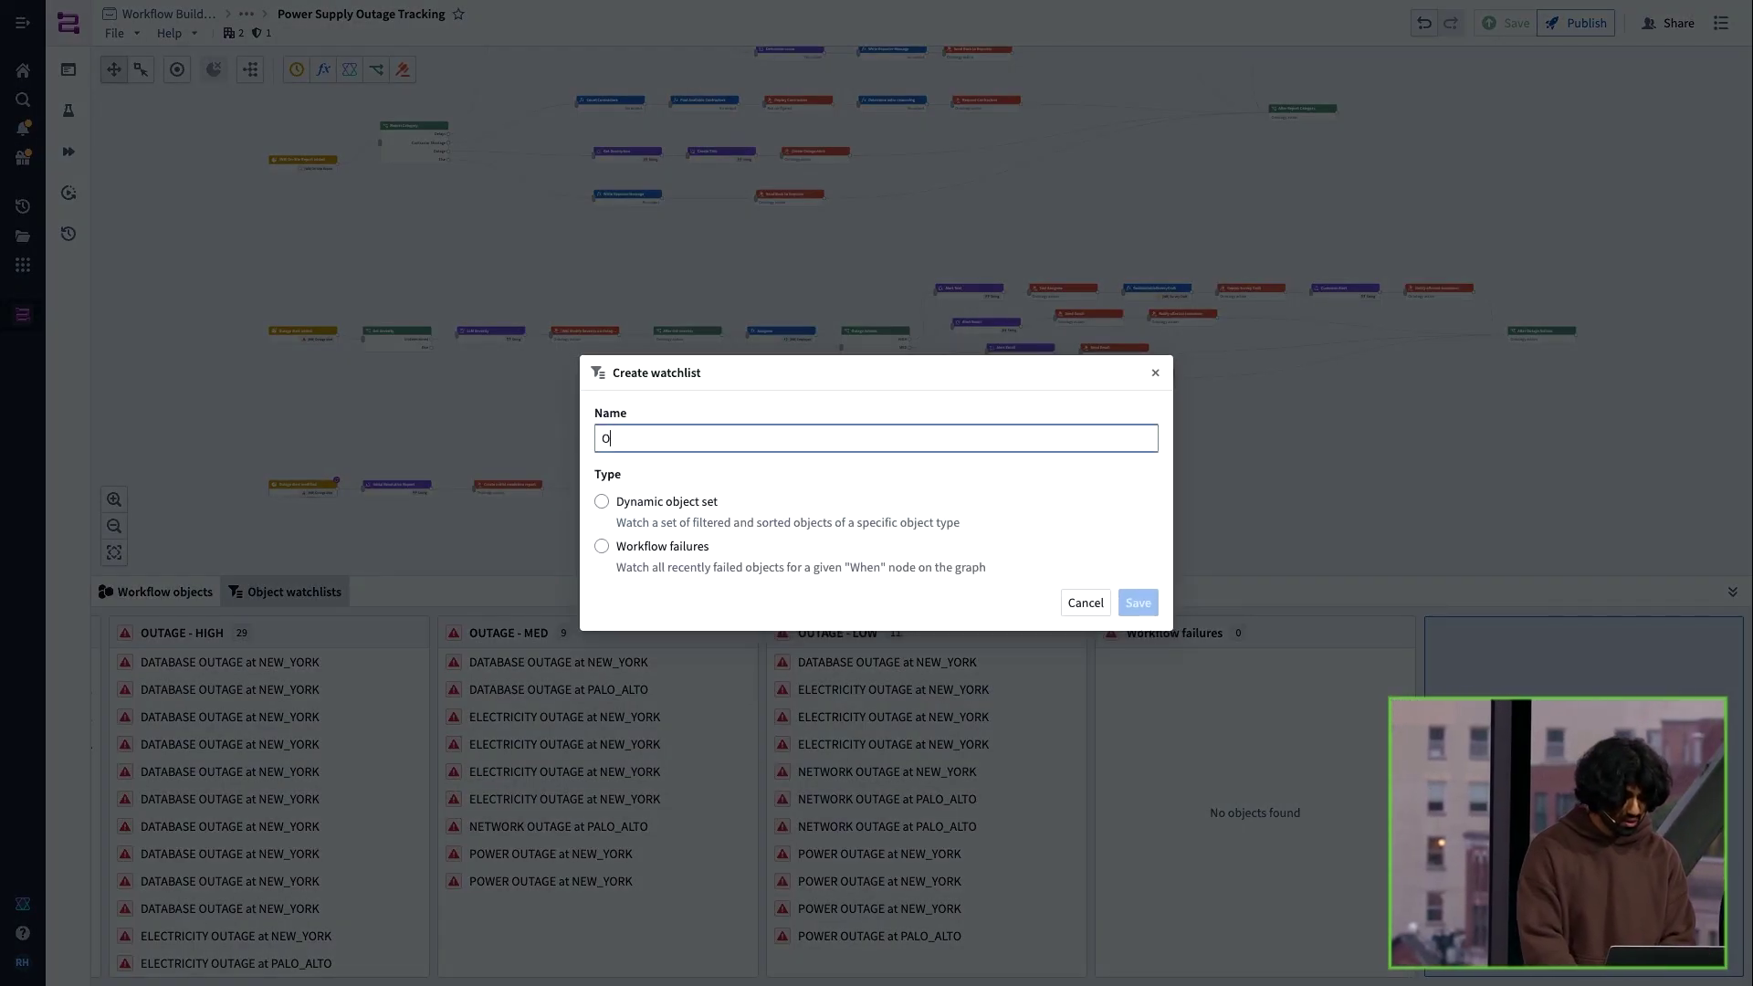
{"action": "type", "text": "UTAGE -"}
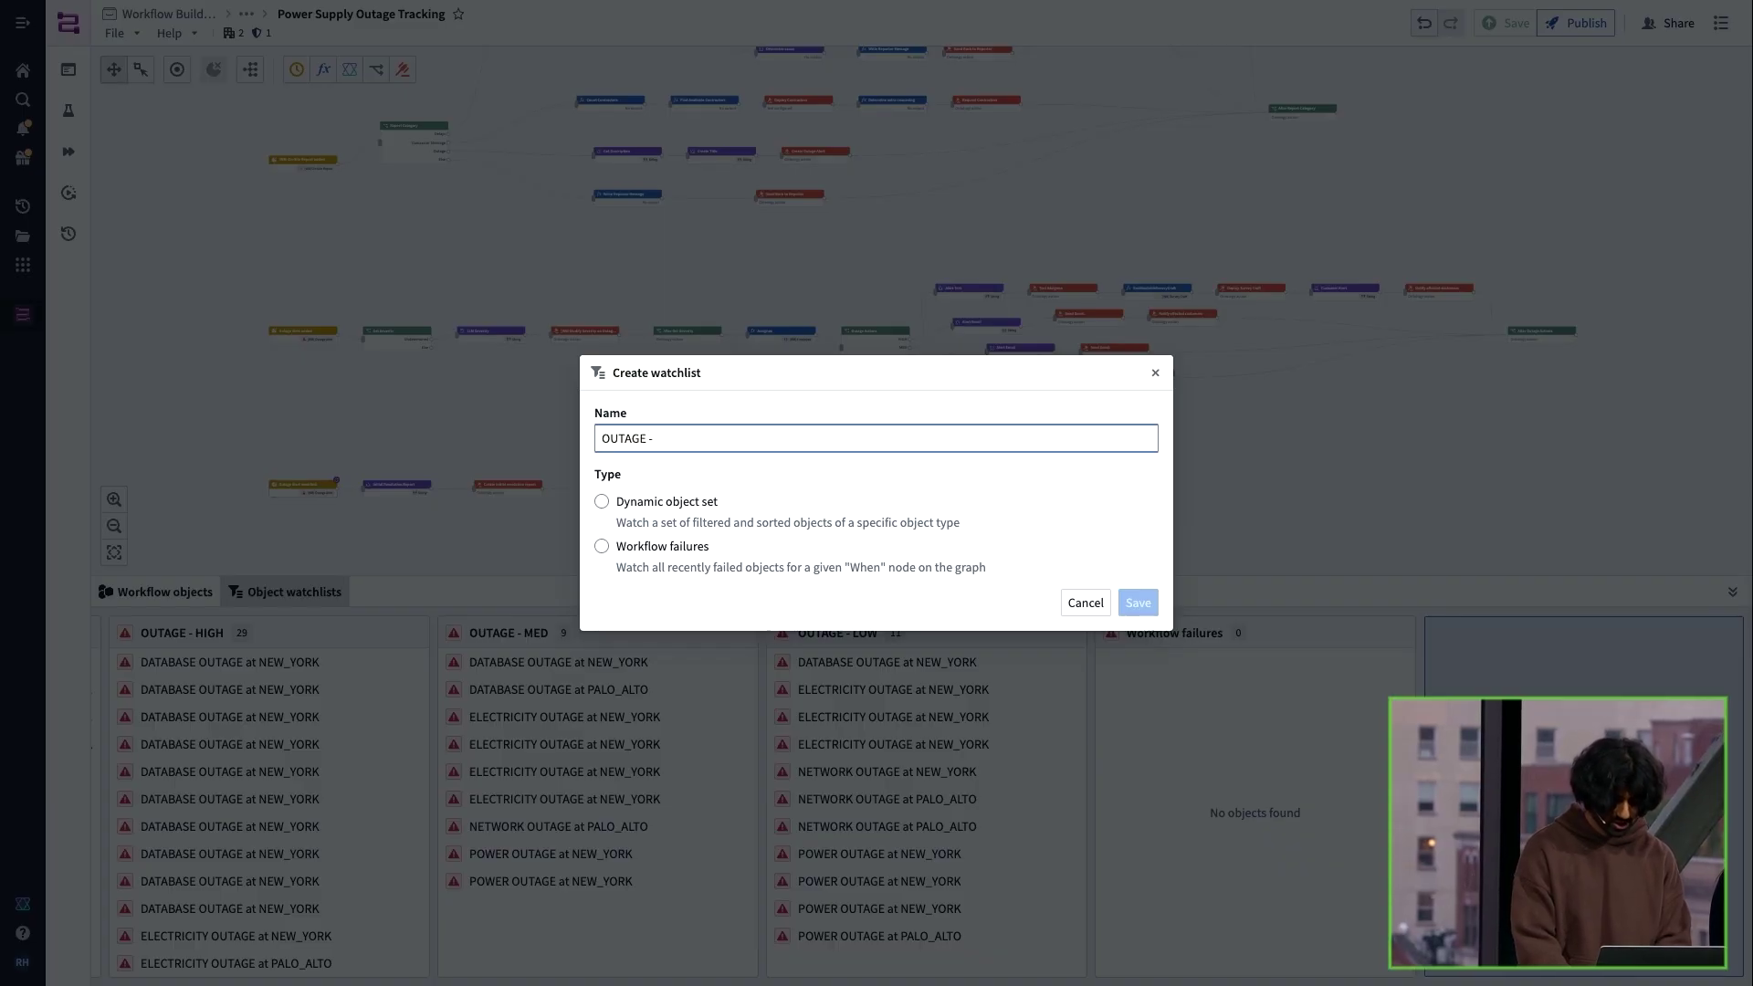
{"action": "type", "text": " London"}
{"action": "left_click", "coordinate": [602, 501]}
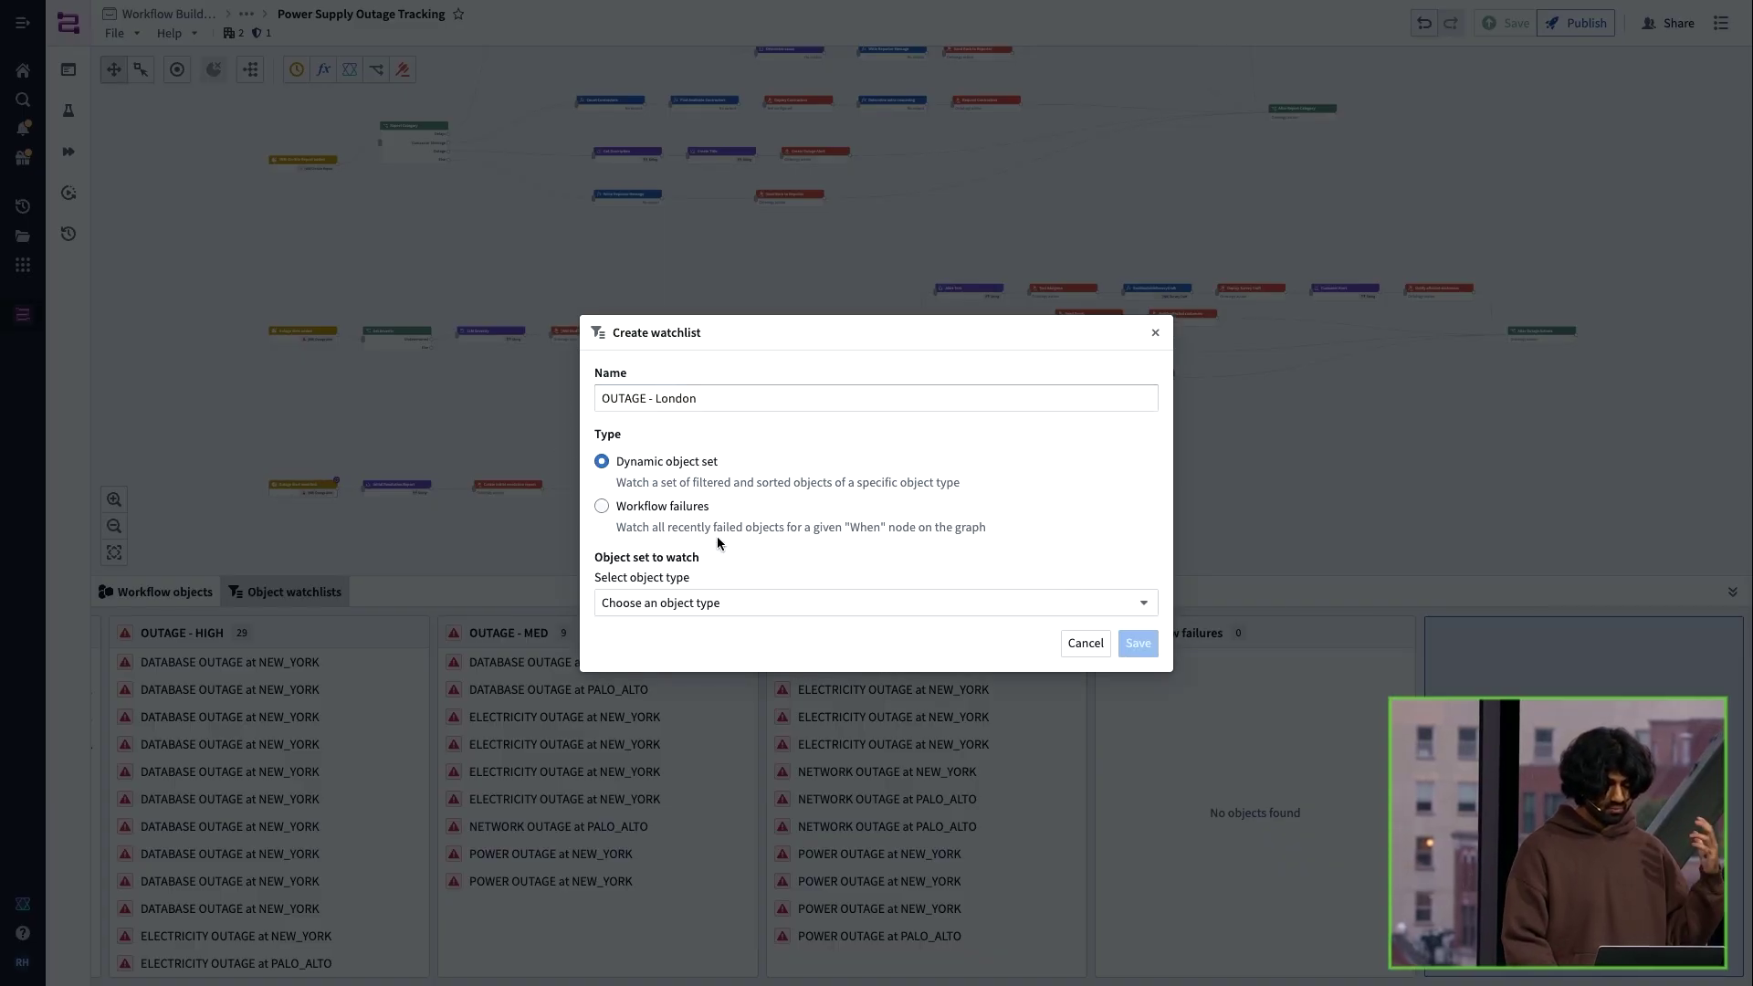
{"action": "left_click", "coordinate": [674, 605]}
{"action": "left_click", "coordinate": [678, 751]}
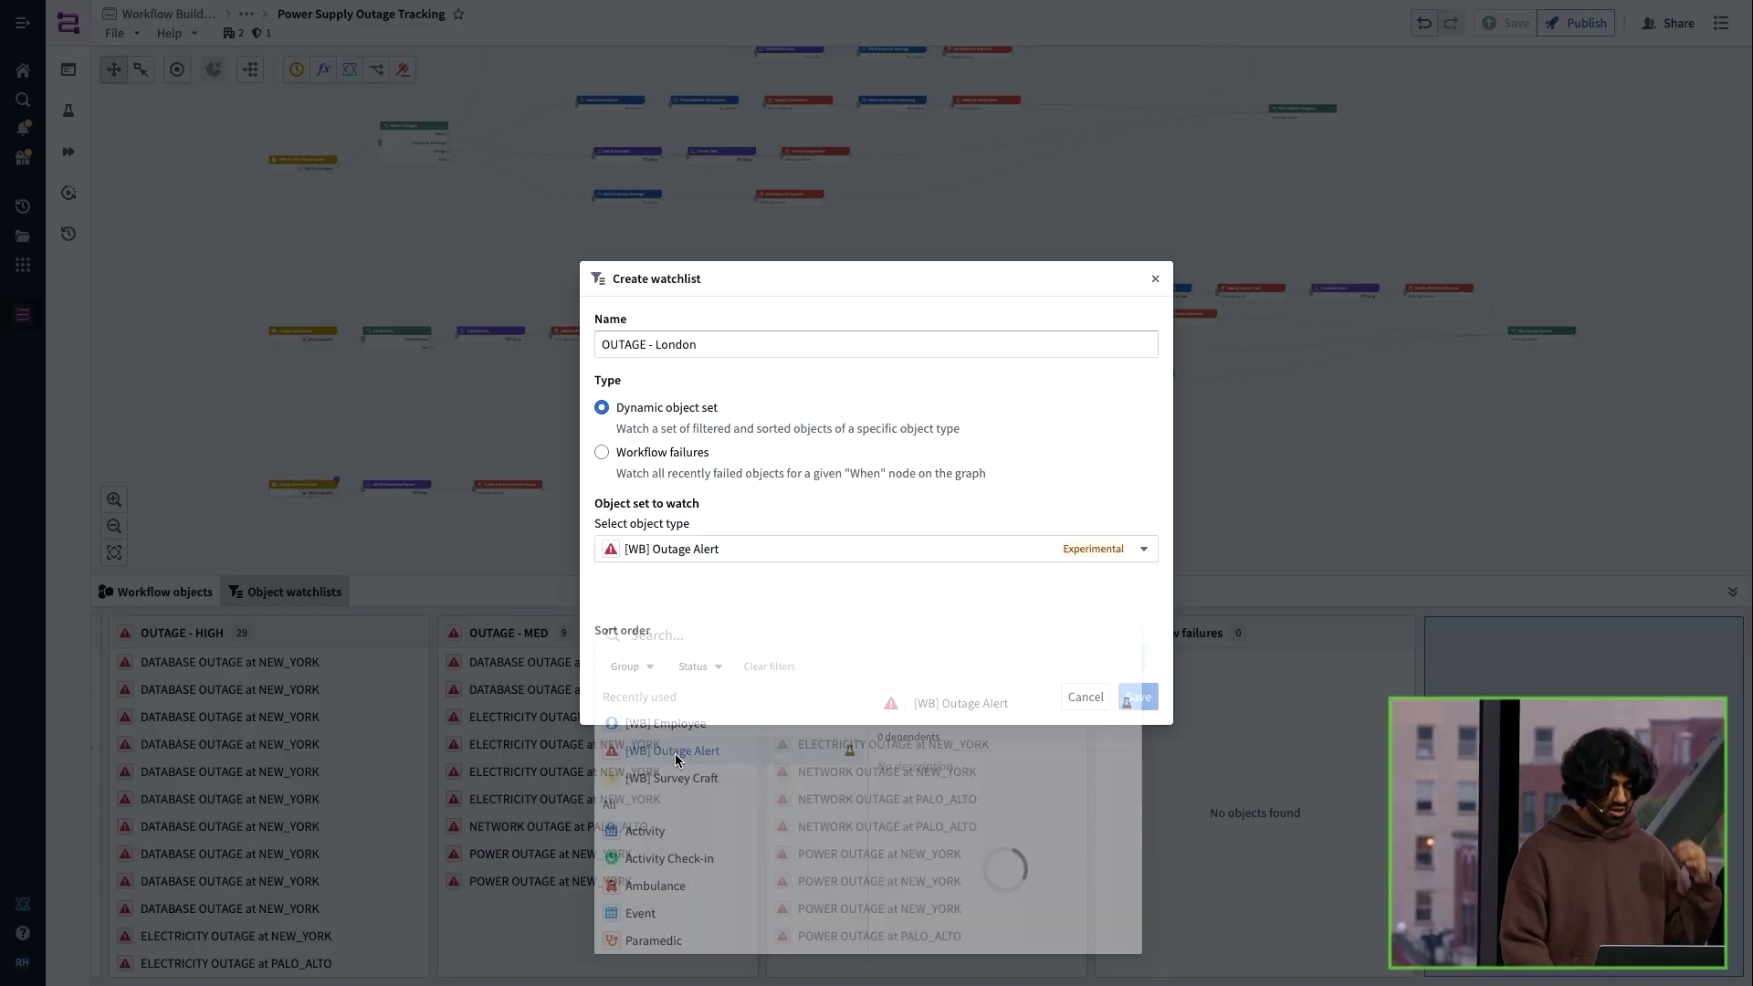
Filter the watchlist to Site is LONDON and save it
{"action": "left_click", "coordinate": [728, 609]}
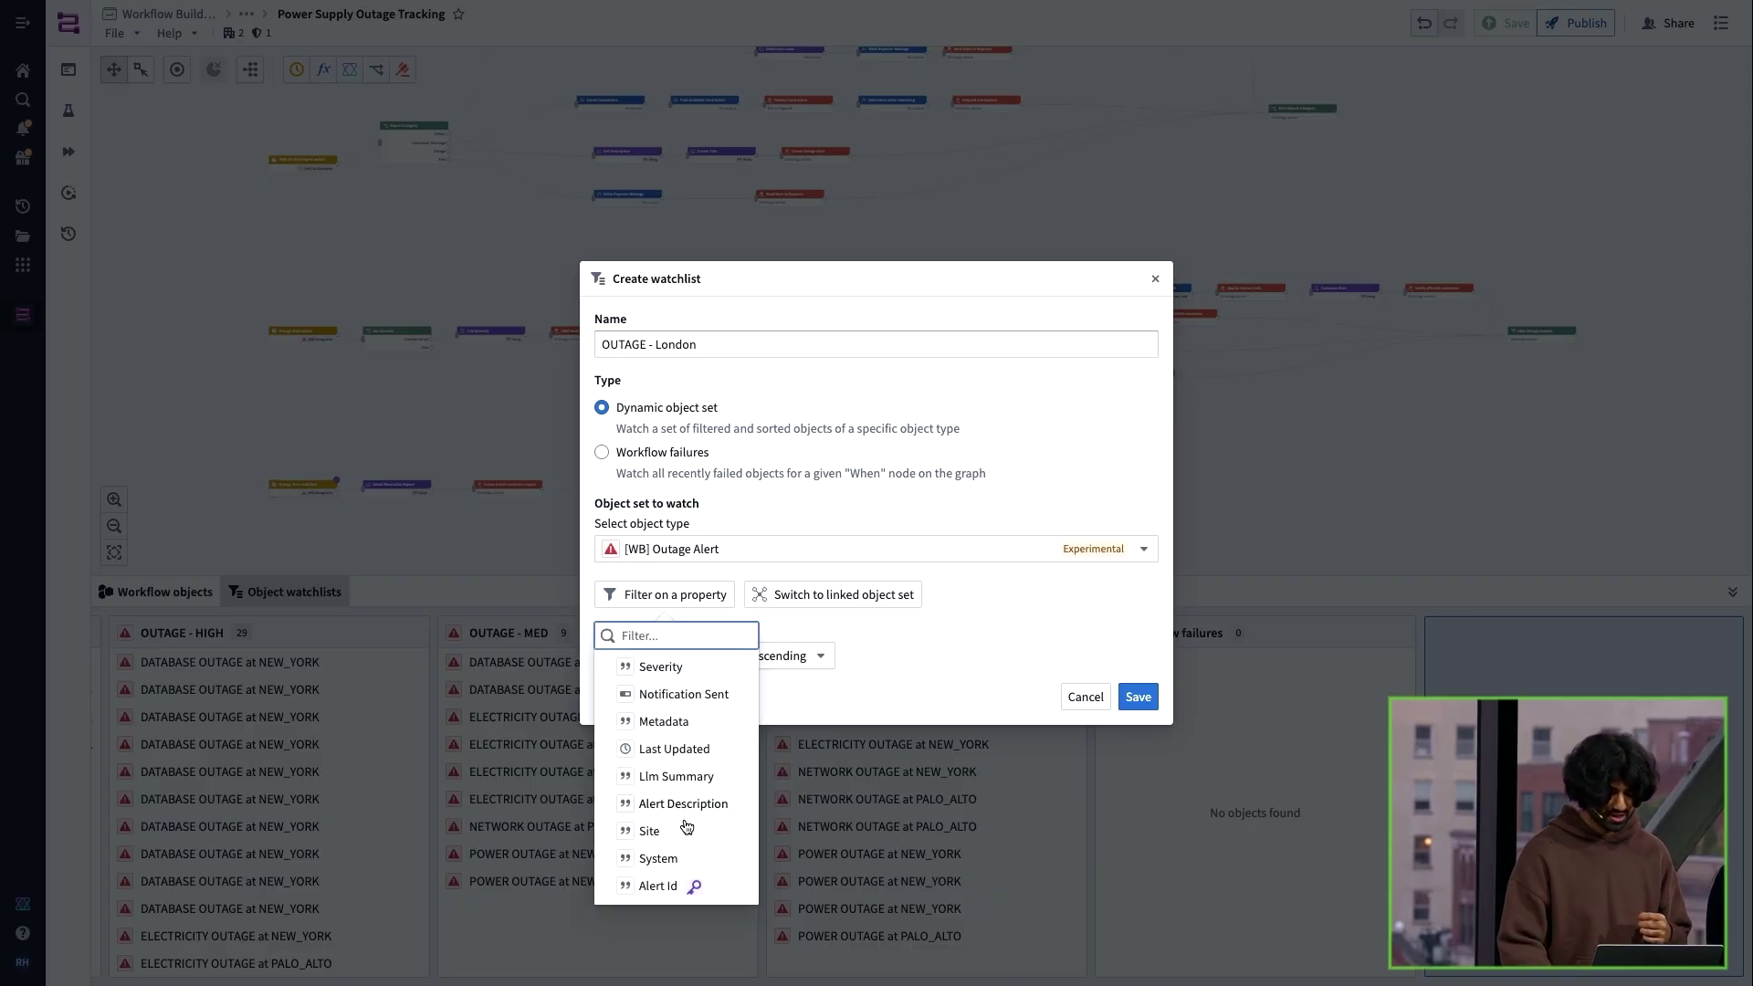
{"action": "left_click", "coordinate": [687, 826]}
{"action": "left_click", "coordinate": [781, 577]}
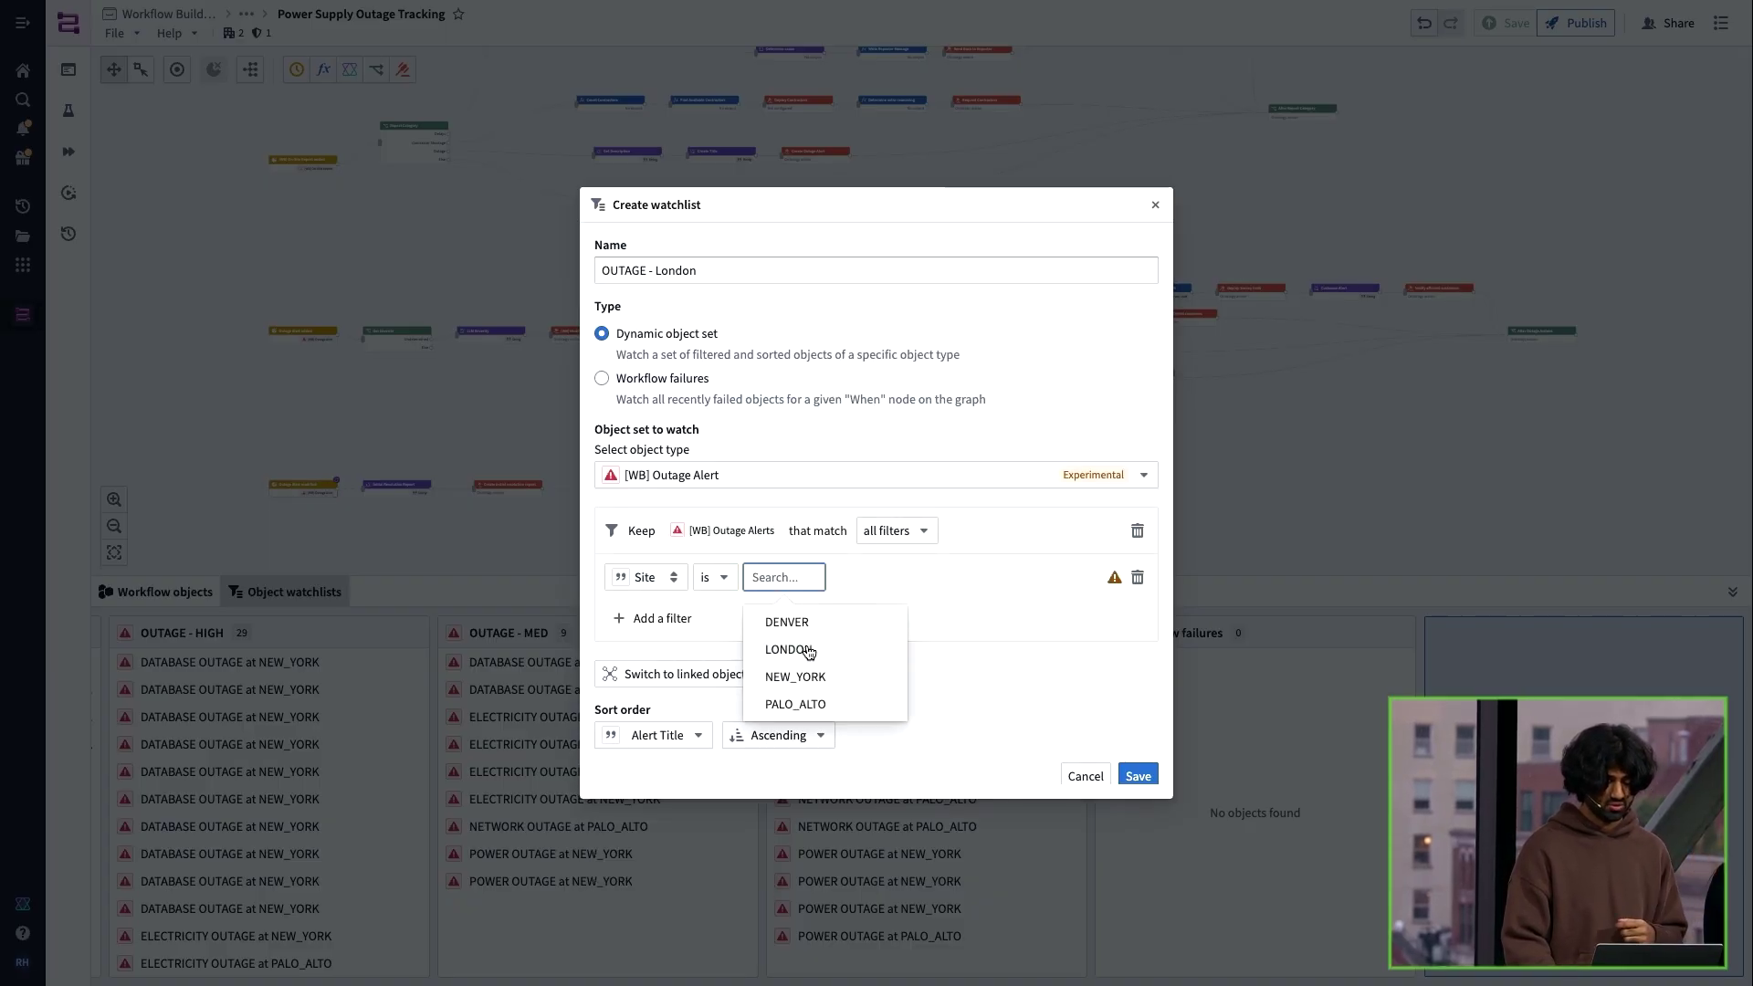
{"action": "left_click", "coordinate": [788, 649]}
{"action": "left_click", "coordinate": [1136, 774]}
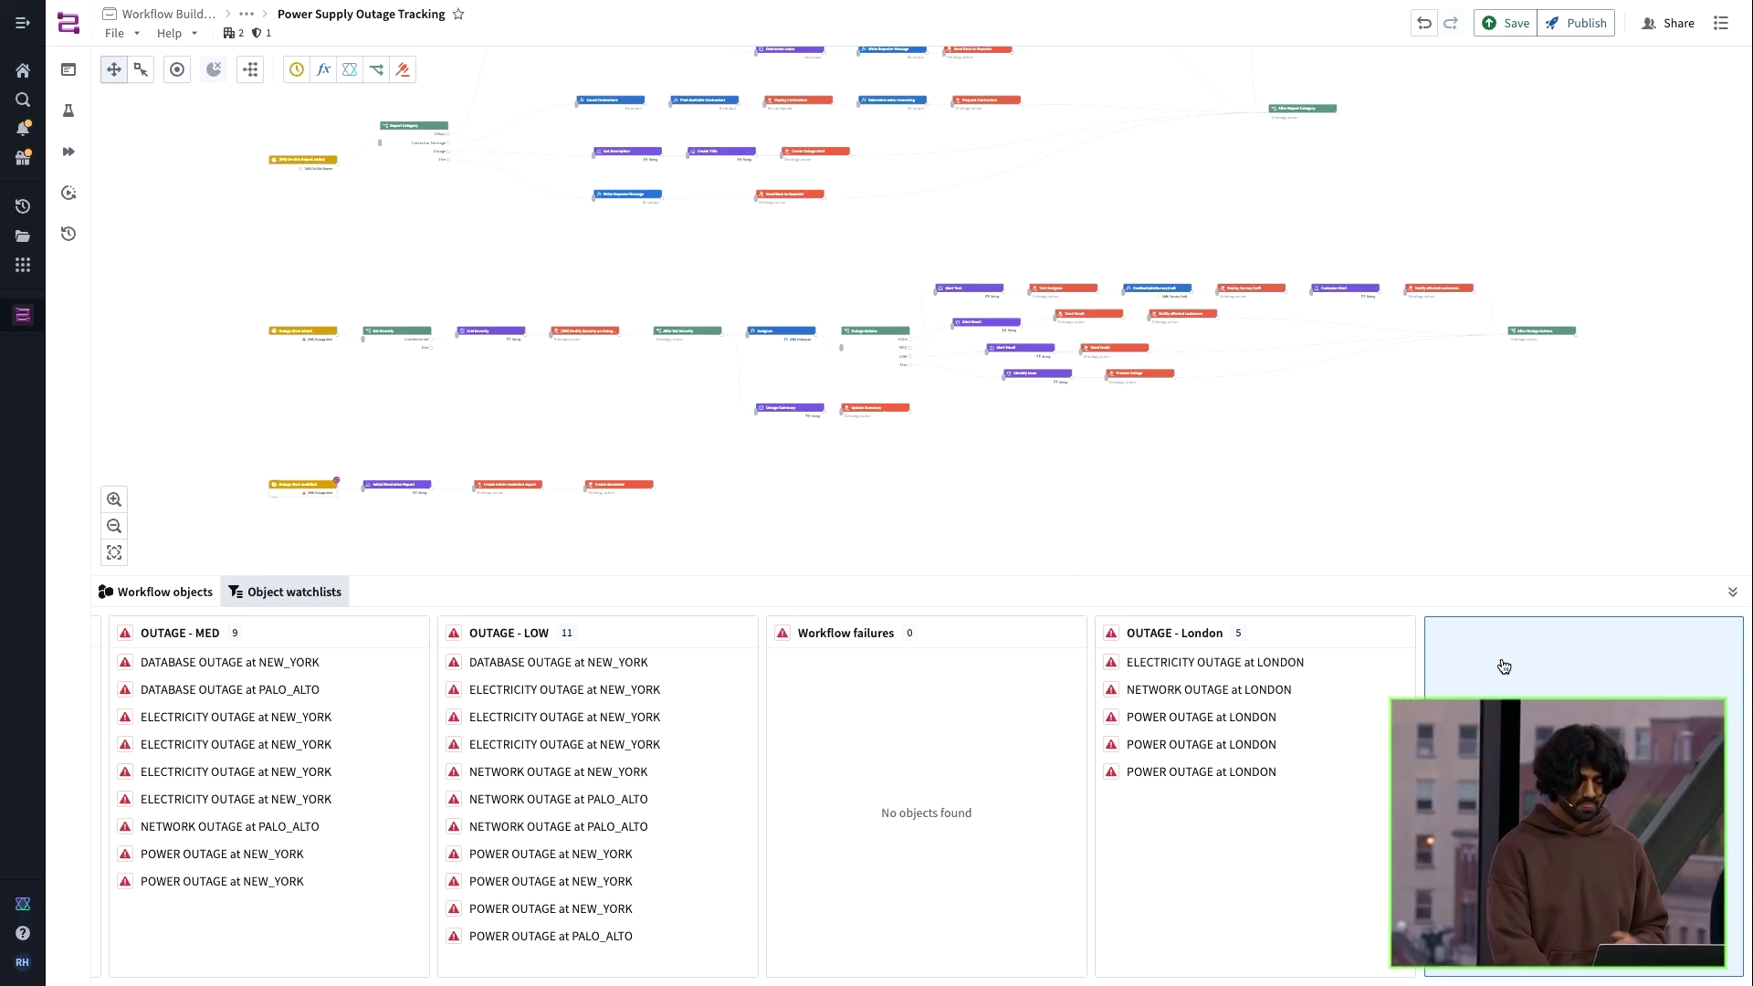
Collapse the Object watchlists panel to show the full workflow graph
{"action": "left_click", "coordinate": [1732, 592]}
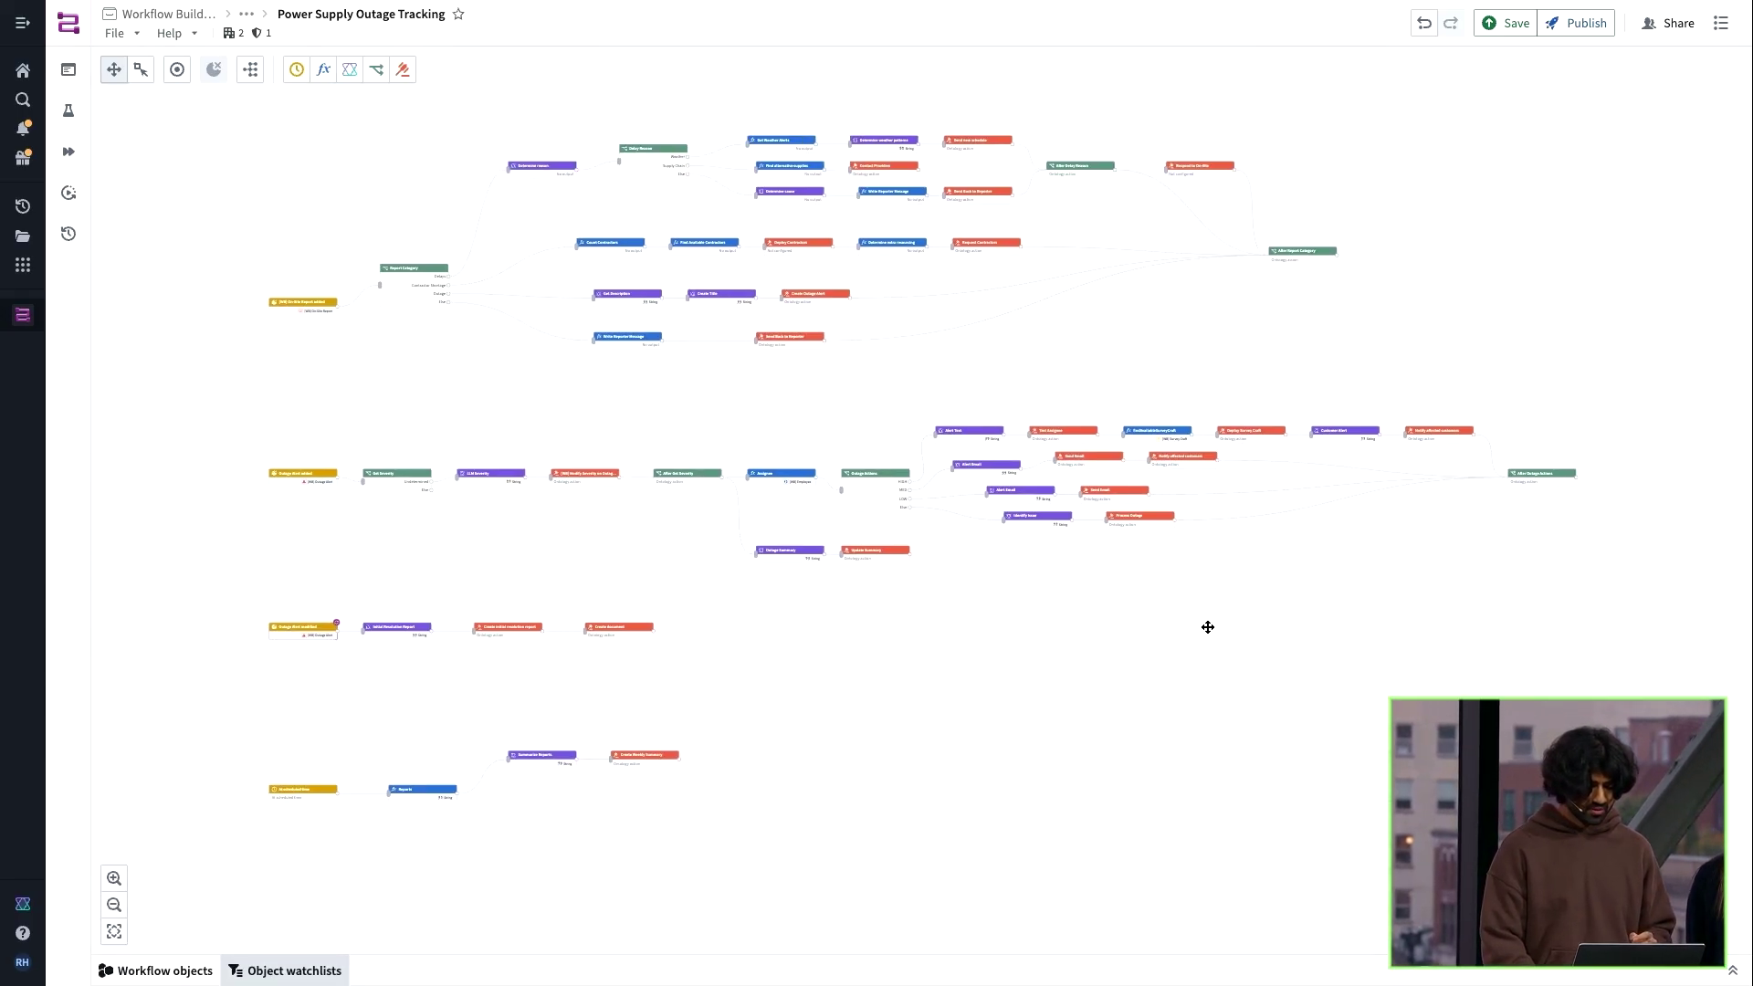